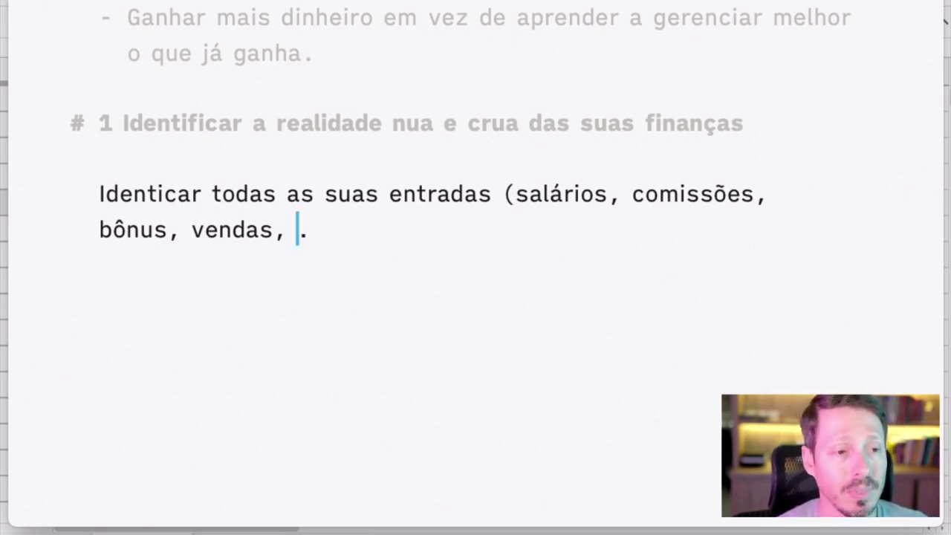
- Extend the income list after "vendas" with "13º, premiações," in the note on identifying finances
type("1")
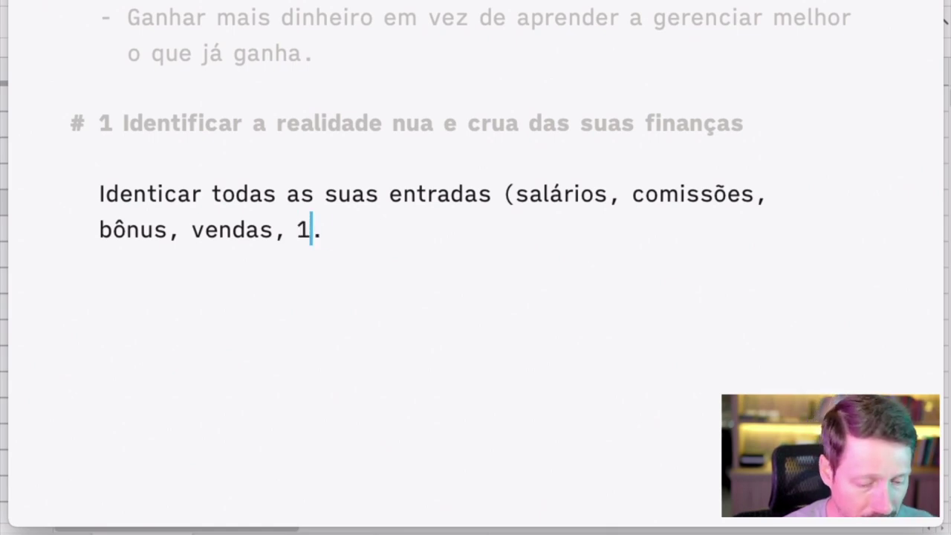
type("3º")
type(", premi")
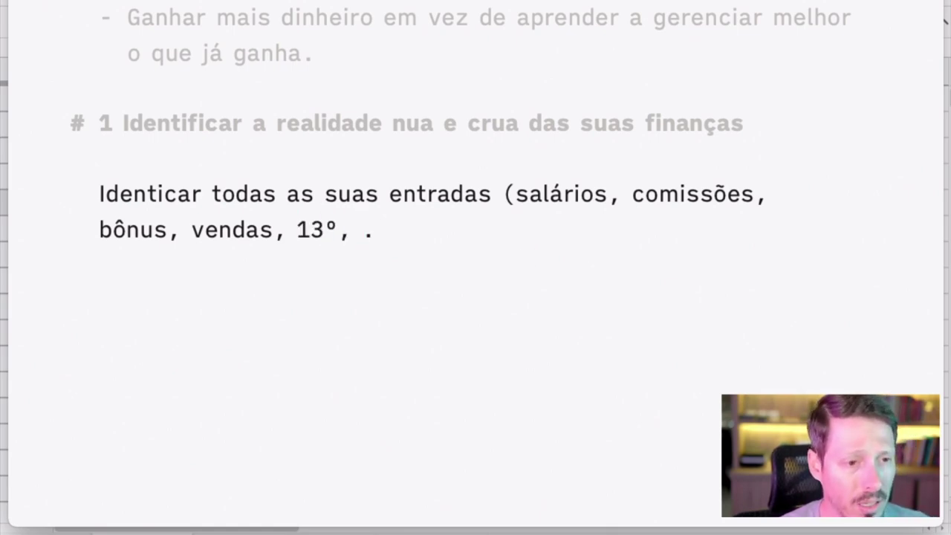
type("ações, ")
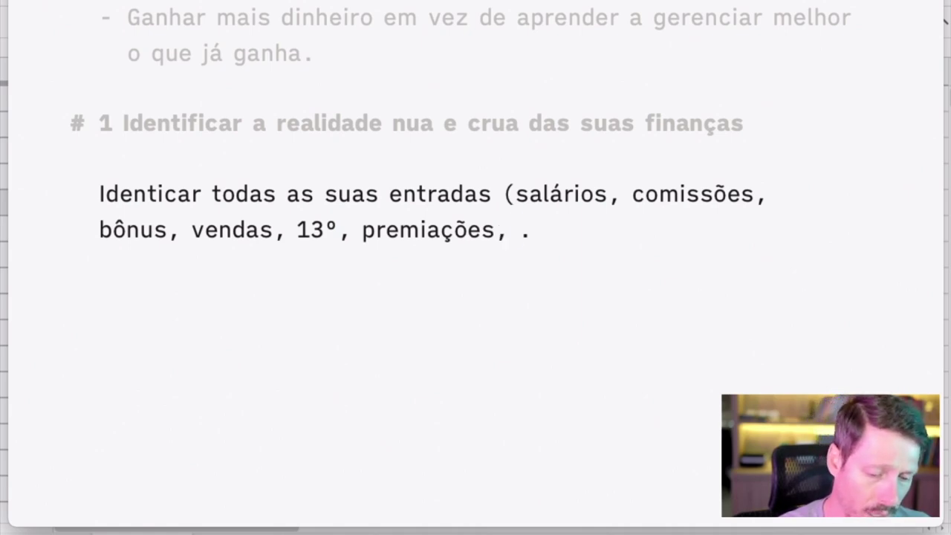
- Finish the parenthesised income list with "rentabilidades, etc" and a closing parenthesis
type("jurs")
key("BackSpace")
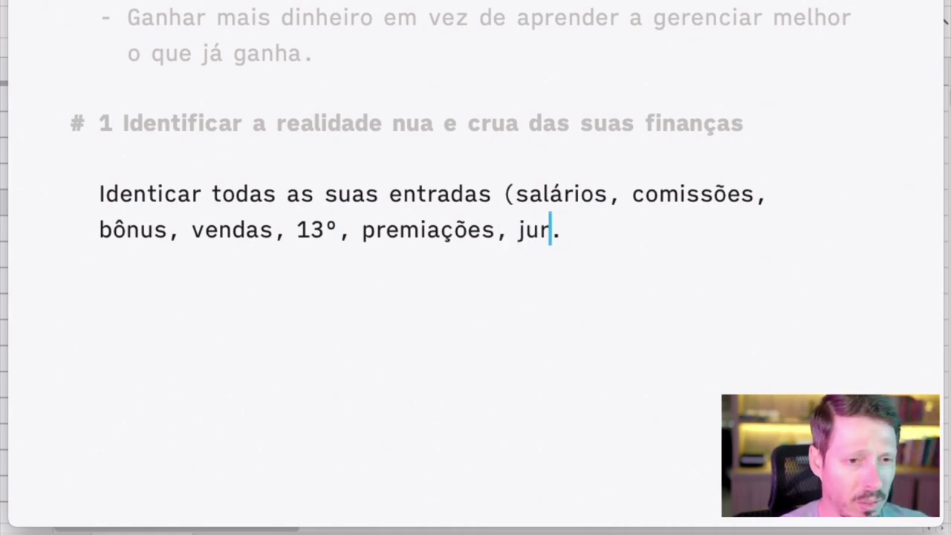
key("BackSpace")
key("BackSpace")
key("BackSpace")
type("renda")
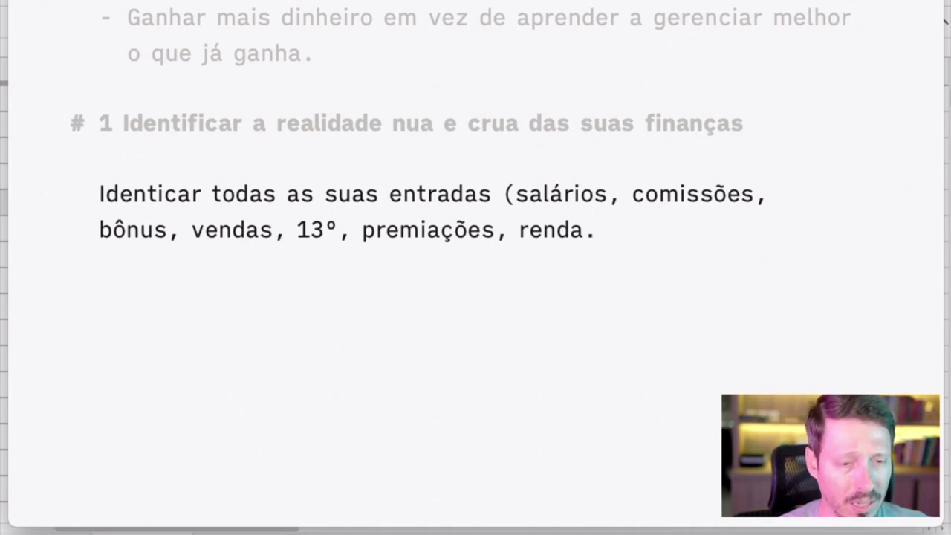
key("BackSpace")
key("BackSpace")
type("tabilidades, etc).")
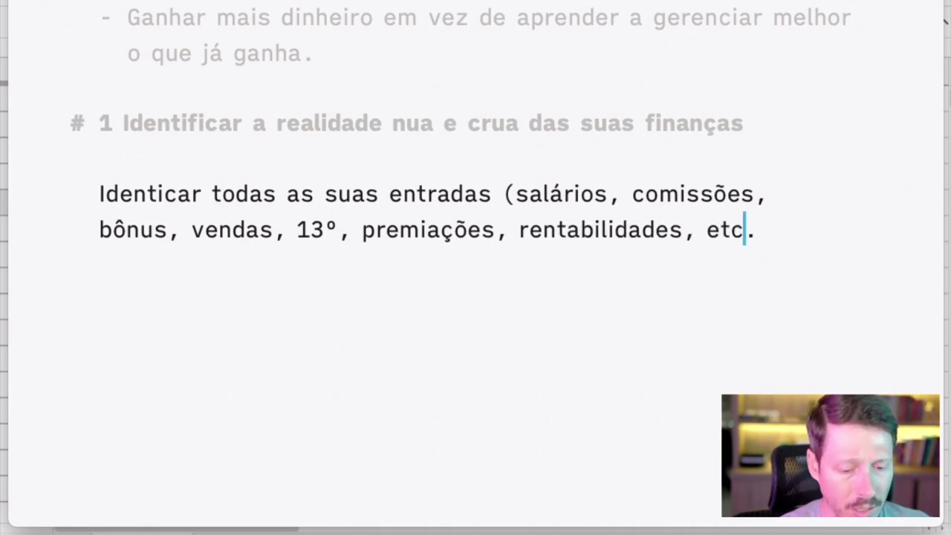
key("BackSpace")
key("Right")
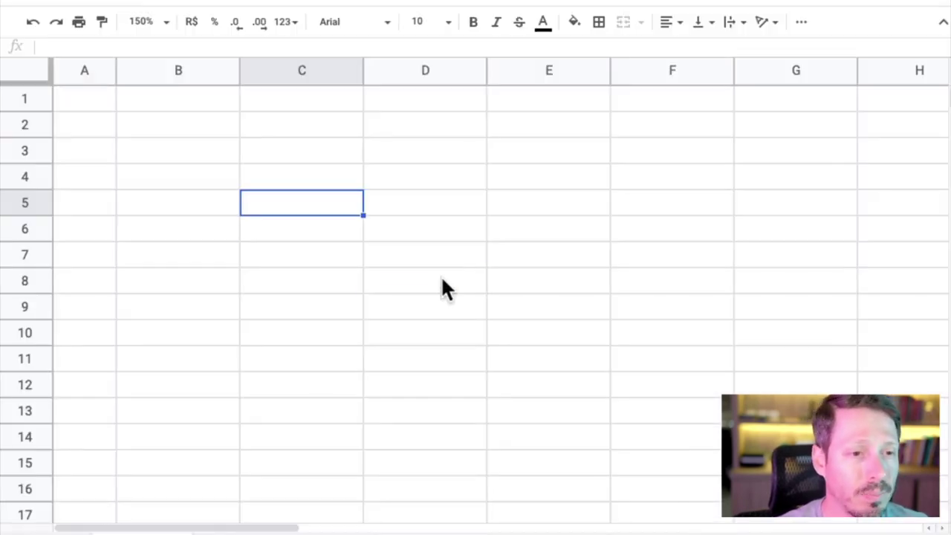
- In the blank Google Sheets spreadsheet, fill cell B2 with bright green
left_click(442, 281)
left_click(237, 156)
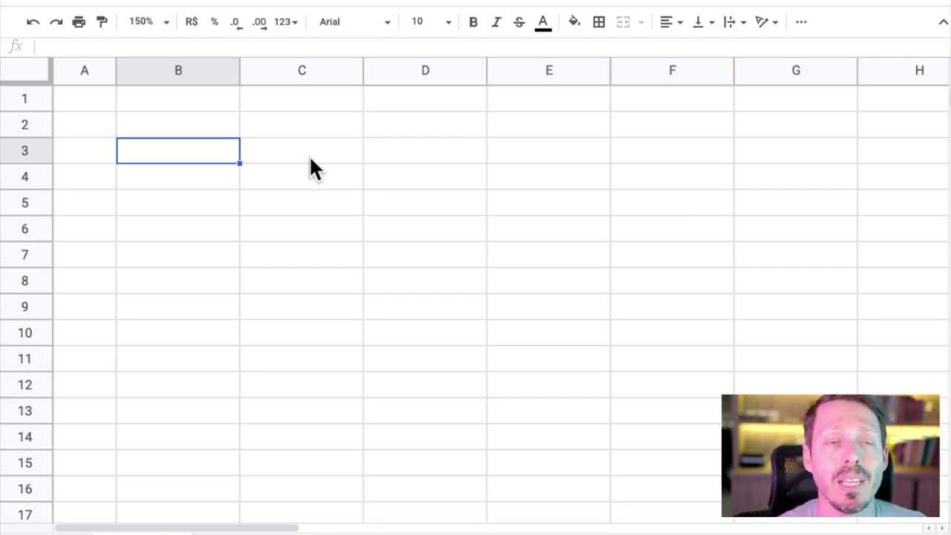
left_click(327, 127)
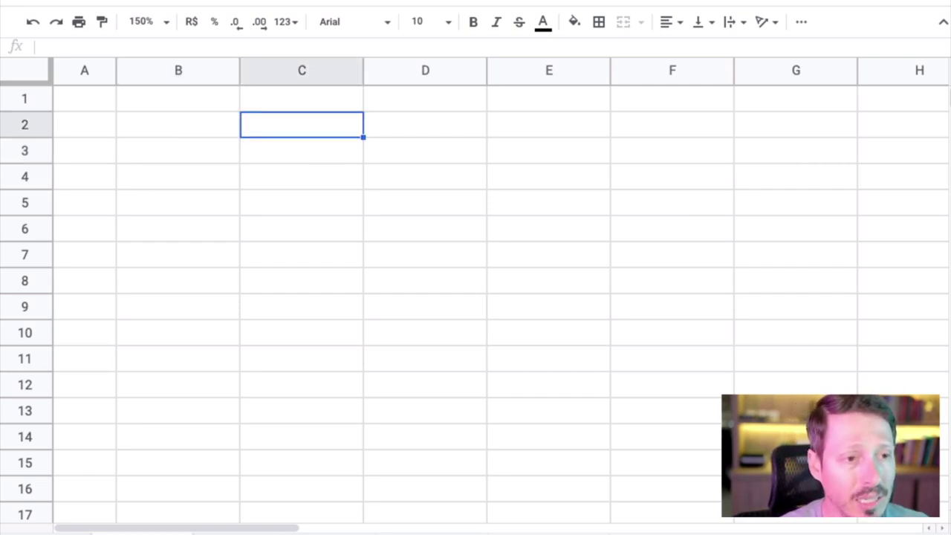
left_click(155, 125)
left_click(575, 21)
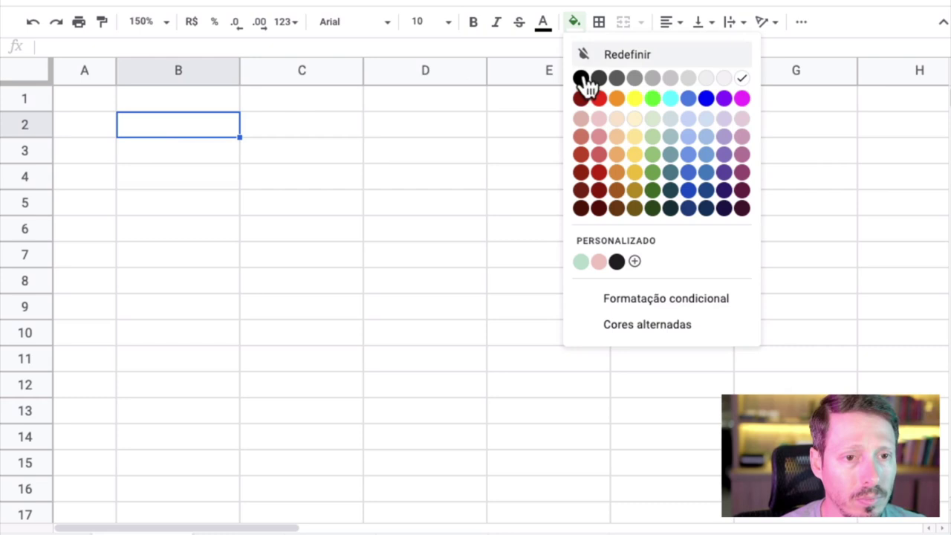
left_click(652, 98)
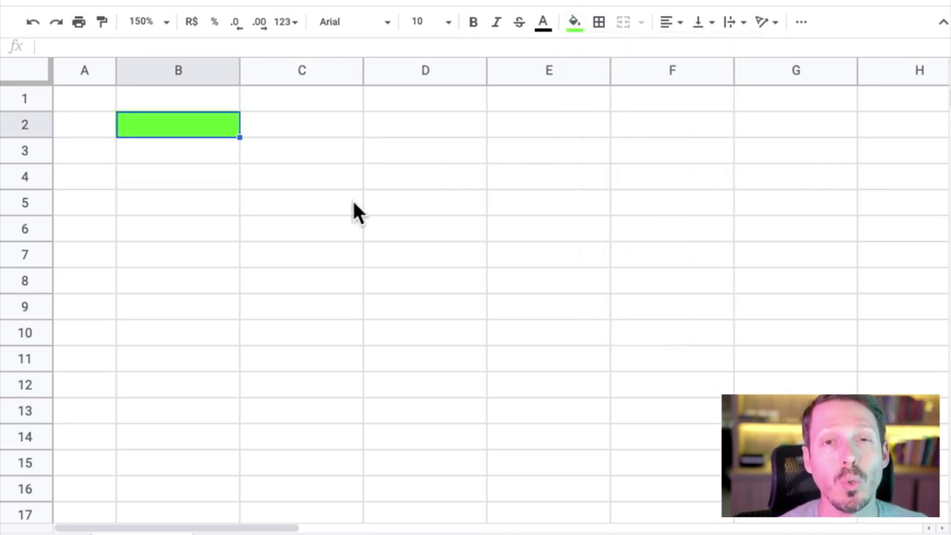
- Enter the heading "Entradas" in the green cell B2 and the value "~2000" in B3
left_click(187, 205)
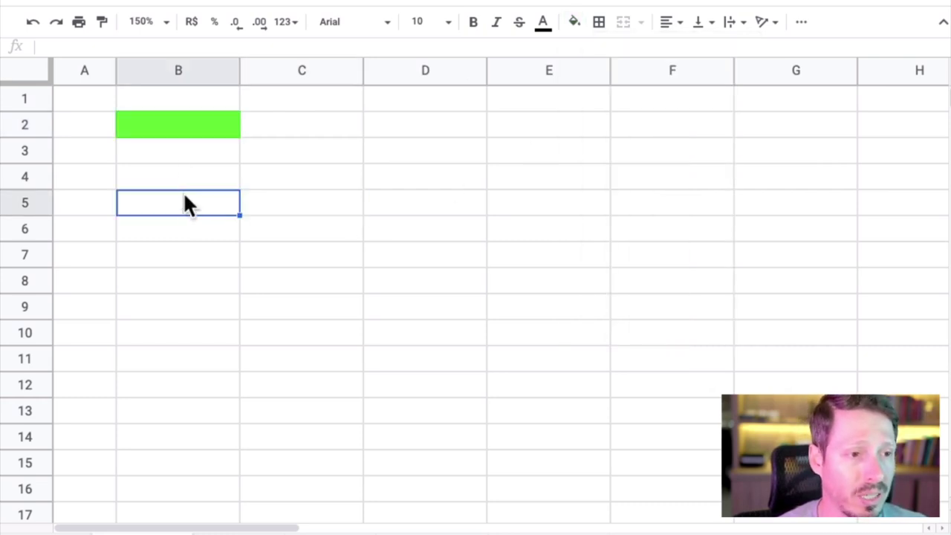
left_click(200, 131)
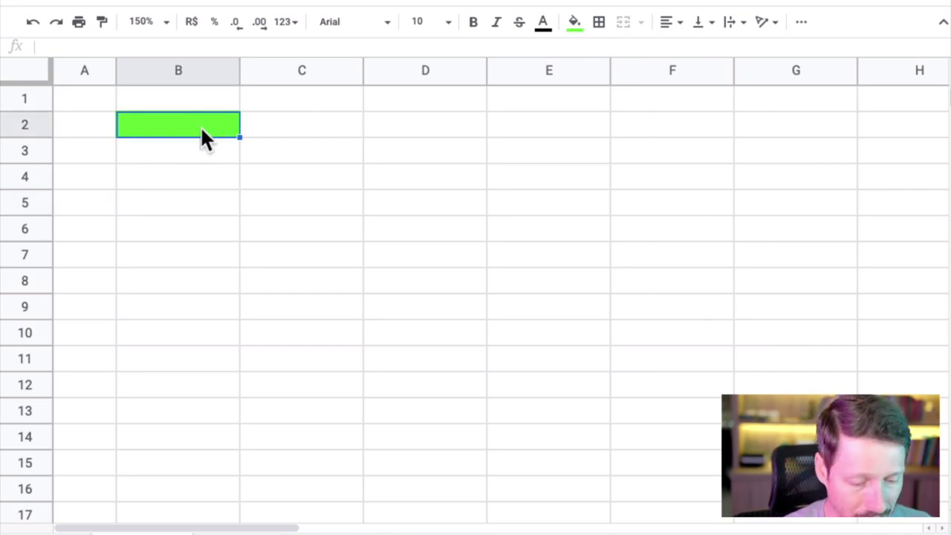
type("Entradas")
key("Return")
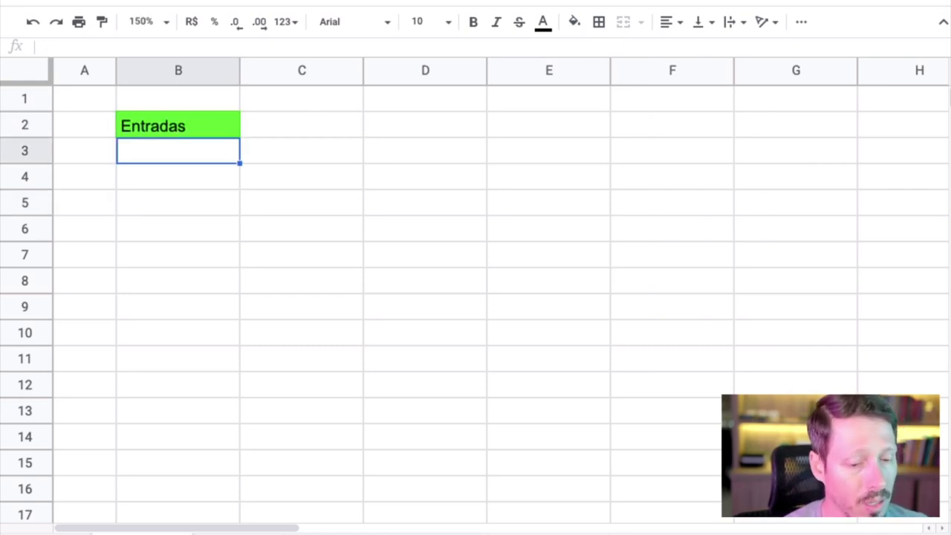
type("~")
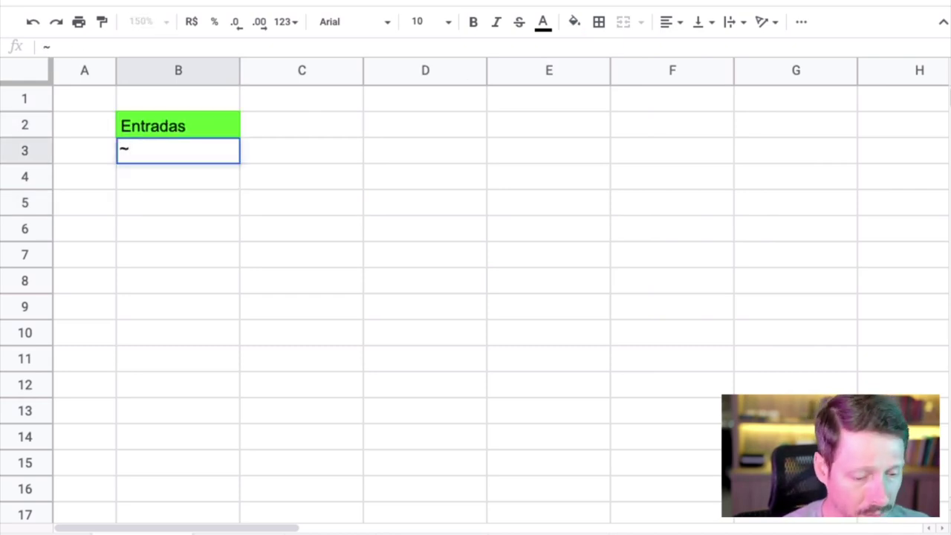
type("2000")
key("Return")
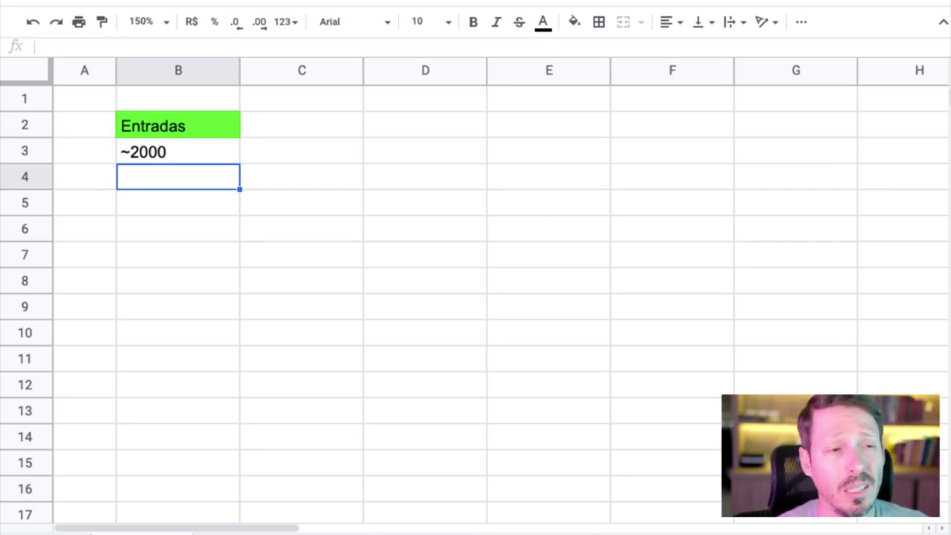
- Move the "Entradas" heading and its value from B2:B3 to C2:C3
left_click(178, 150)
left_click(84, 151)
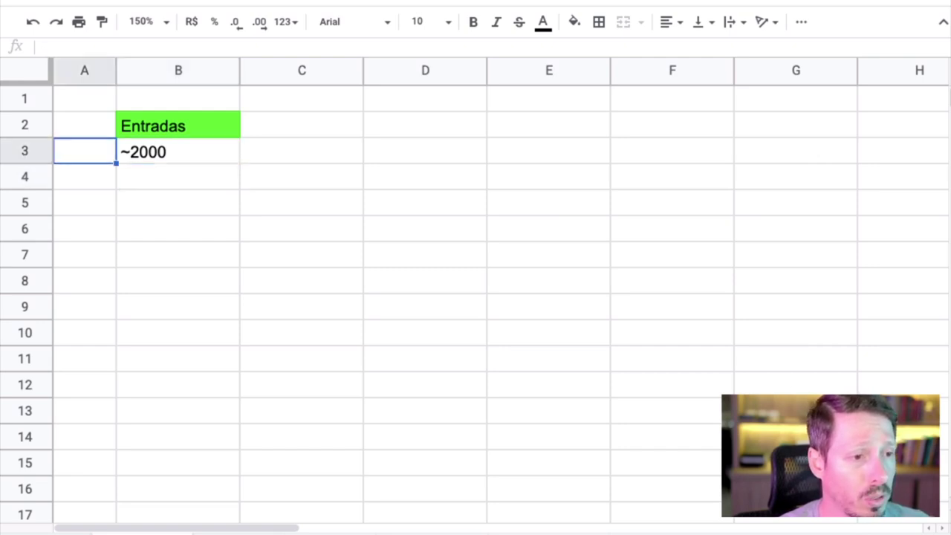
left_click_drag(176, 136, 181, 144)
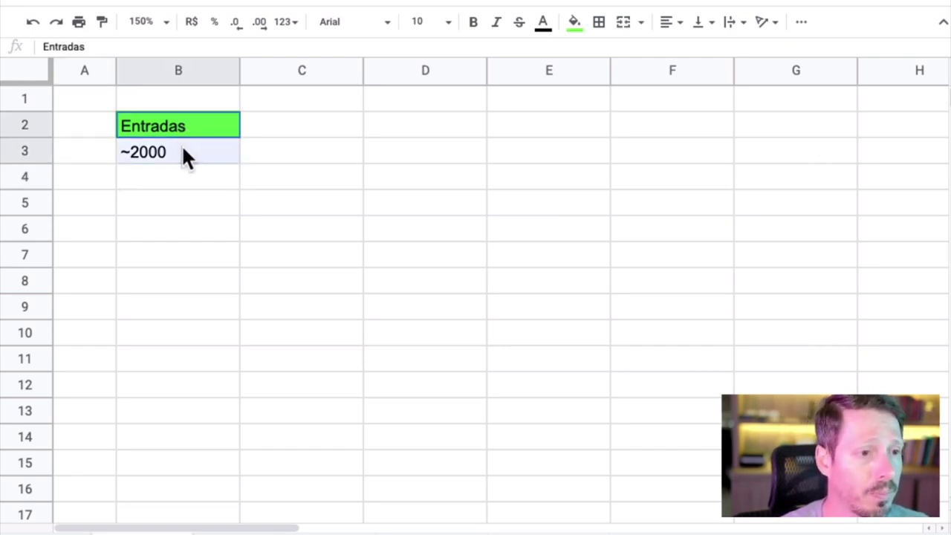
left_click_drag(191, 113, 260, 125)
left_click(211, 194)
- Label the income entry "Aulas" in cell B3
left_click(236, 161)
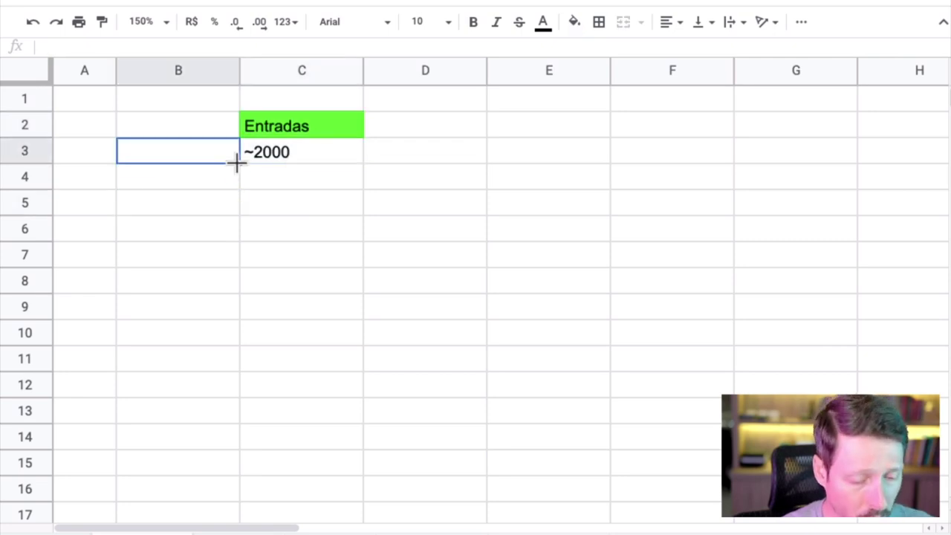
type("Alu")
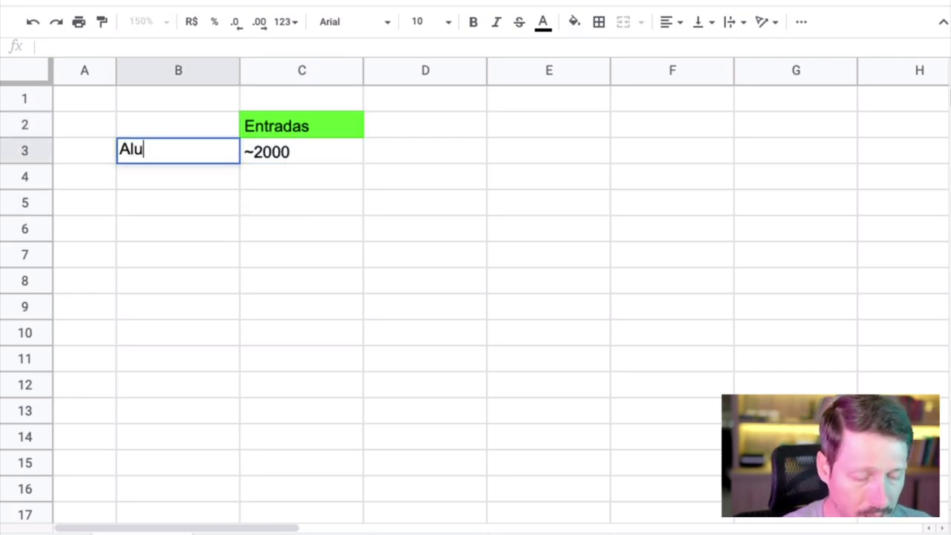
key("BackSpace")
key("BackSpace")
type("ulas")
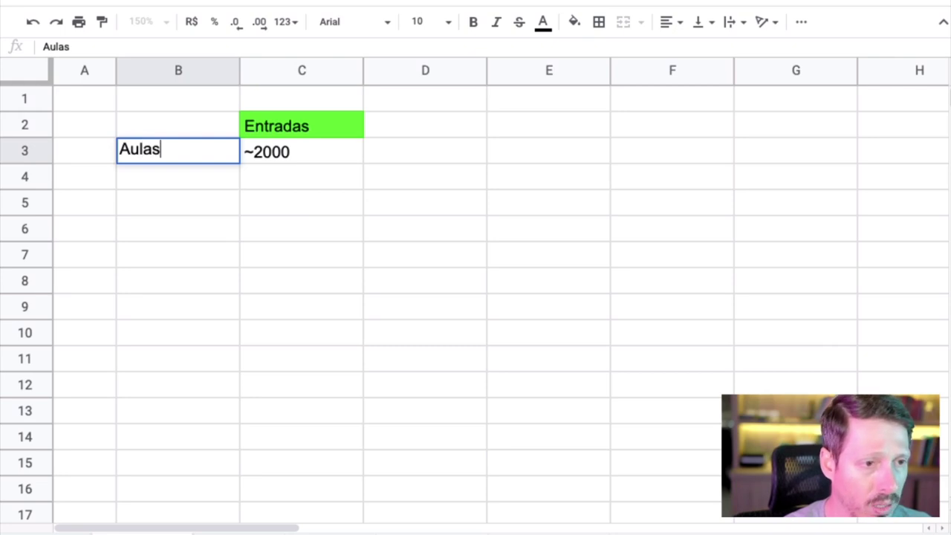
key("Return")
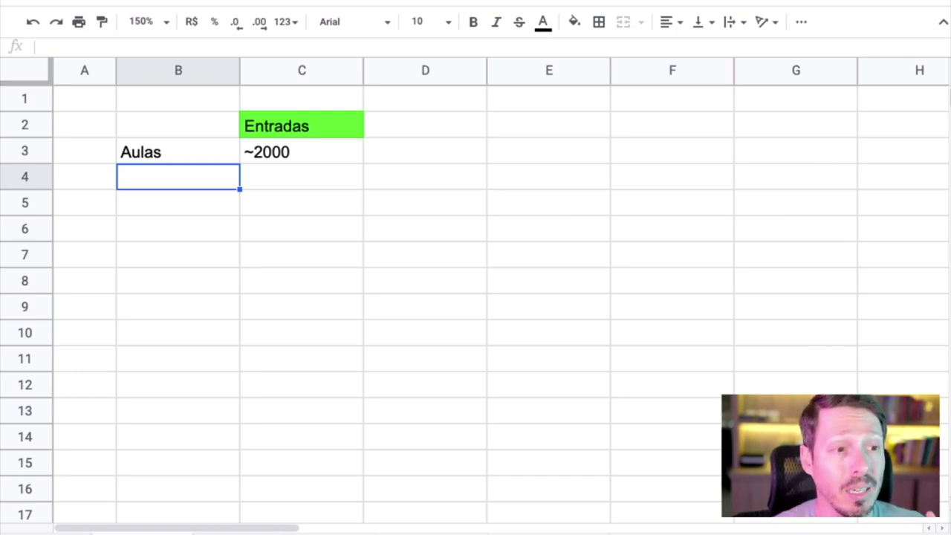
- Fill the empty header cell B2 with the same bright green as the "Entradas" cell
left_click(178, 152)
left_click(177, 125)
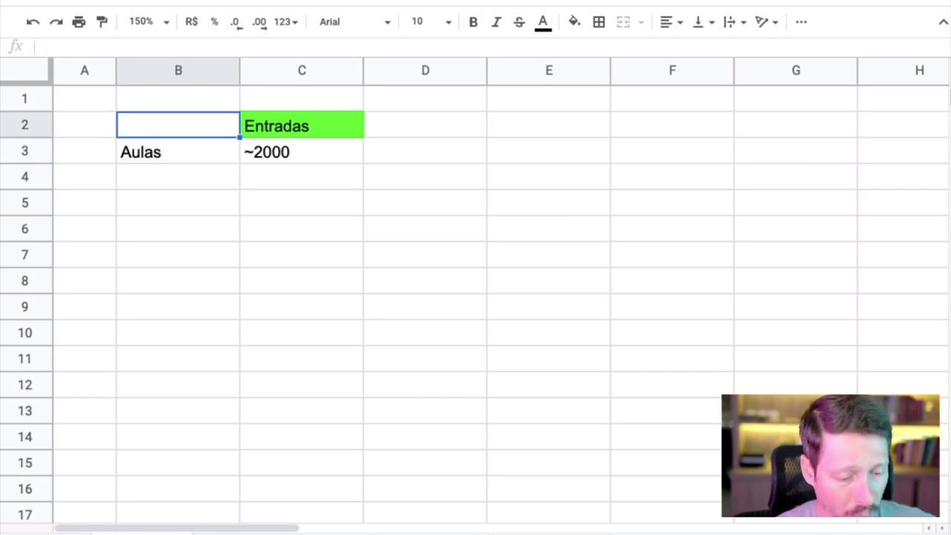
left_click(574, 22)
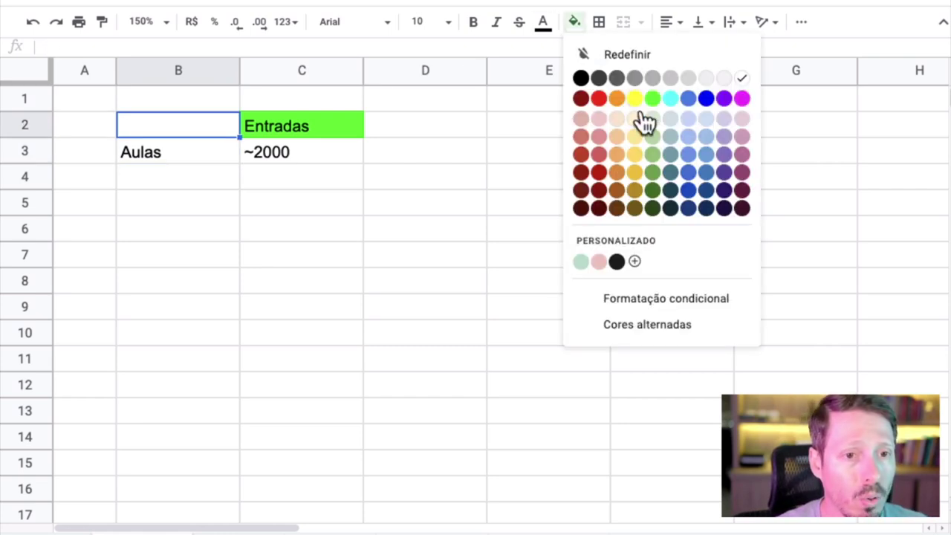
left_click(653, 99)
left_click(404, 199)
left_click(219, 180)
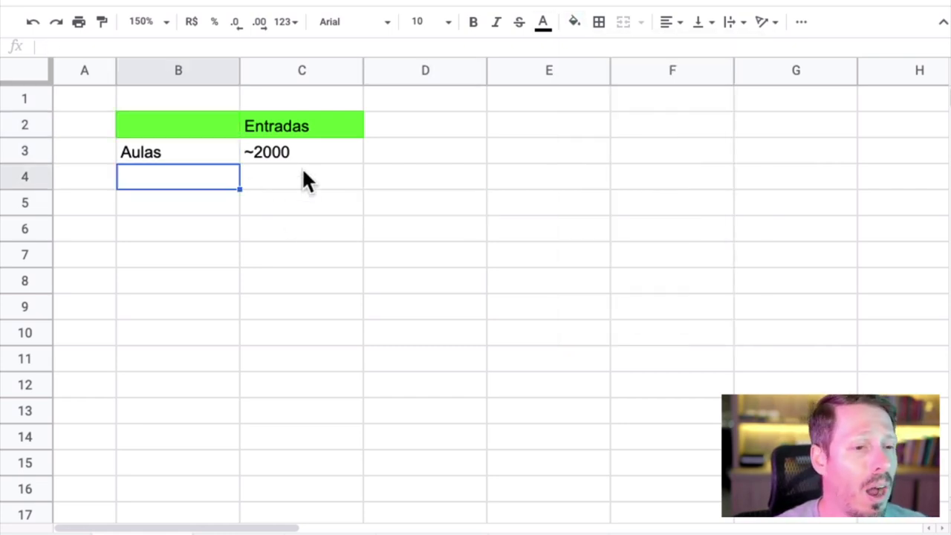
- Remove the tilde from the "Aulas" amount in C3 so the cell contains the number 2000
left_click(317, 159)
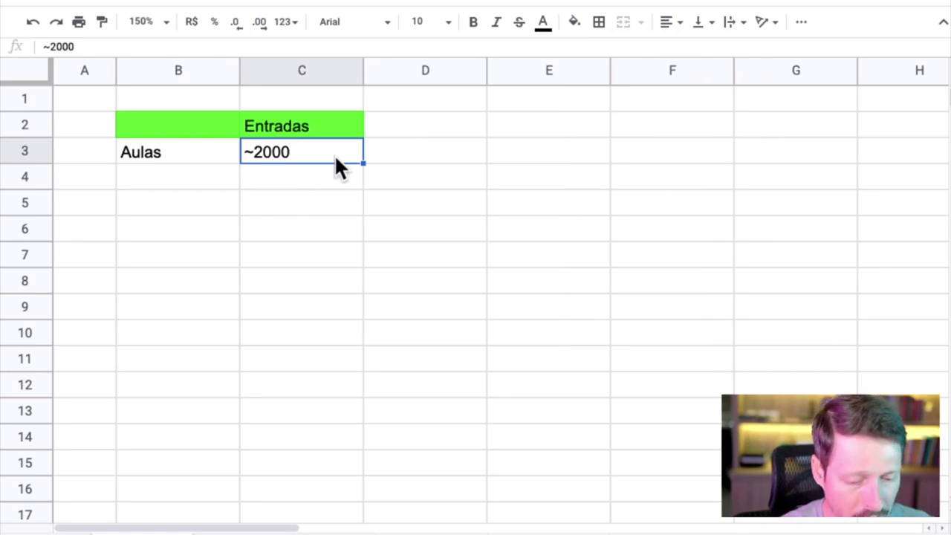
double_click(334, 154)
key("Home")
key("Delete")
key("Return")
key("Up")
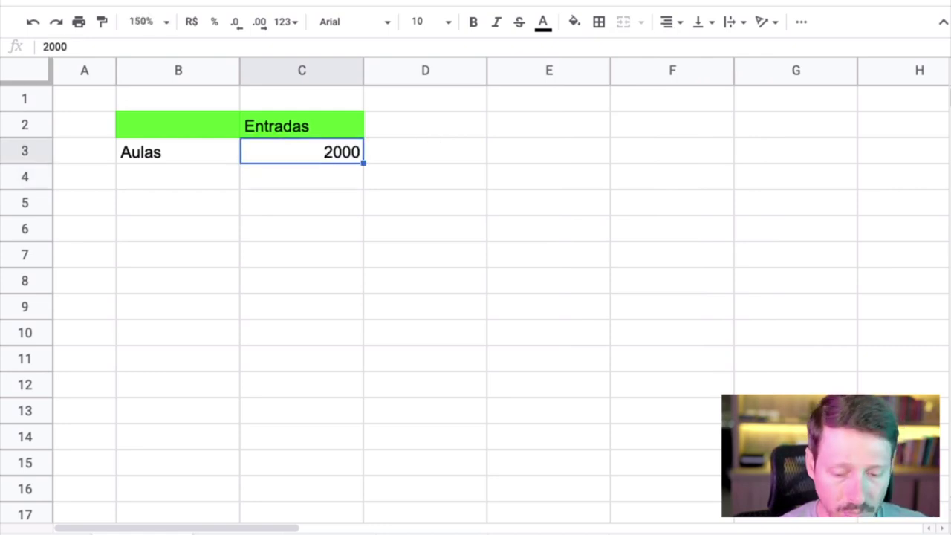
- Center the contents of all cells in the sheet horizontally and vertically
left_click(24, 74)
left_click(669, 23)
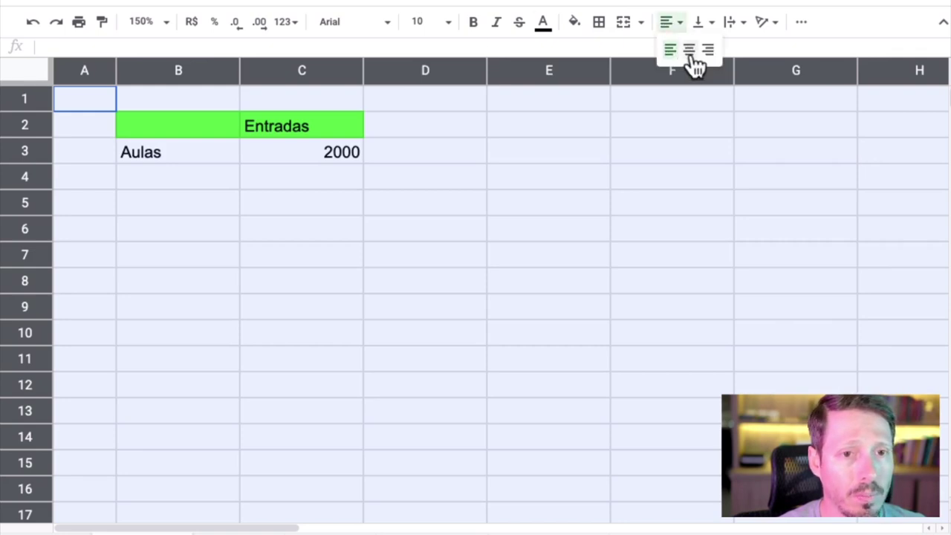
left_click(688, 46)
left_click(701, 23)
left_click(720, 52)
left_click(368, 201)
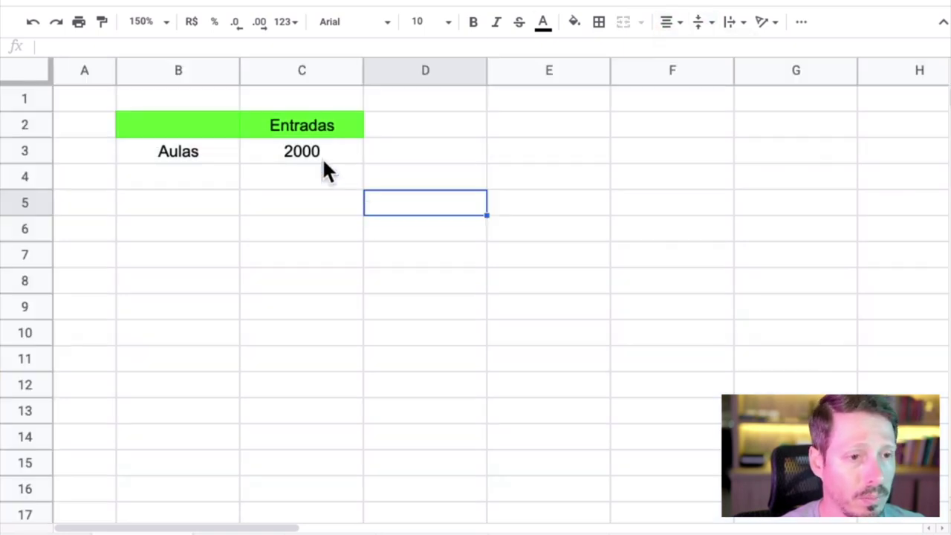
- Format cells C3:C7 as currency in Brazilian reais (R$)
left_click_drag(320, 155, 321, 263)
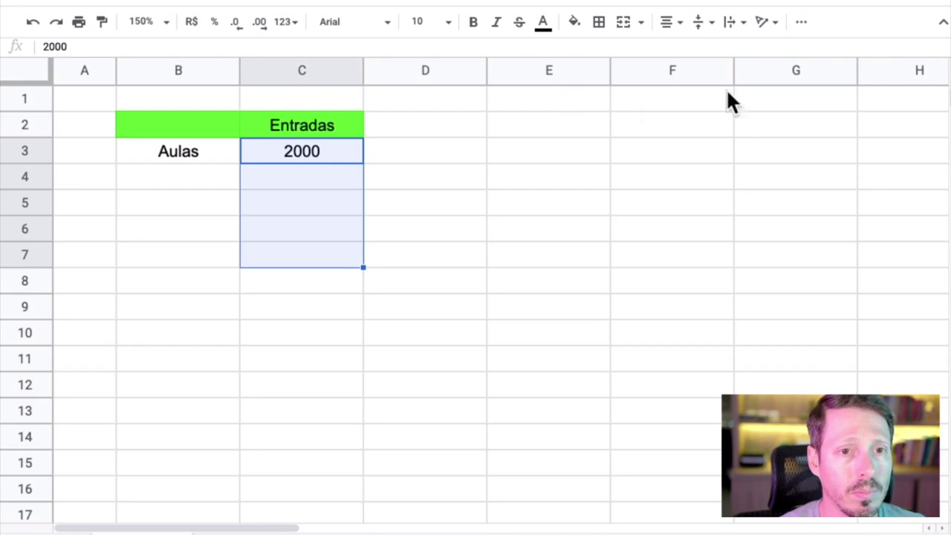
left_click(800, 23)
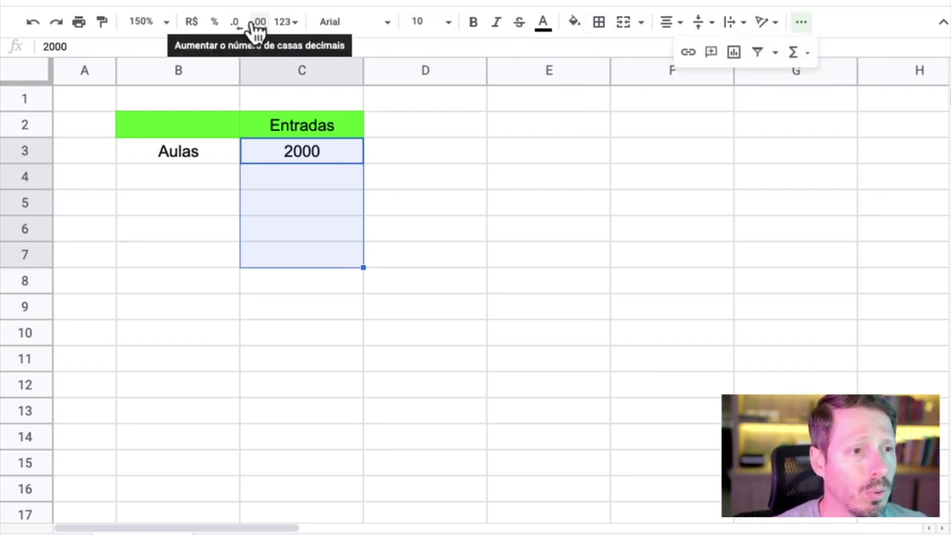
left_click(192, 21)
left_click(182, 210)
- Add a second income entry in row 4, with 400 in C4 and the label "Google Adsense" in B4
left_click(191, 179)
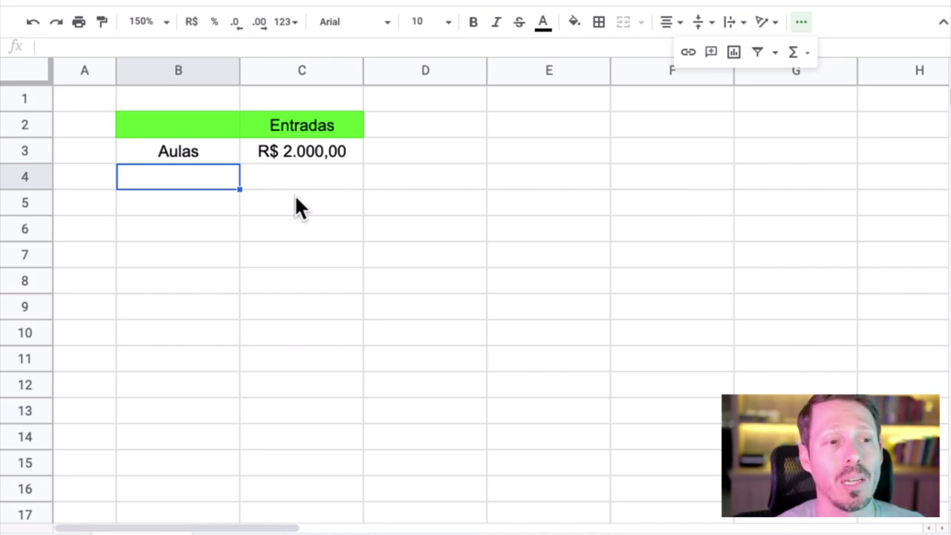
key("Right")
type("400")
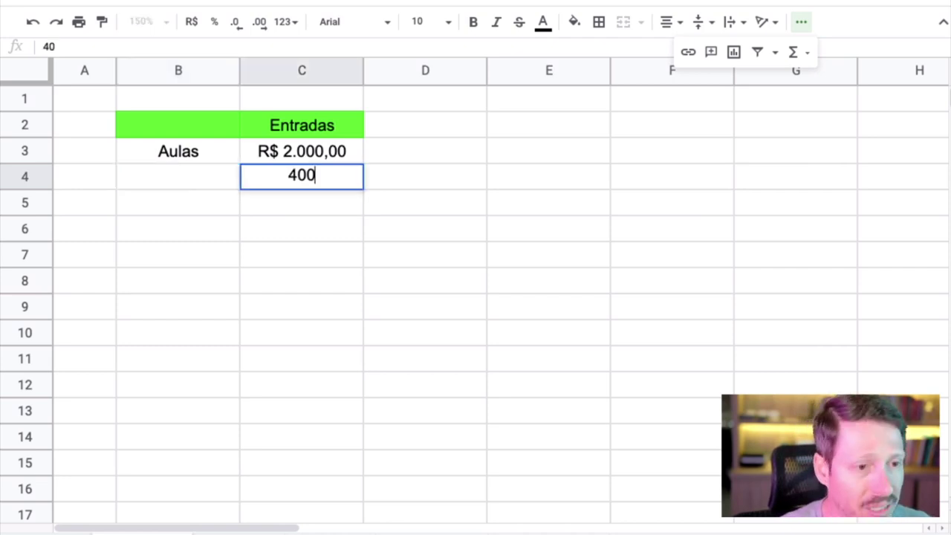
key("Return")
left_click(177, 177)
type("G")
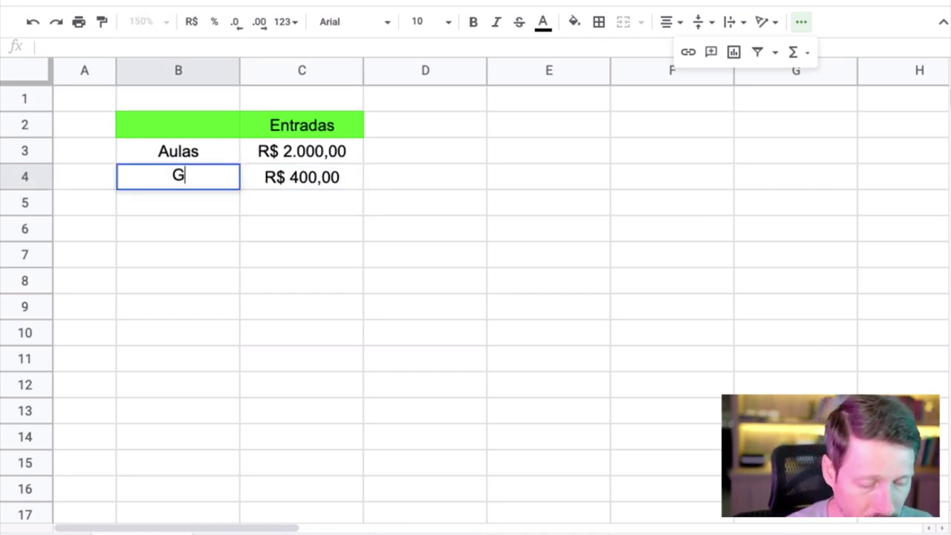
type("oogle Adsense")
key("Return")
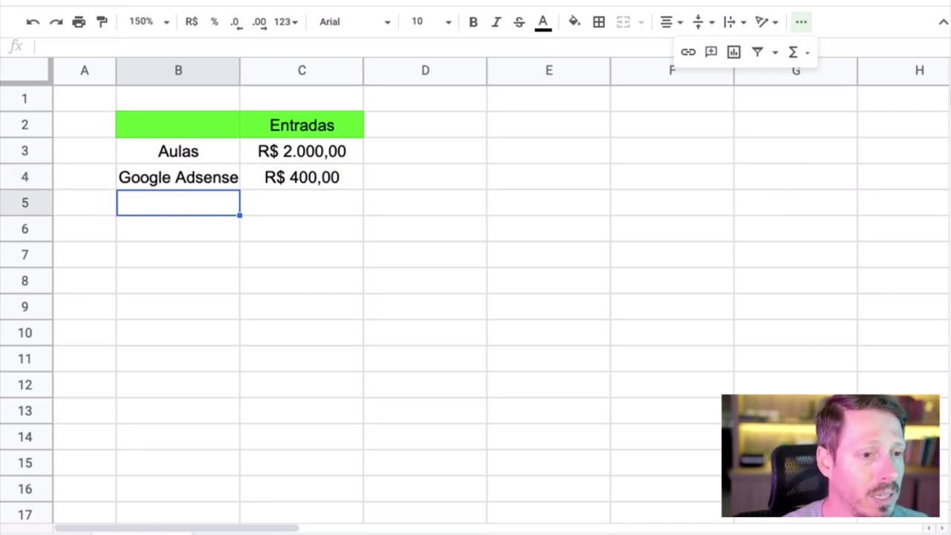
- Widen column B to fit "Google Adsense" and enter "Venda livros & Apostilas" as the third income label in B5
left_click_drag(239, 72, 258, 67)
left_click(211, 290)
left_click(226, 232)
left_click(223, 209)
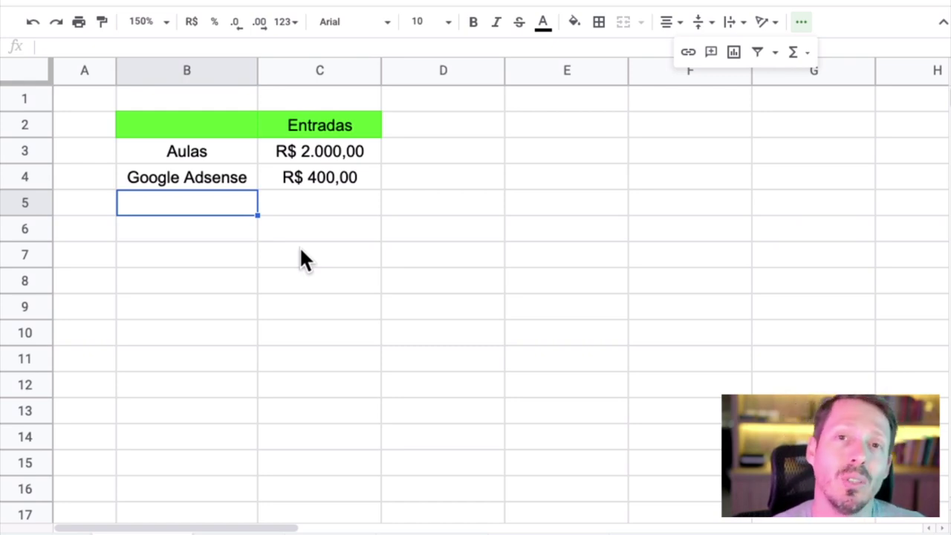
type("Venda ")
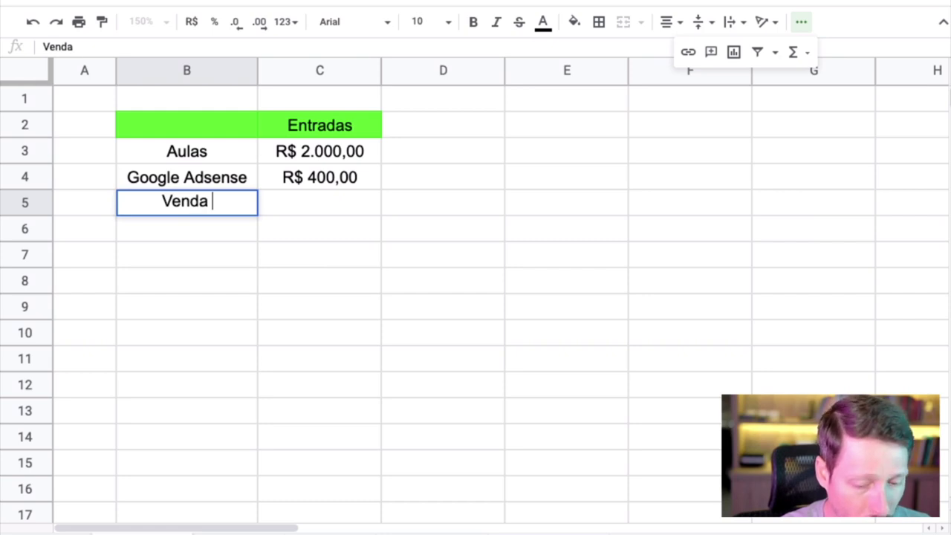
type("livros ")
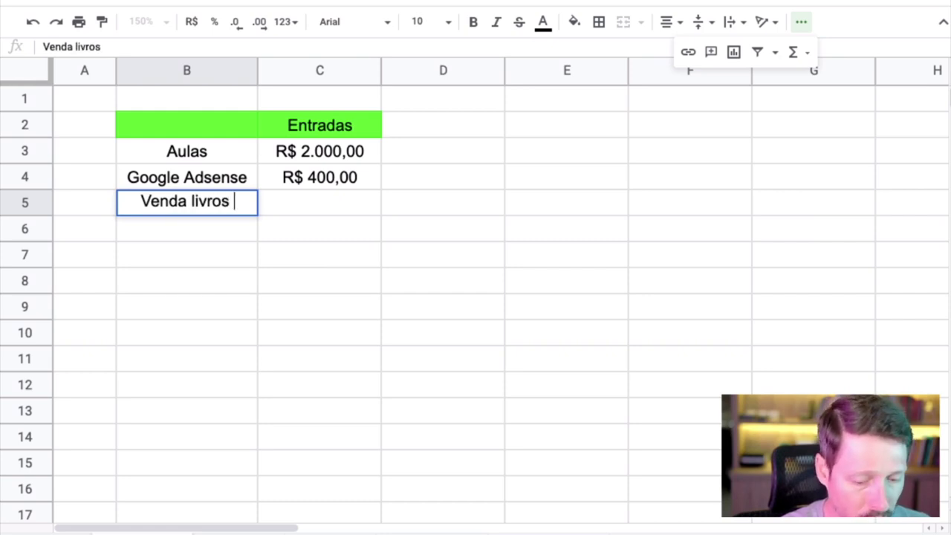
type("& Apostilas")
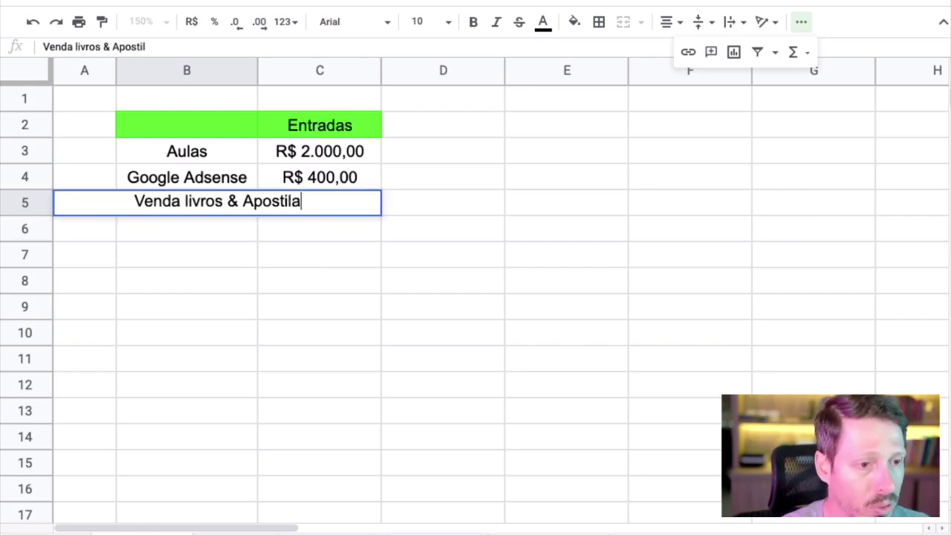
key("Return")
- Widen column B to fit the label in B5 and enter 150,00 as its amount in C5
left_click(319, 202)
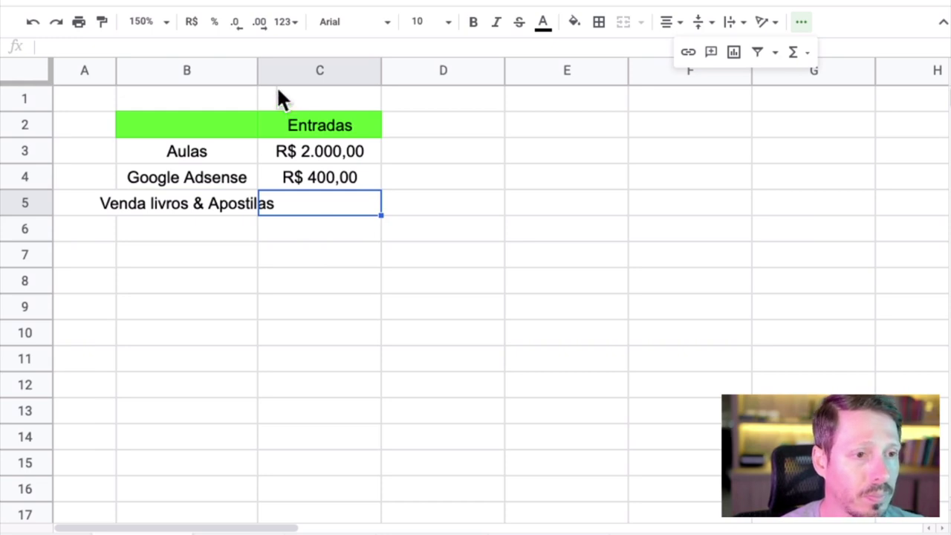
left_click_drag(258, 70, 341, 71)
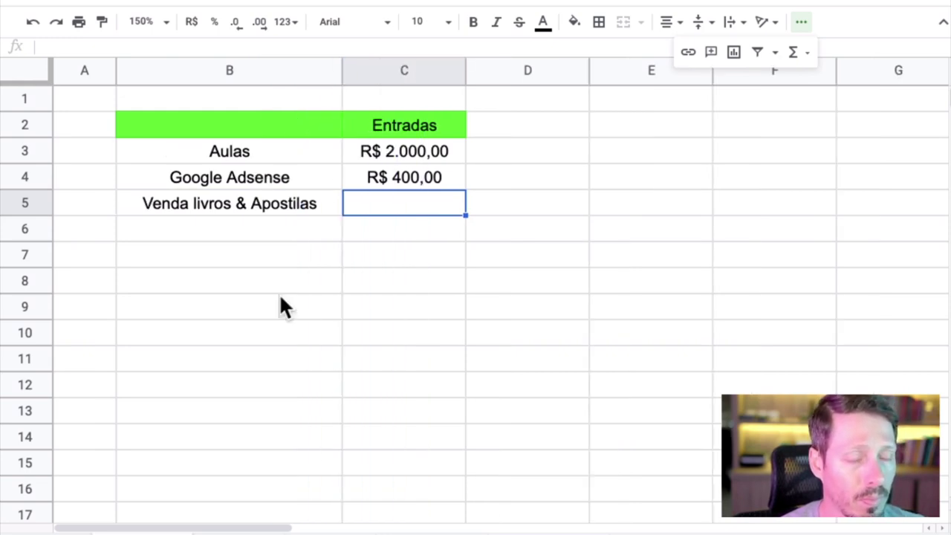
left_click(282, 305)
left_click(389, 208)
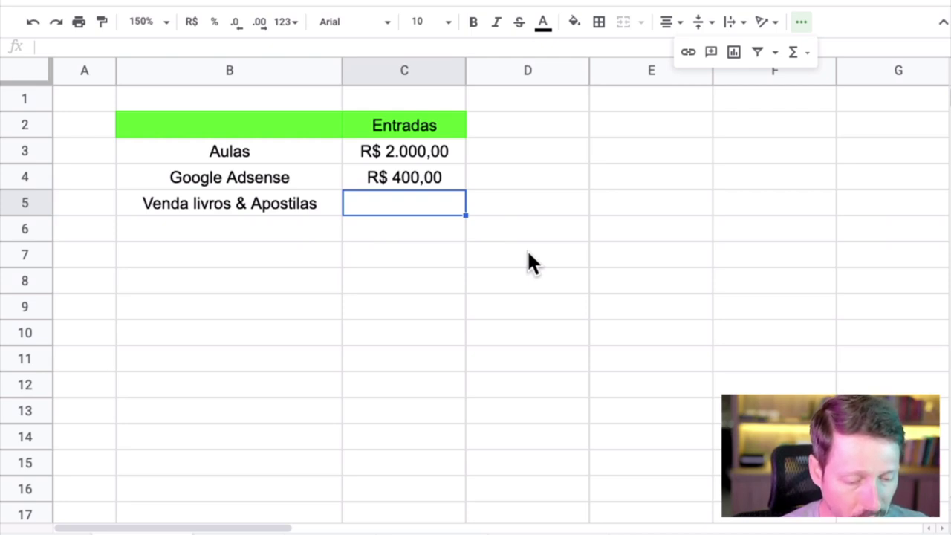
type("150,00")
key("Return")
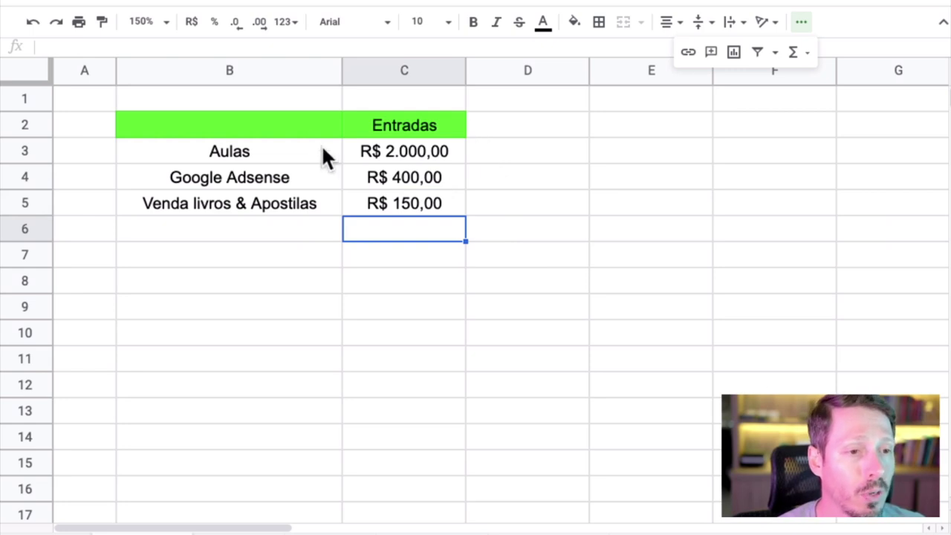
- Apply all borders to the income table B2:C5 and to cell C6 beneath it
left_click_drag(327, 130, 399, 191)
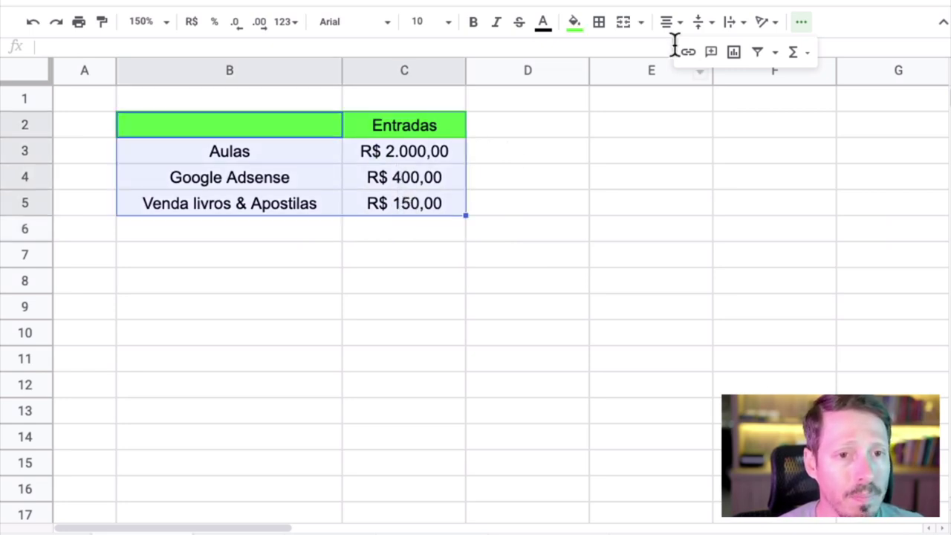
left_click(603, 27)
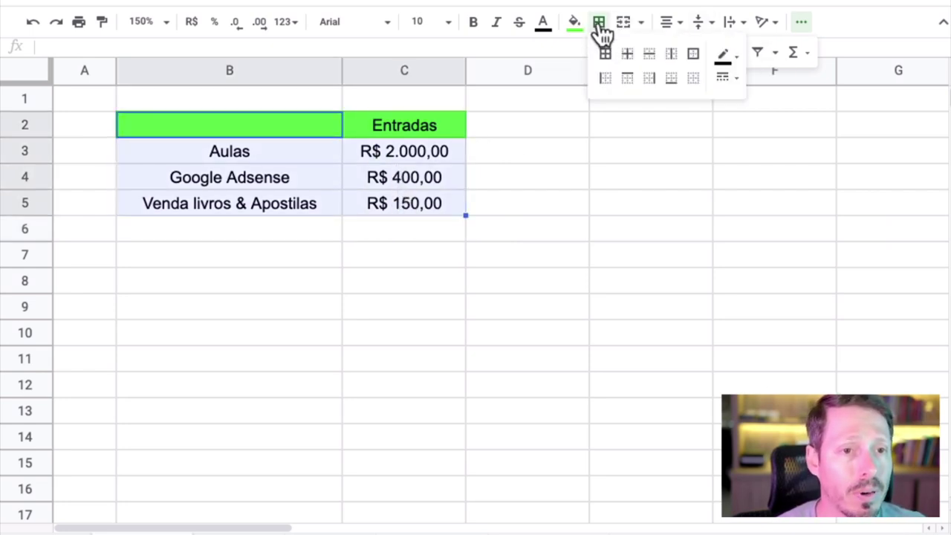
left_click(606, 54)
left_click(369, 278)
left_click(401, 234)
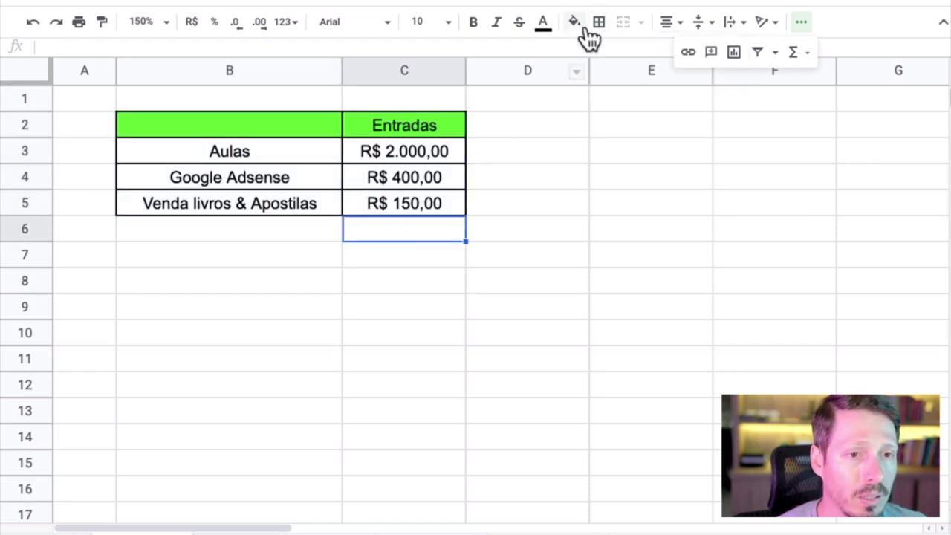
left_click(600, 24)
left_click(403, 231)
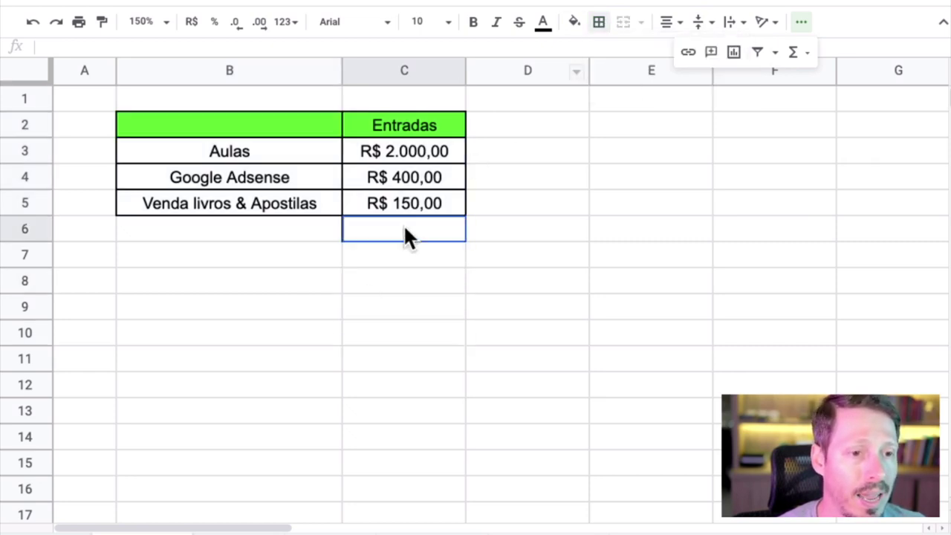
- Total the income amounts in C6 with =SUM(C3:C5) and make the total bold
left_click(793, 52)
left_click(800, 80)
left_click_drag(420, 152, 435, 194)
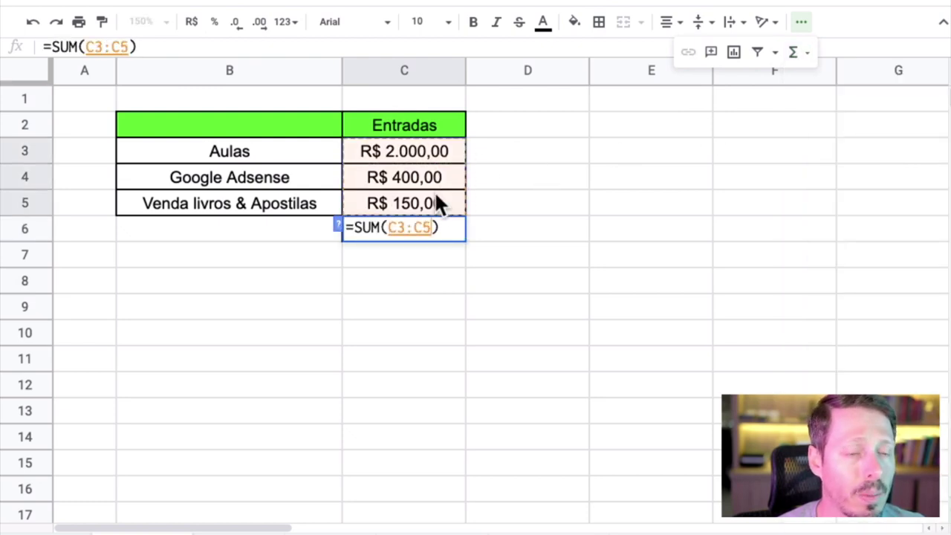
key("Return")
key("Up")
key("ctrl+b")
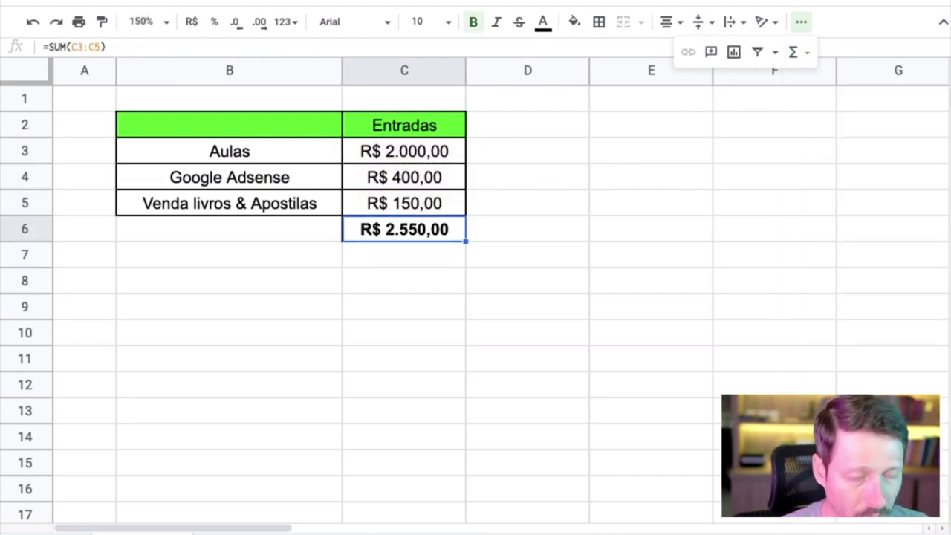
left_click(404, 280)
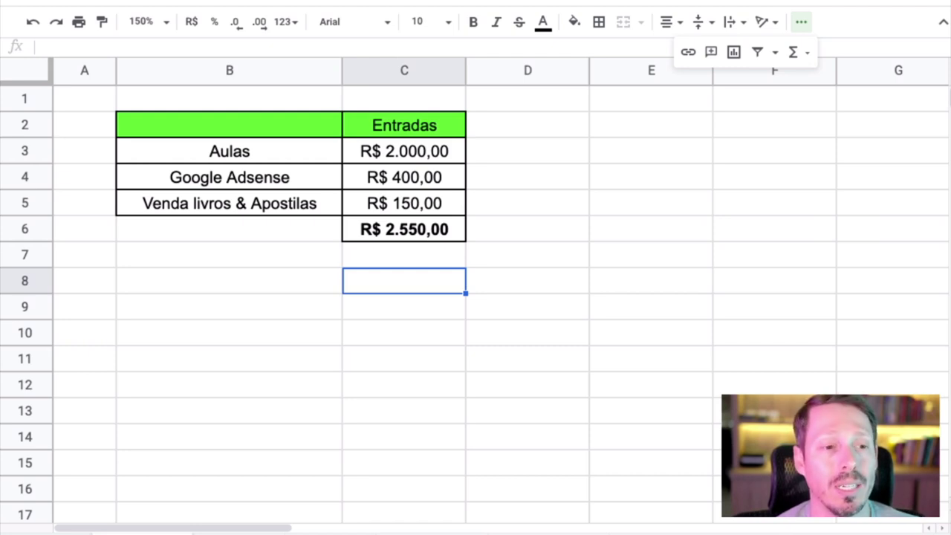
- Enter the label "Média" in B8, below the income table
left_click(229, 280)
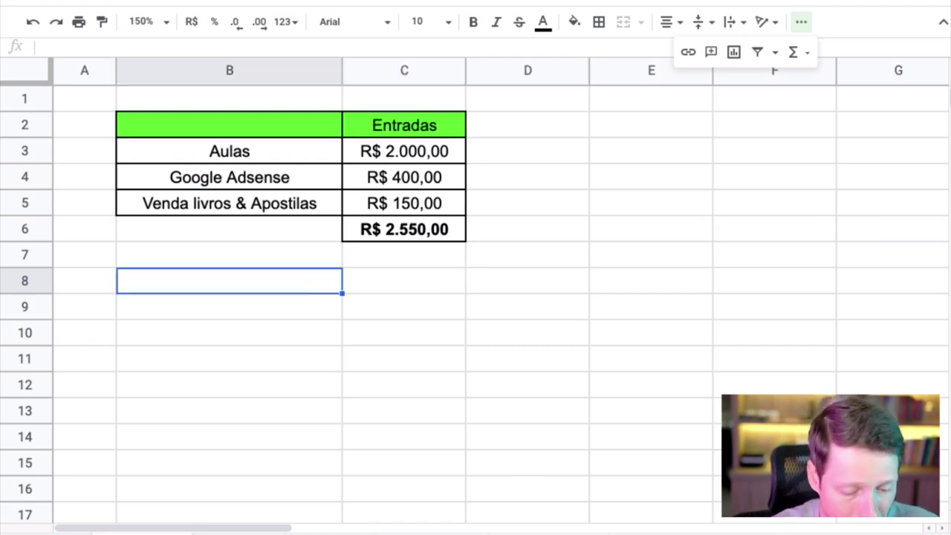
type("Média")
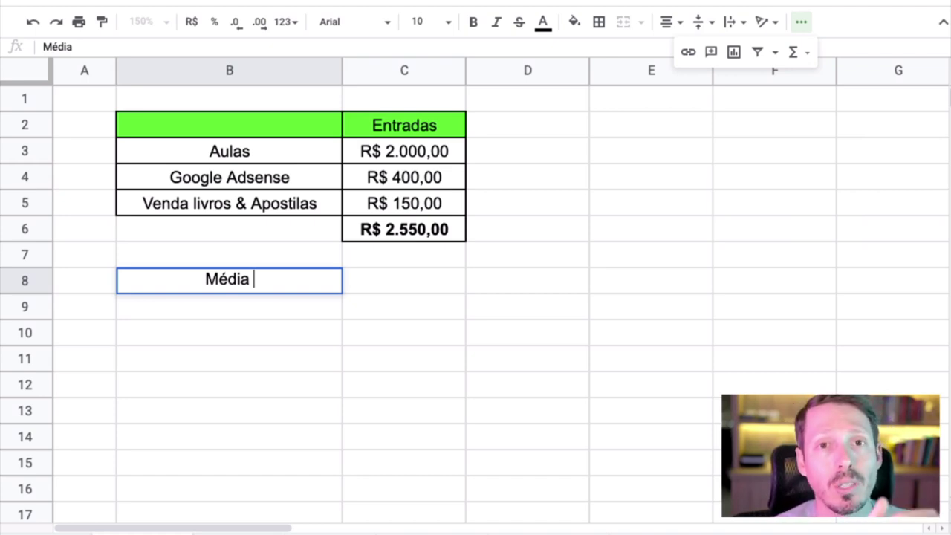
left_click(404, 281)
double_click(404, 281)
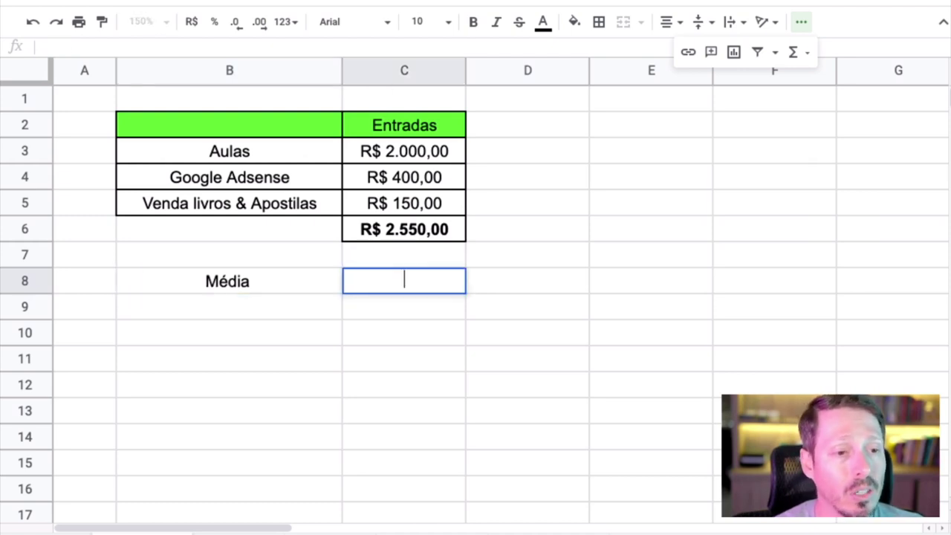
key("Return")
left_click(229, 281)
left_click(404, 280)
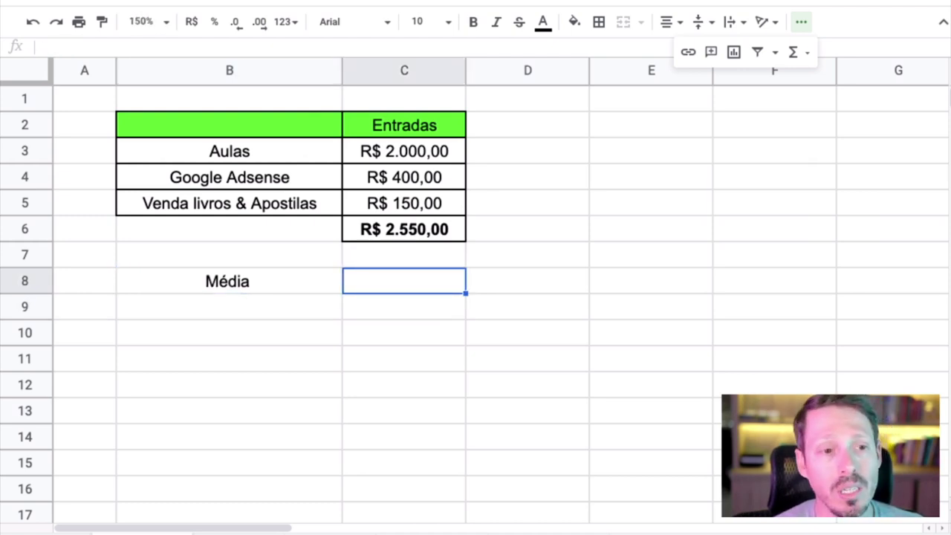
- Enter 2700,00 in C8 as the average income amount
type("270,00")
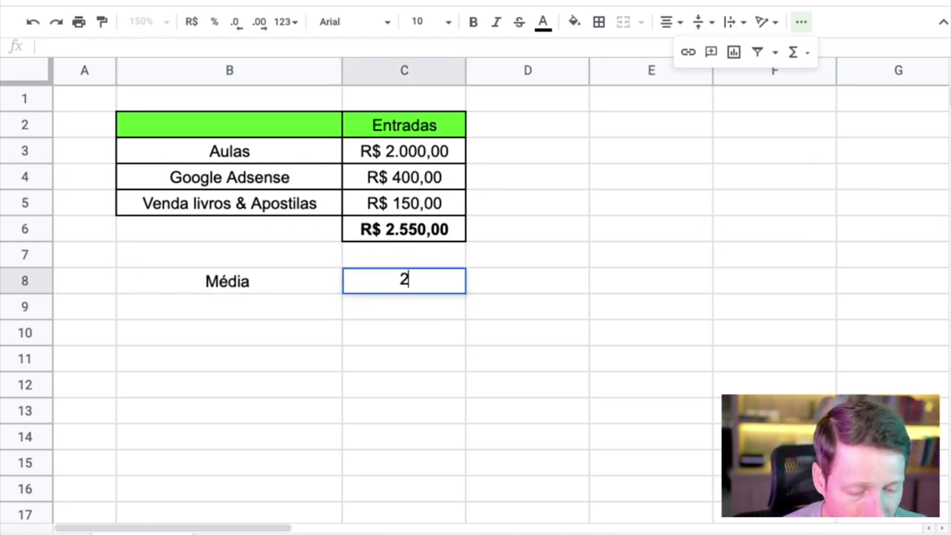
key("BackSpace")
key("BackSpace")
key("BackSpace")
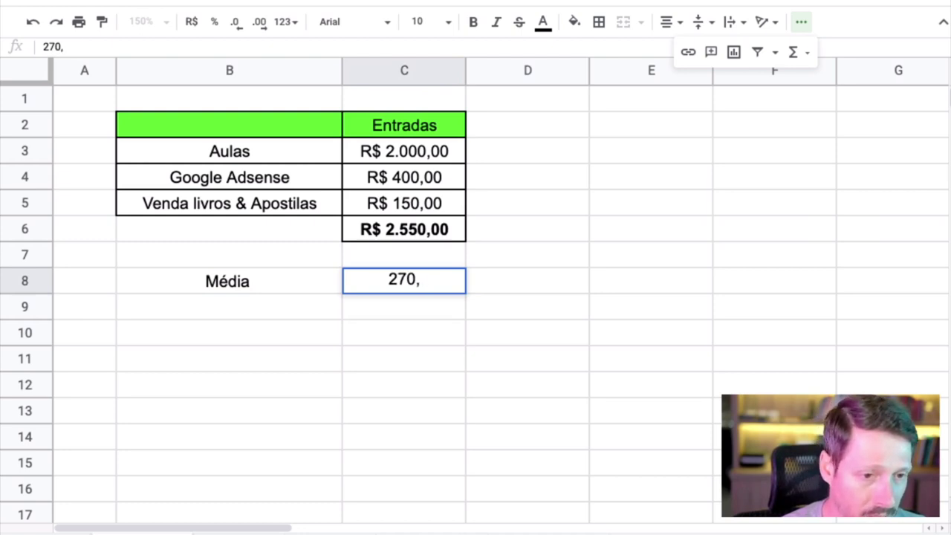
type("0,00")
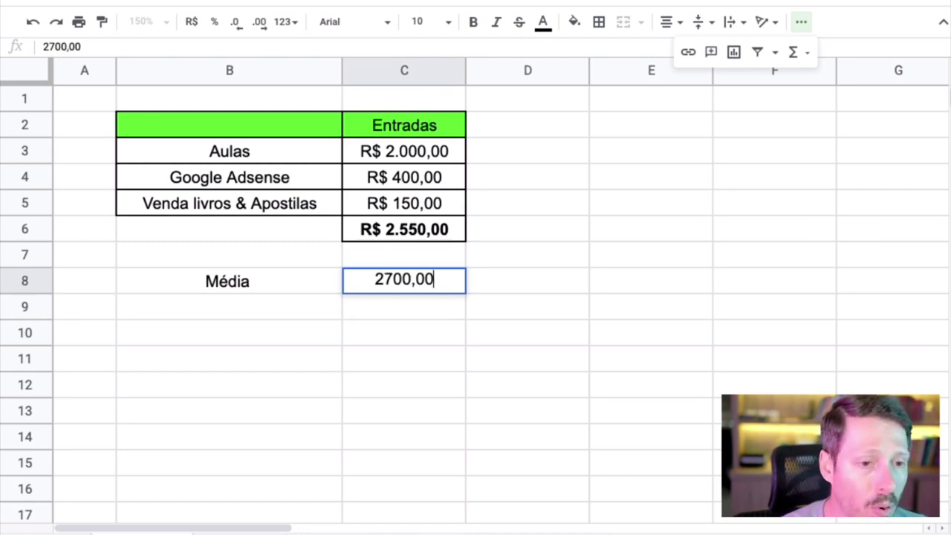
key("Return")
key("Return")
key("Return")
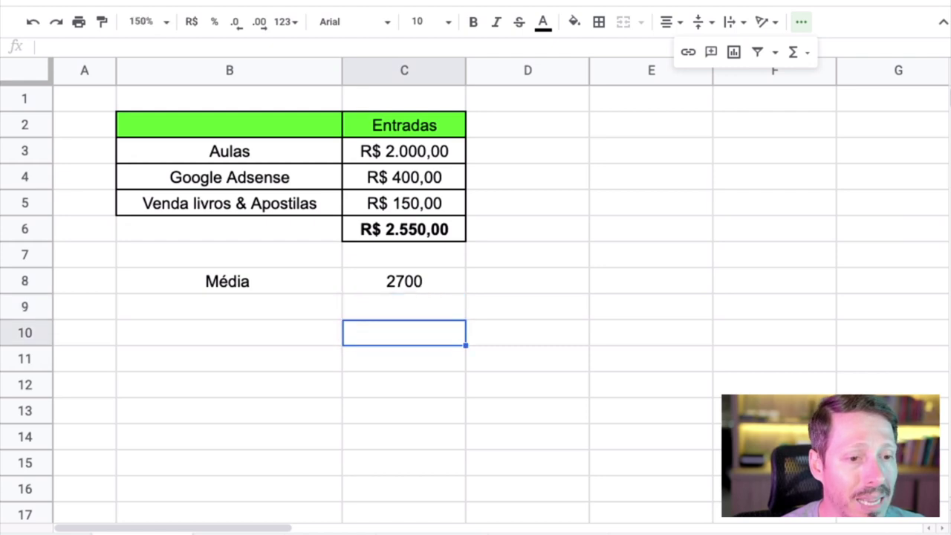
- Fill the "Média" row B8:C8 with the same green as the table header
key("Up")
key("Up")
key("shift+Left")
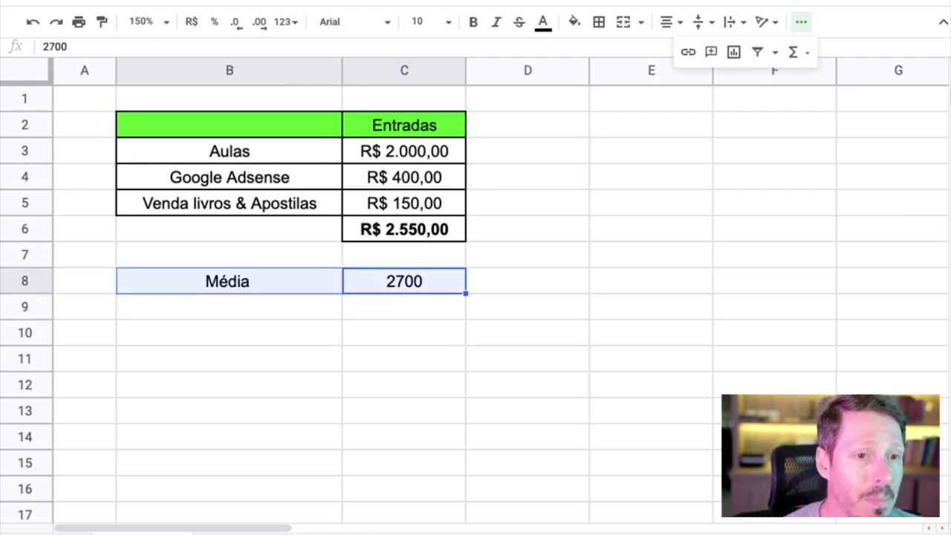
left_click(574, 22)
left_click(657, 102)
left_click(327, 339)
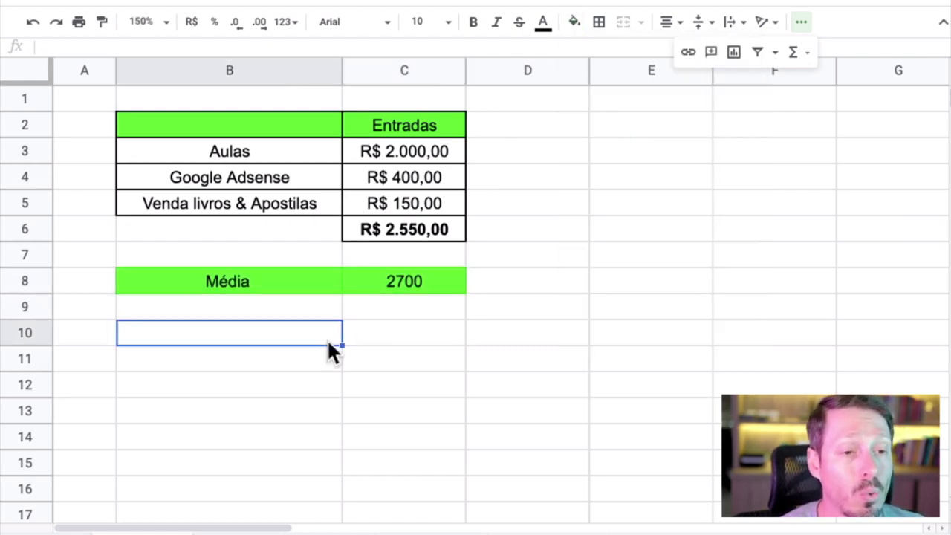
- Make the average amount in C8 bold
left_click(395, 286)
key("ctrl+b")
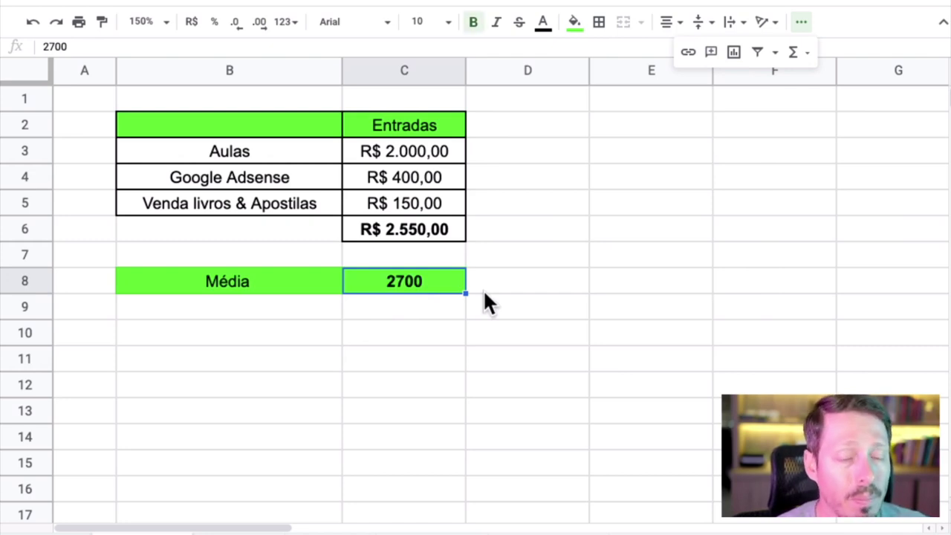
left_click(422, 314)
left_click(380, 389)
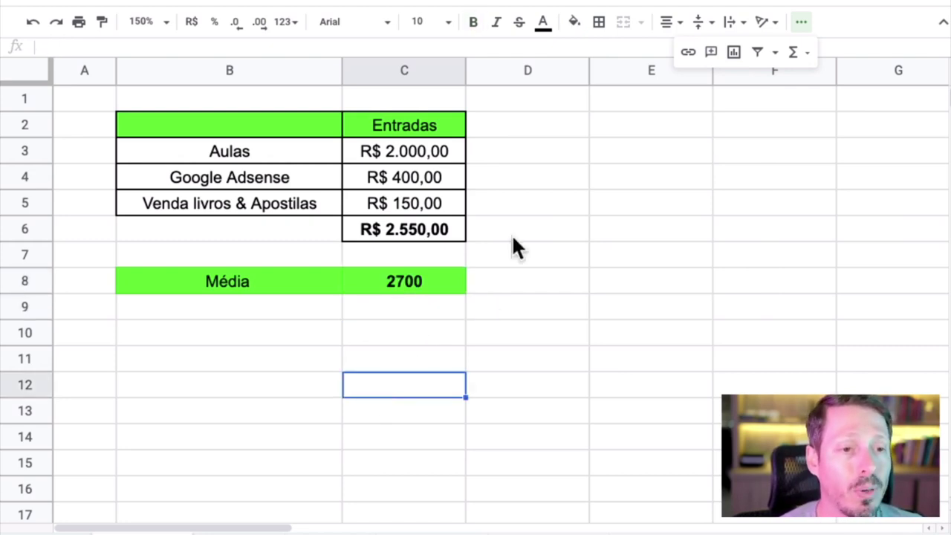
- Enter the example amounts "5 mil" in E3 and "2 mil" in E4
left_click(570, 184)
left_click(656, 185)
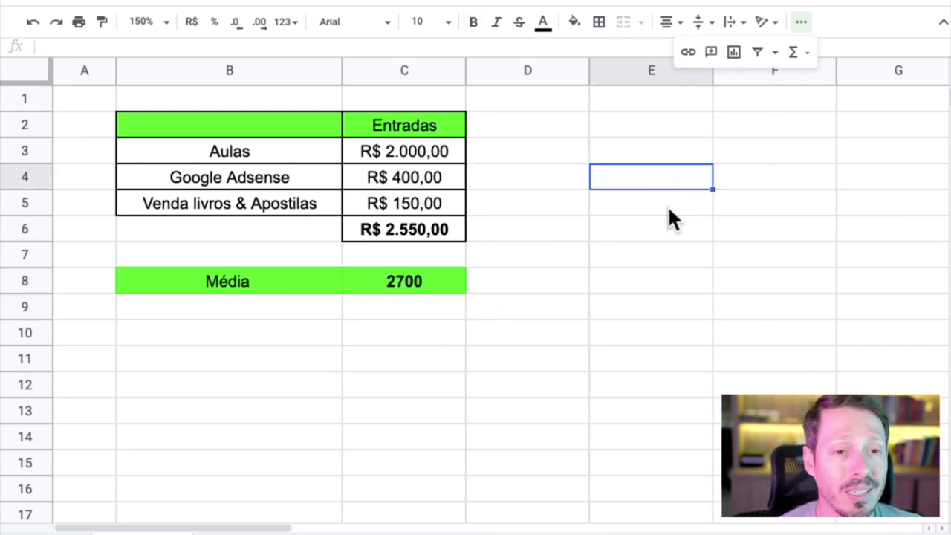
left_click(801, 21)
left_click(630, 149)
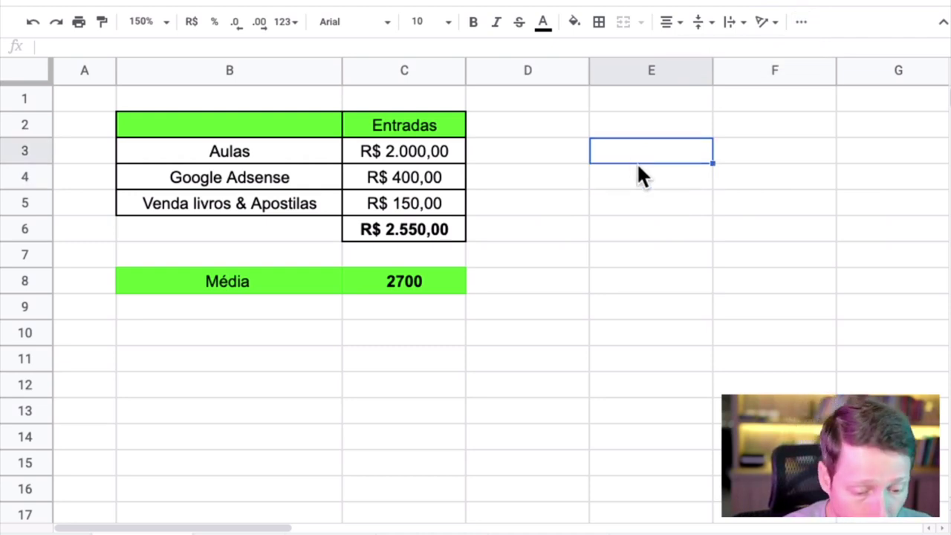
type("5 mil")
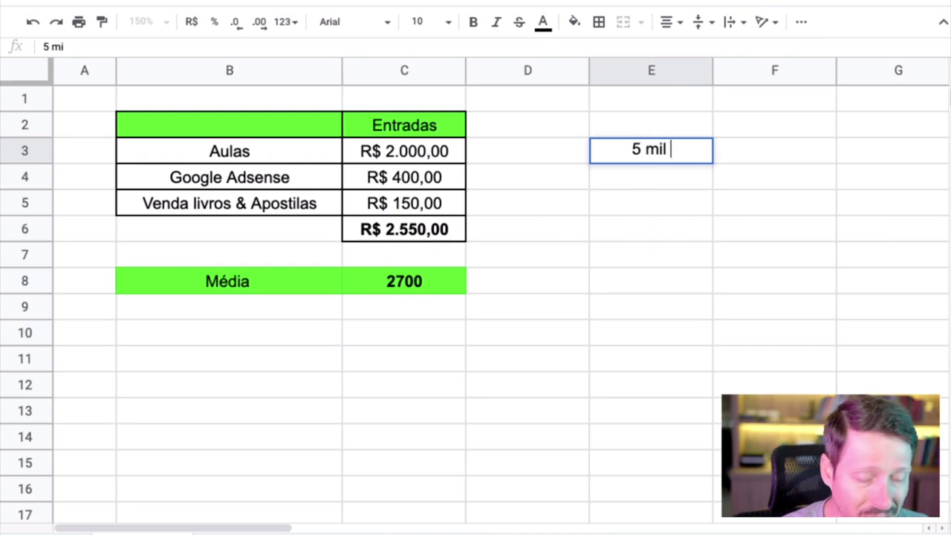
key("Return")
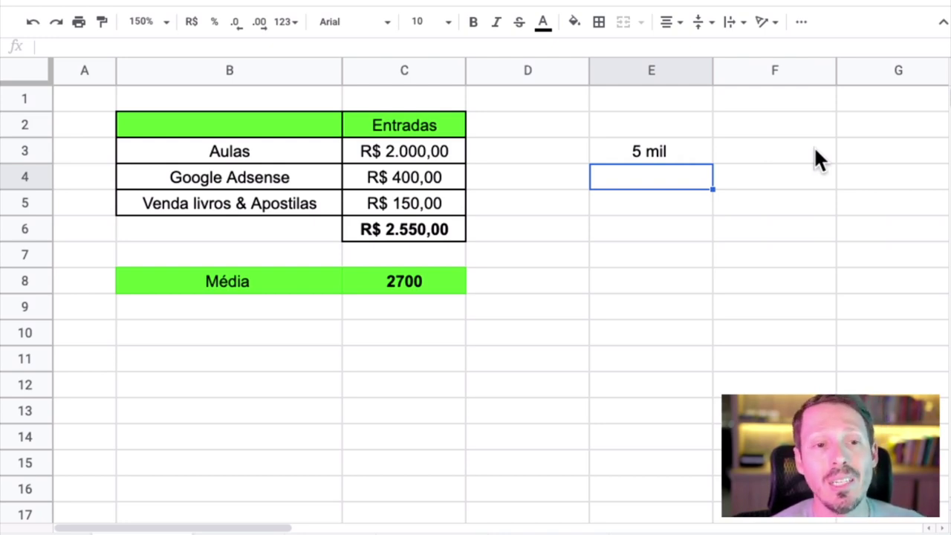
type("2 mil")
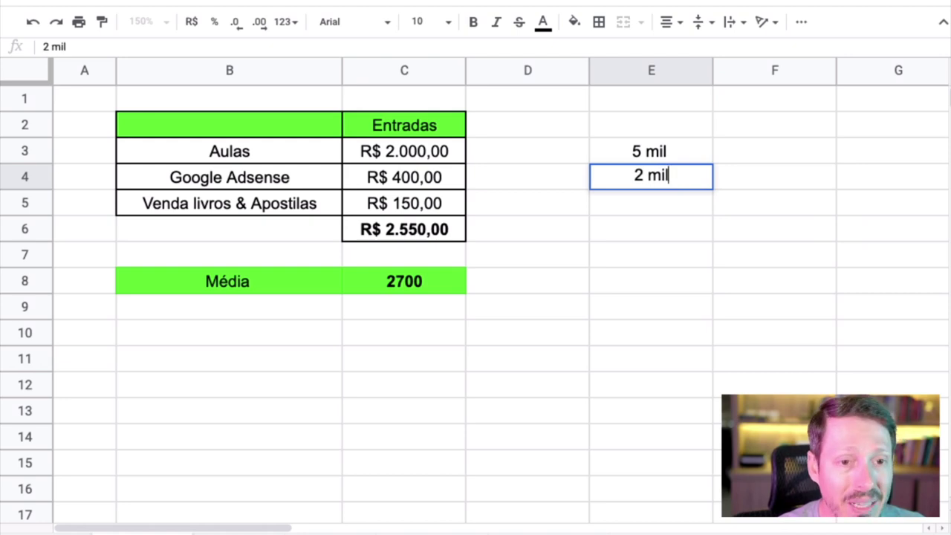
key("Return")
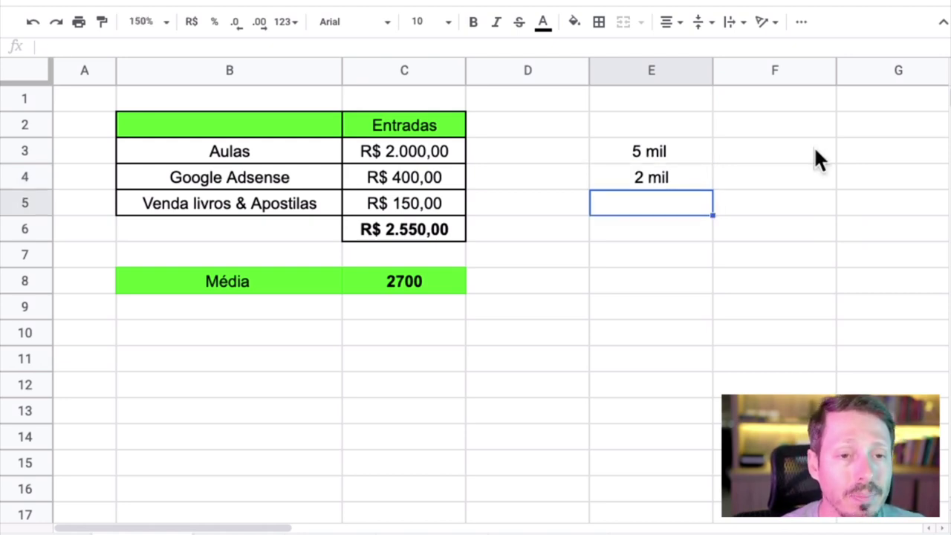
- Move the example amounts from E3:E4 to F3:F4
left_click_drag(682, 153, 677, 178)
left_click_drag(677, 136, 746, 153)
left_click(669, 200)
- Enter the month label "Janeiro" in E3 beside the first example amount
left_click(664, 160)
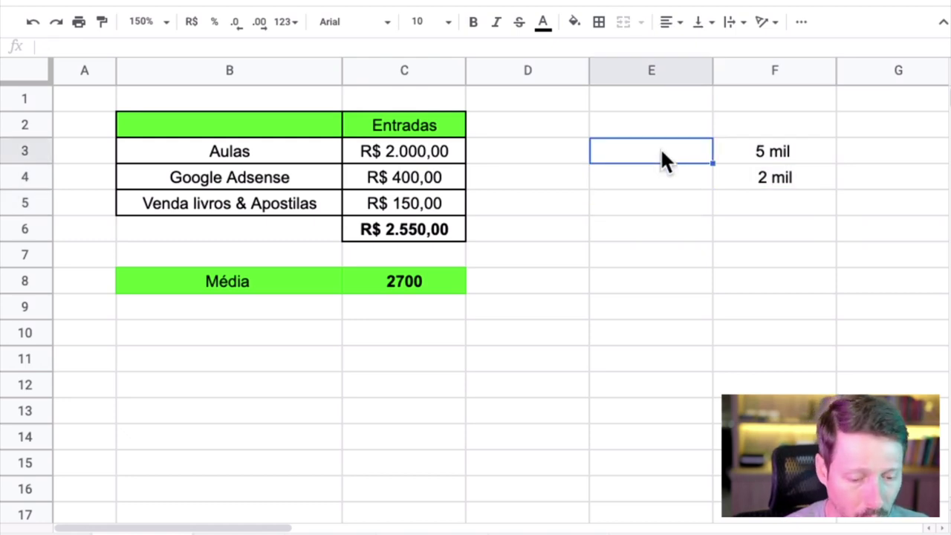
type("an")
key("BackSpace")
key("BackSpace")
type("Kan")
key("BackSpace")
key("BackSpace")
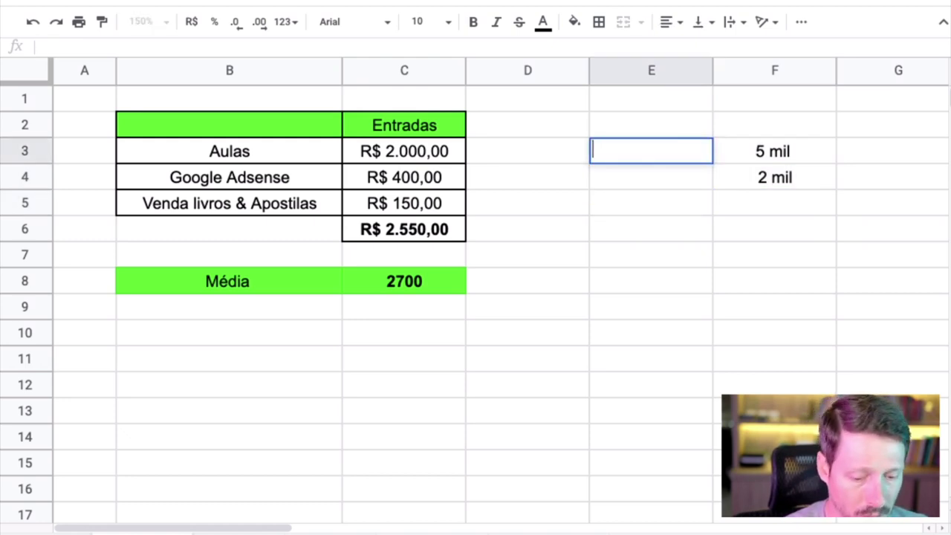
type("Janeiro")
key("Return")
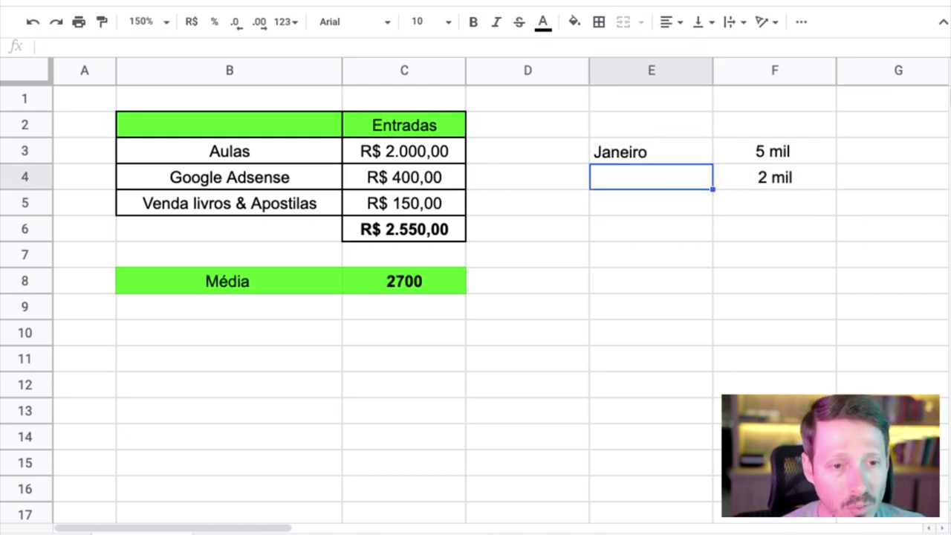
- Enter the month labels "Fev", "Mar" and "Abr" in E4:E6 below "Janeiro"
type("Fevereito")
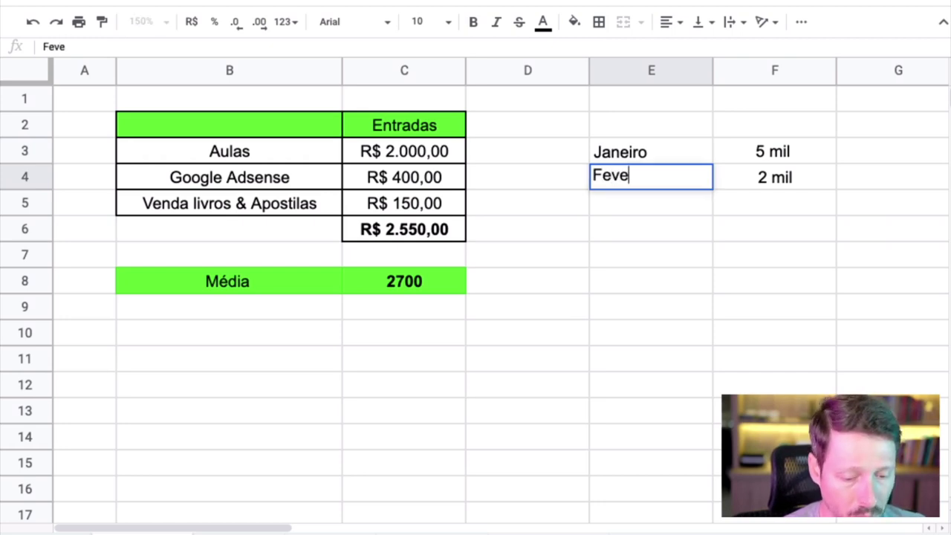
key("Return")
key("Up")
key("Return")
key("BackSpace")
key("BackSpace")
key("BackSpace")
key("BackSpace")
key("BackSpace")
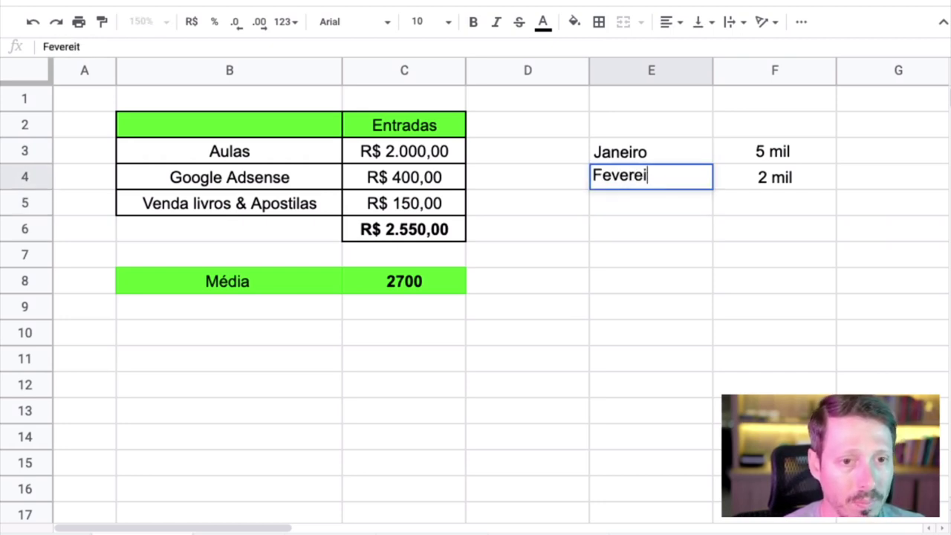
key("BackSpace")
key("Return")
type("Mar")
key("Return")
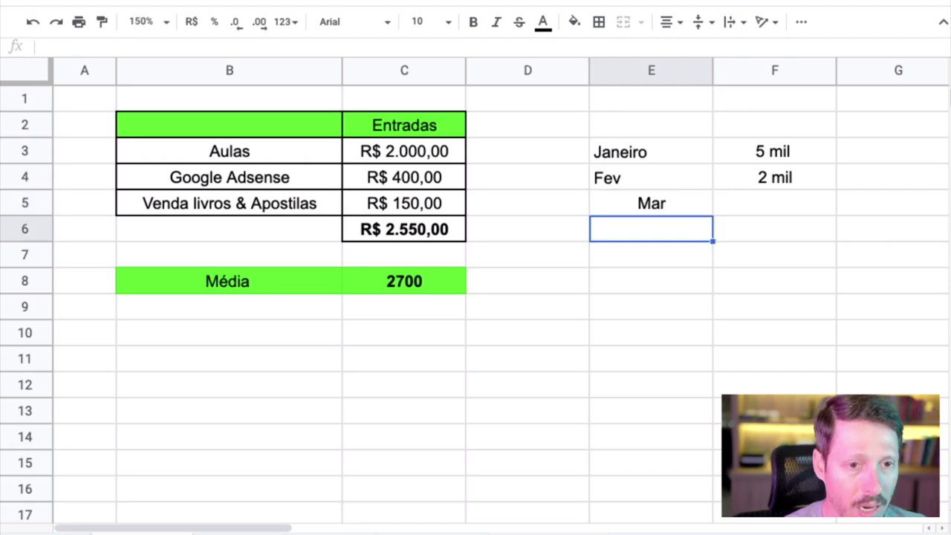
type("Abr")
key("Return")
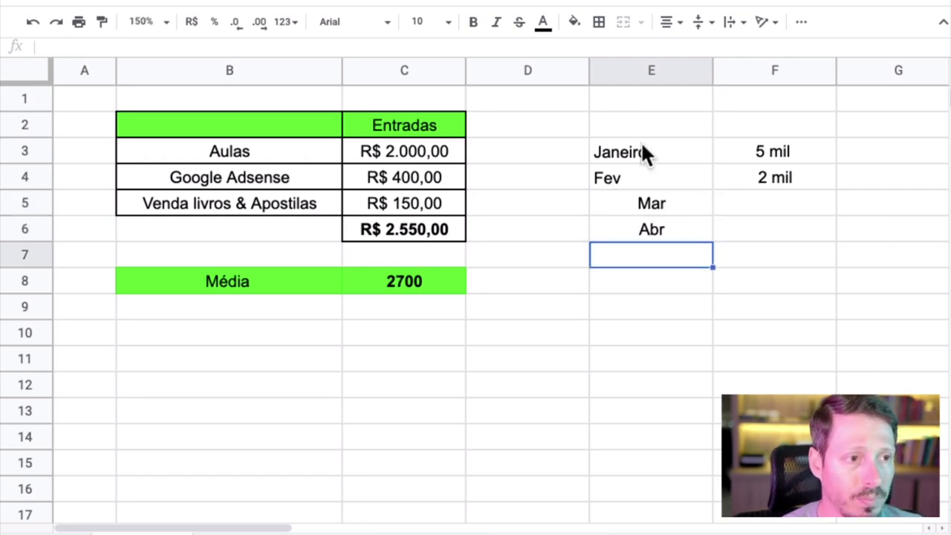
- Center the contents of all cells in the sheet horizontally
left_click(25, 82)
left_click(672, 24)
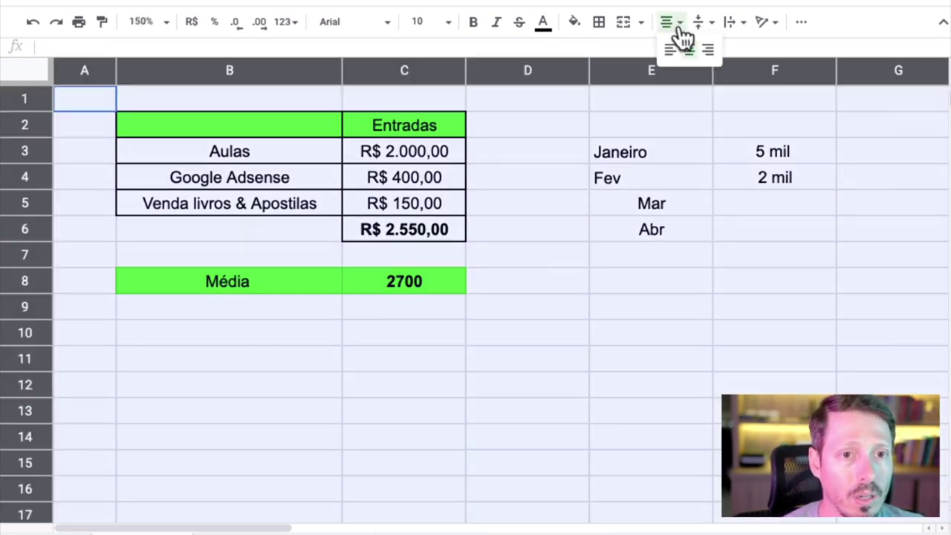
left_click(688, 49)
left_click(703, 264)
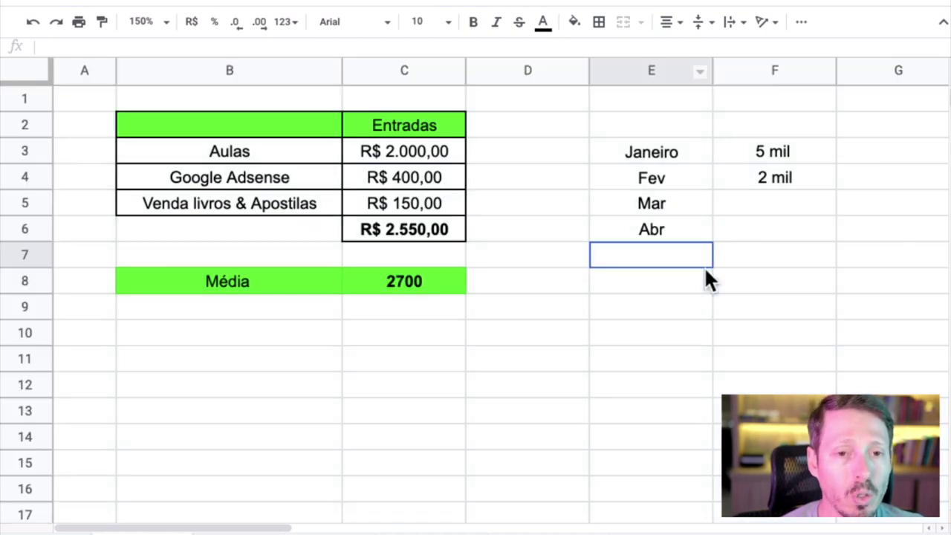
- Enter the example amounts "5 mil" for Fev, "6 mil" for Mar and "3 mil" for Abr in F4:F6
left_click(772, 170)
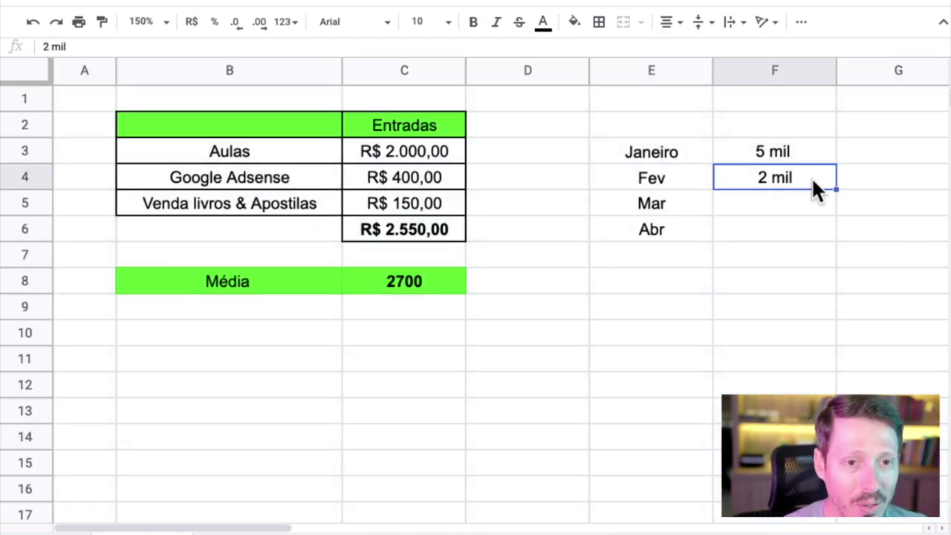
type("5 mil")
key("Return")
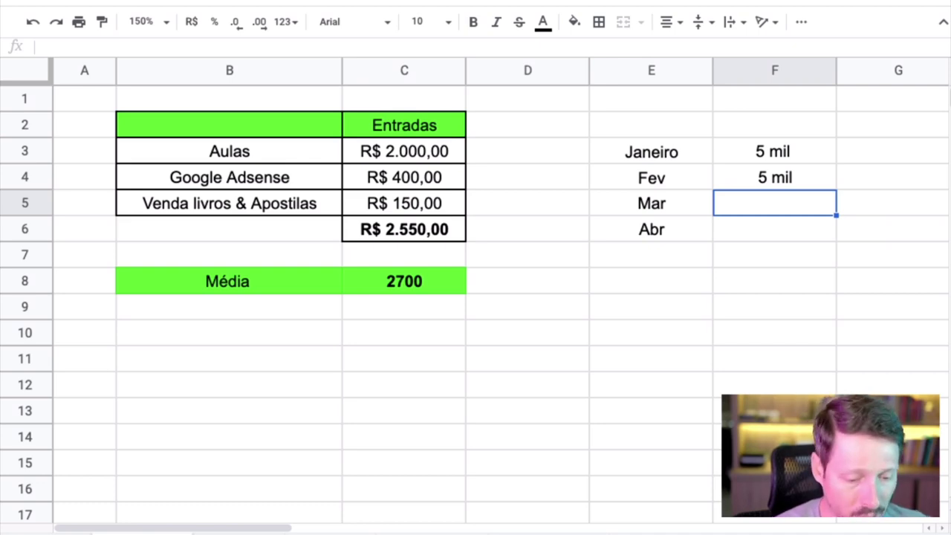
type("6 mil")
key("Return")
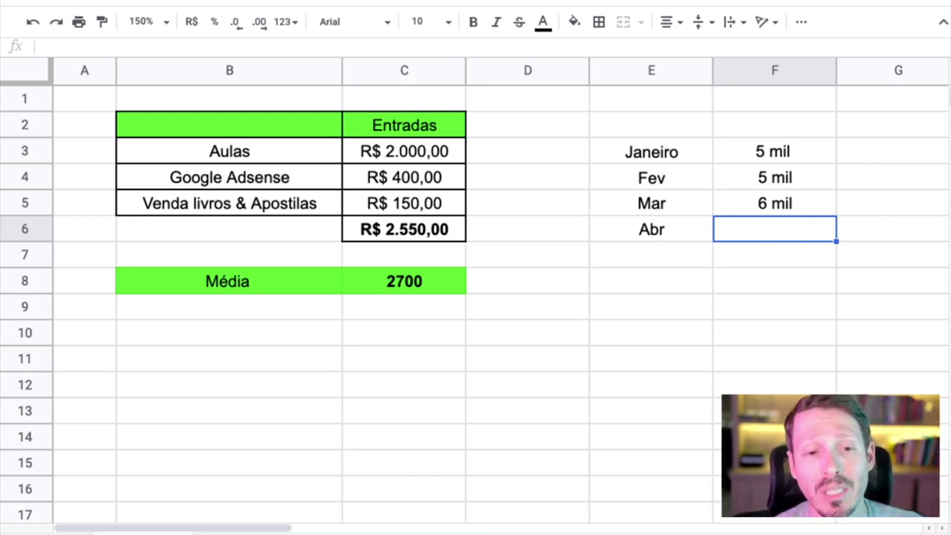
type("3 mil")
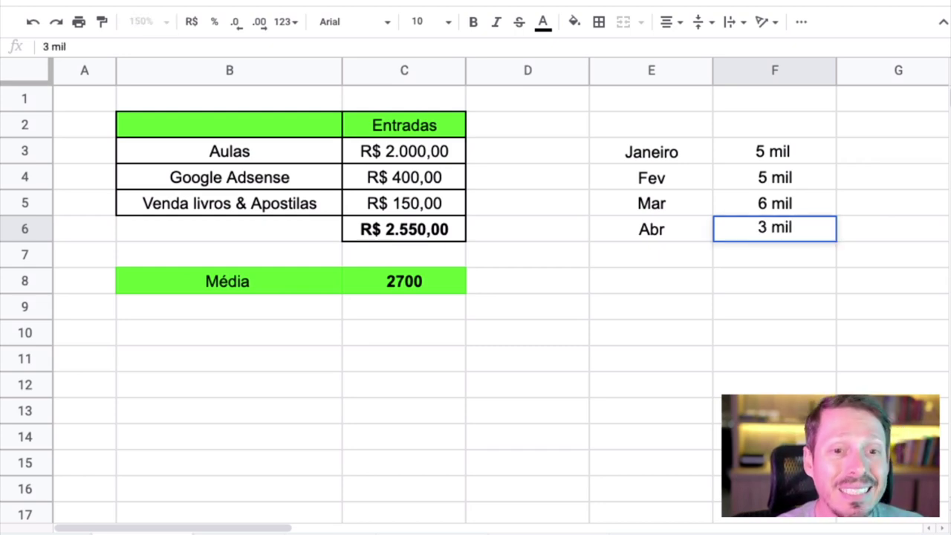
key("Return")
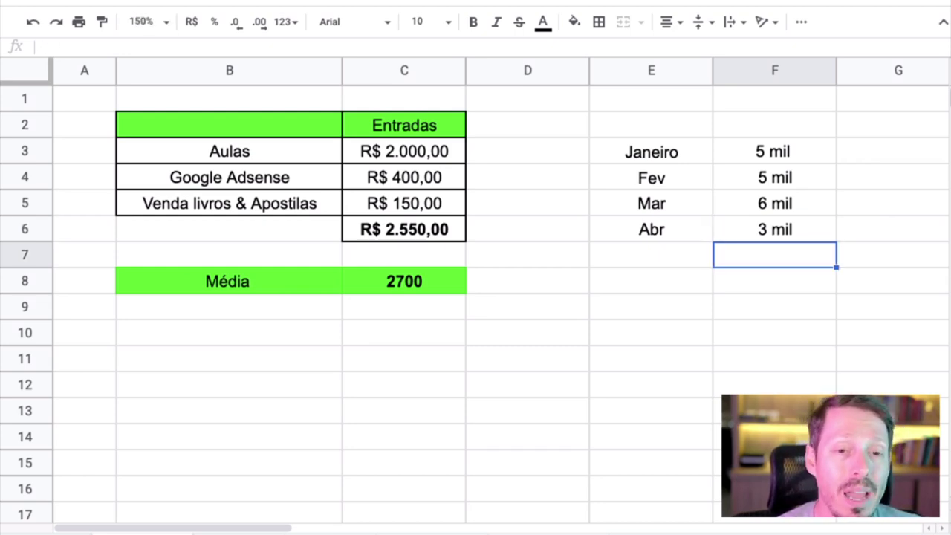
- Fill the "Abr" row E6:F6 with red
left_click_drag(769, 229, 687, 229)
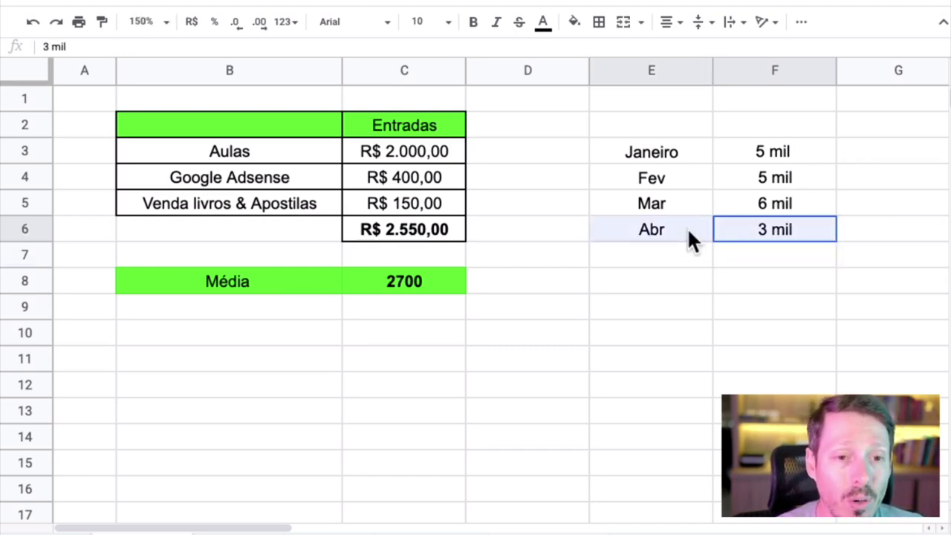
left_click(579, 23)
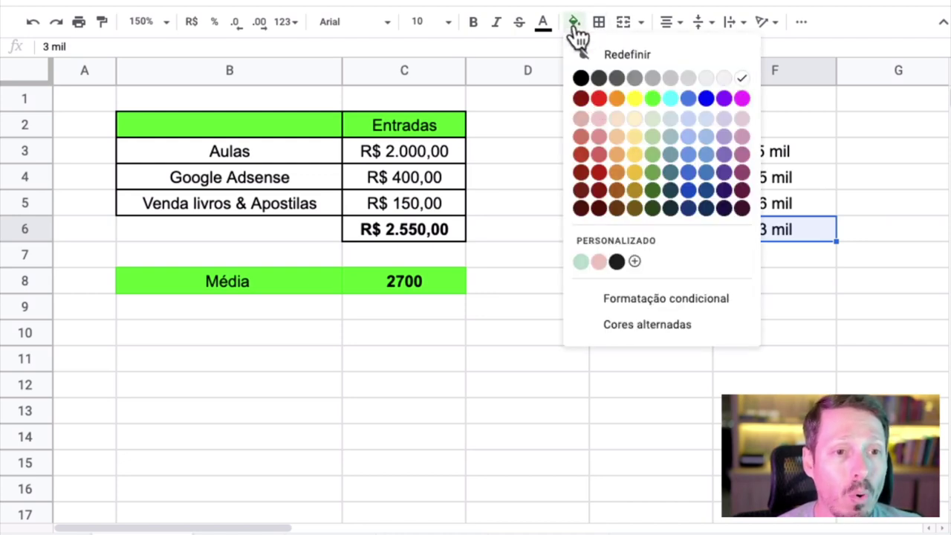
left_click(599, 98)
left_click(758, 304)
left_click_drag(746, 232, 690, 231)
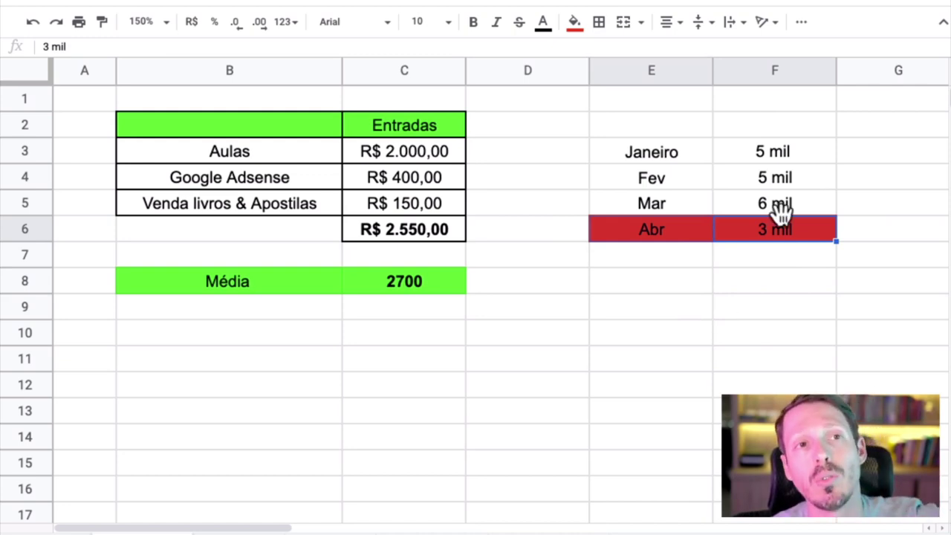
left_click(737, 283)
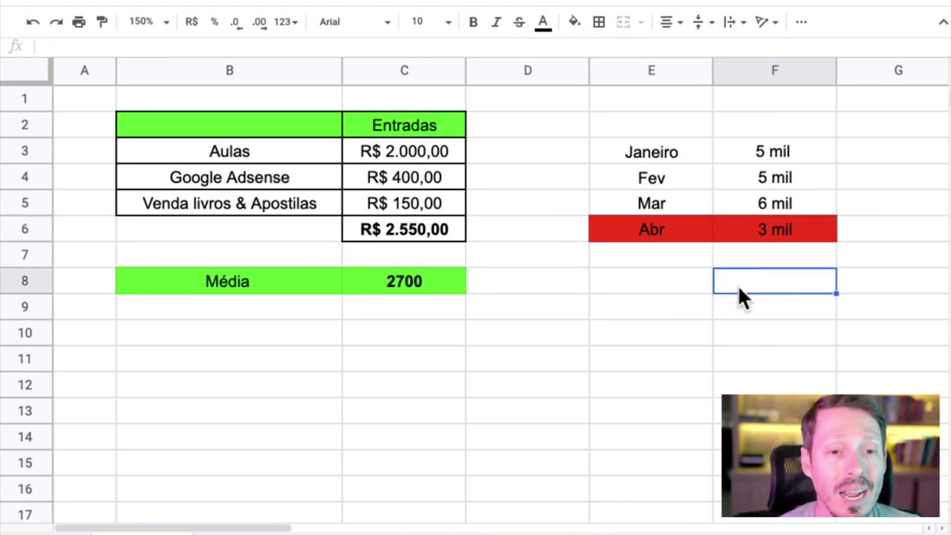
left_click(717, 305)
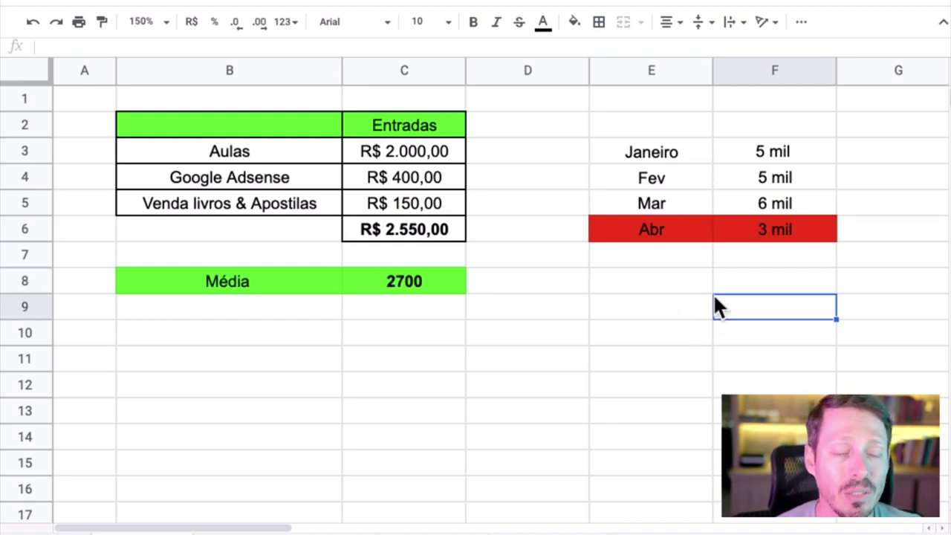
- Enter the label "Média dos últimos 12 meses" in E8
left_click(657, 276)
type("M")
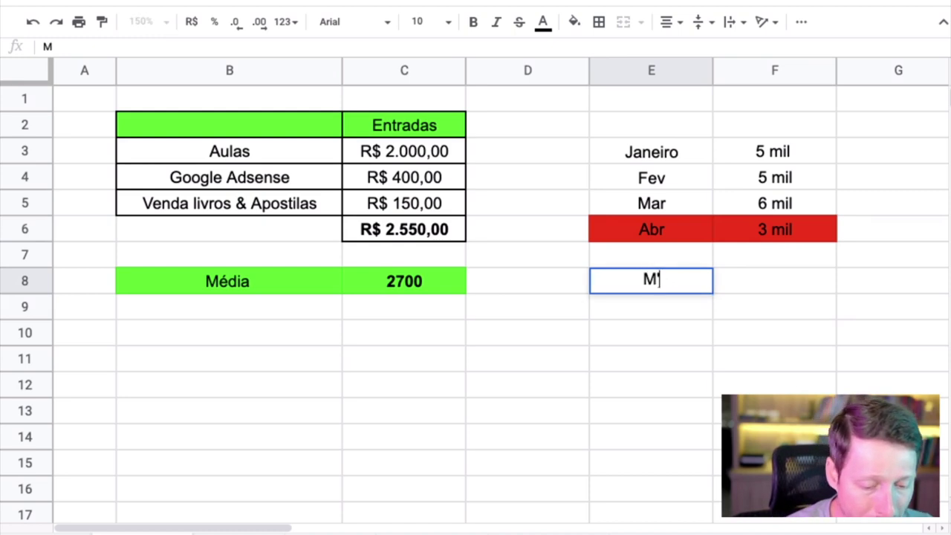
type("édia dos últimos")
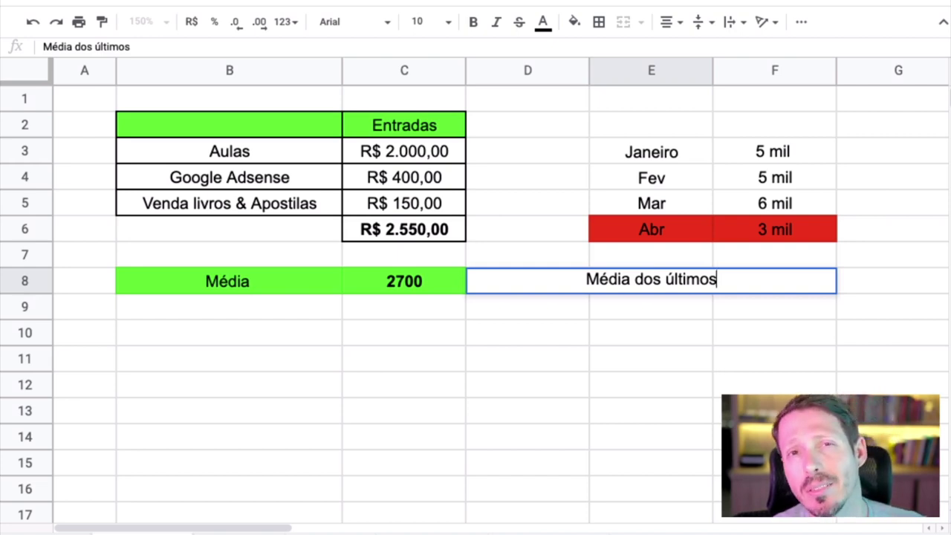
type("12 m")
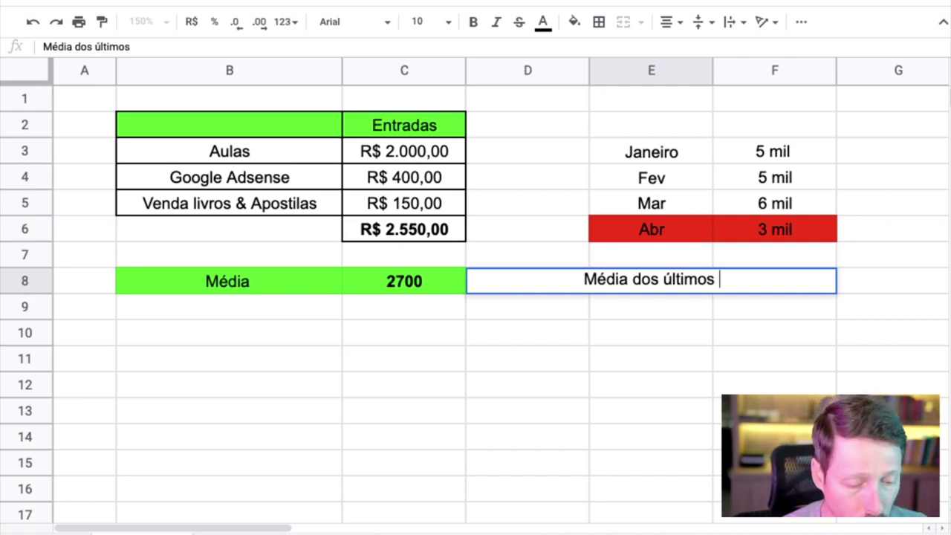
type("eses")
key("Return")
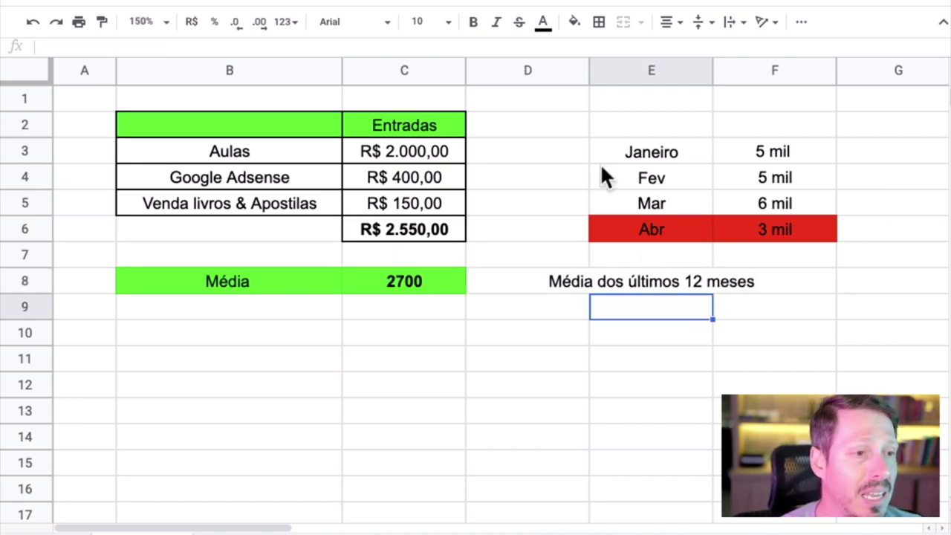
- Turn on text wrapping for all cells in the sheet
left_click(22, 77)
left_click(206, 3)
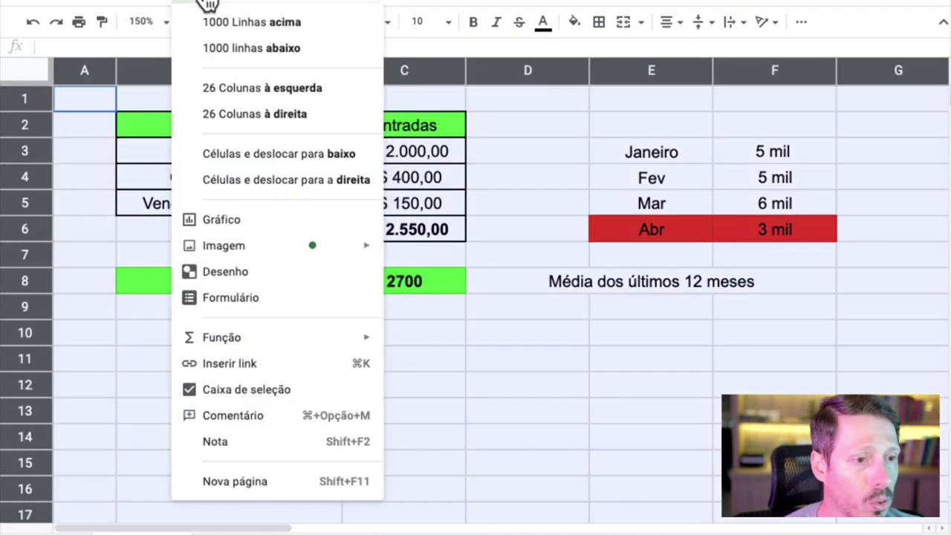
left_click(230, 4)
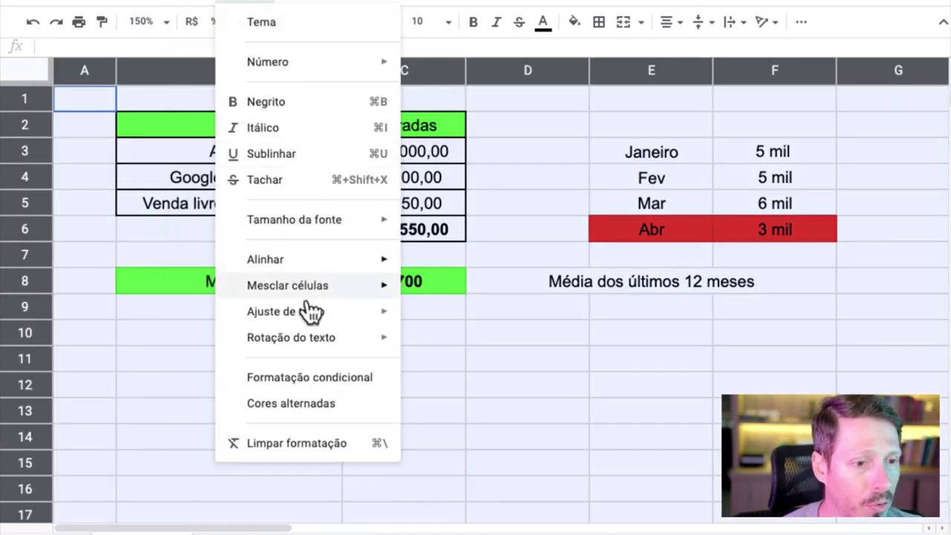
mouse_move(312, 318)
left_click(395, 345)
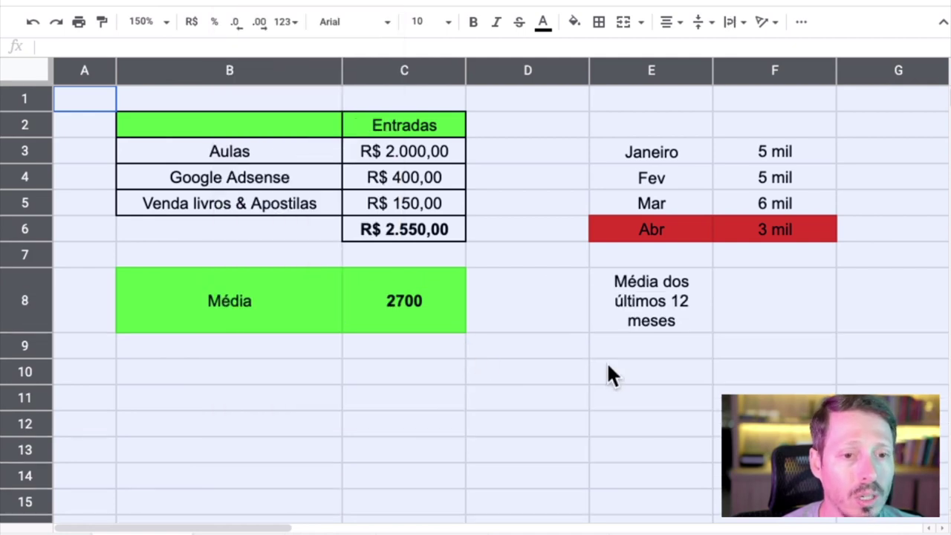
left_click(607, 367)
- Enter "4500 reais" in F8 as the average for the last 12 months
left_click(765, 309)
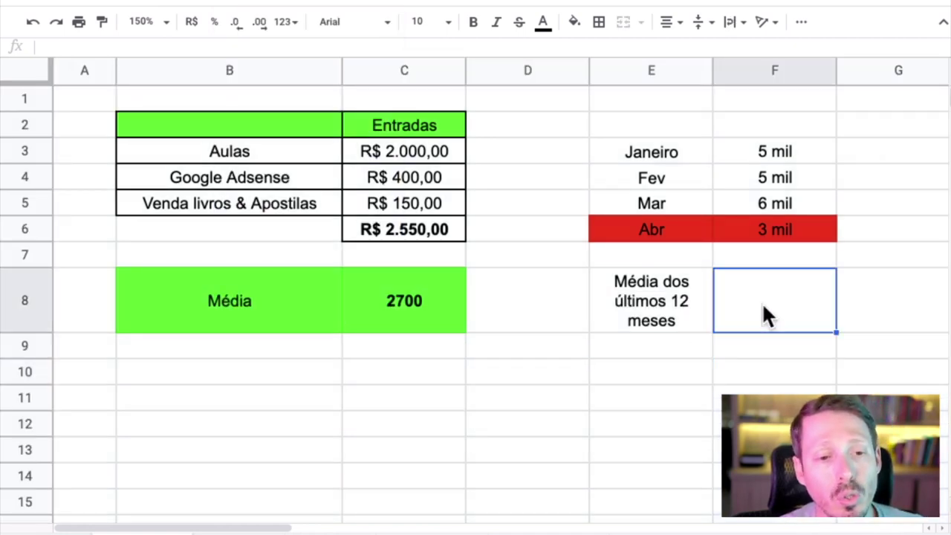
type("450-0")
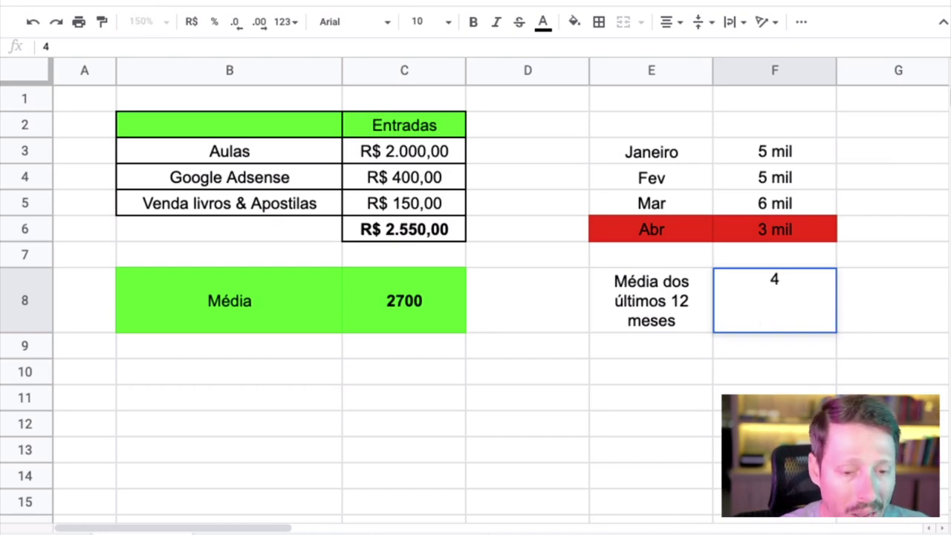
key("BackSpace")
key("BackSpace")
type("0 reais")
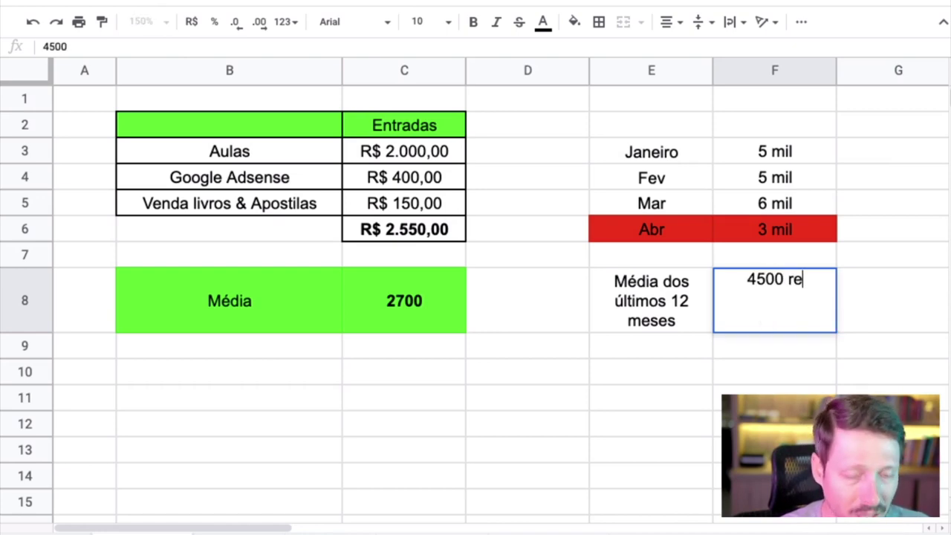
key("Return")
- Fill the 12-month average amount in F8 with bright green
left_click(774, 300)
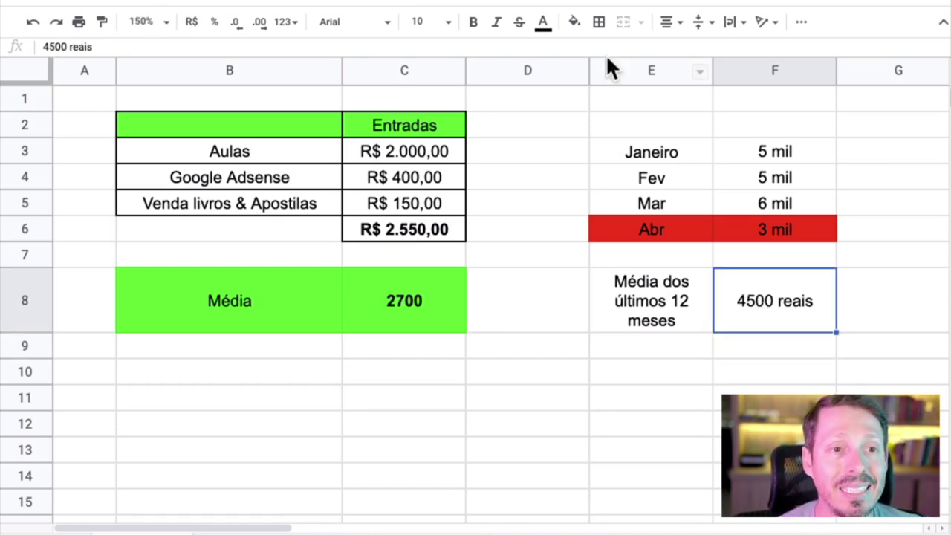
left_click(574, 23)
left_click(644, 99)
left_click(605, 347)
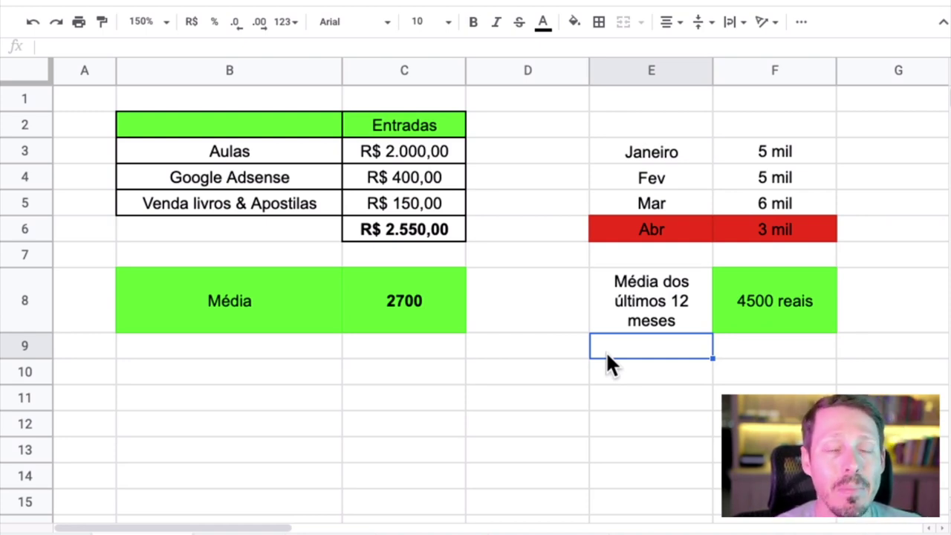
- Enter the label "Salário" in B10 and the amount "5000 mil" in C10
left_click(286, 389)
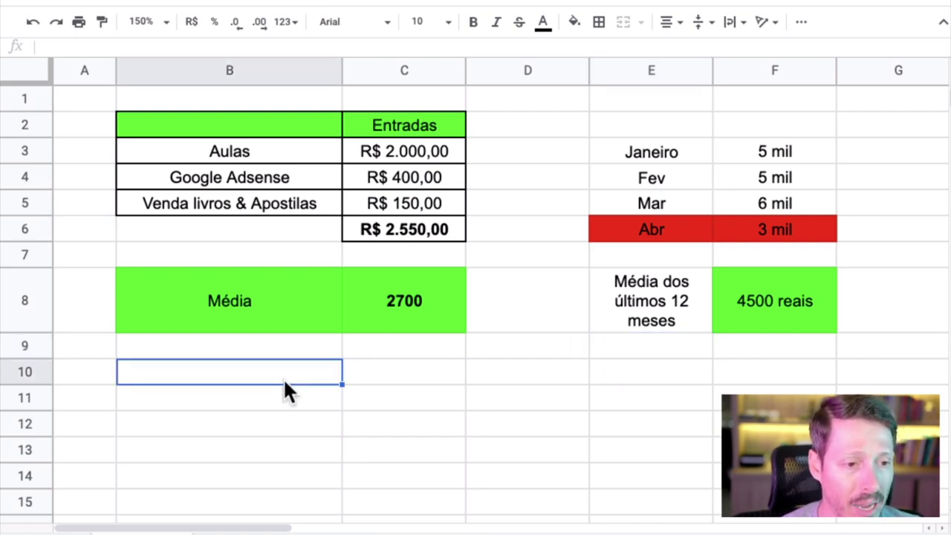
type("Salário")
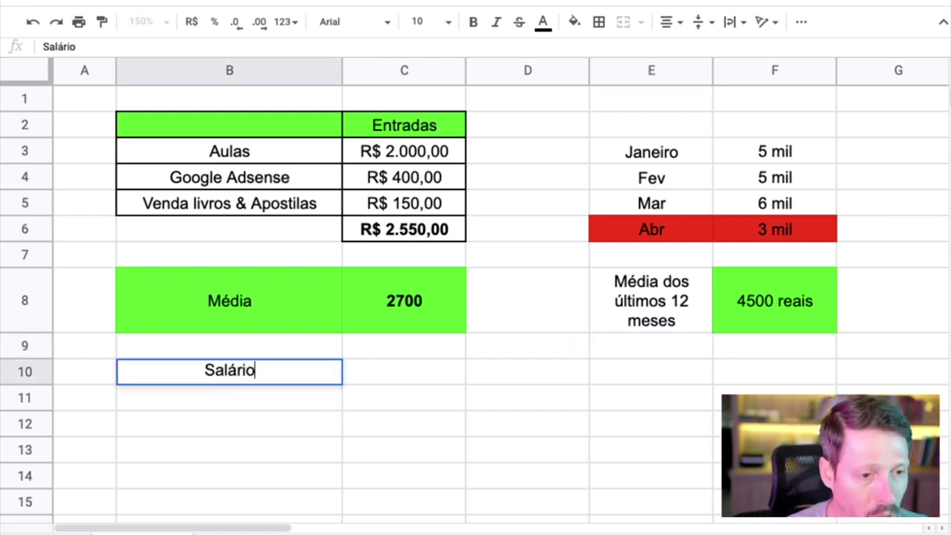
key("Return")
left_click(404, 372)
type("50")
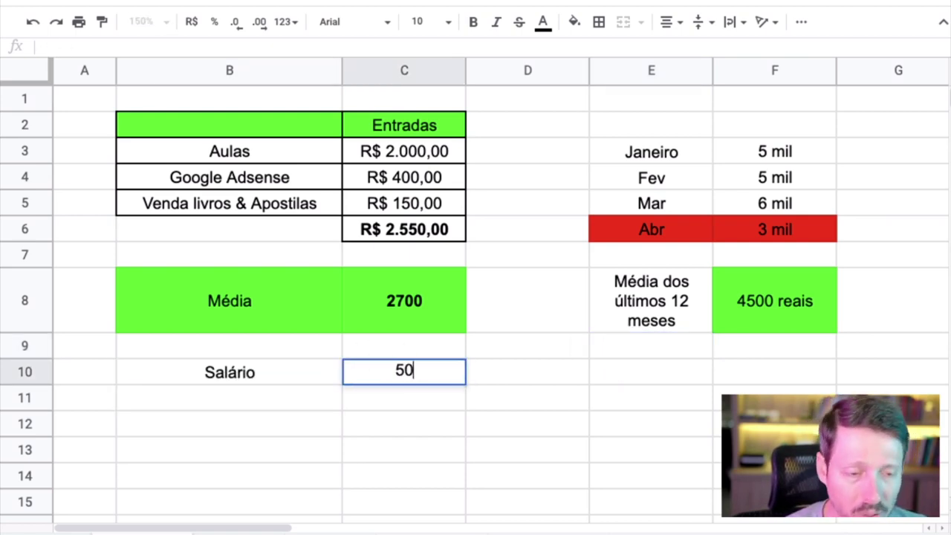
type("00 mil")
key("Return")
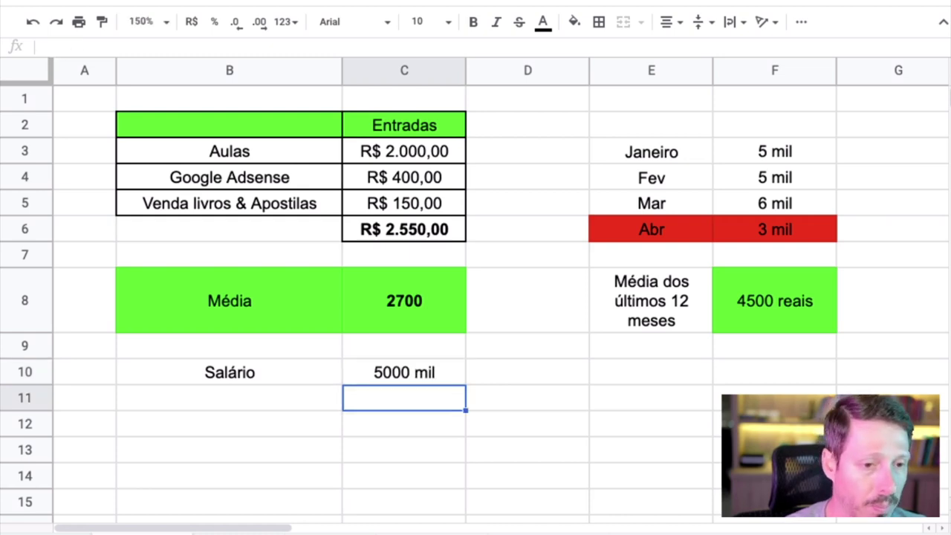
- Enter the label "Impostos" in B11 and the amount "400 mil" in C11
left_click(229, 397)
type("Impostos")
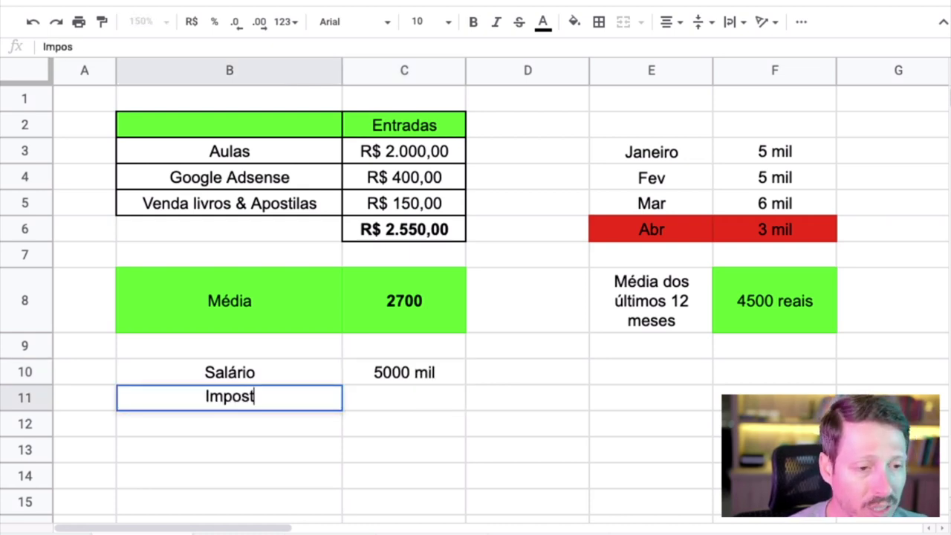
key("Return")
left_click(404, 398)
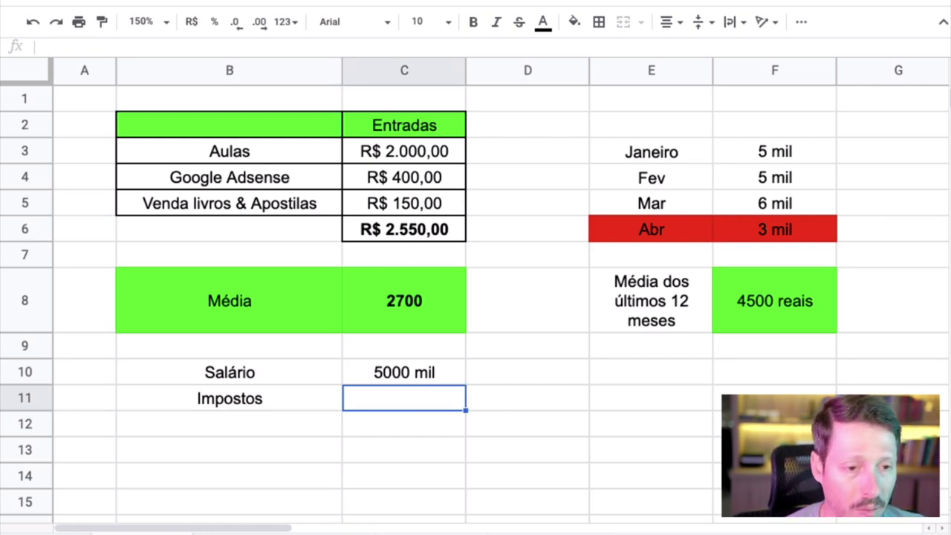
type("400")
key("Return")
key("Up")
key("Return")
type("mi")
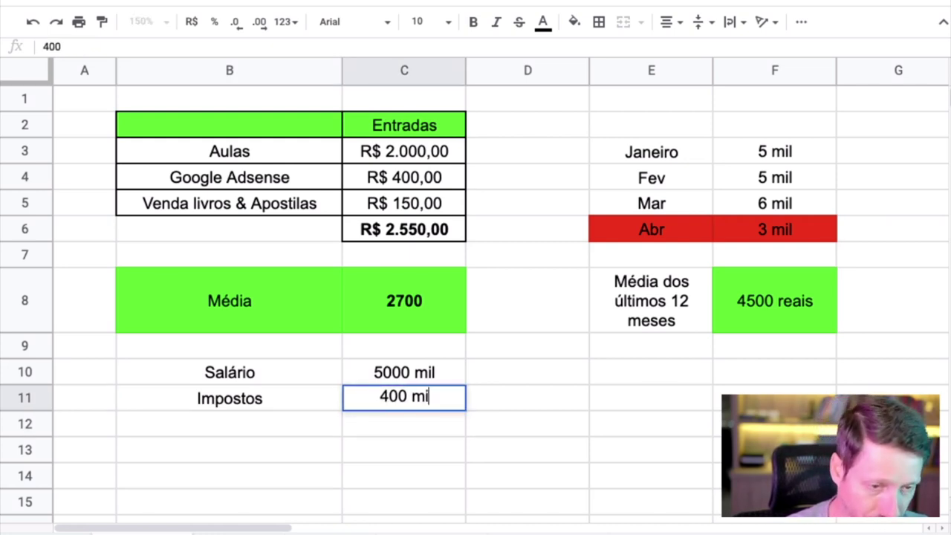
type("l")
key("Return")
- Fill the Impostos label and amount in B11:C11 with red
left_click(404, 398)
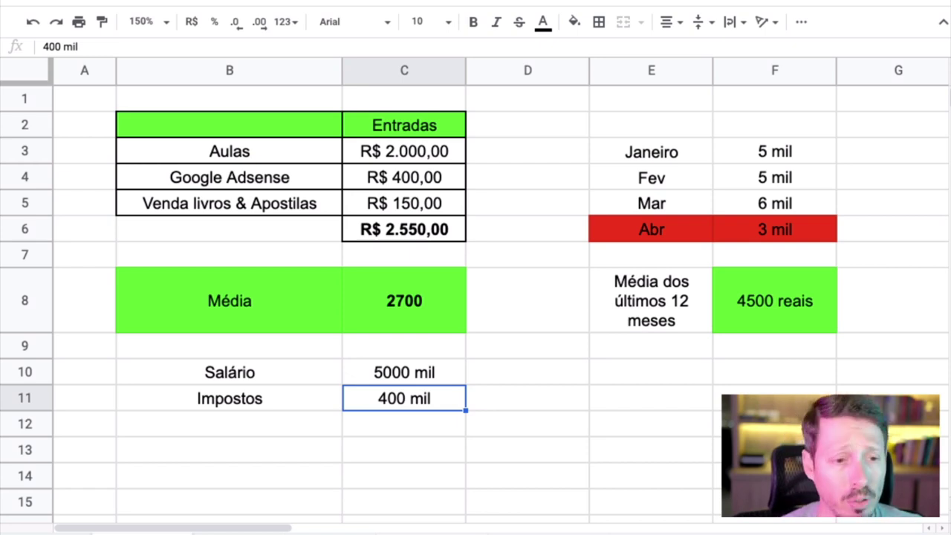
key("shift+Left")
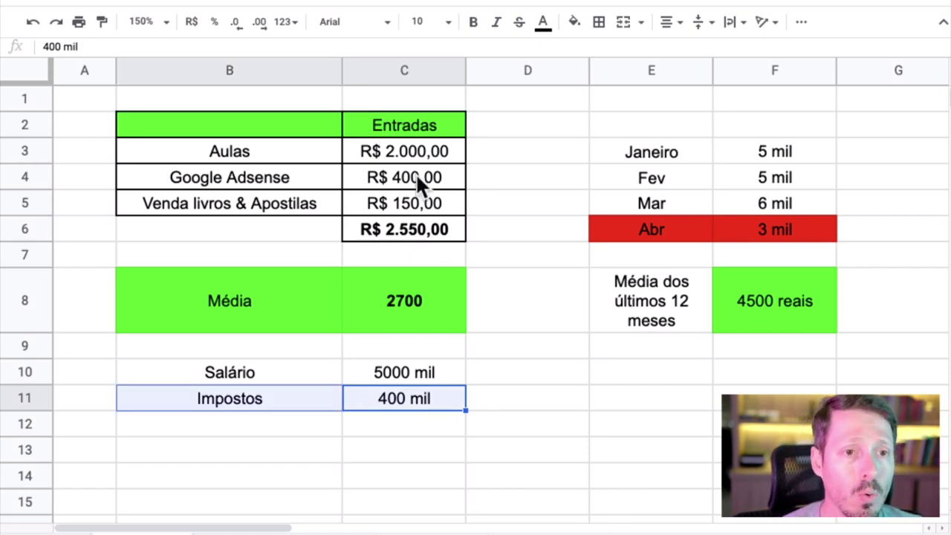
left_click(574, 22)
left_click(599, 98)
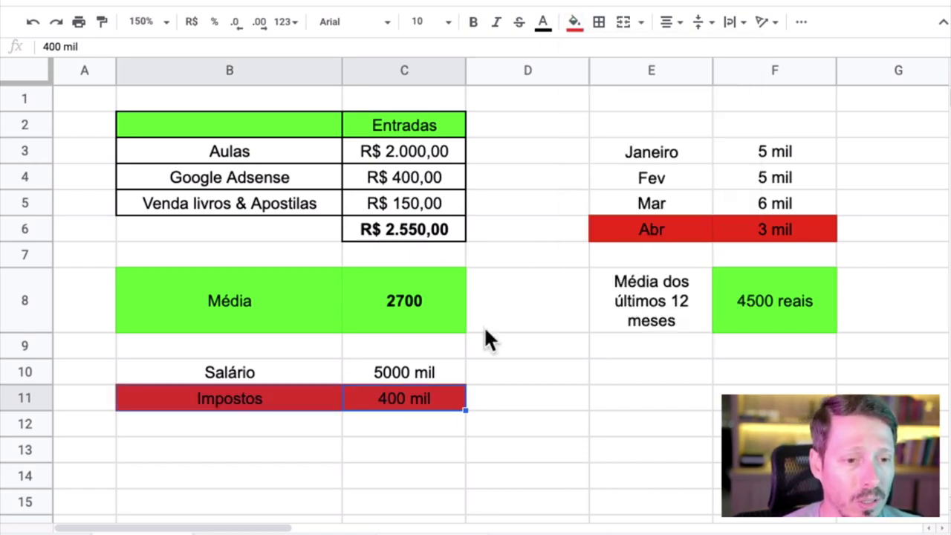
- Try bright green text on the Salário label and amount in B10:C10, and undo that color change
left_click(412, 374)
left_click(252, 374, "shift")
left_click(542, 21)
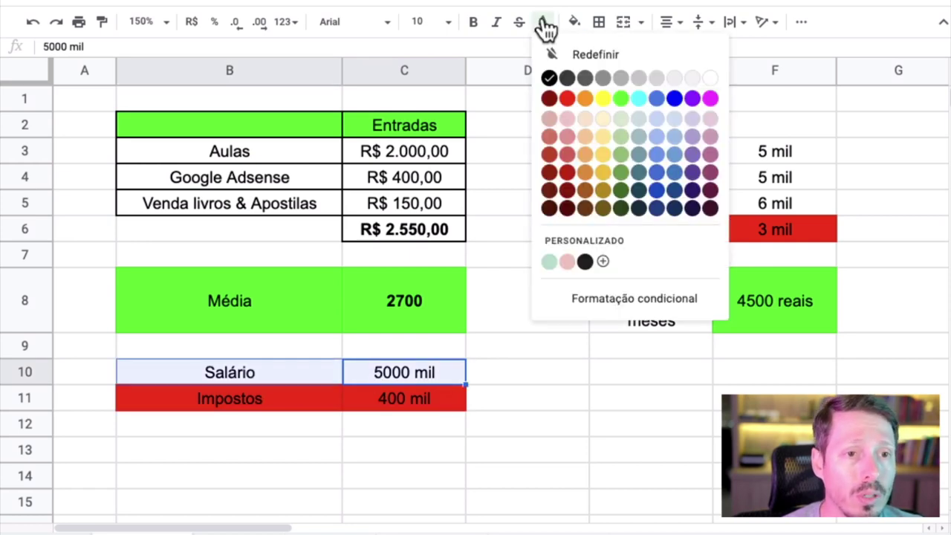
left_click(612, 118)
left_click(487, 420)
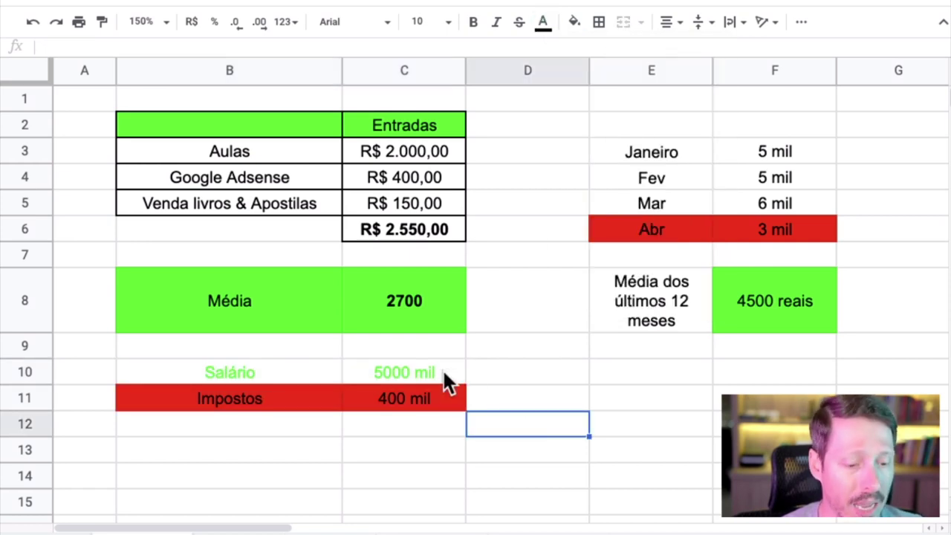
key("ctrl+z")
- Fill the Salário label and amount in B10:C10 with bright green
left_click(574, 22)
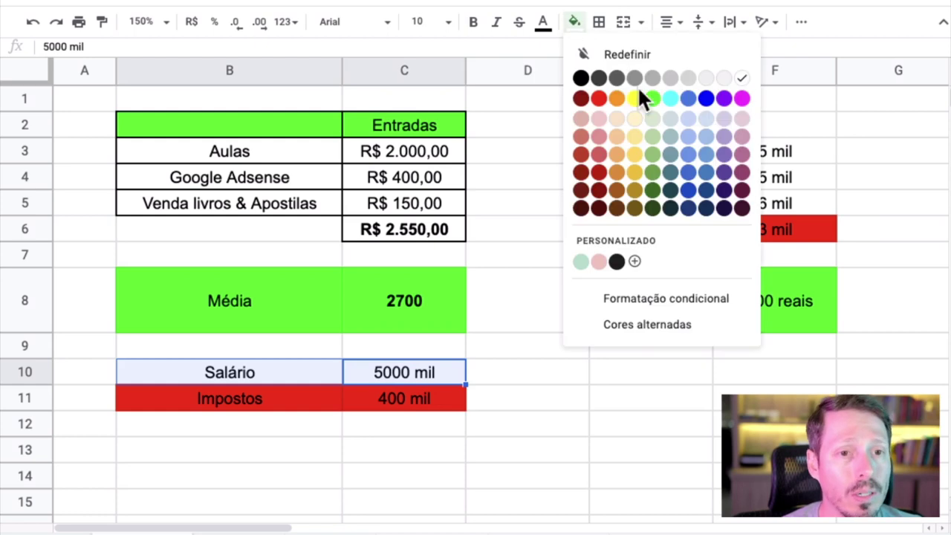
left_click(652, 97)
left_click(482, 371)
left_click(444, 401)
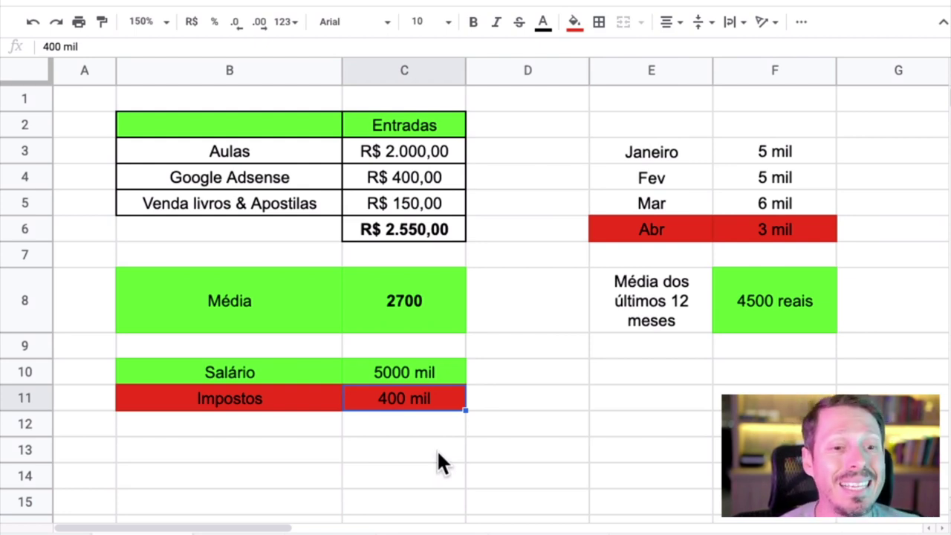
- Switch to the notes document and add the paragraph "2,5-4 mil. » ERRO » Valor líquido." below the income paragraph
left_click(598, 407)
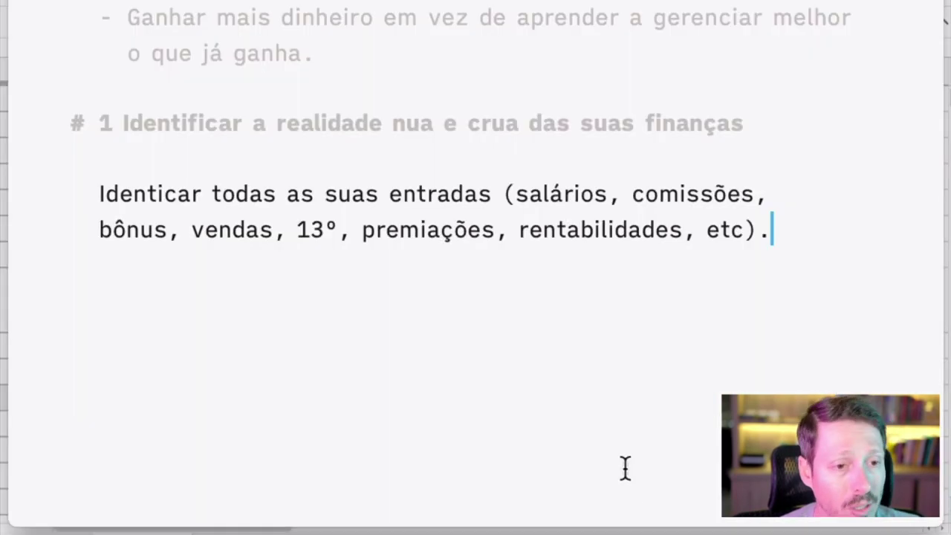
key("Return")
key("Return")
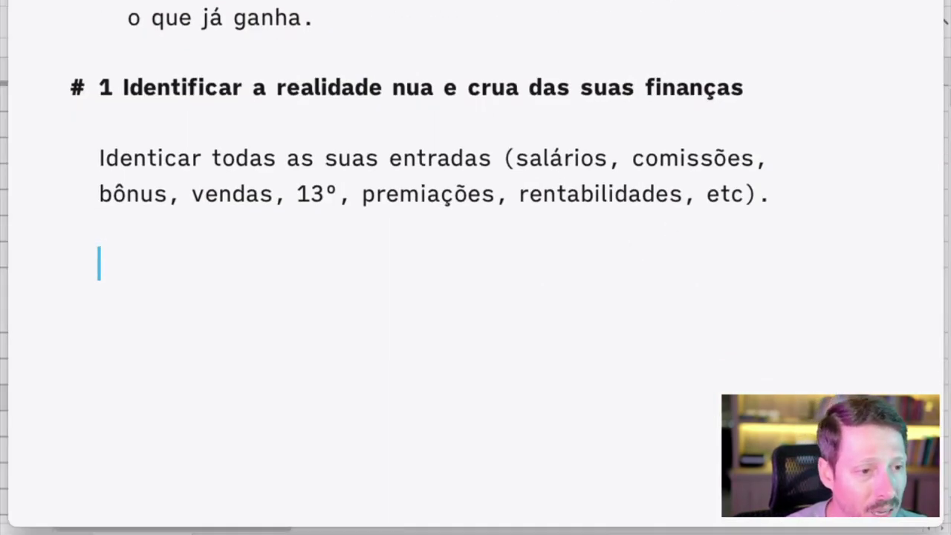
type("2")
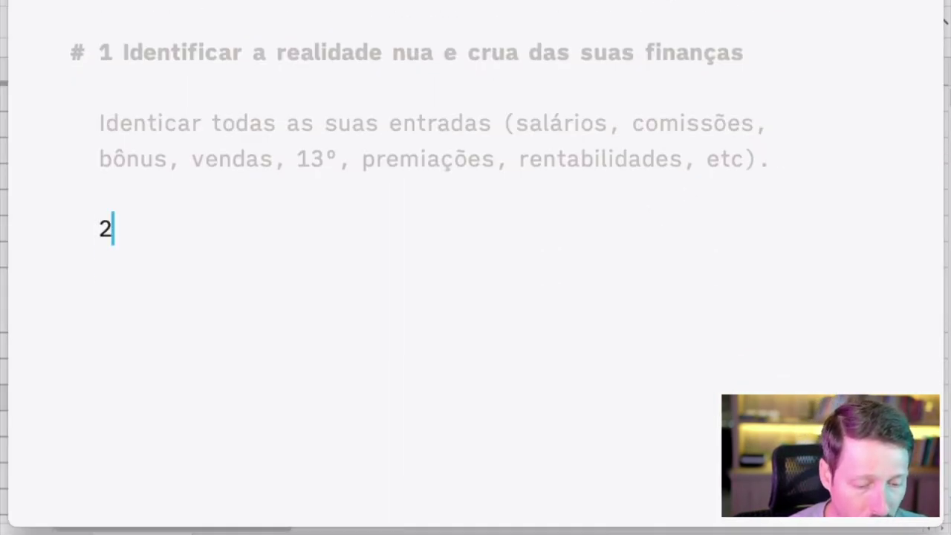
type(",5-4 ")
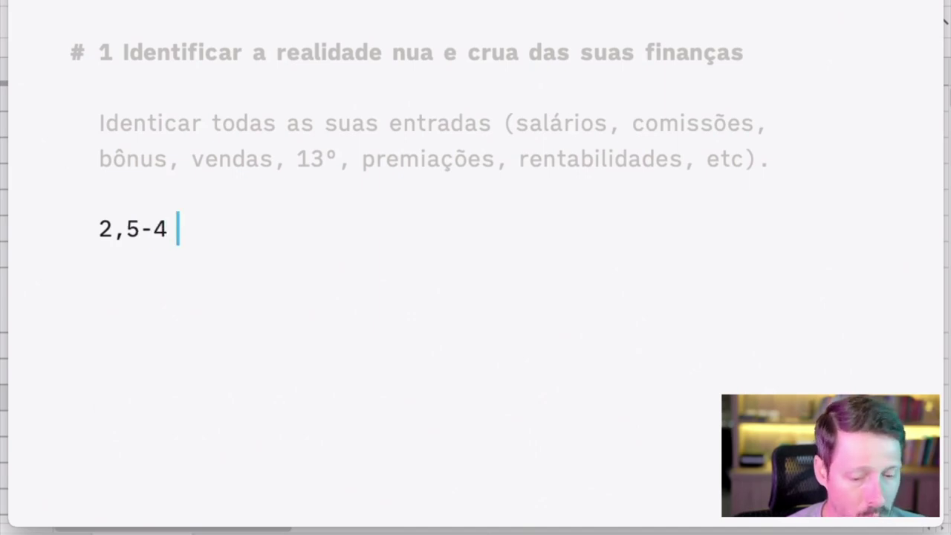
type("mil. ;s")
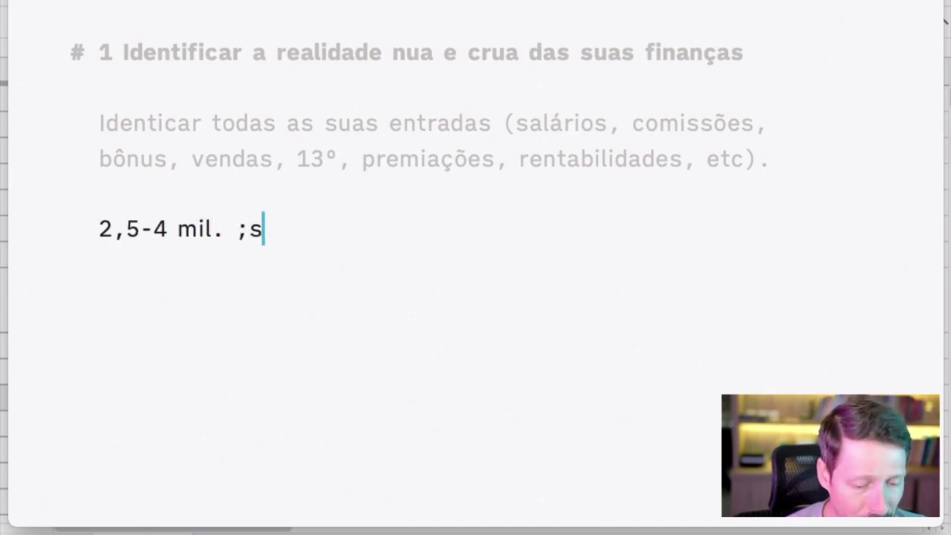
key("BackSpace")
key("BackSpace")
type("» ERRO ")
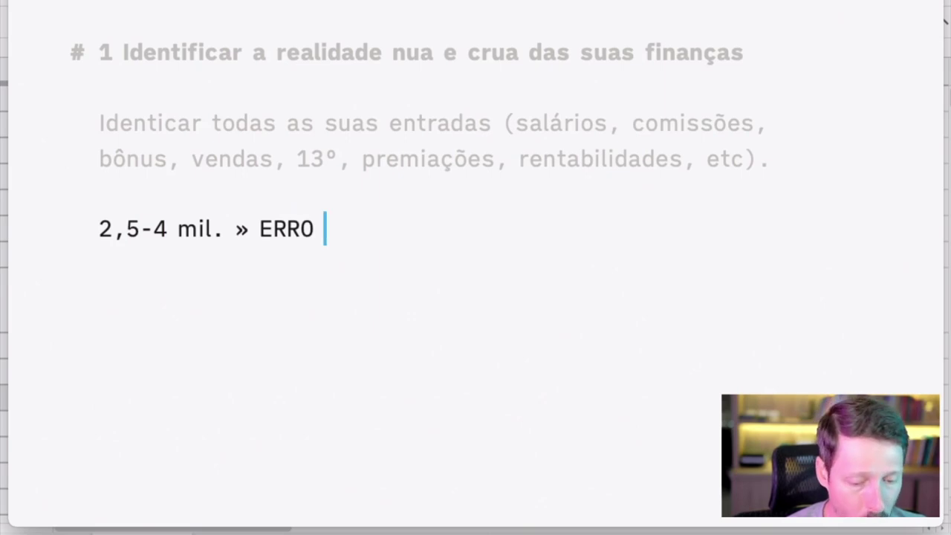
type("» Va")
key("BackSpace")
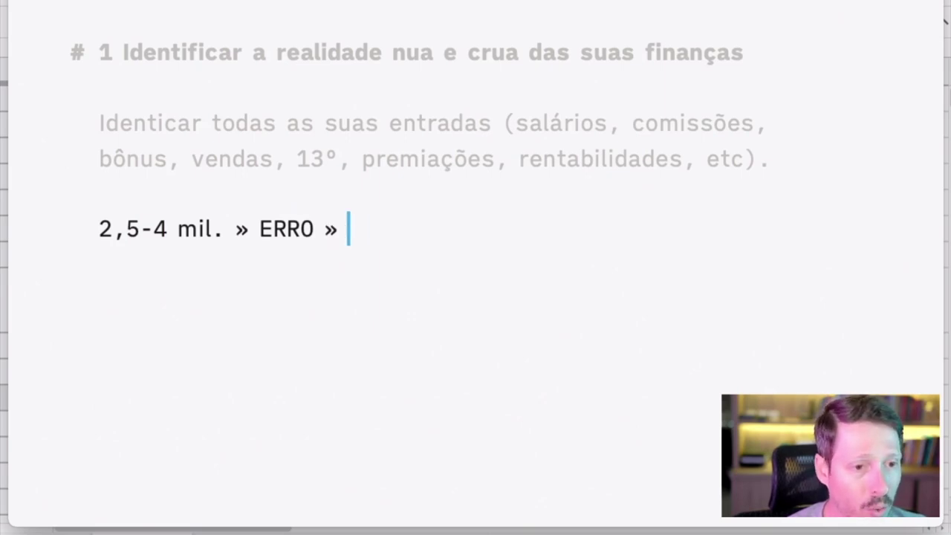
type("Valor l'íquido.")
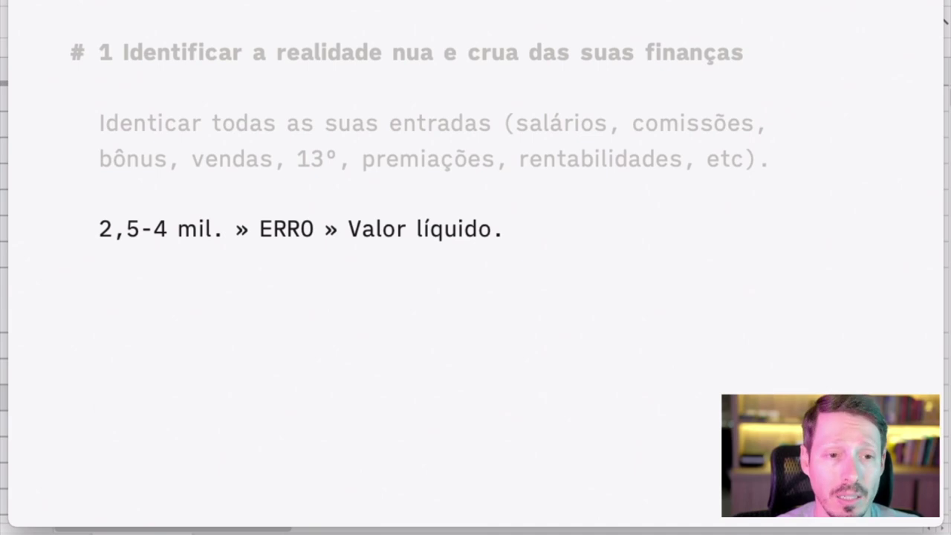
- Add a new paragraph to the notes reading "Saiba exatamente para onde vai o seu dinheiro."
key("Return")
key("Return")
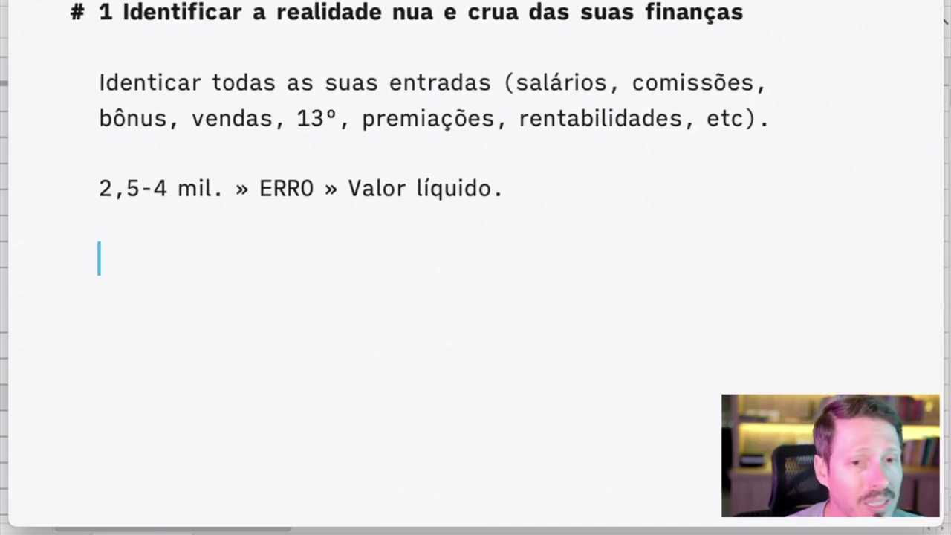
type("Saib")
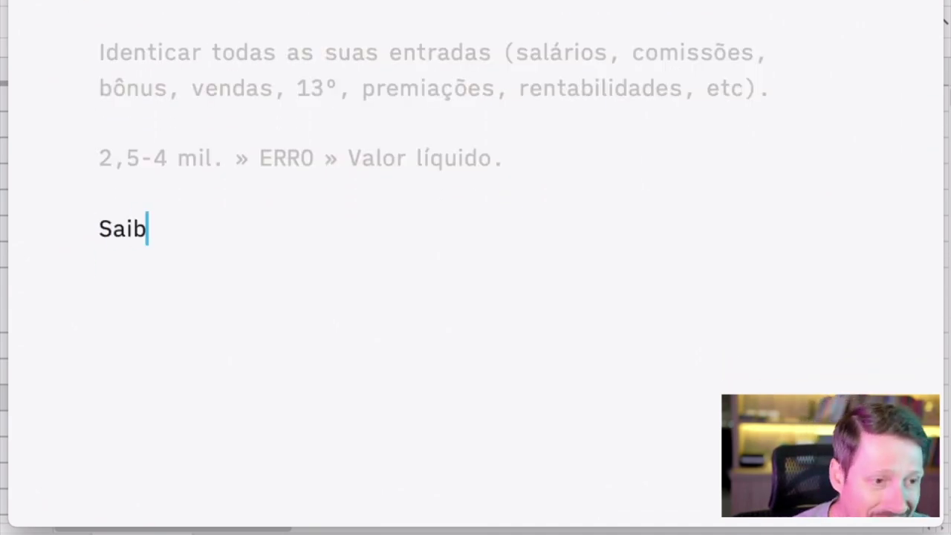
type("a exatama")
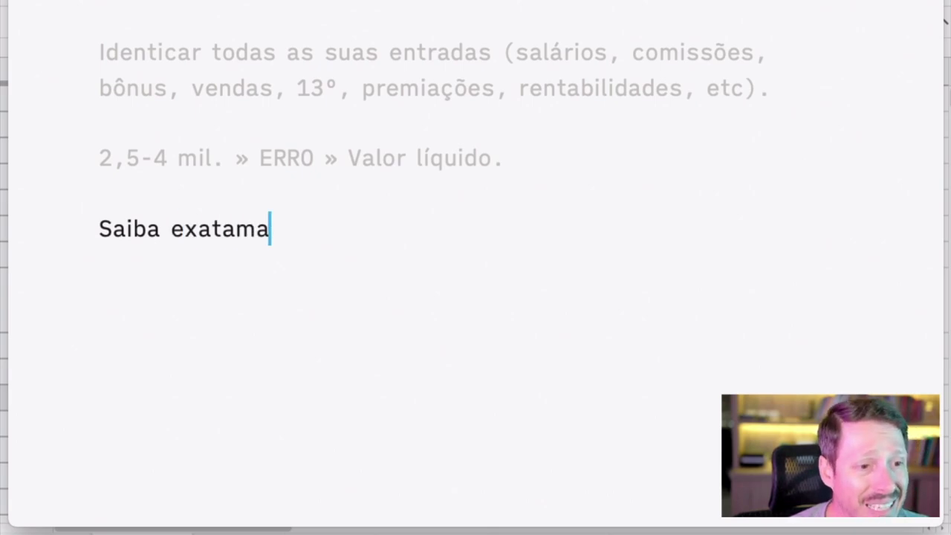
key("BackSpace")
type("ente para on")
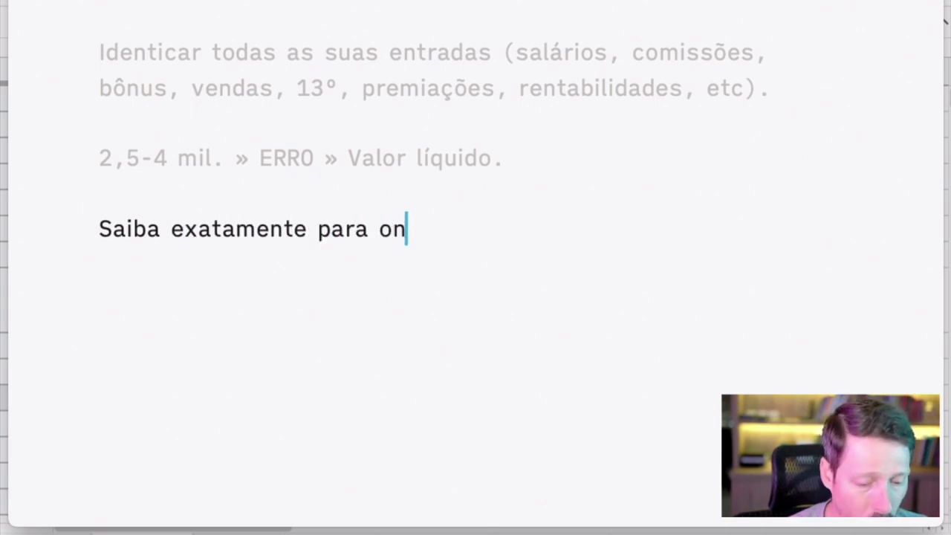
type("de vai o seu dinheiro")
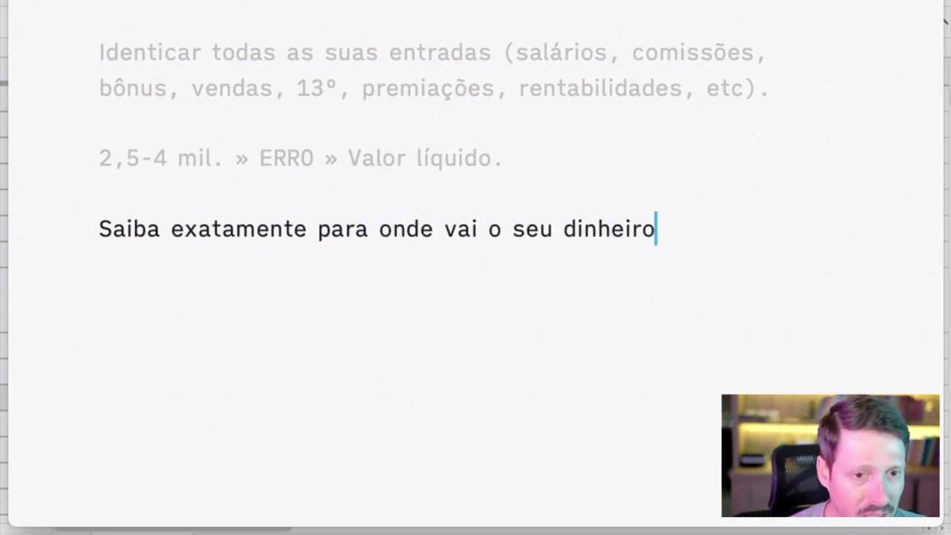
type(".")
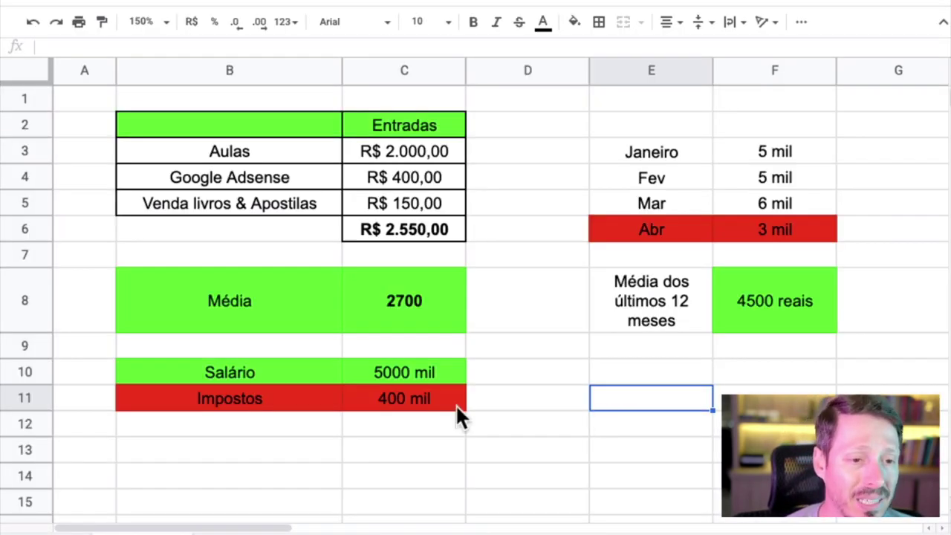
- Switch back to the Google Sheets spreadsheet and enter the heading "Despesas" in C14
scroll(437, 366, "down", 5)
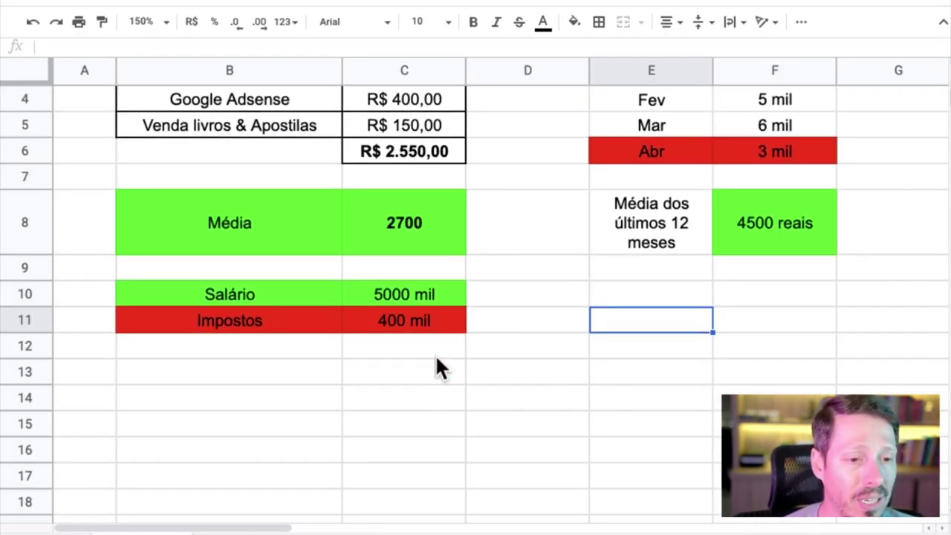
scroll(435, 364, "down", 1)
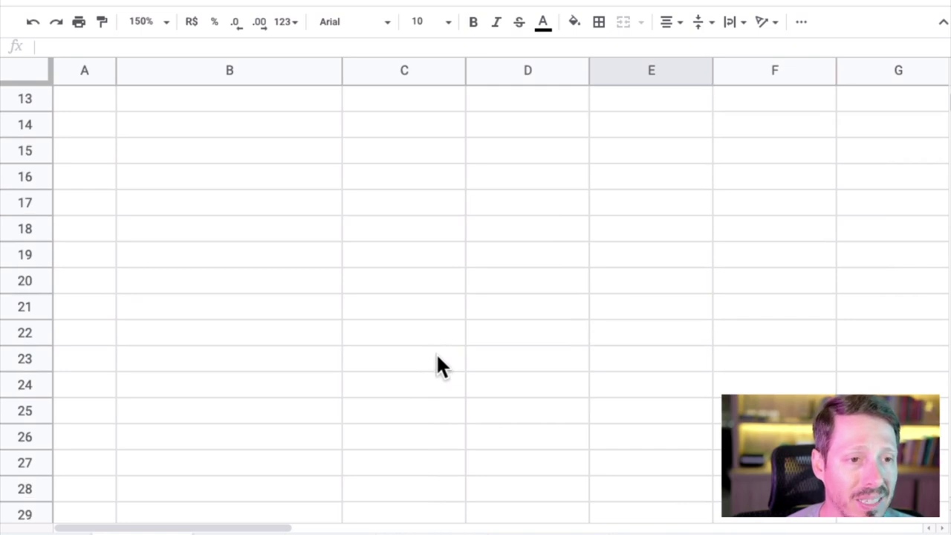
left_click(315, 157)
key("Tab")
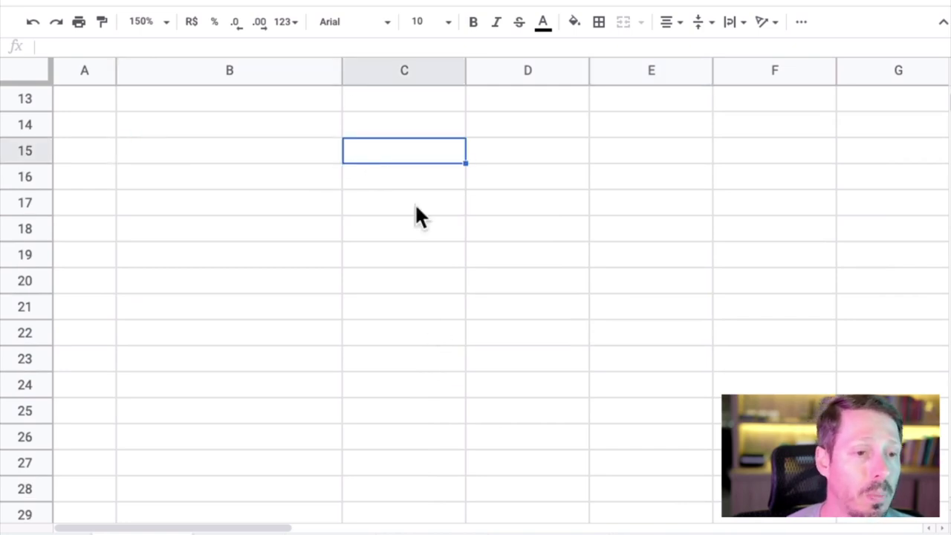
left_click(419, 130)
type("Despesas")
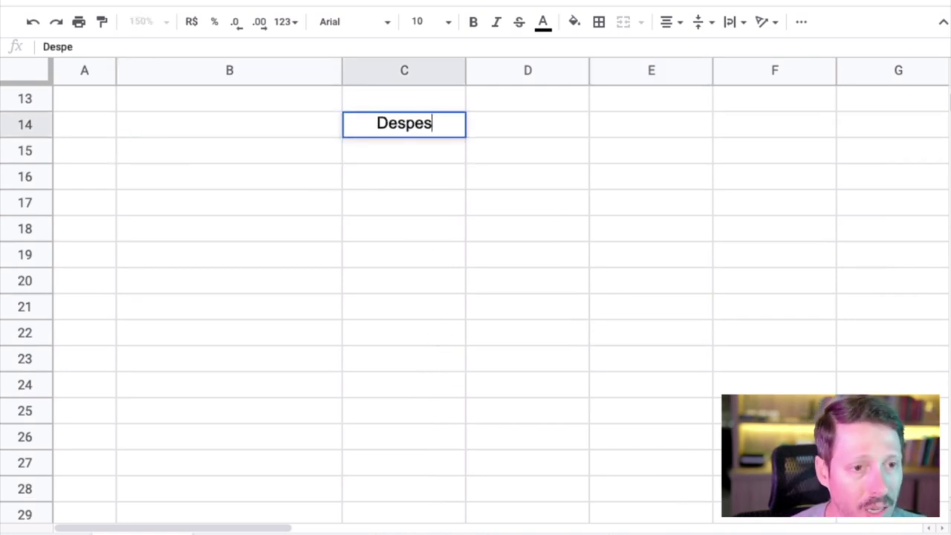
key("Return")
left_click(527, 125)
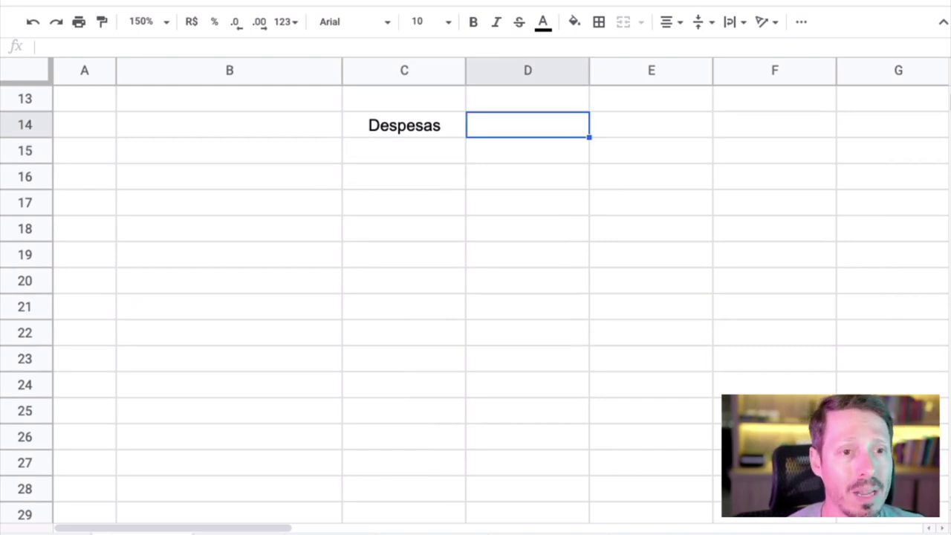
- List the expenses "Restaurante", "Frutas" and "Vitaminas" in C15:C17 under the Despesas heading
left_click(528, 150)
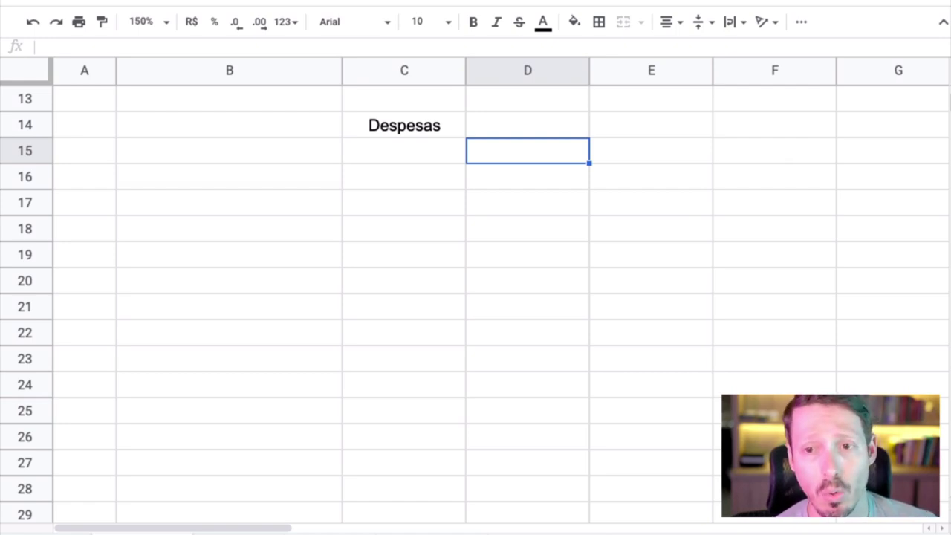
left_click(404, 151)
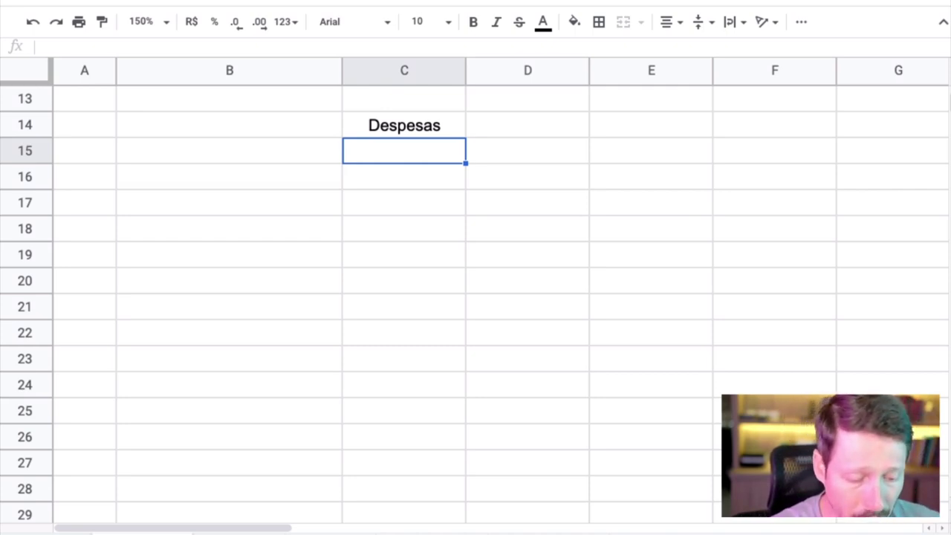
type("Restaurante")
key("Return")
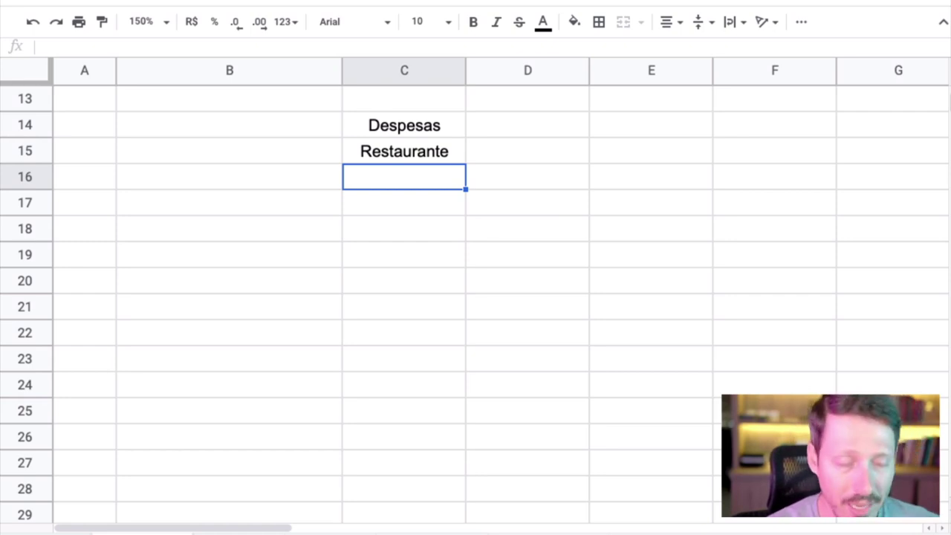
type("Frutas")
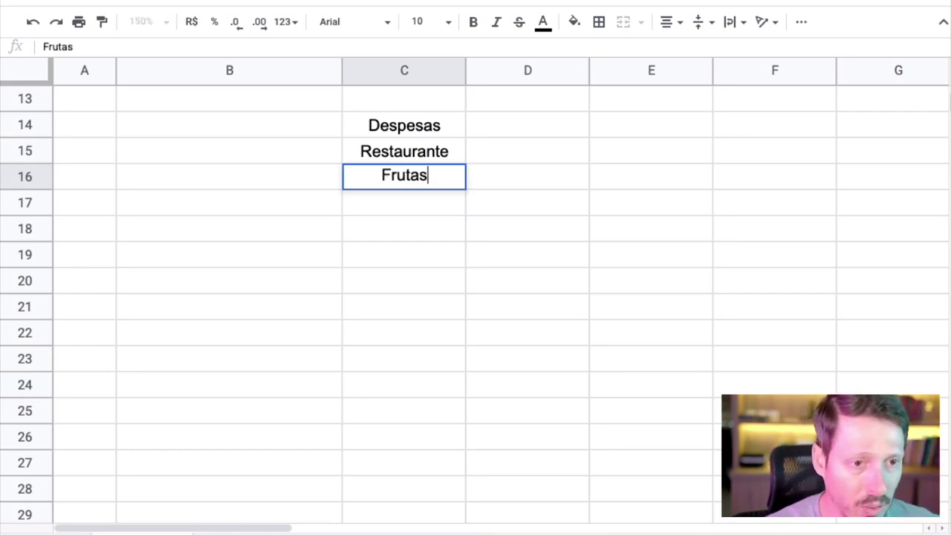
key("Return")
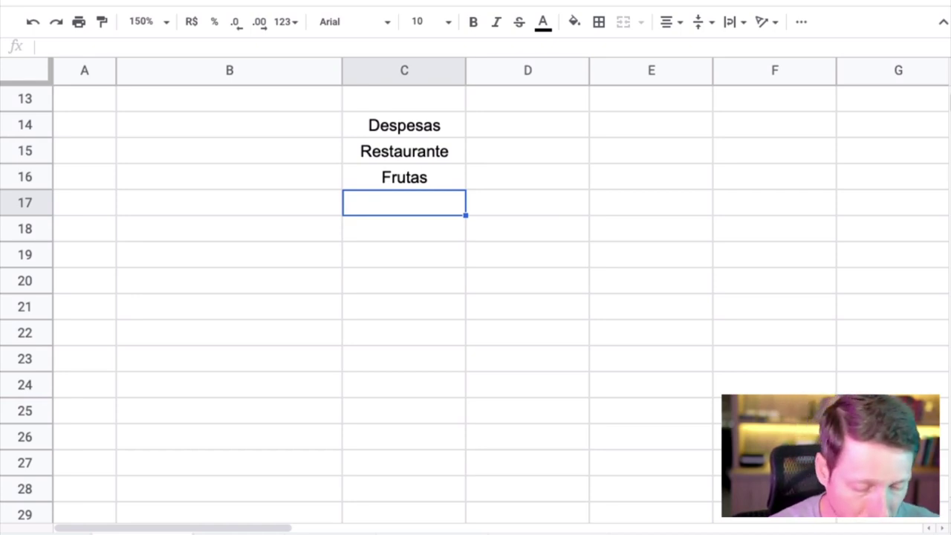
type("Vitaminas")
key("Return")
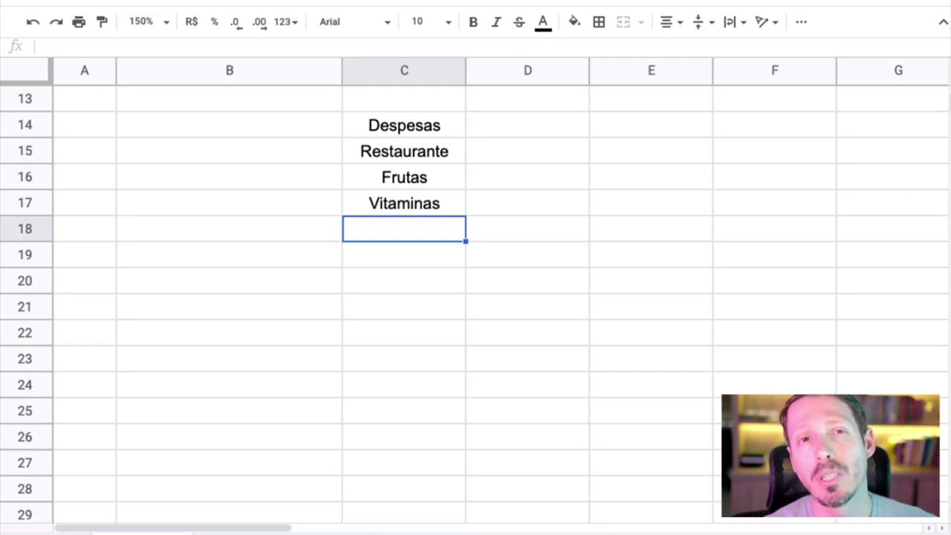
- Add the expense "Mercado & Padaria" in C18 below Vitaminas
type("Meva")
key("BackSpace")
key("BackSpace")
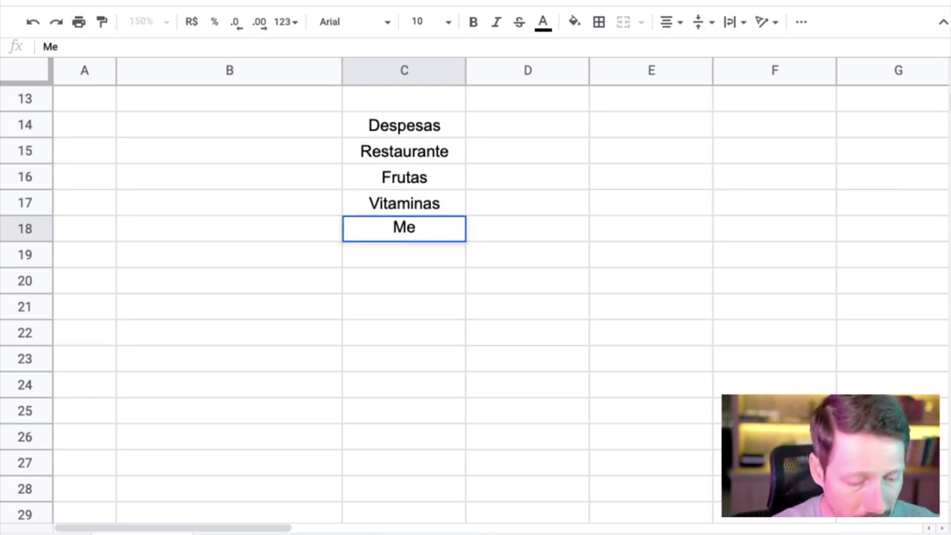
type("rcado & Pad")
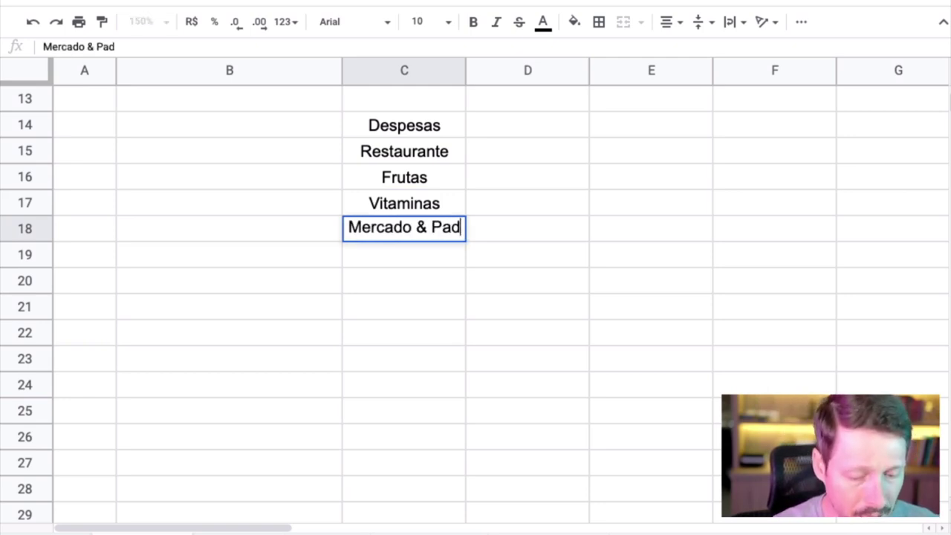
type("aria")
key("Return")
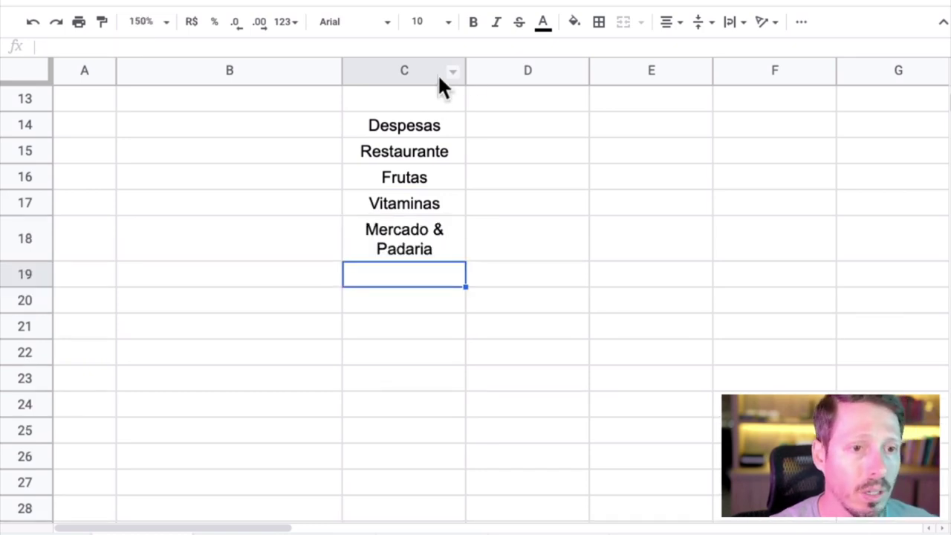
- Widen column C so "Mercado & Padaria" fits on one line, and narrow column B
left_click_drag(466, 69, 528, 69)
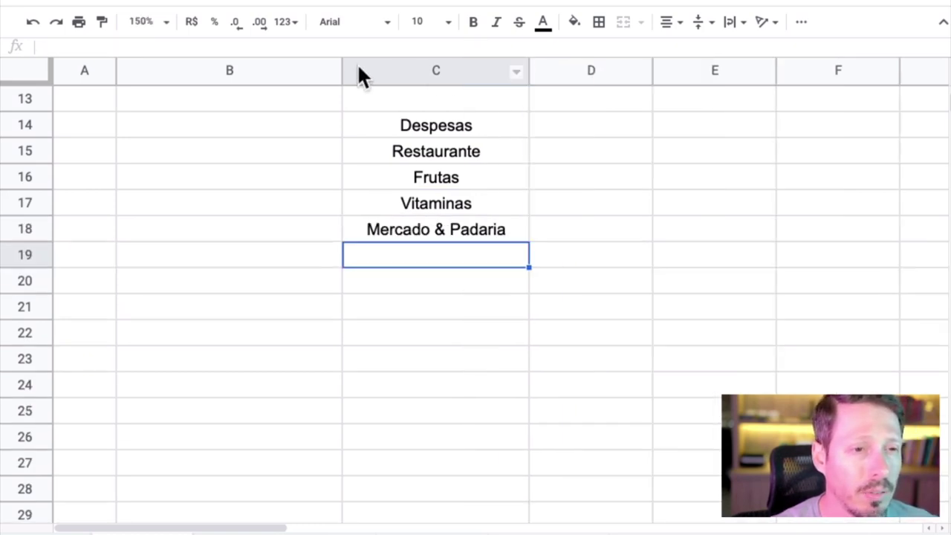
left_click_drag(342, 70, 265, 70)
left_click(522, 281)
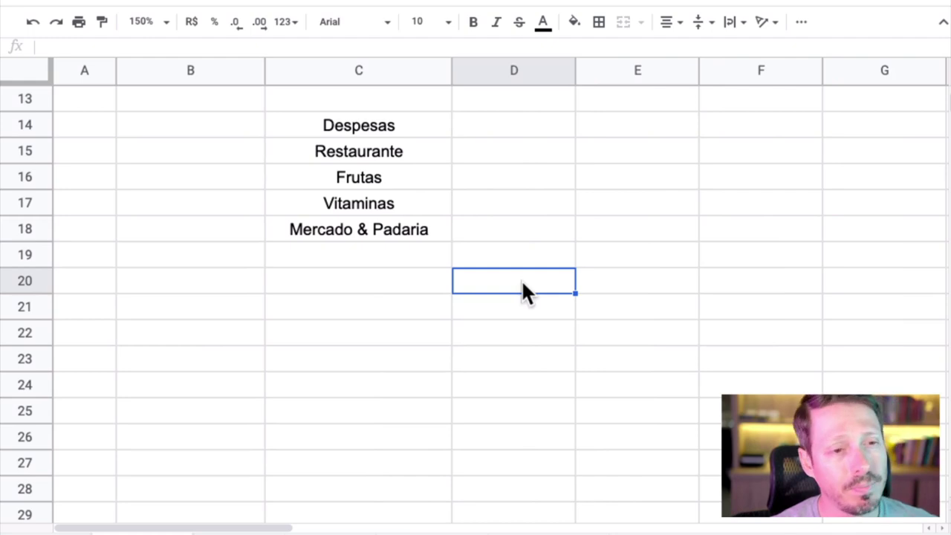
- Fill the Despesas heading cells C14:D14 with red
left_click_drag(407, 126, 506, 127)
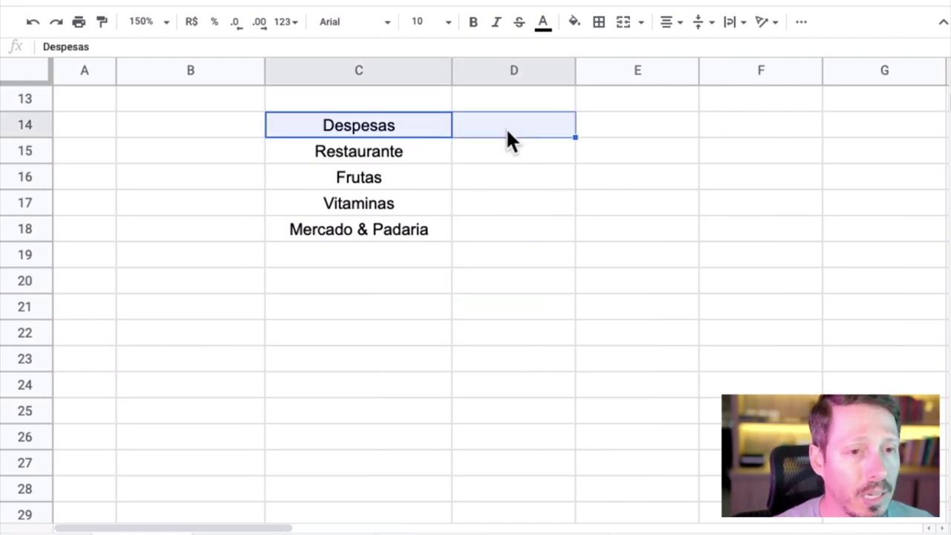
left_click(574, 24)
left_click(600, 97)
left_click(384, 335)
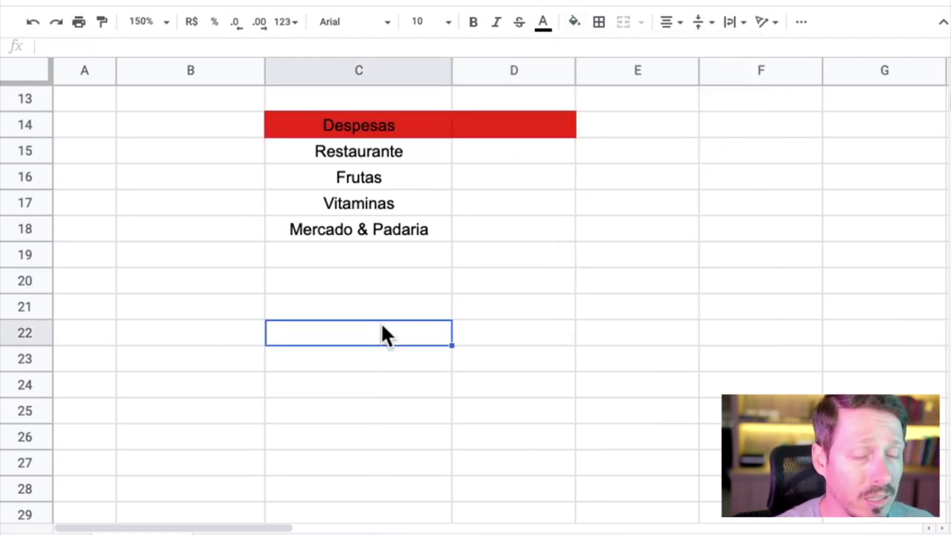
- Add the expense "Gasolina" in C19 below Mercado & Padaria
left_click(366, 260)
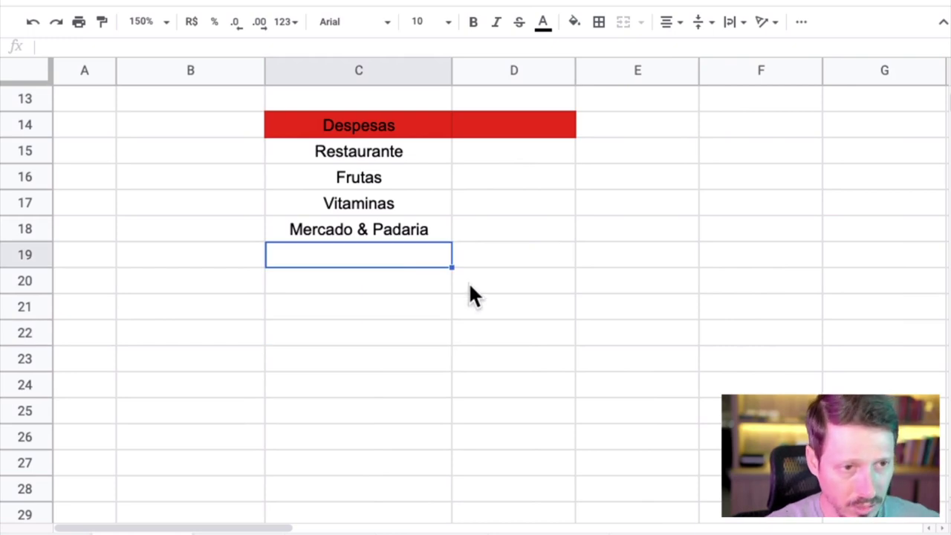
type("Gasolina")
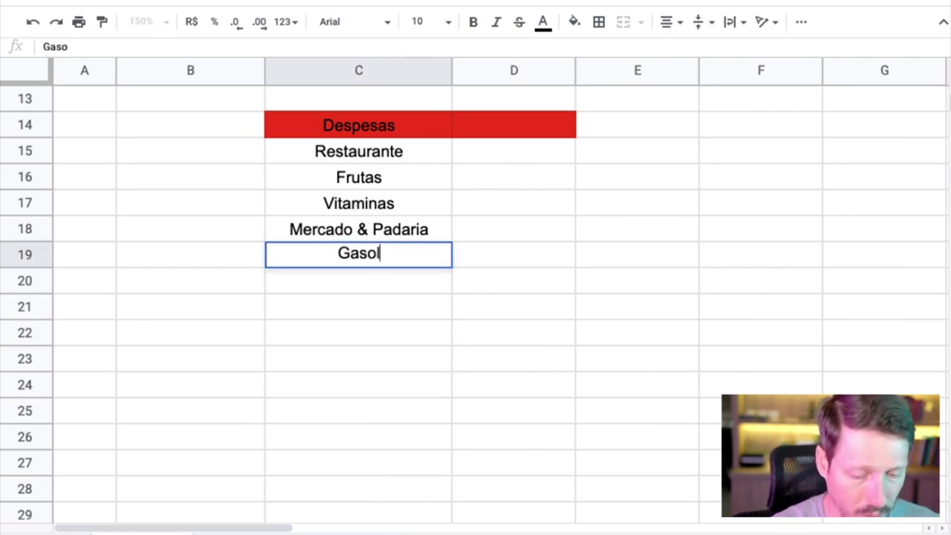
left_click(513, 254)
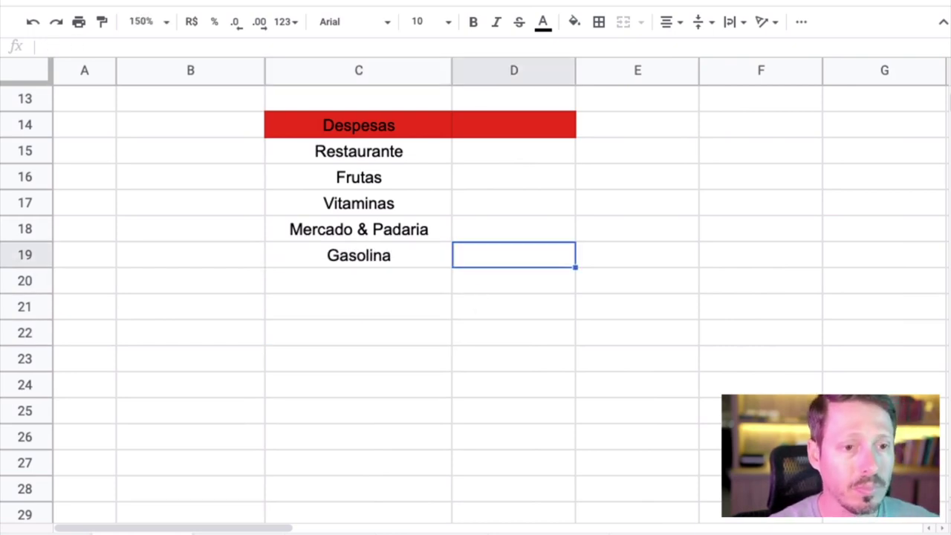
left_click(477, 284)
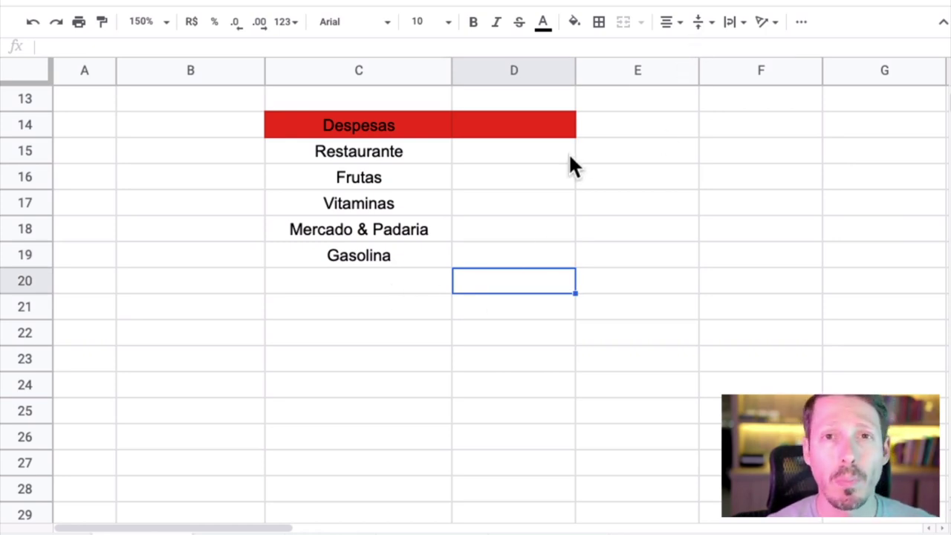
- Format D15:D20 as R$ currency and enter 500 for Restaurante in D15
left_click_drag(534, 154, 528, 287)
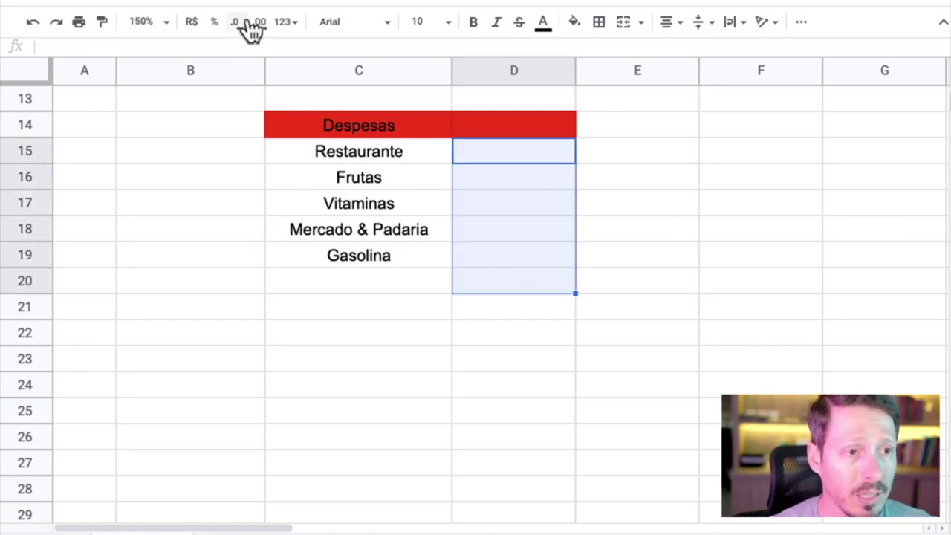
left_click(312, 318)
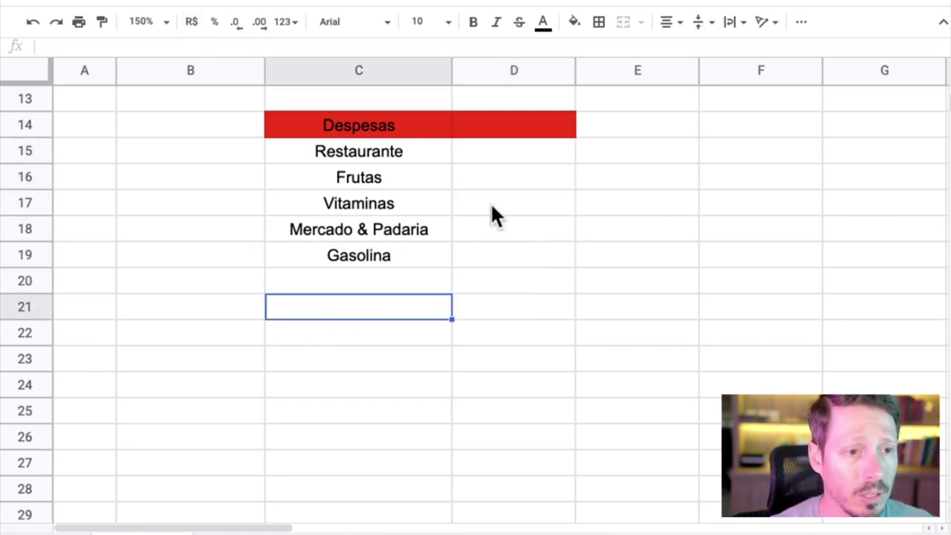
left_click(566, 158)
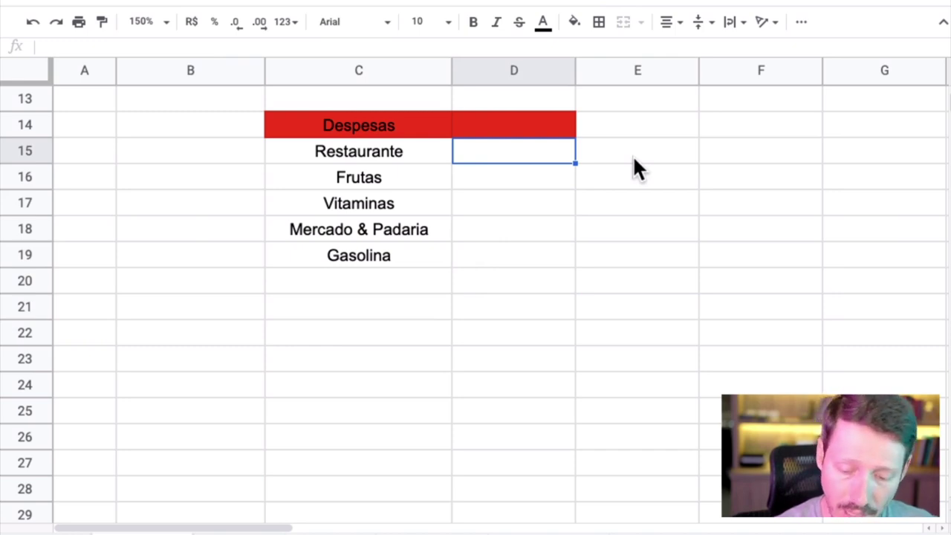
type("500")
key("Return")
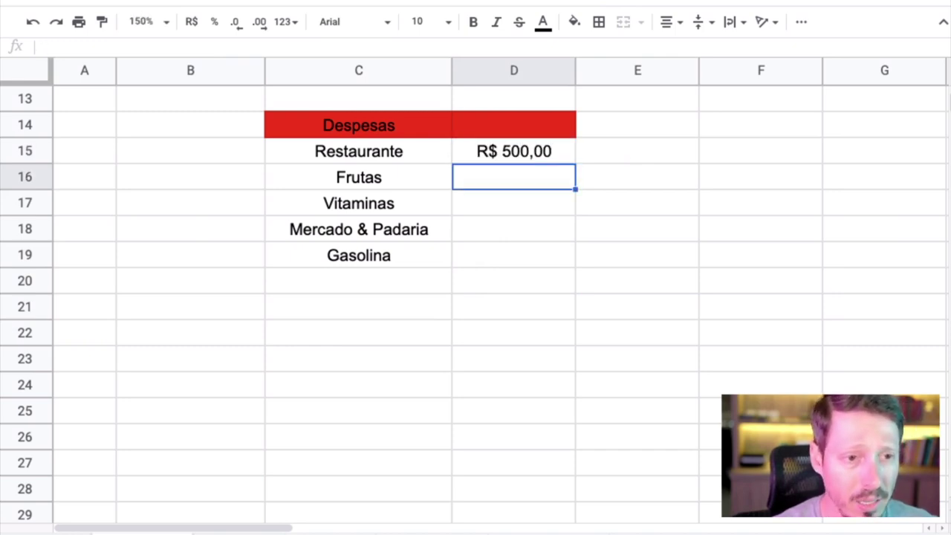
- Change the expense name in C16 to "Frutas exóticas"
double_click(358, 177)
type("wxótica")
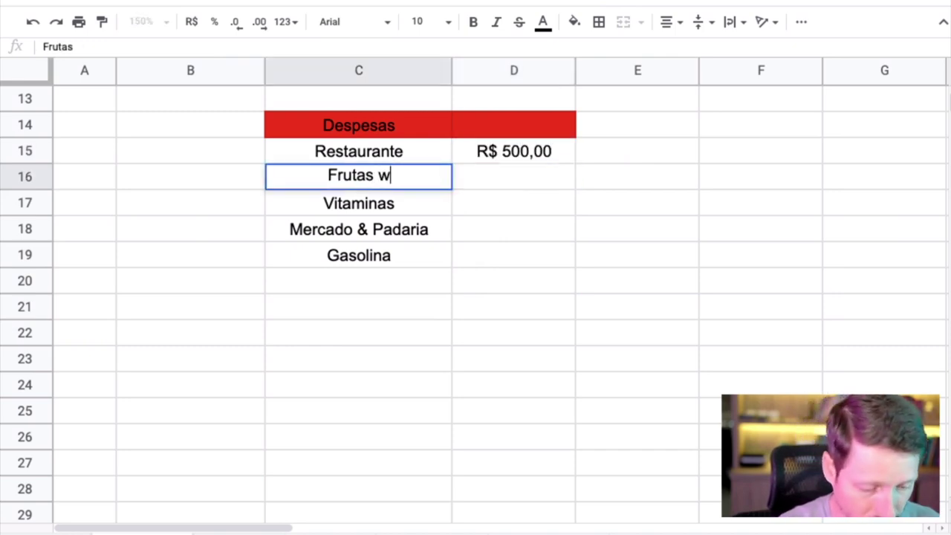
key("BackSpace")
key("BackSpace")
key("BackSpace")
key("BackSpace")
key("BackSpace")
key("BackSpace")
key("BackSpace")
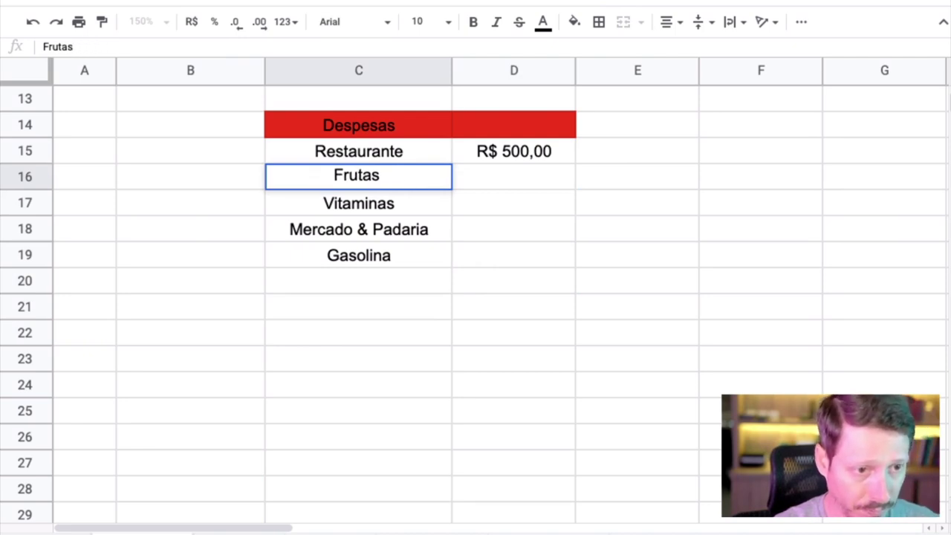
type("excóticas")
key("BackSpace")
key("BackSpace")
key("BackSpace")
key("BackSpace")
key("BackSpace")
key("BackSpace")
key("BackSpace")
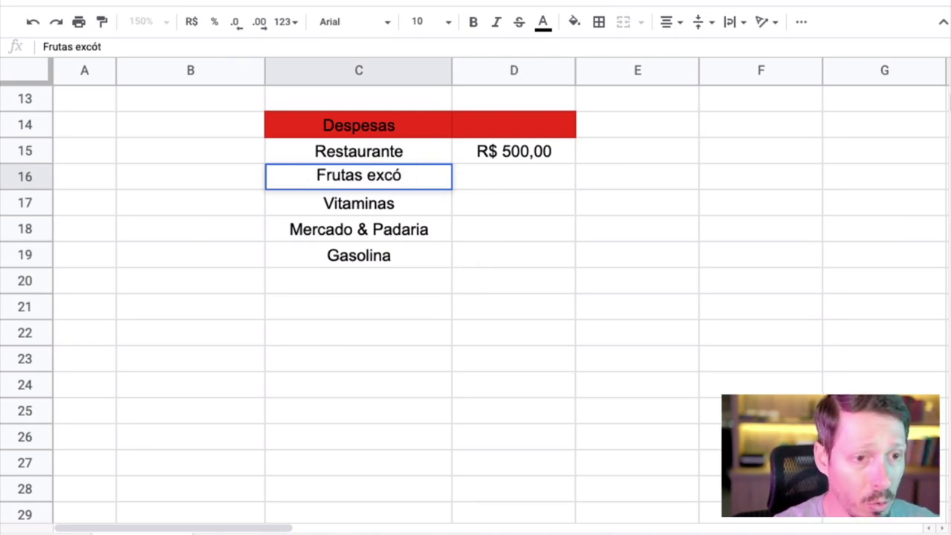
type("óticas")
key("Return")
- Enter the amounts 200, 100, 600 and 100 in D16:D19 for Frutas exóticas, Vitaminas, Mercado & Padaria and Gasolina
left_click(513, 176)
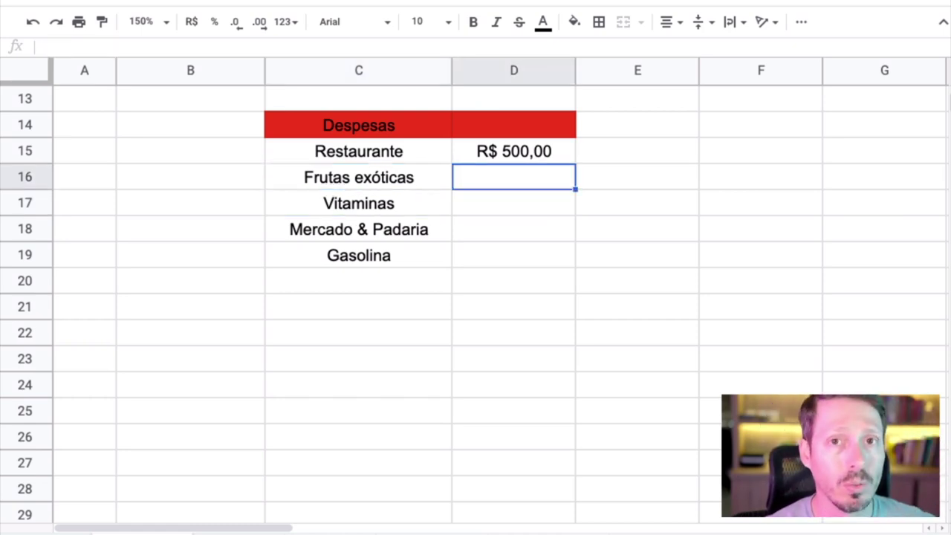
left_click(513, 203)
left_click(513, 176)
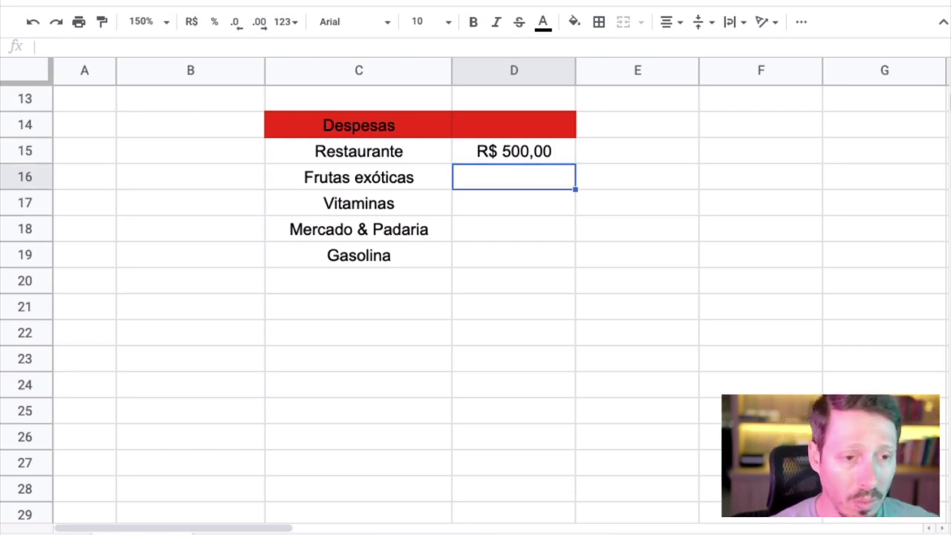
type("200")
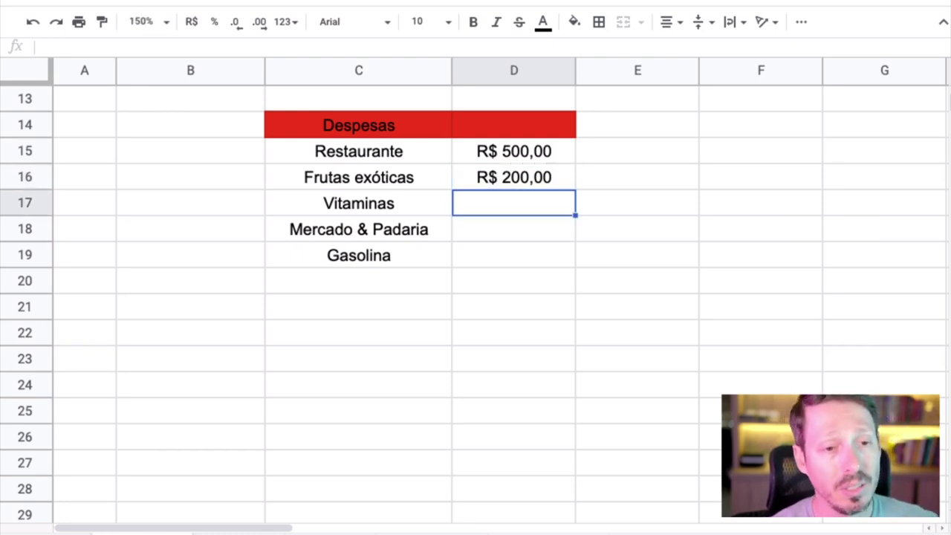
type("100")
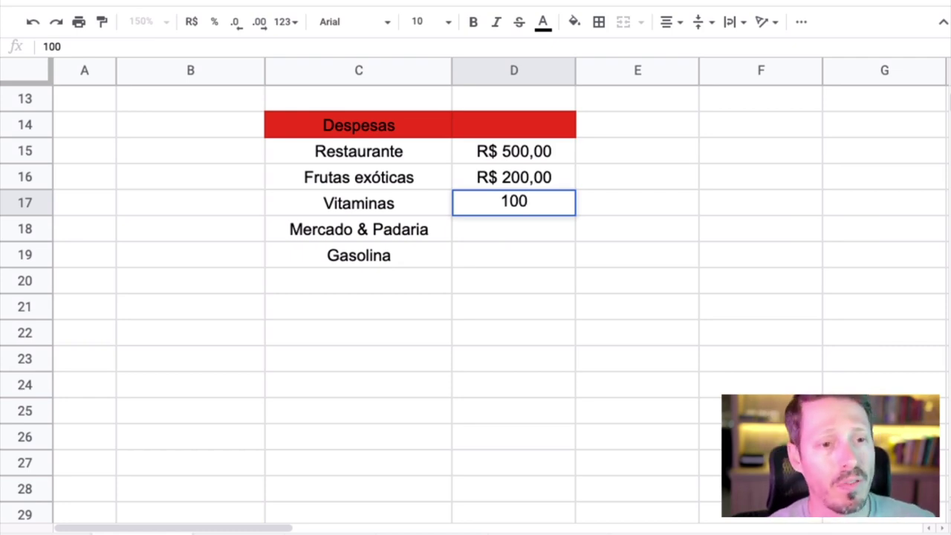
key("Return")
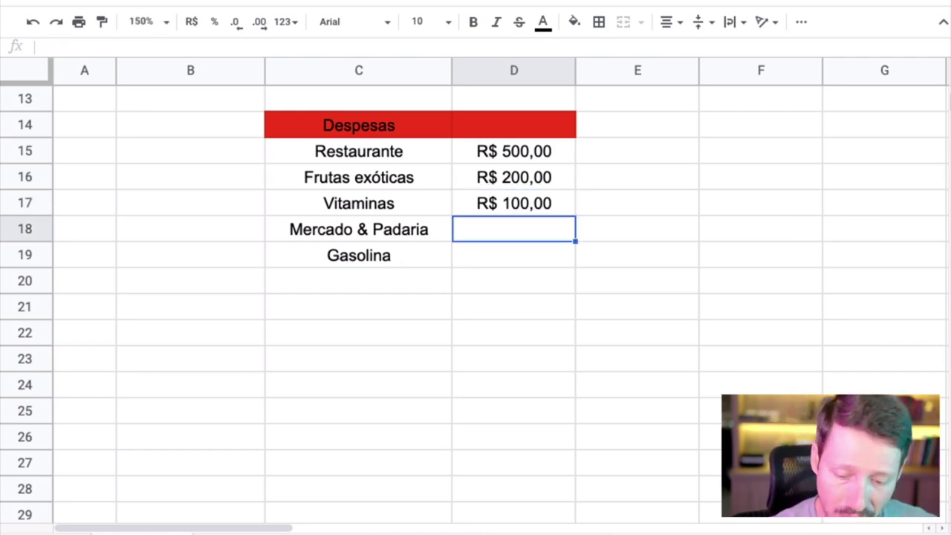
type("600")
key("Return")
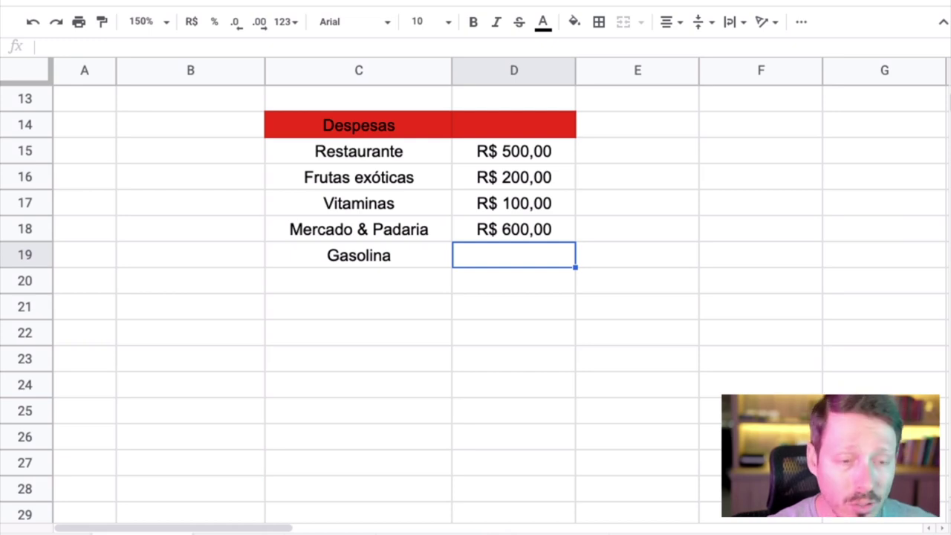
type("100")
key("Return")
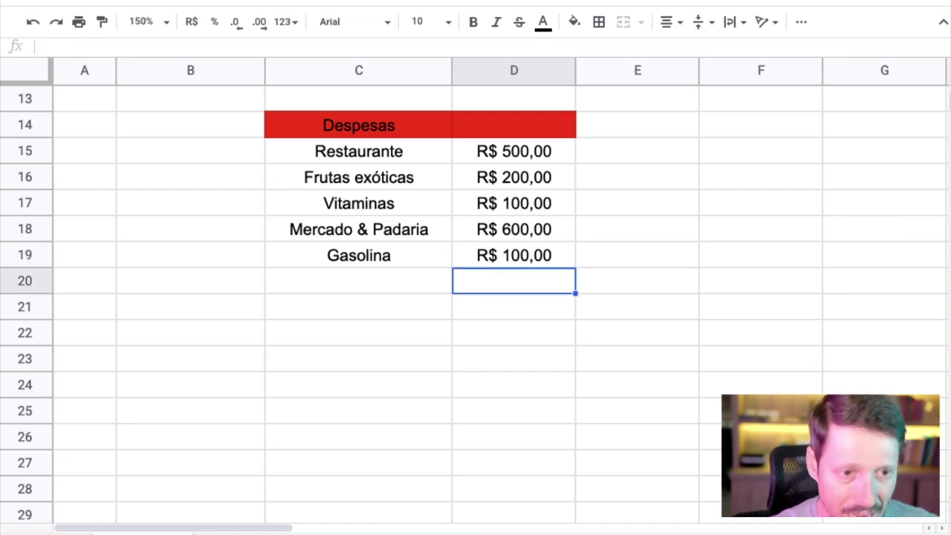
key("Return")
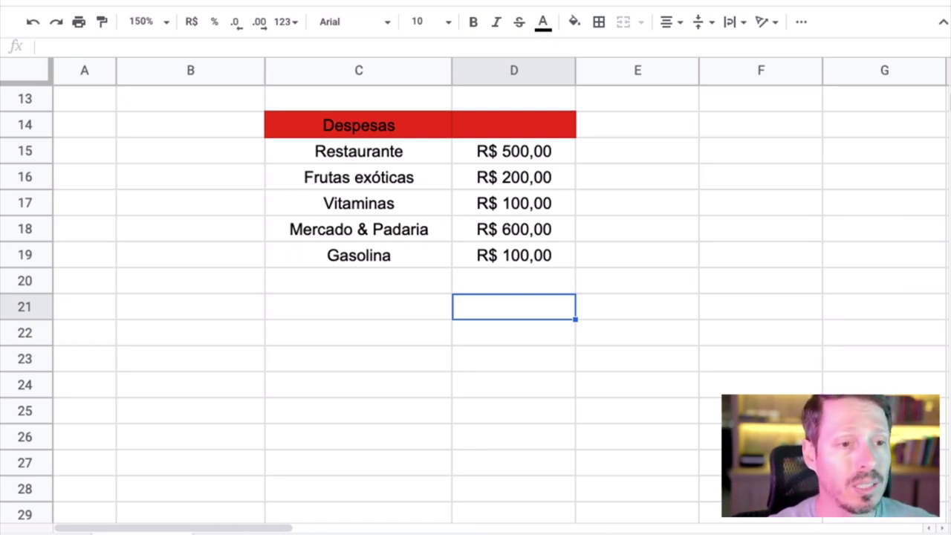
left_click(410, 144)
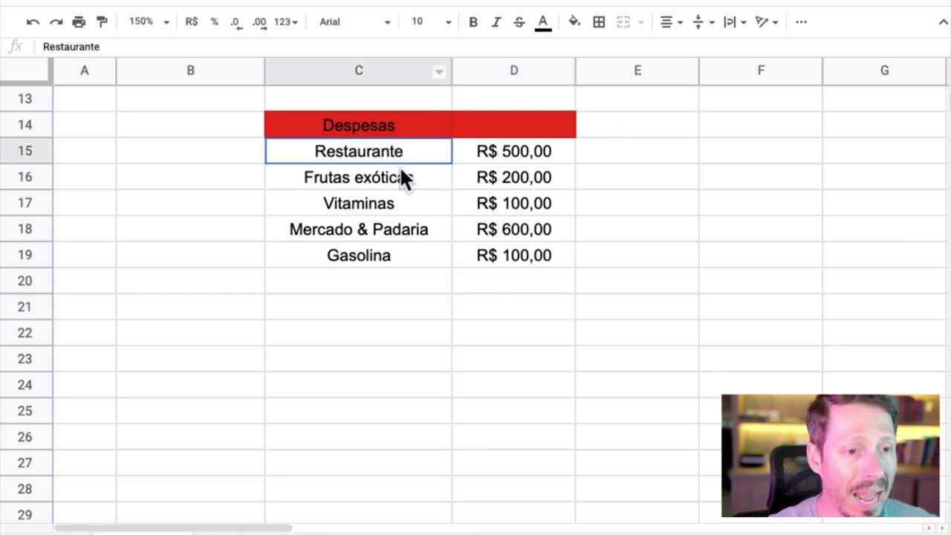
left_click_drag(401, 169, 468, 271)
left_click(413, 338)
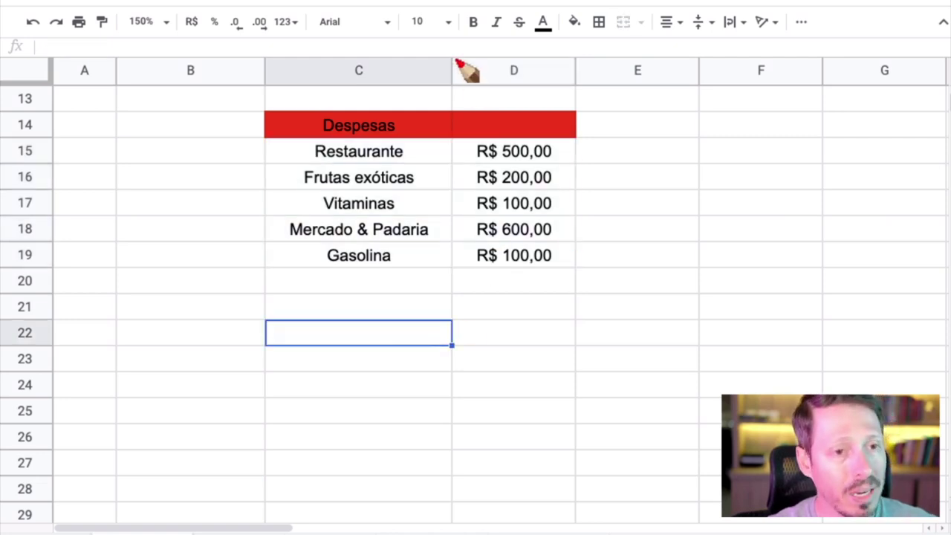
- Circle the Despesas table in red ink, mark the Gasolina row and the rows above it with an arrow, and clear the drawings
mouse_move(449, 76)
left_mouse_down()
mouse_move(208, 195)
mouse_move(405, 307)
mouse_move(637, 289)
left_mouse_up()
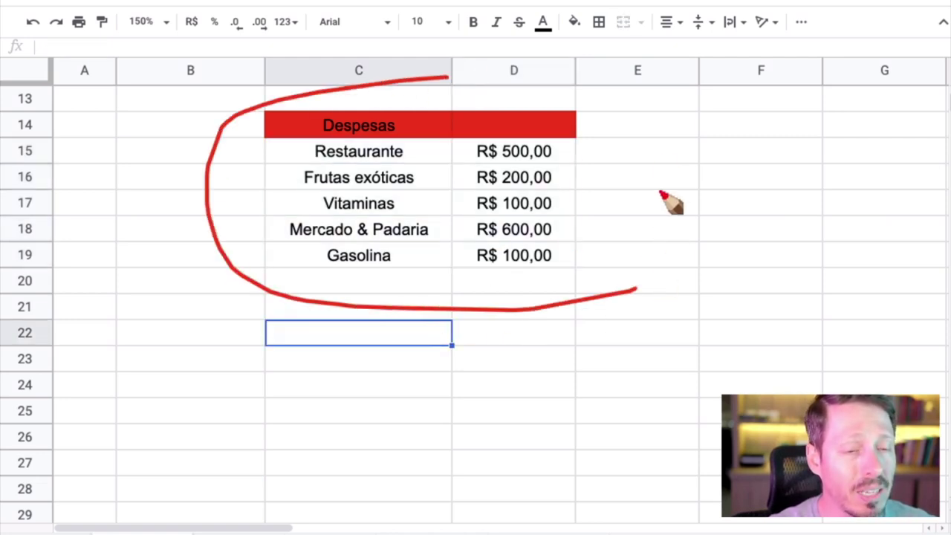
left_click_drag(660, 195, 442, 81)
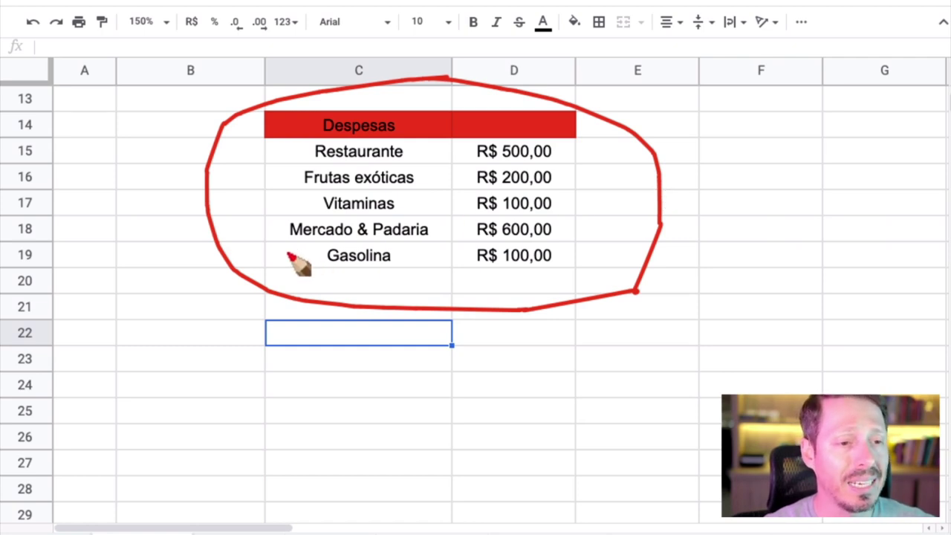
left_click_drag(274, 253, 292, 254)
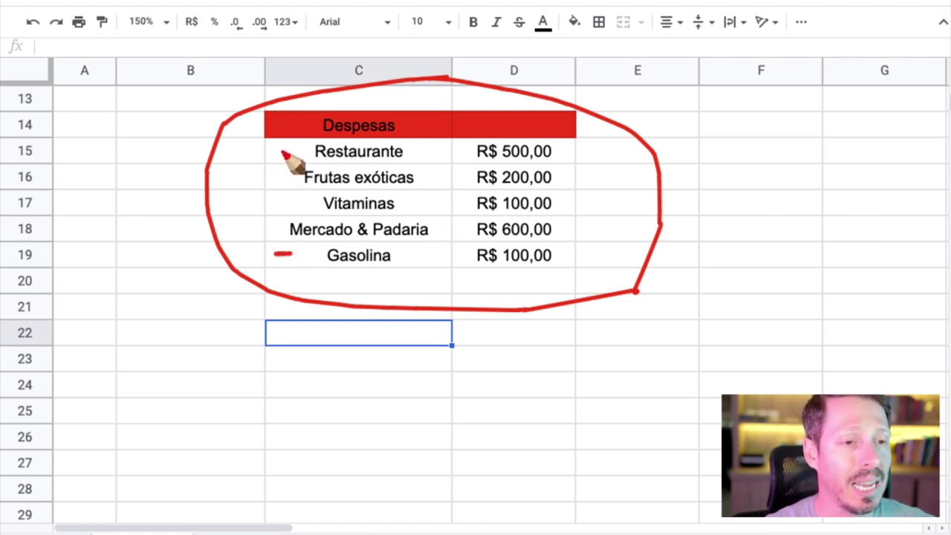
left_click_drag(281, 149, 281, 240)
mouse_move(164, 148)
left_mouse_down()
mouse_move(239, 186)
mouse_move(256, 211)
left_mouse_up()
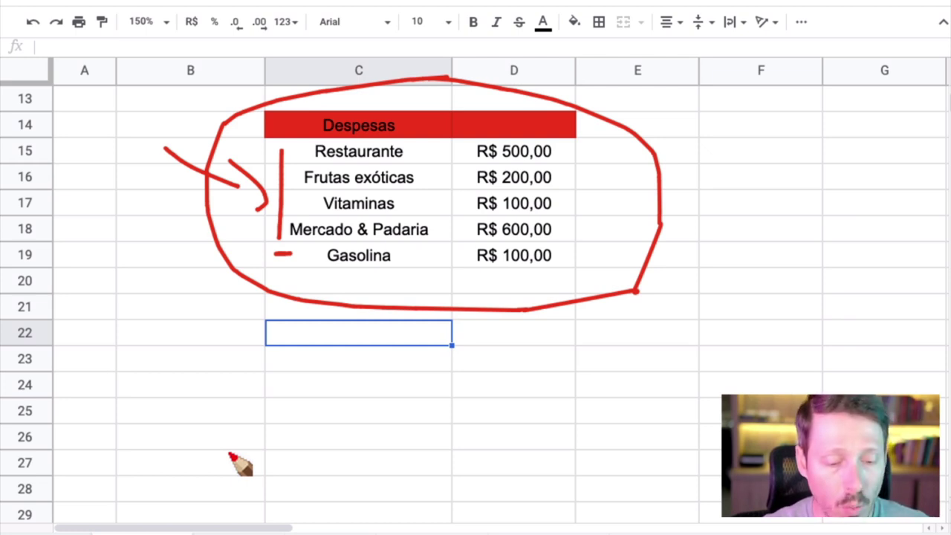
key("Escape")
left_click(536, 340)
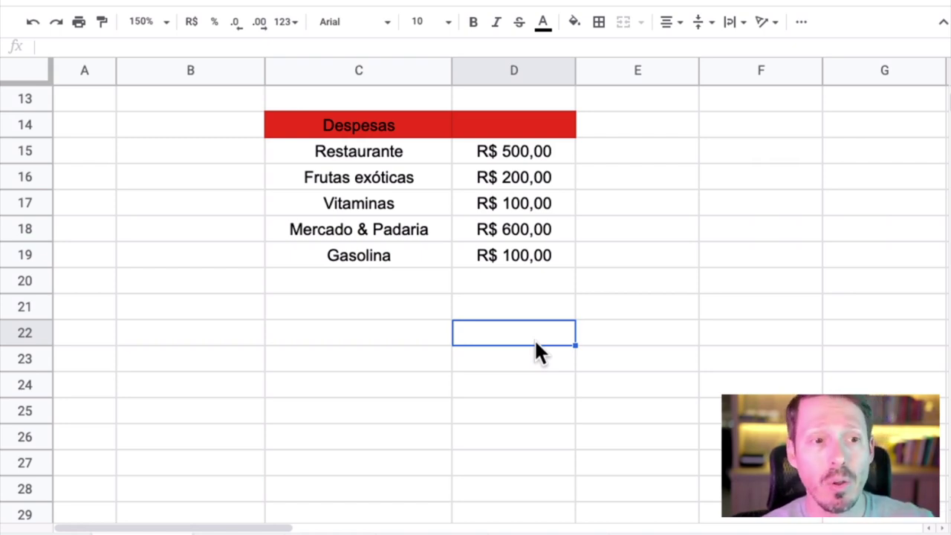
- Enter the category "Restaurante" in B15 beside the first expense
left_click(341, 250)
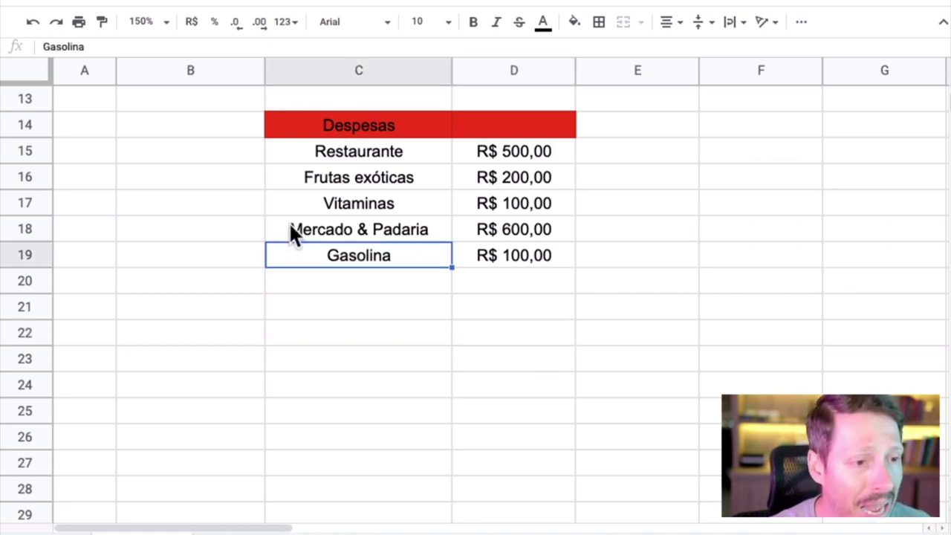
left_click(186, 154)
type("Reta")
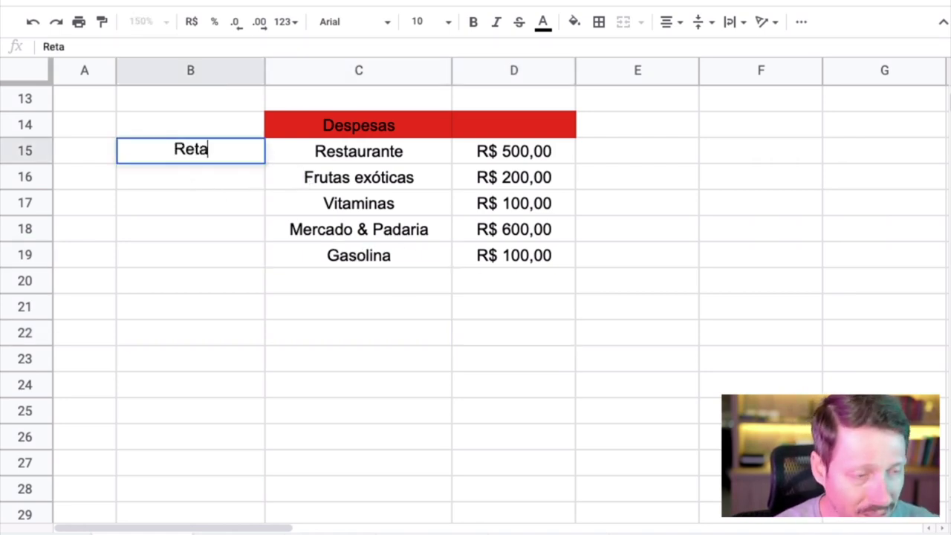
key("BackSpace")
key("BackSpace")
type("stauramte")
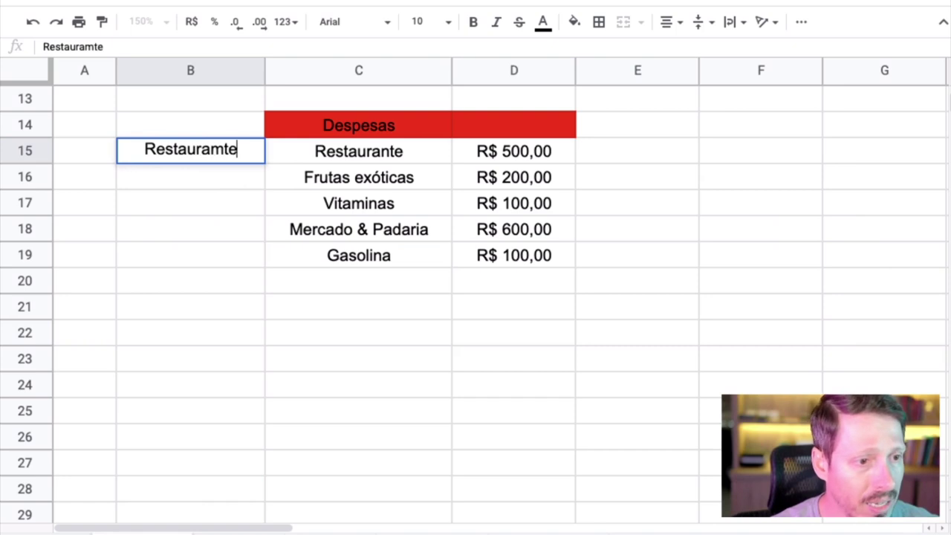
key("BackSpace")
key("BackSpace")
key("BackSpace")
type("mte")
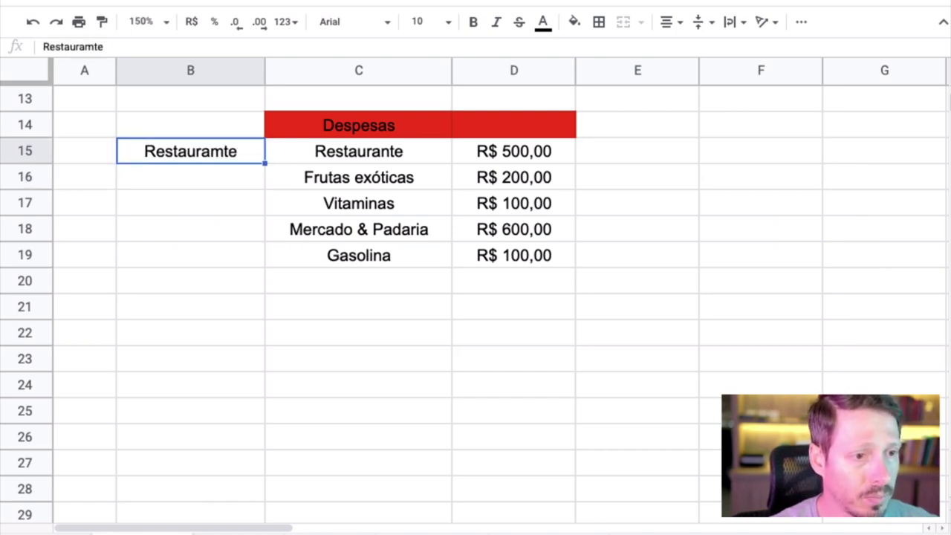
key("BackSpace")
key("BackSpace")
key("BackSpace")
type("nte")
key("Return")
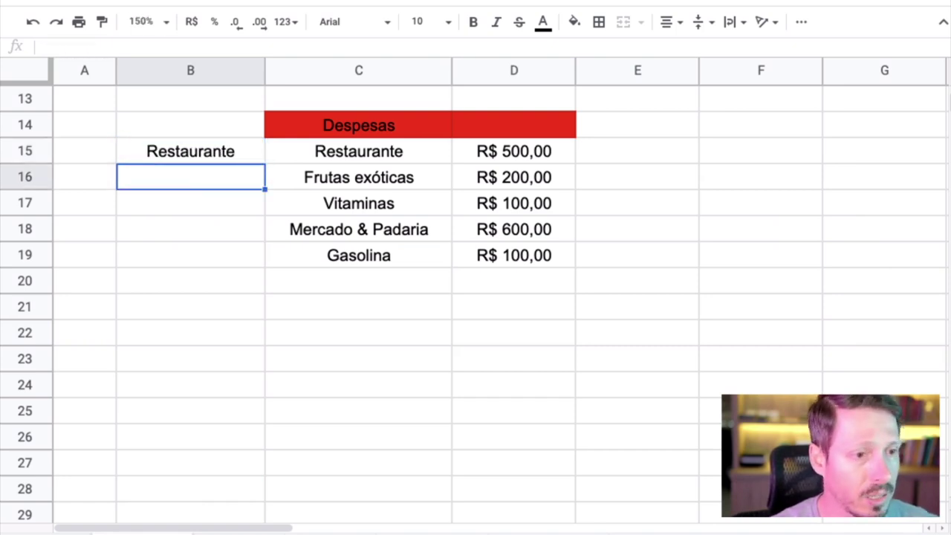
- Fill "Restaurante" from B15 down to B18 and enter "Carro" in B19 as the Gasolina category
scroll(332, 175, "right", 3)
scroll(218, 182, "left", 3)
left_click(223, 152)
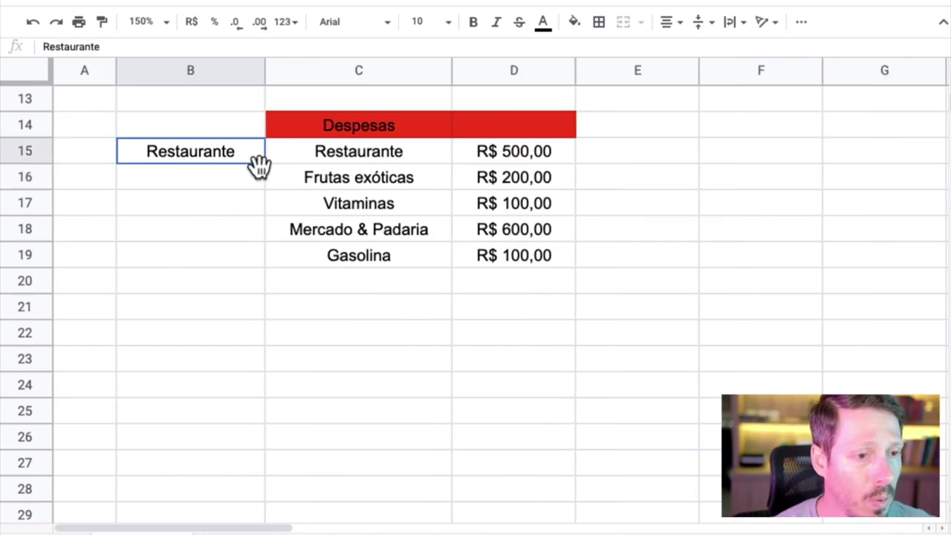
left_click_drag(261, 165, 259, 242)
left_click(223, 254)
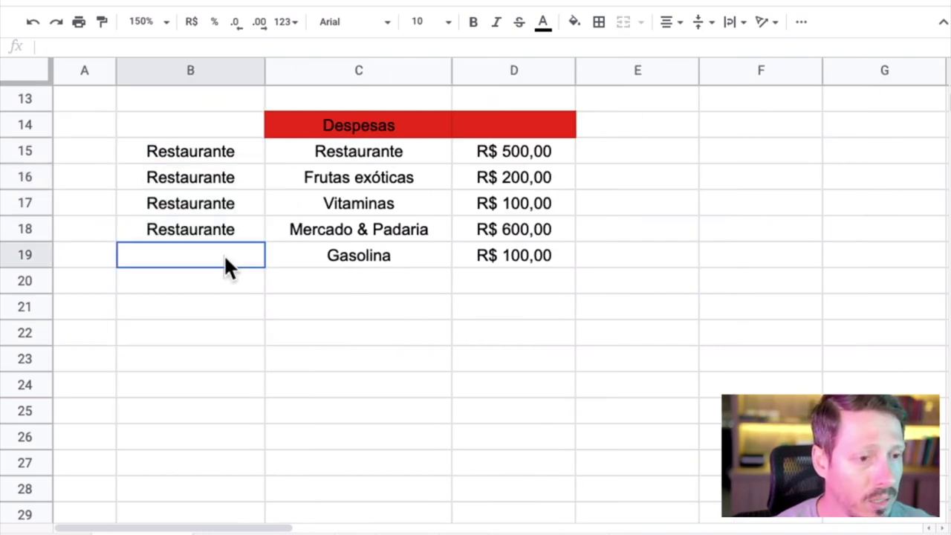
type("Carro")
key("Return")
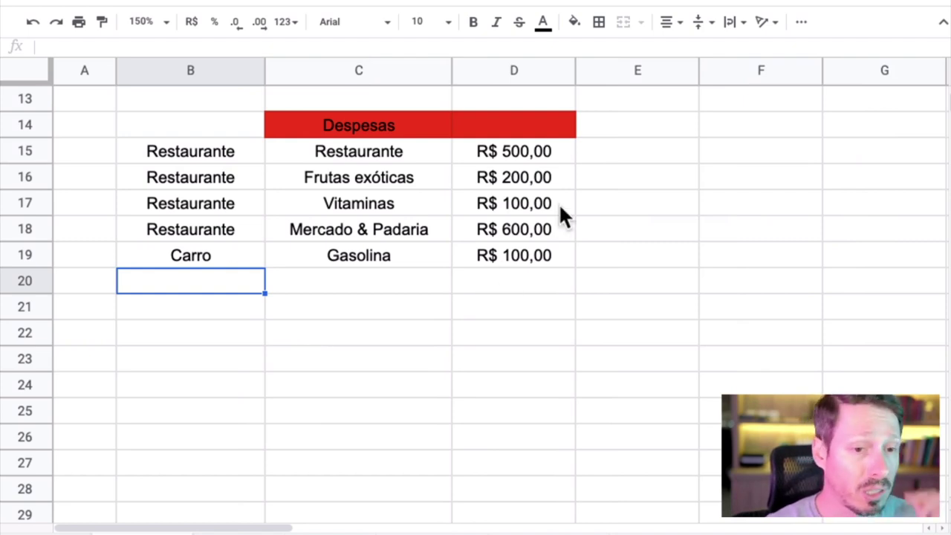
left_click(613, 226)
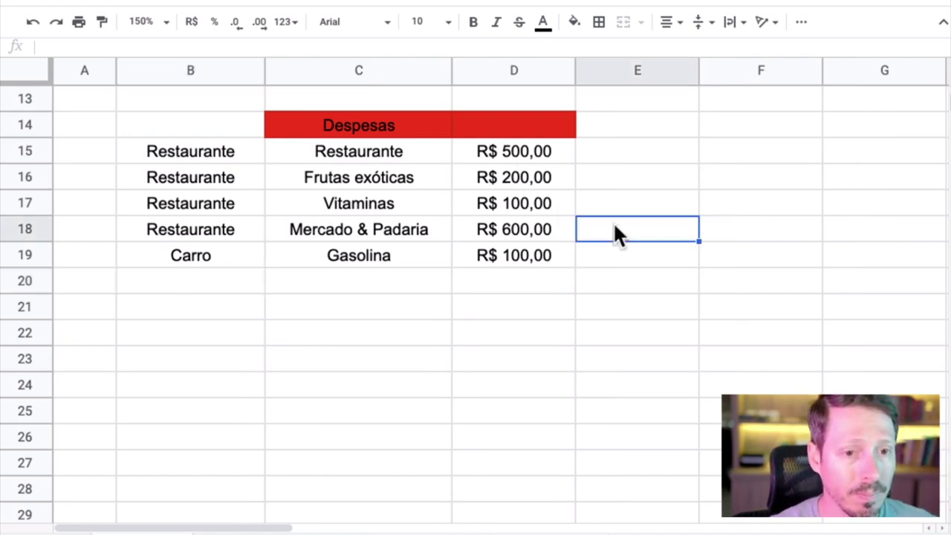
left_click(801, 25)
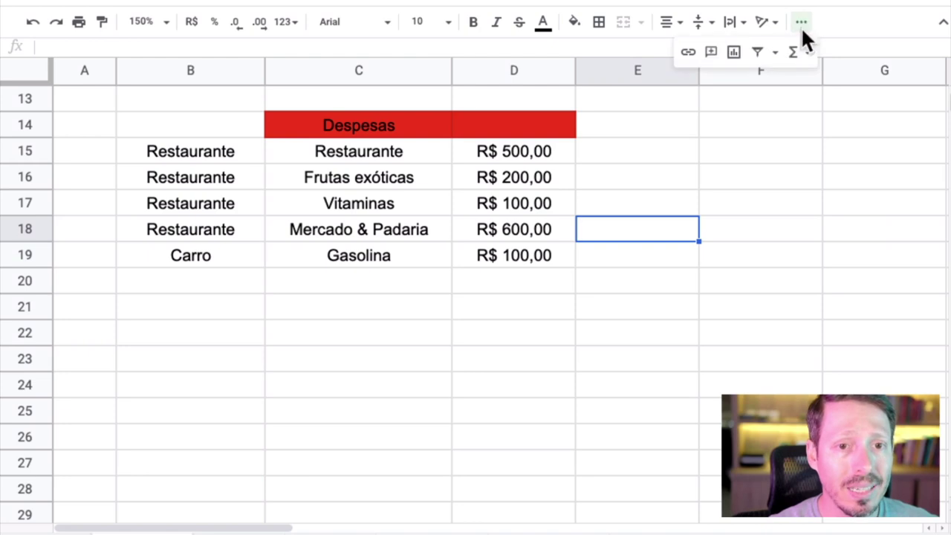
left_click(792, 51)
left_click(522, 149)
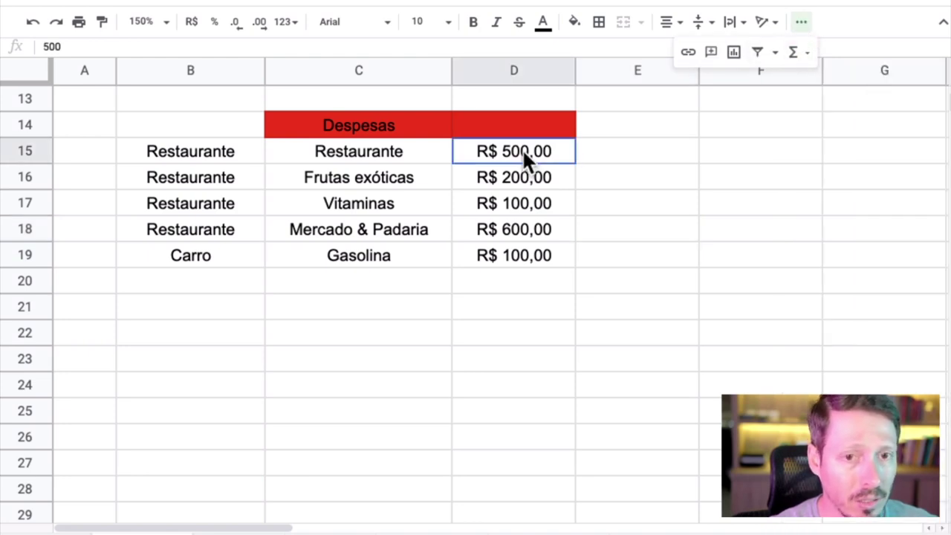
left_click(632, 223)
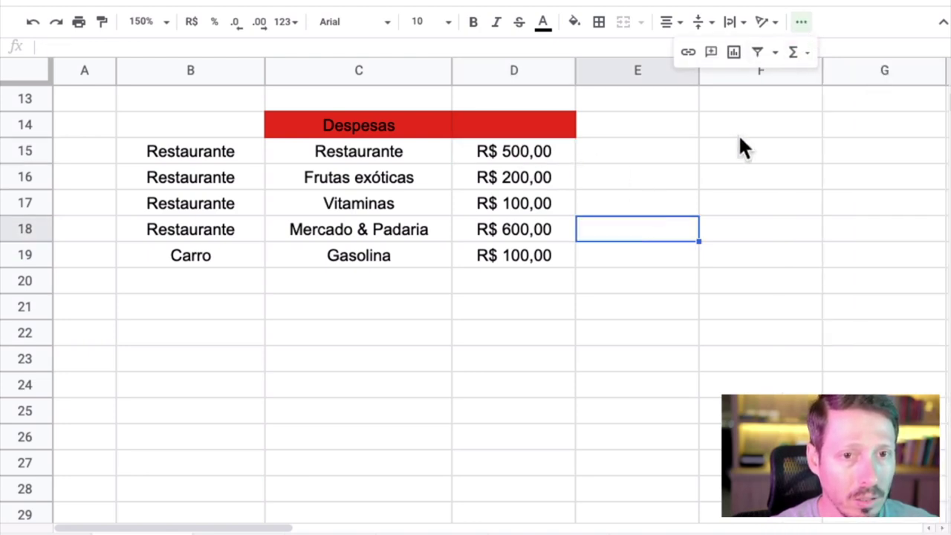
left_click(793, 54)
left_click_drag(543, 151, 535, 227)
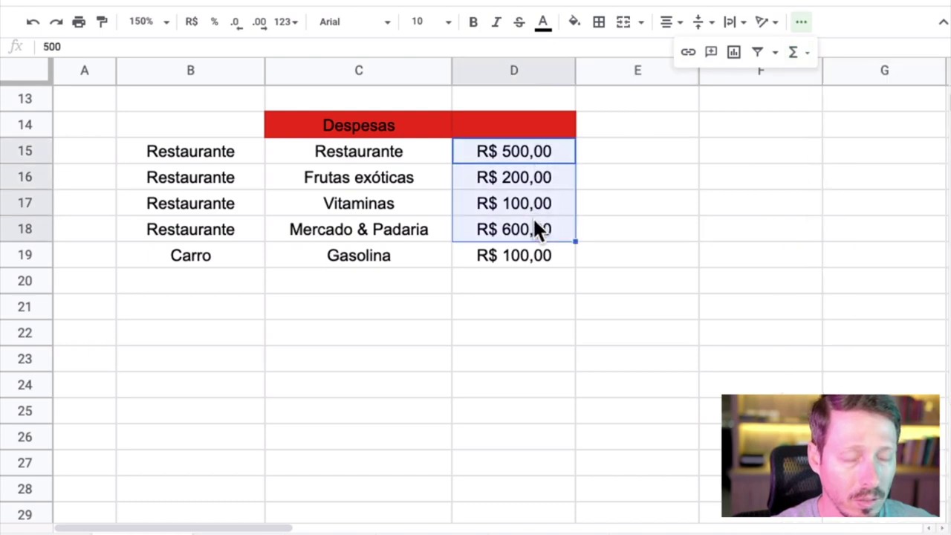
key("Return")
key("Return")
left_click(760, 202)
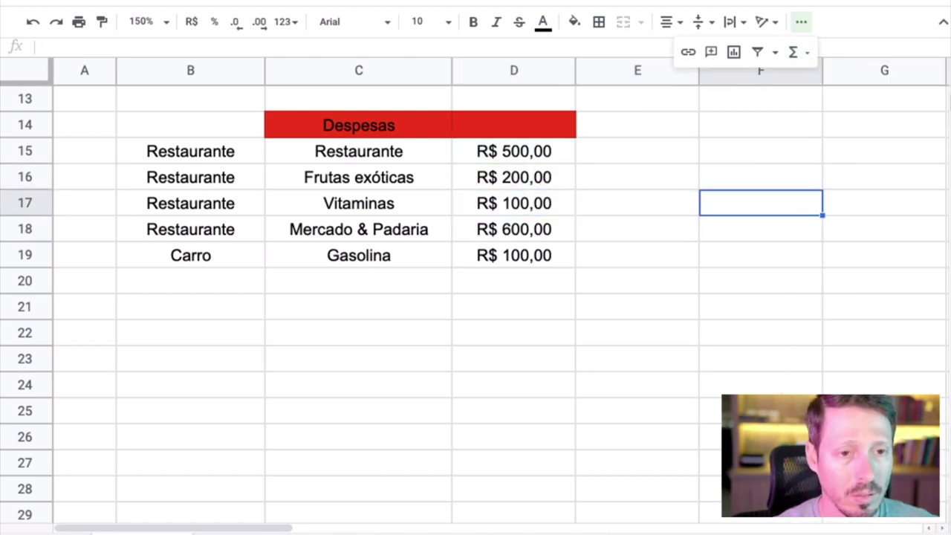
- Sum the four Restaurante category amounts in E18 with =SUM(D15:D18)
left_click(637, 228)
left_click(793, 52)
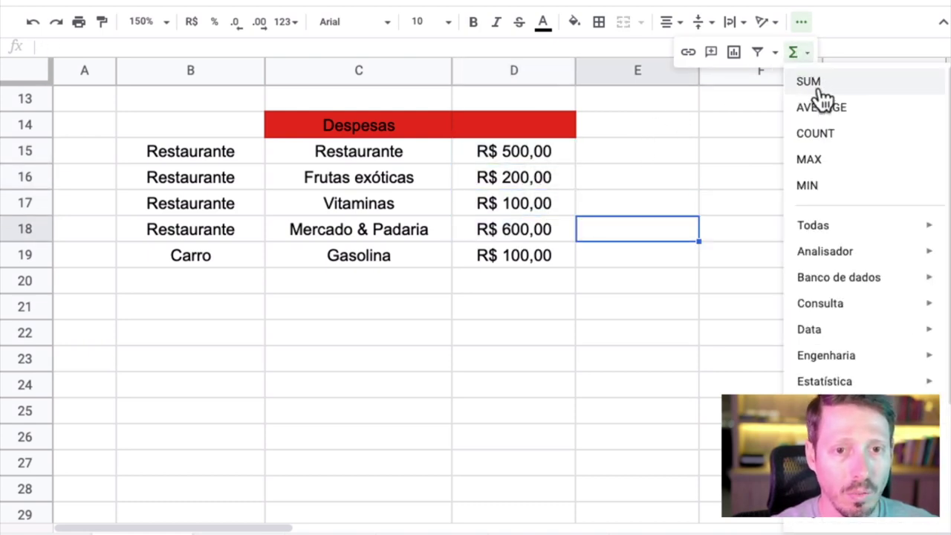
left_click(757, 82)
left_click_drag(547, 157, 536, 230)
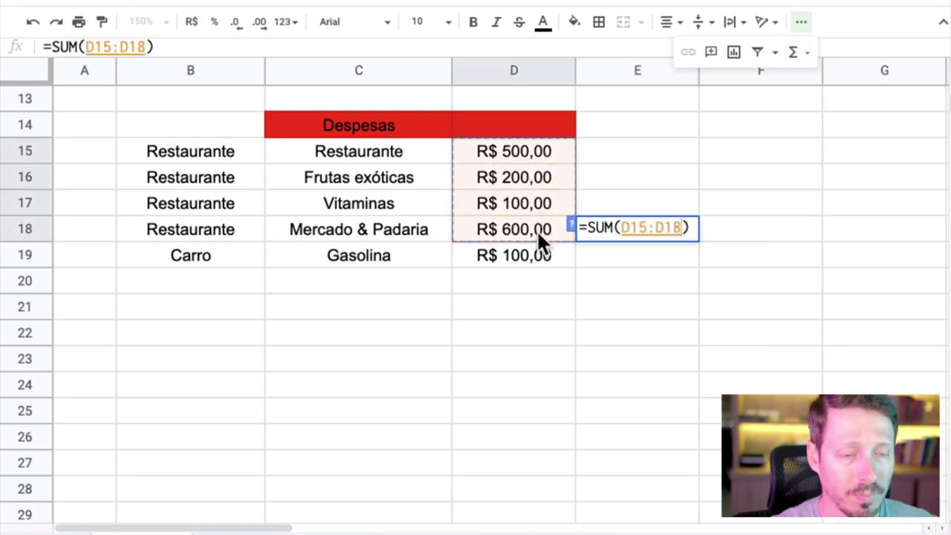
key("Return")
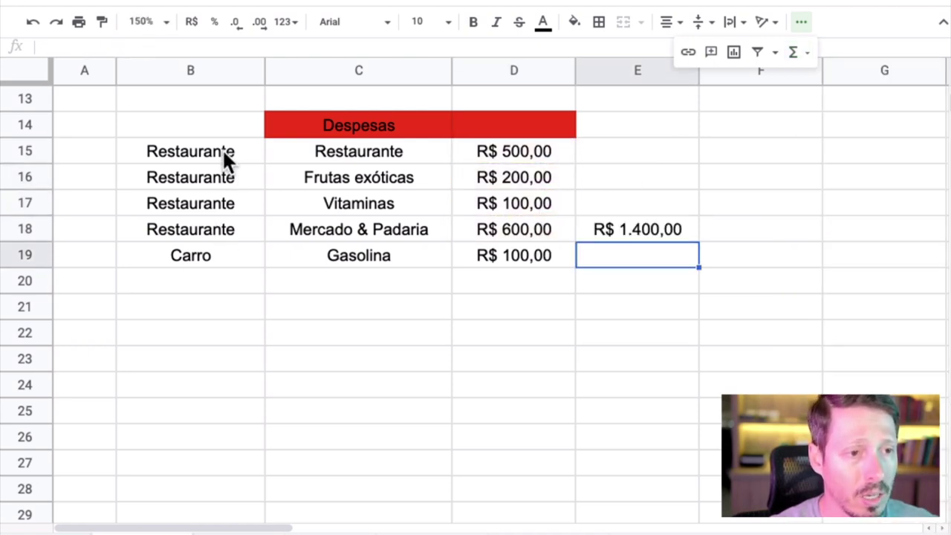
- Fill the Restaurante category block B15:E18 with yellow and make its total in E18 bold
left_click_drag(227, 156, 589, 229)
left_click(574, 22)
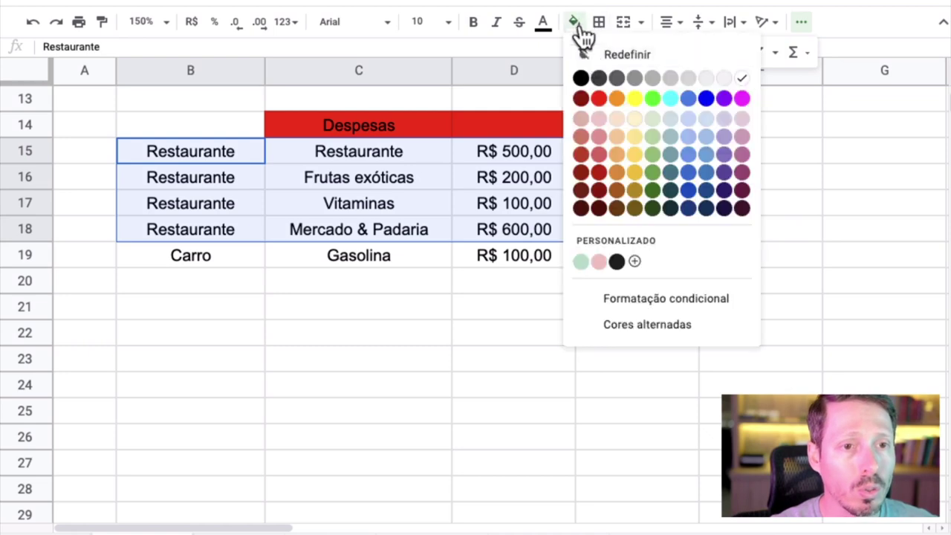
left_click(629, 99)
left_click(446, 358)
left_click(646, 232)
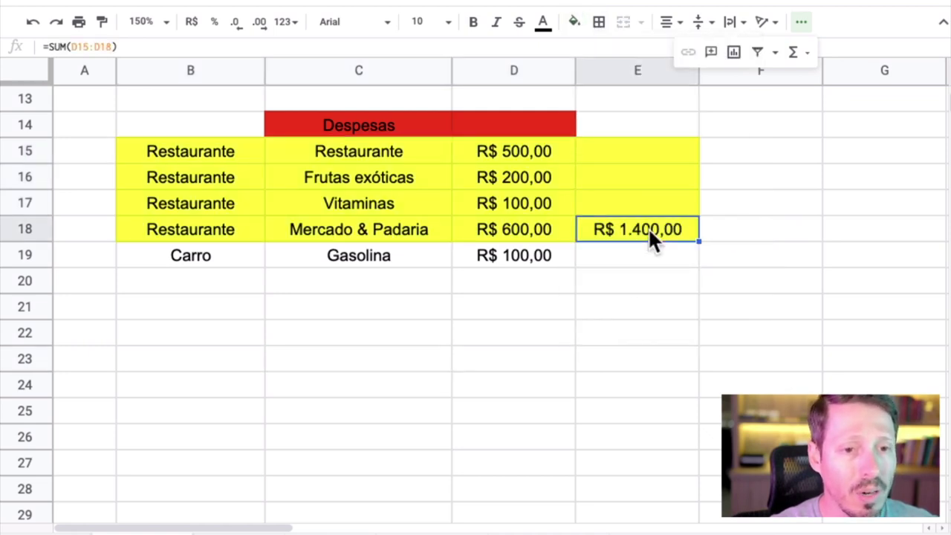
key("ctrl+b")
left_click(509, 281)
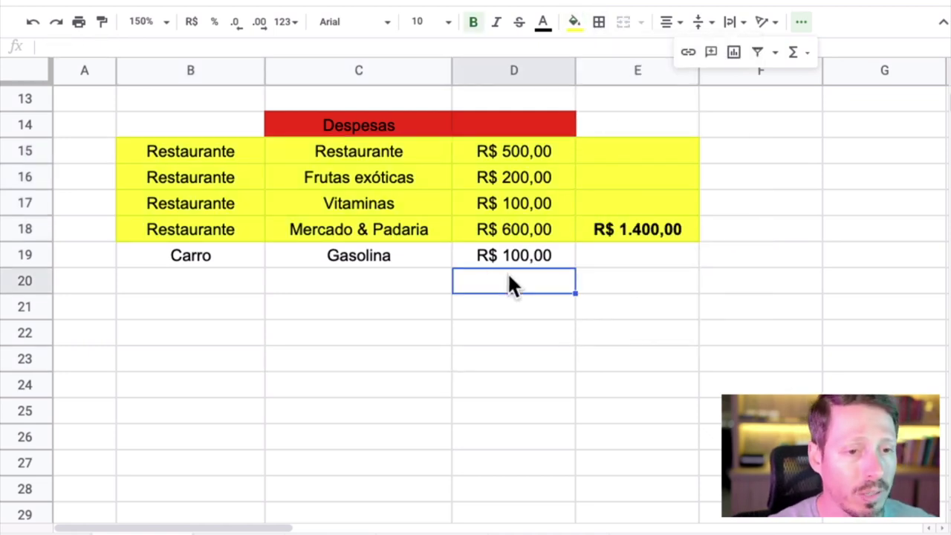
- Fill the Carro row B19:E19 with light orange
left_click_drag(191, 255, 594, 257)
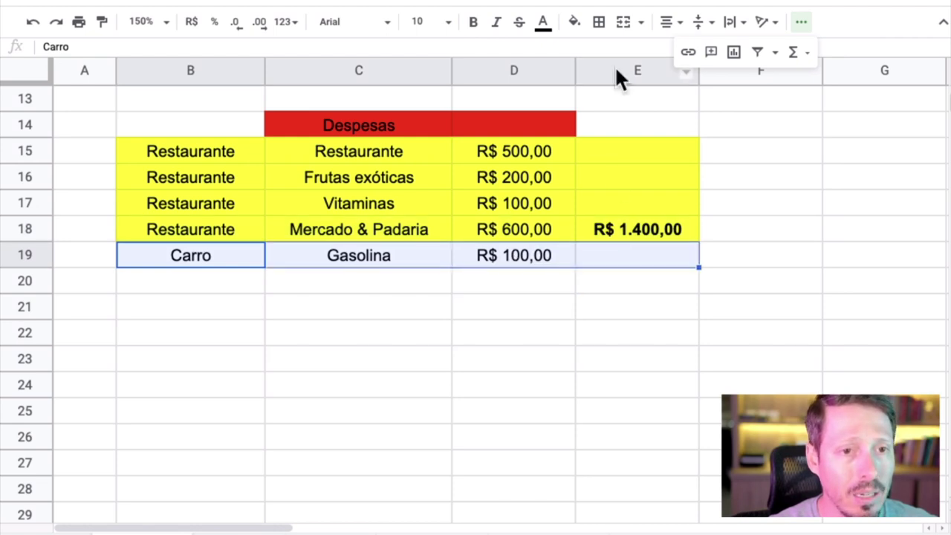
left_click(575, 22)
left_click(617, 137)
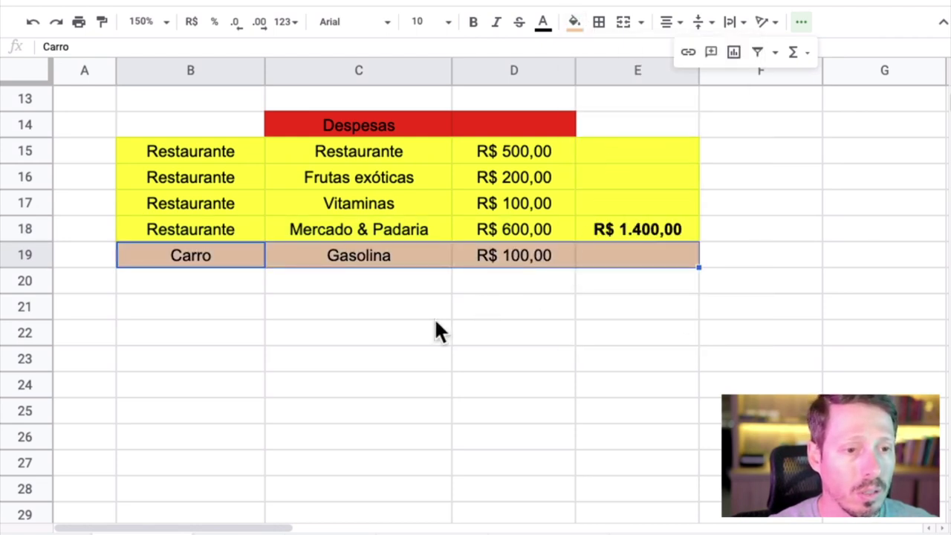
left_click(437, 315)
- Enter 100 as the Carro total in E19 and format column E as R$ currency
left_click(613, 256)
type("100")
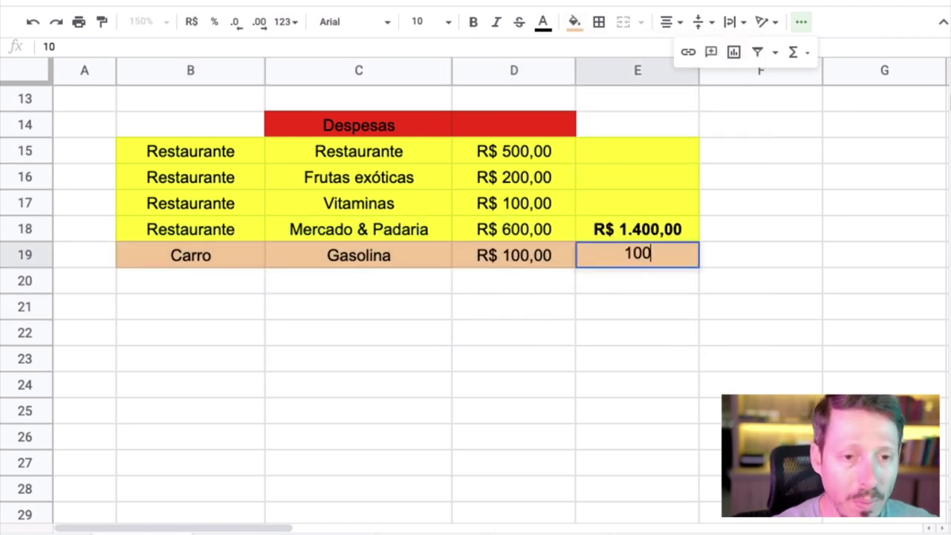
key("Return")
left_click(633, 70)
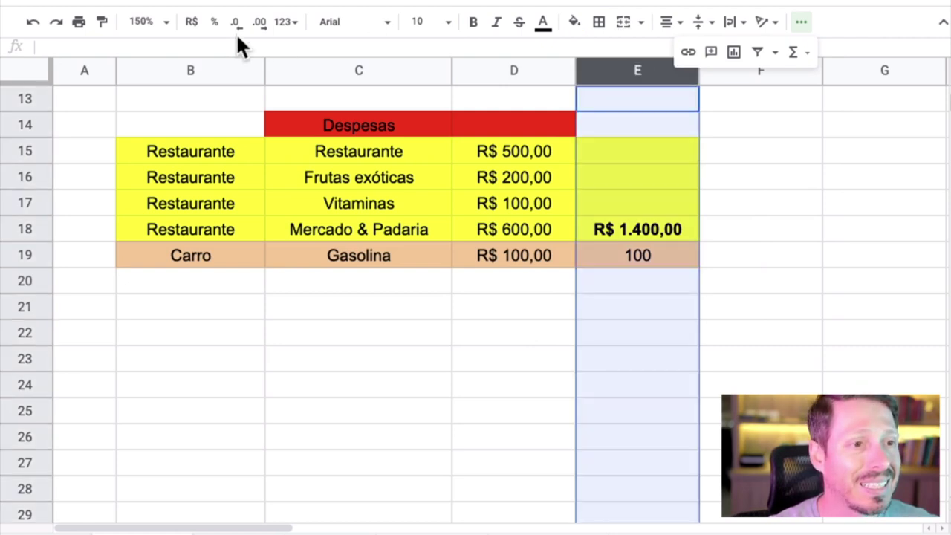
left_click(192, 21)
left_click(358, 306)
- Make the Carro total in E19 bold
left_click(646, 254)
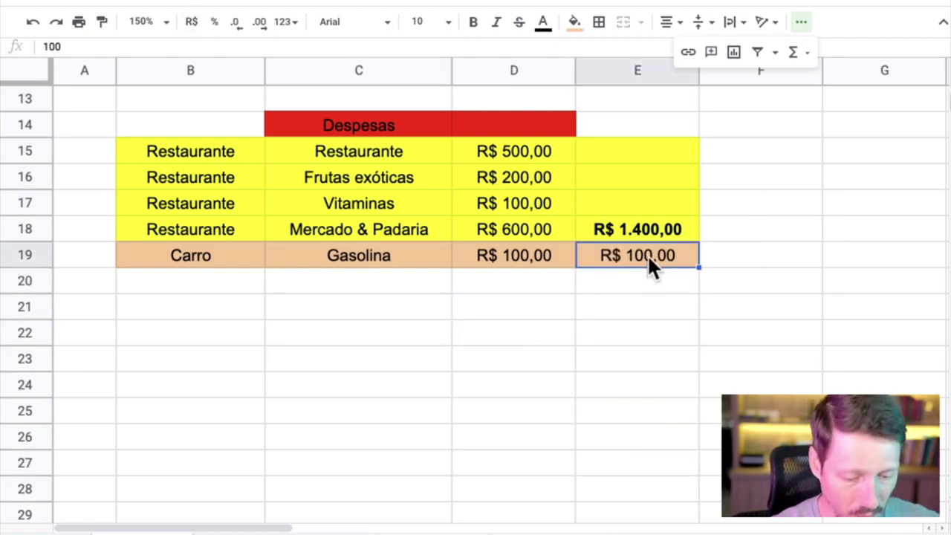
key("ctrl+b")
key("Down")
key("Down")
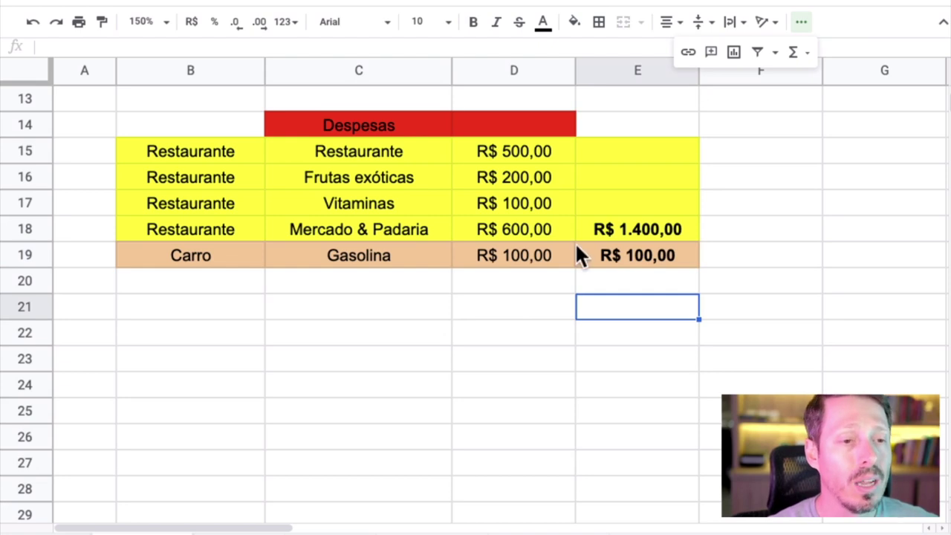
left_click_drag(260, 154, 488, 225)
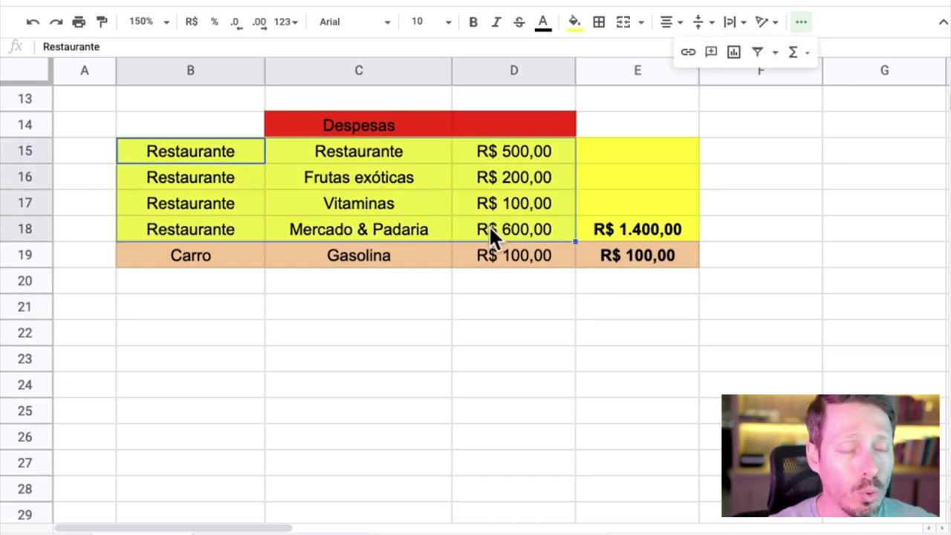
left_click(358, 333)
left_click(629, 233)
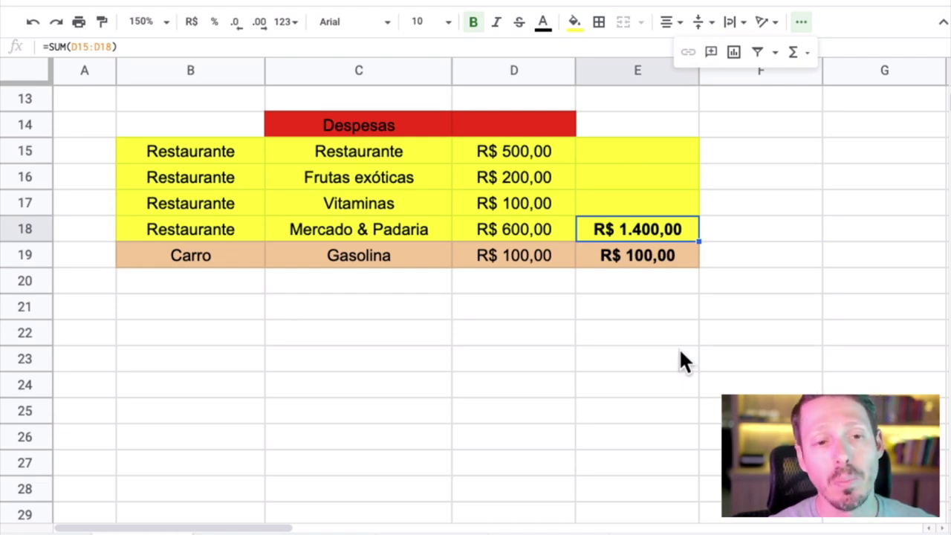
- Enter 1500 in E14 beside the Despesas header
left_click(632, 124)
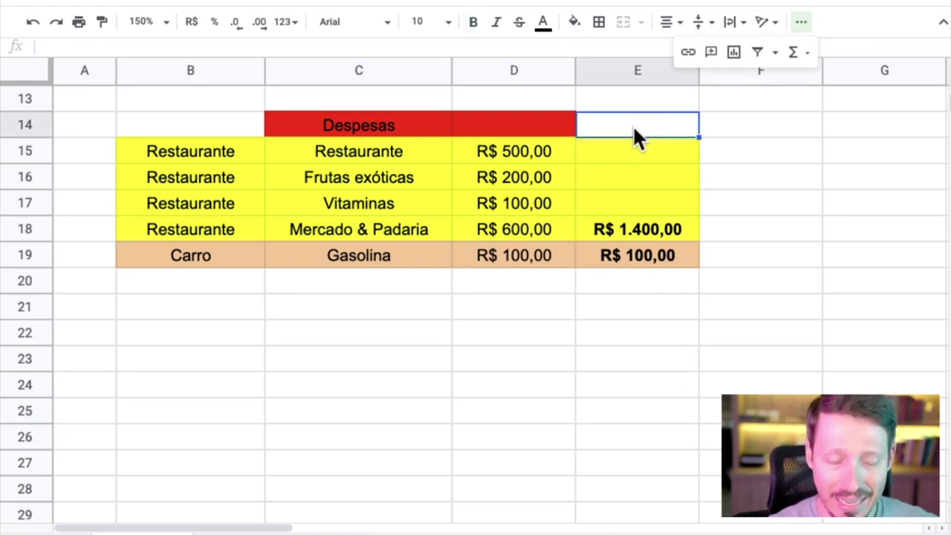
type("1500")
key("Return")
left_click(637, 228)
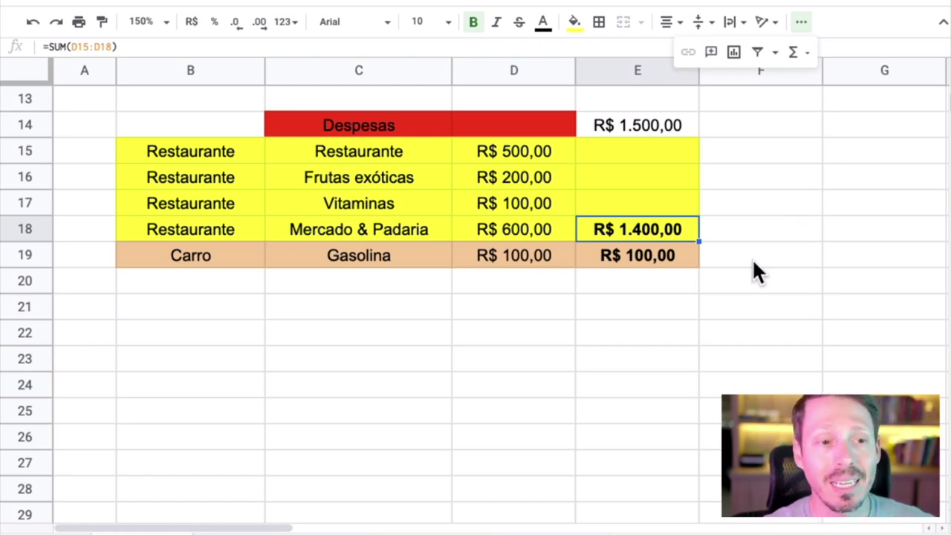
left_click(333, 317)
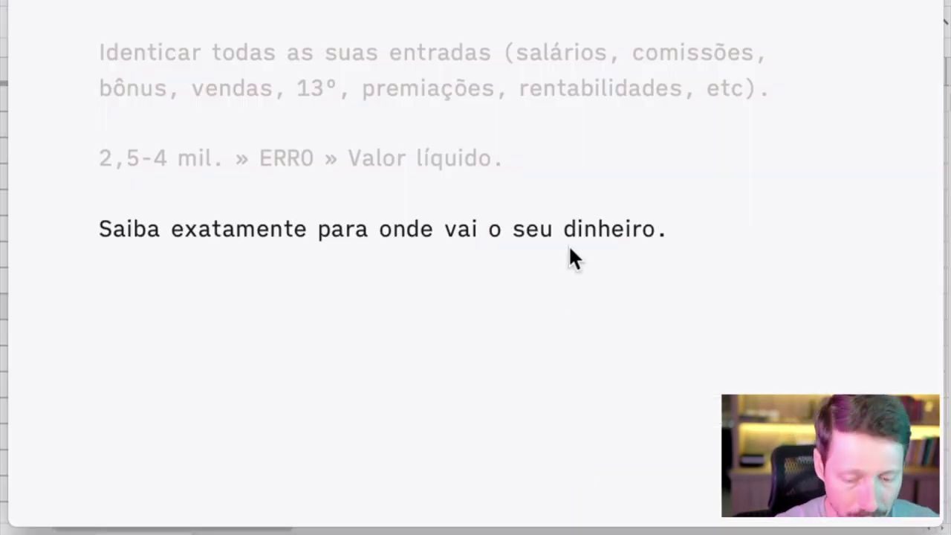
- Switch to the notes and add a new paragraph starting with "Ideias" below the line about where the money goes
key("Return")
key("Return")
type("I")
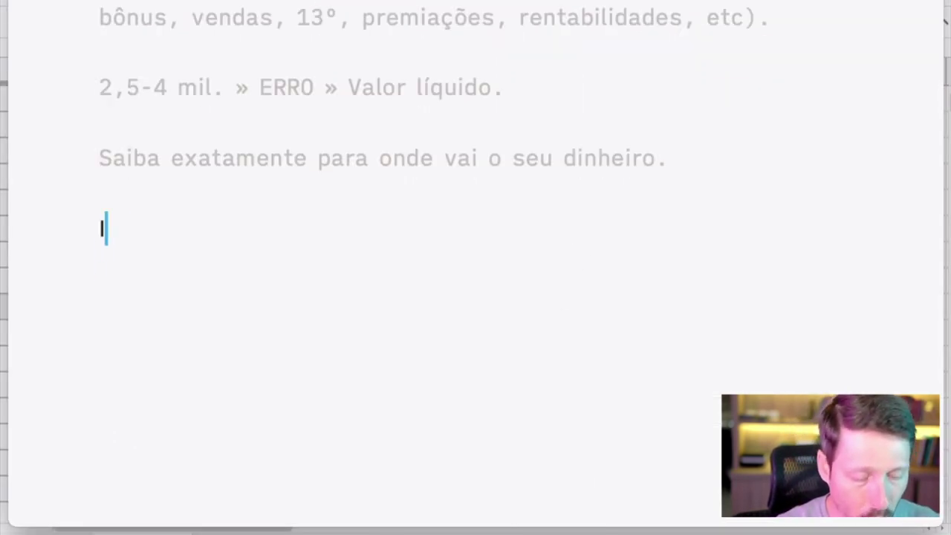
type("deias")
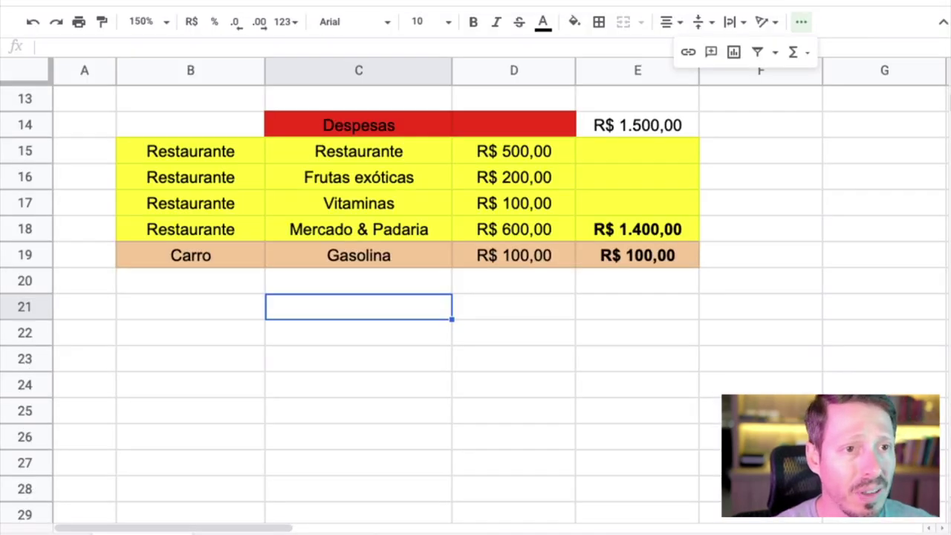
- Search the web for financial categories in a new browser tab and open the Organizze article about its fixed category list
key("ctrl+t")
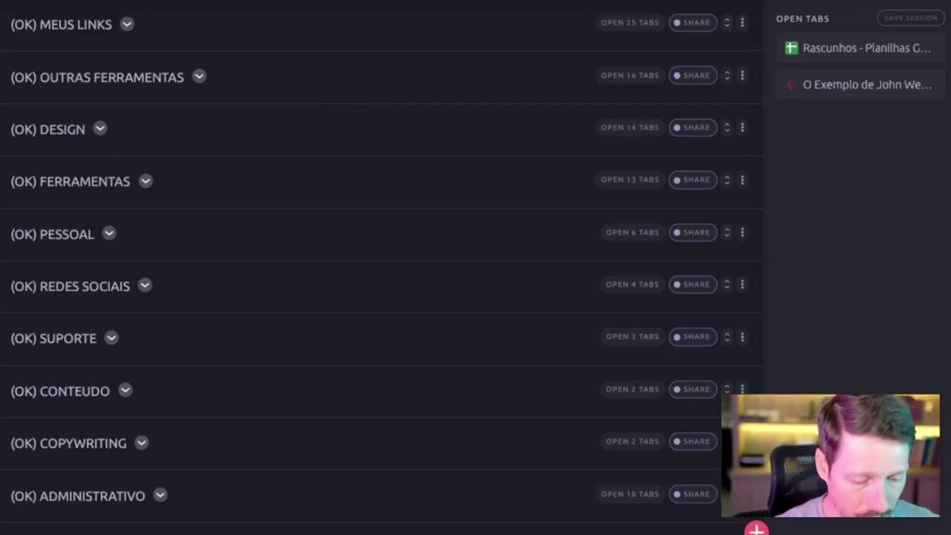
type("categorias")
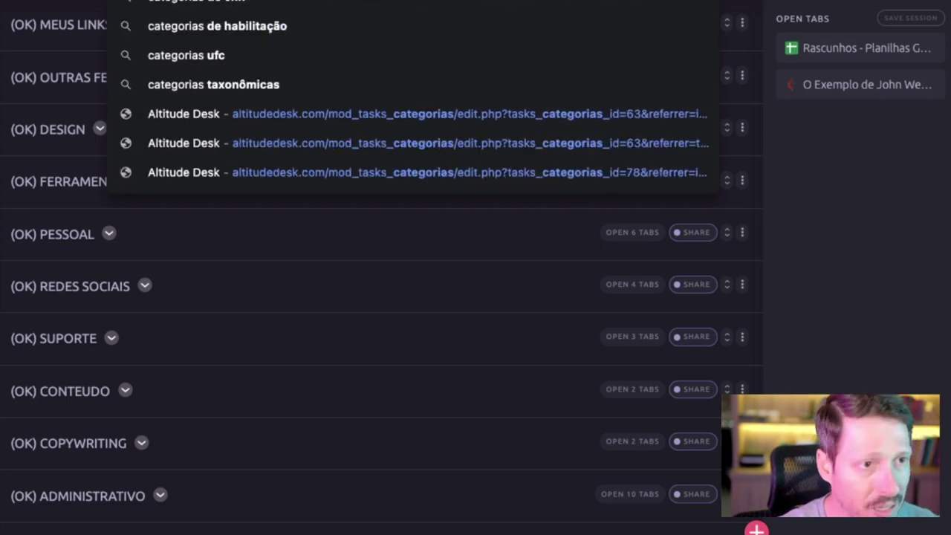
type(" fin")
key("Escape")
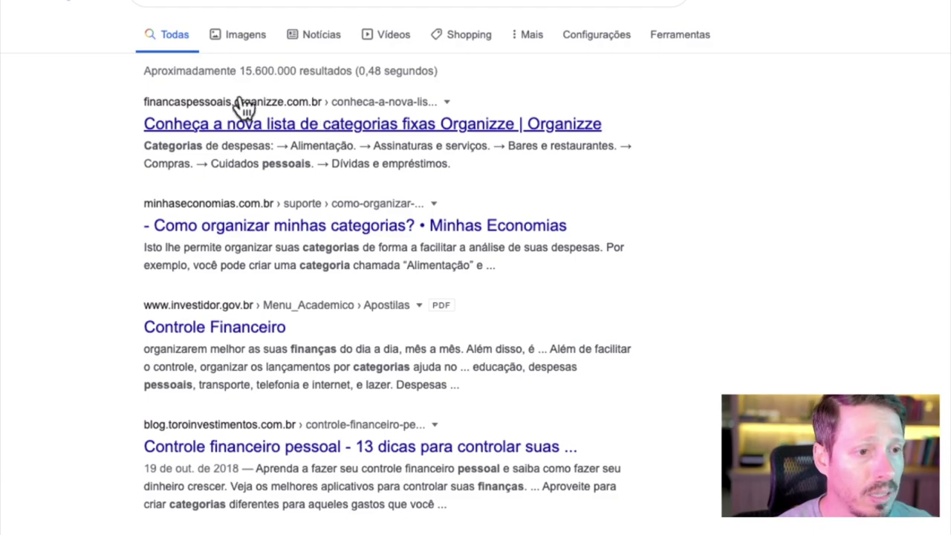
left_click(260, 124)
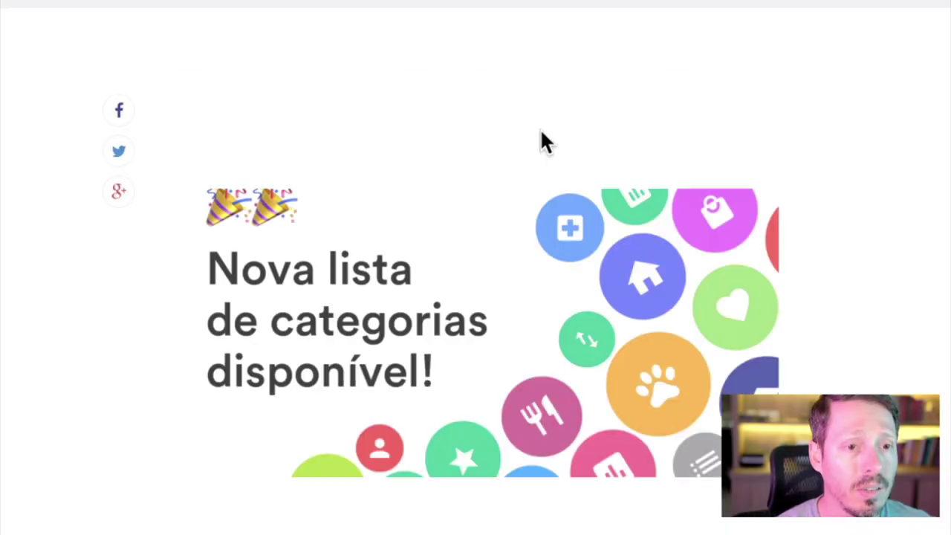
- Decline the notification request and copy "Assinaturas e serviços" from the article's list of expense categories
scroll(547, 163, "down", 8)
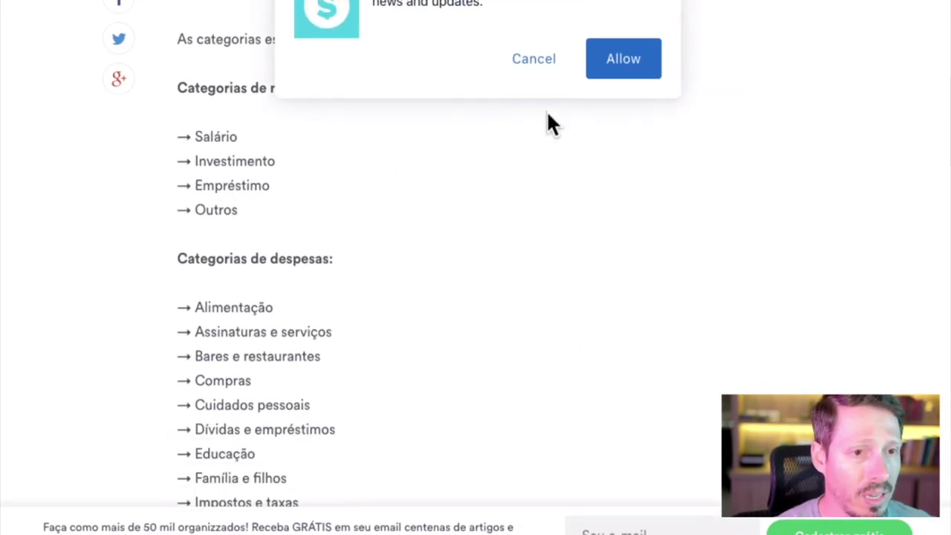
left_click(532, 59)
scroll(532, 153, "down", 5)
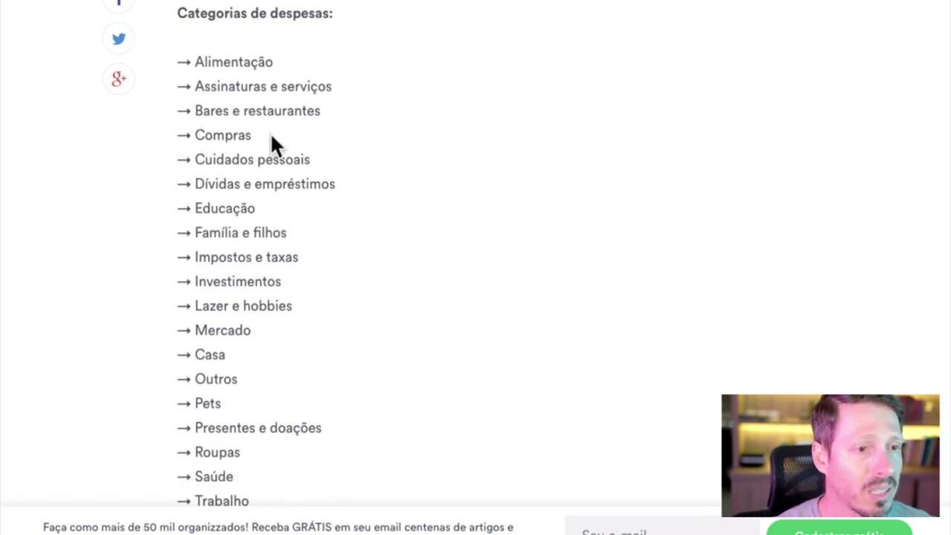
scroll(275, 144, "down", 1)
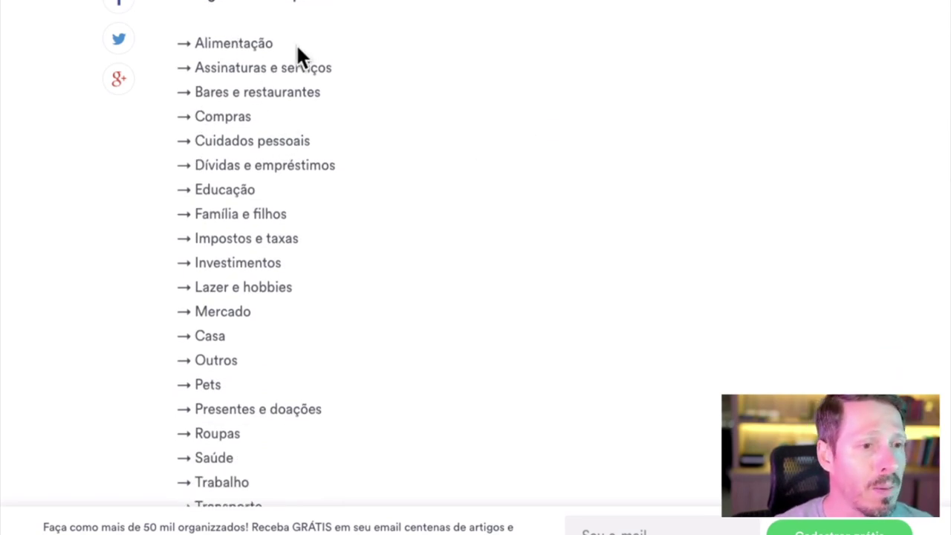
left_click_drag(334, 67, 193, 69)
key("super+c")
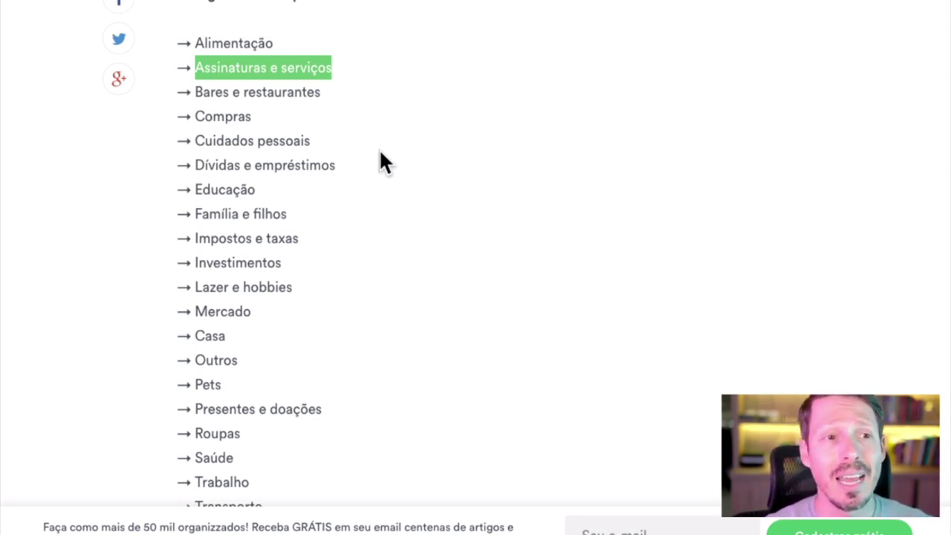
- Switch to the notes and replace the "Ideias" line with the copied text "Assinaturas e serviços"
key("super+Tab")
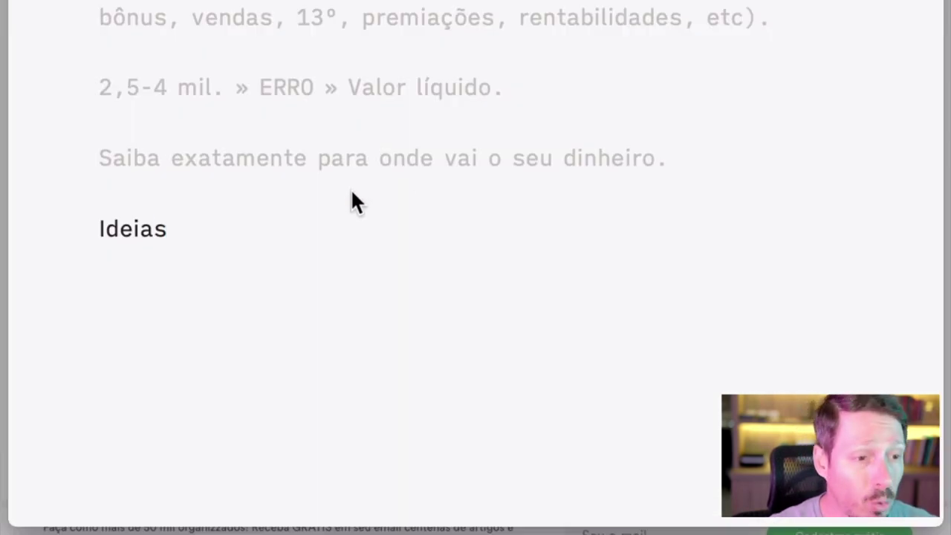
key("shift+Home")
key("super+v")
- Add the bullets "aplicativo", "software" and "clube de leitura" under "Assinaturas e serviços"
key("Return")
type("- ")
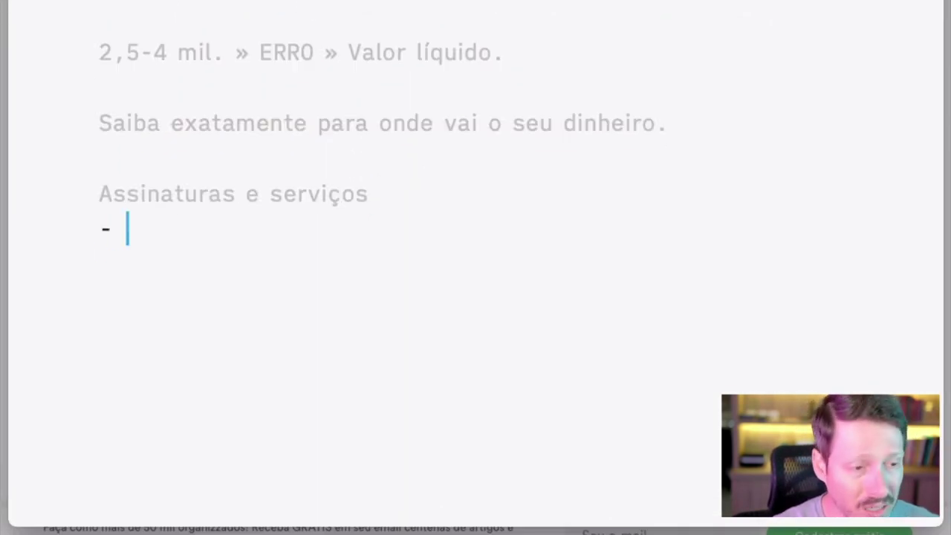
type("aplicaiti=")
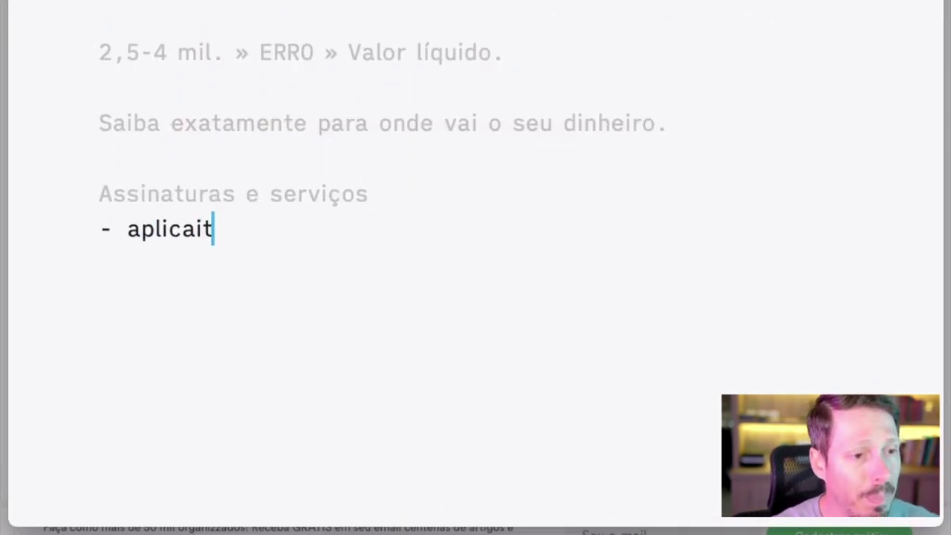
key("BackSpace")
key("BackSpace")
key("BackSpace")
key("BackSpace")
type("tivo")
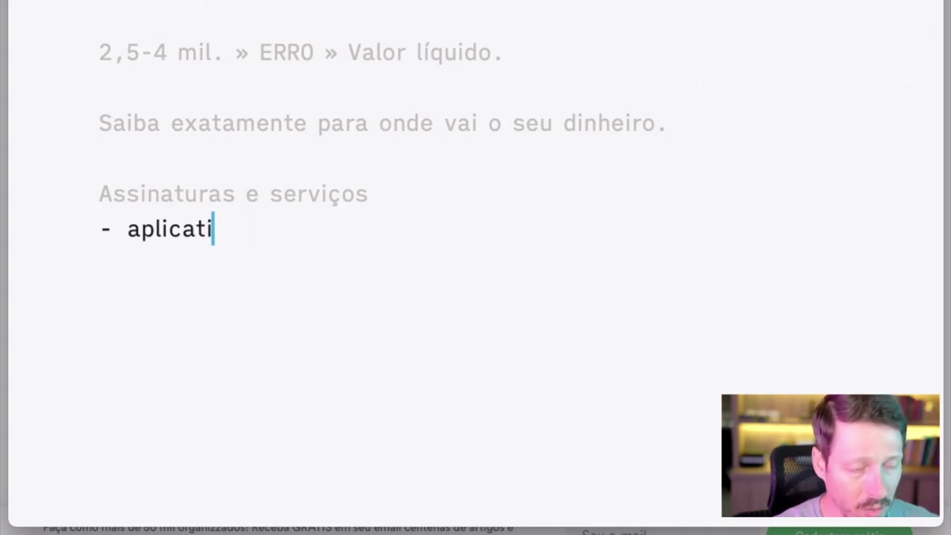
key("Return")
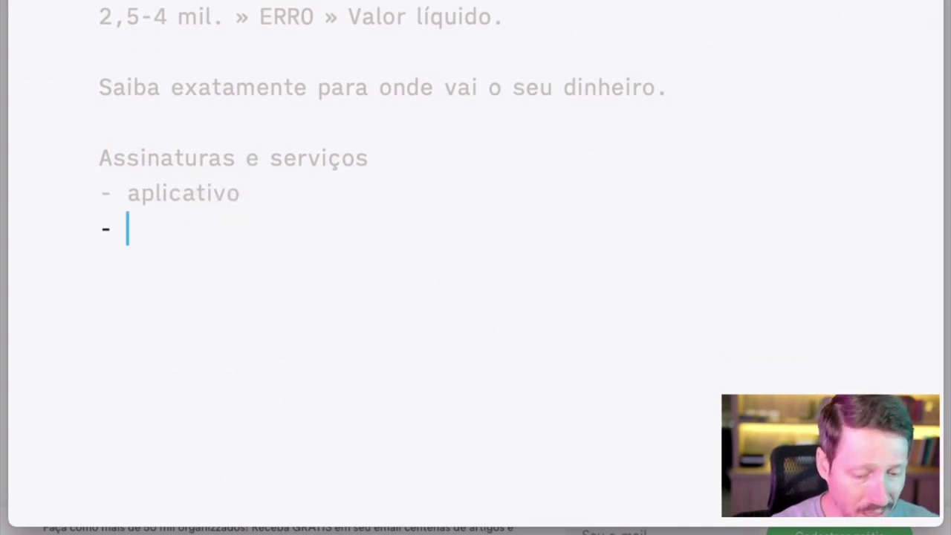
type("software'")
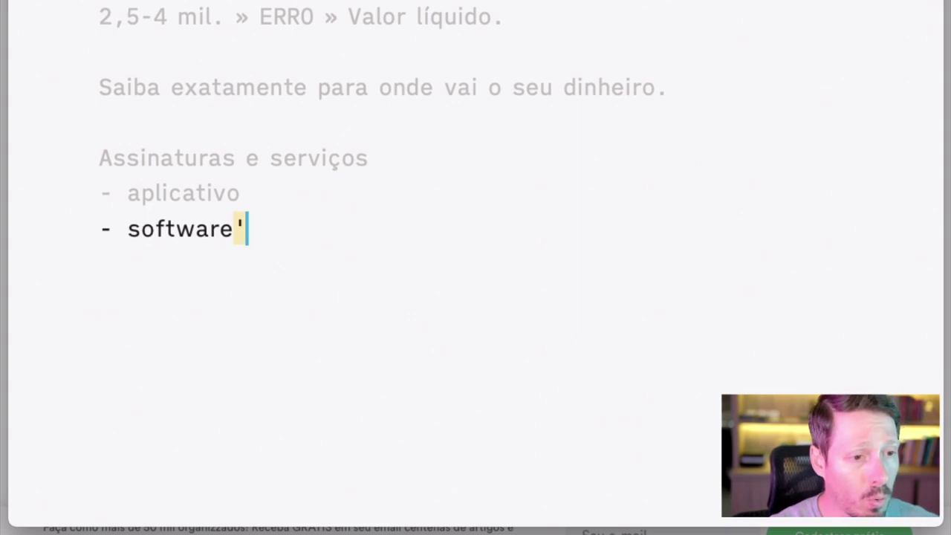
key("Return")
type("clube de leitura")
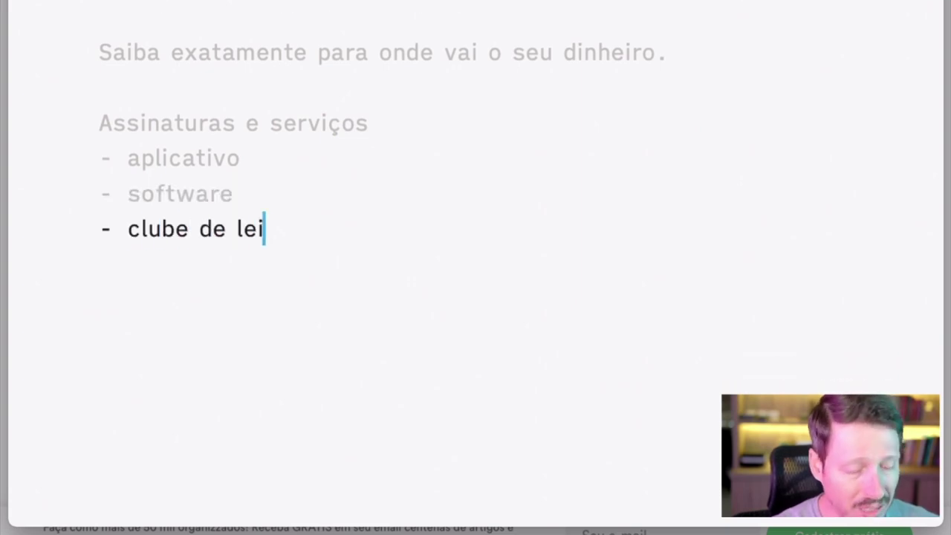
- Add two more bullets to the list, "netflix, amazon, google, apple" and "= FORTUNA"
key("Return")
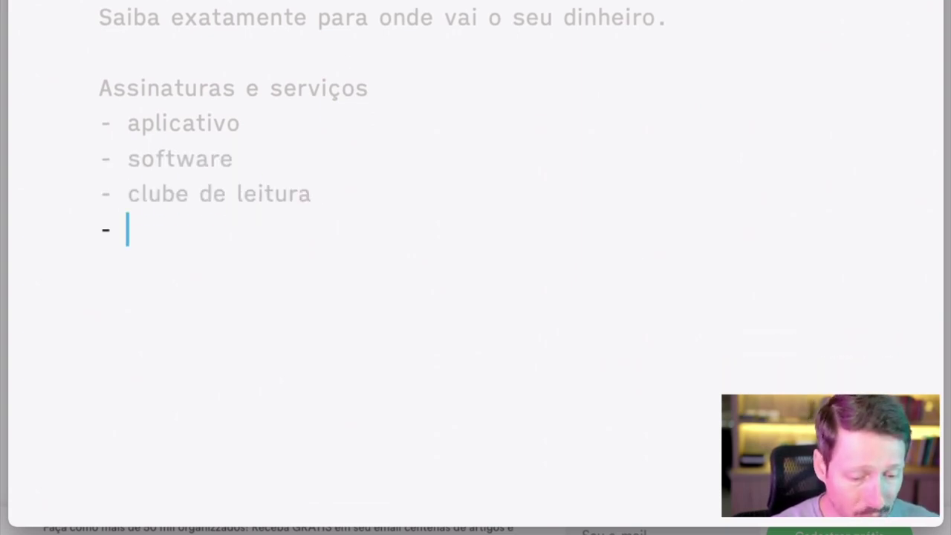
type("netflix, ama")
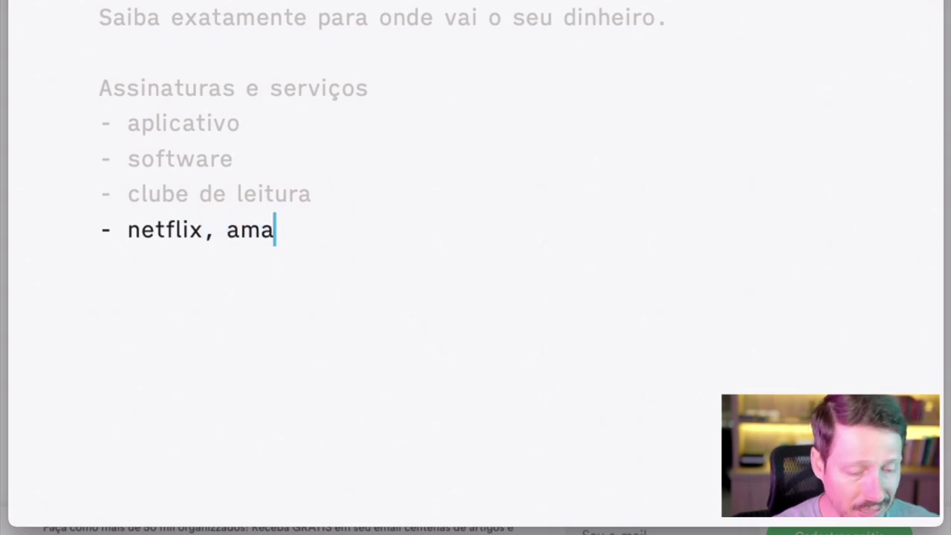
type("zon, google, apple")
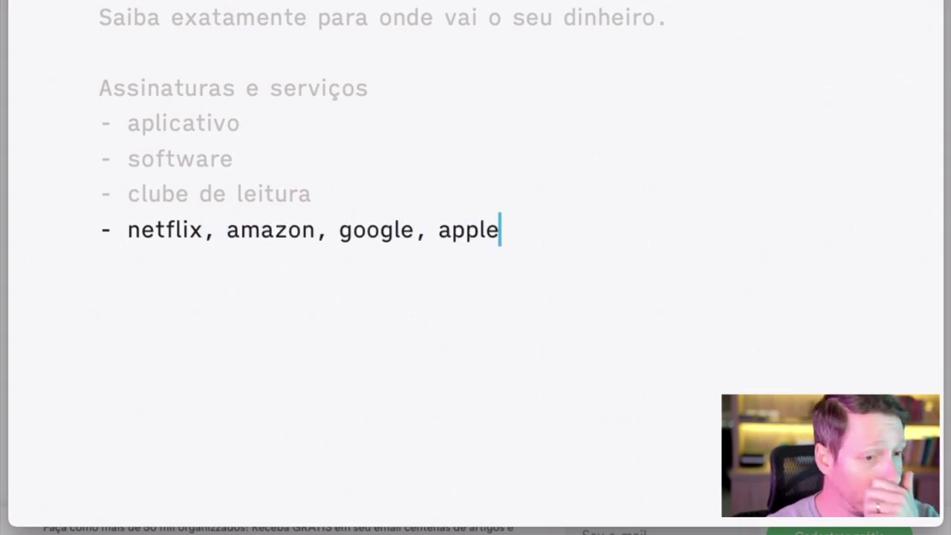
key("Return")
type("= FORT")
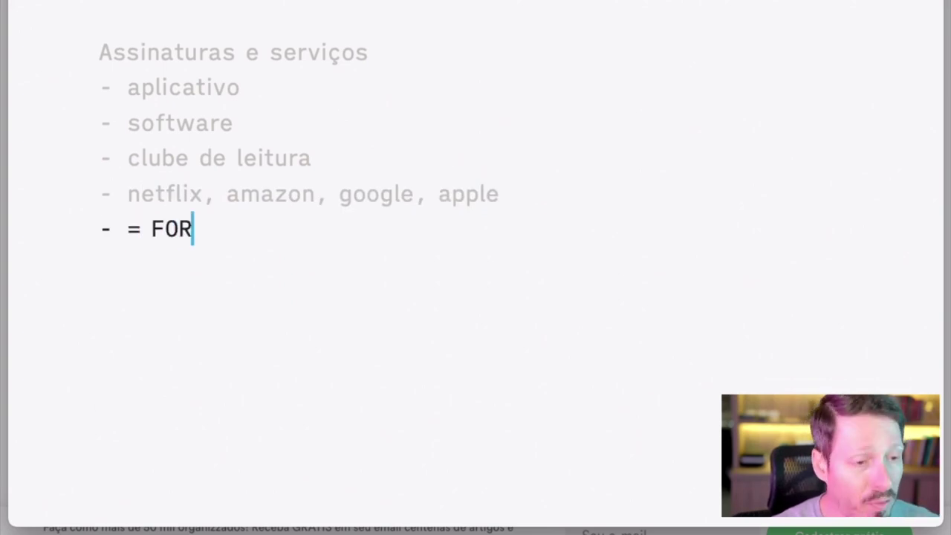
type("UNA")
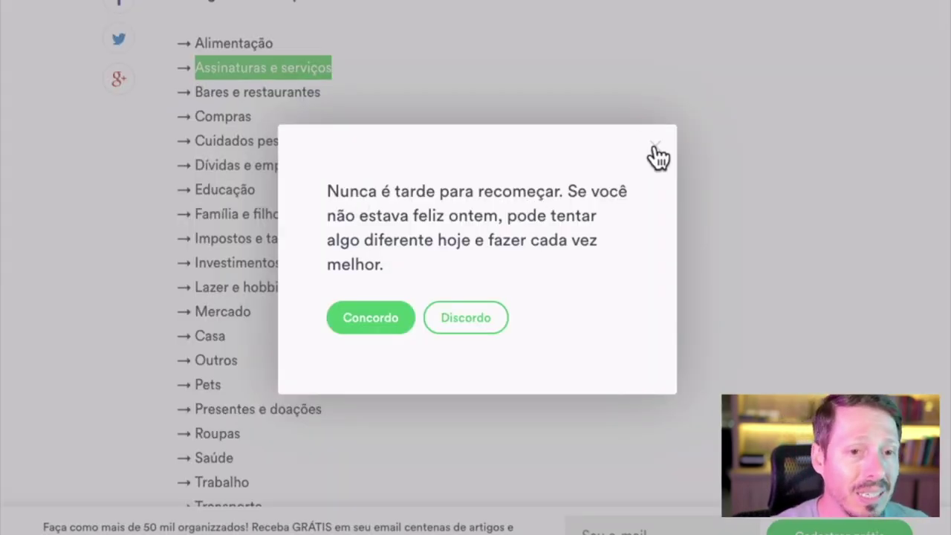
- Dismiss the pop-up on the Organizze article, review the remaining expense categories down to Viagem, and look at the Organizze home page
left_click(655, 146)
scroll(240, 159, "down", 1)
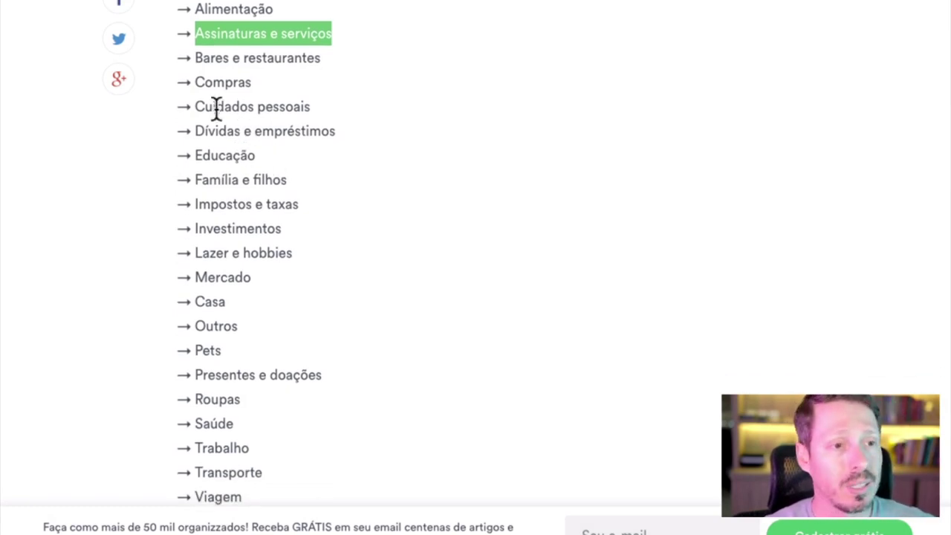
scroll(246, 121, "down", 1)
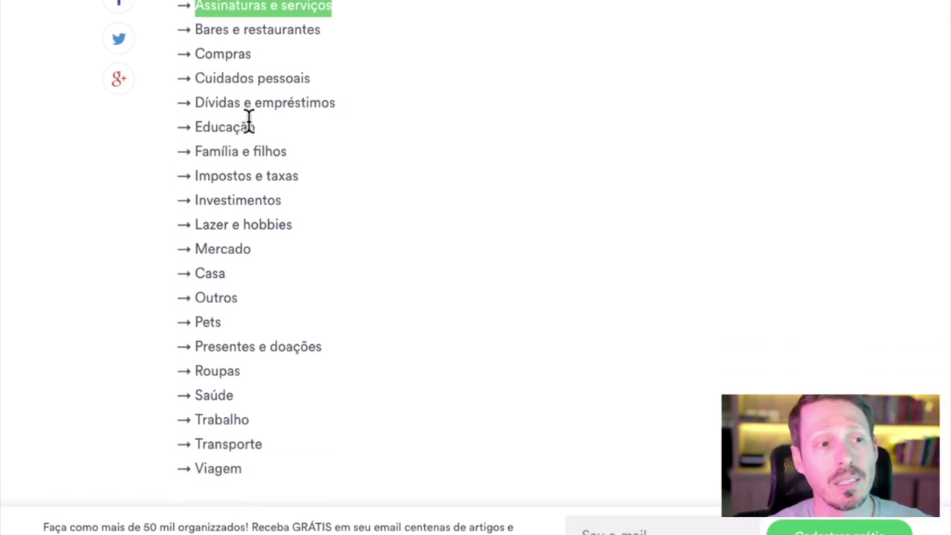
scroll(298, 119, "down", 1)
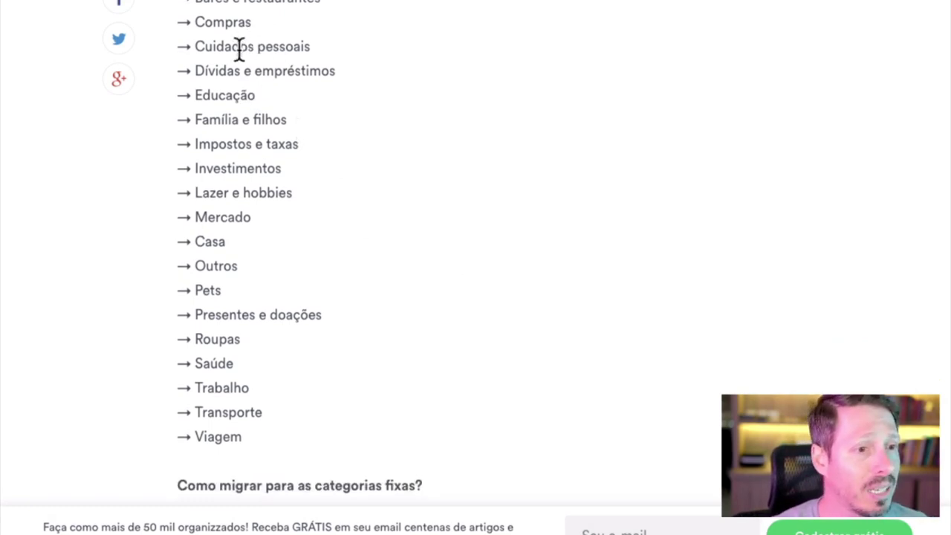
scroll(282, 187, "down", 2)
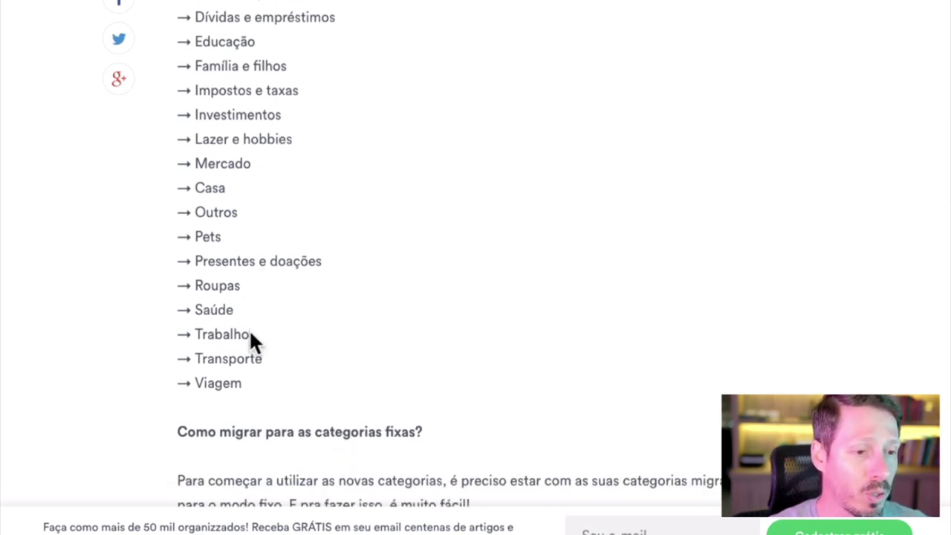
scroll(556, 158, "up", 15)
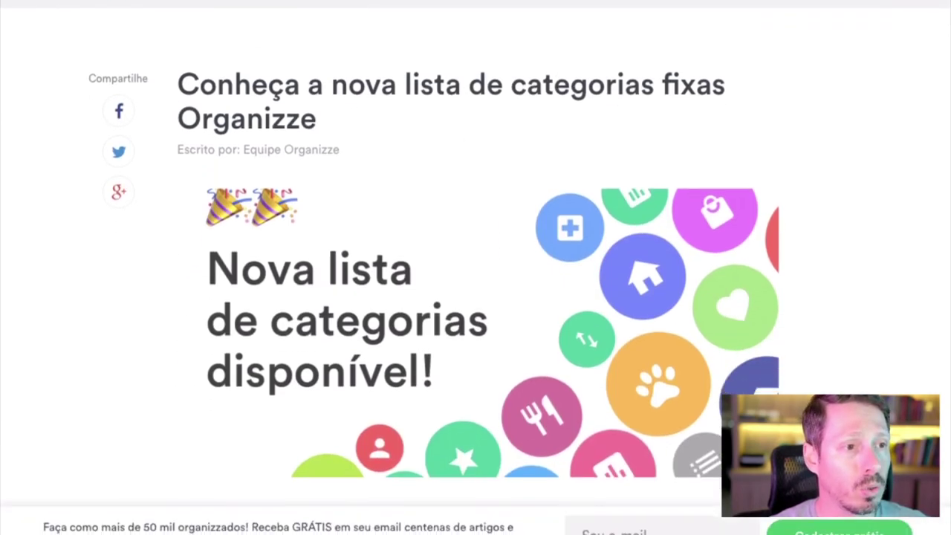
key("alt+Left")
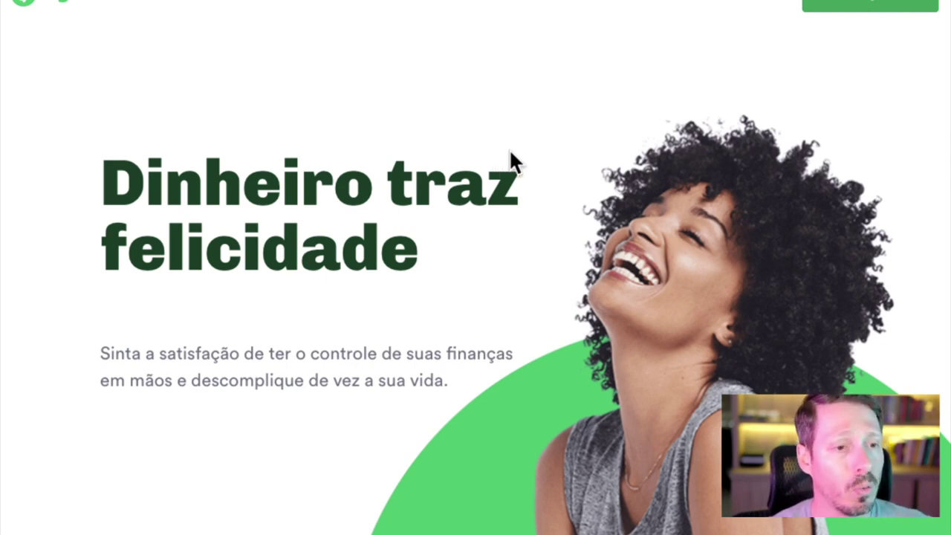
scroll(518, 141, "down", 10)
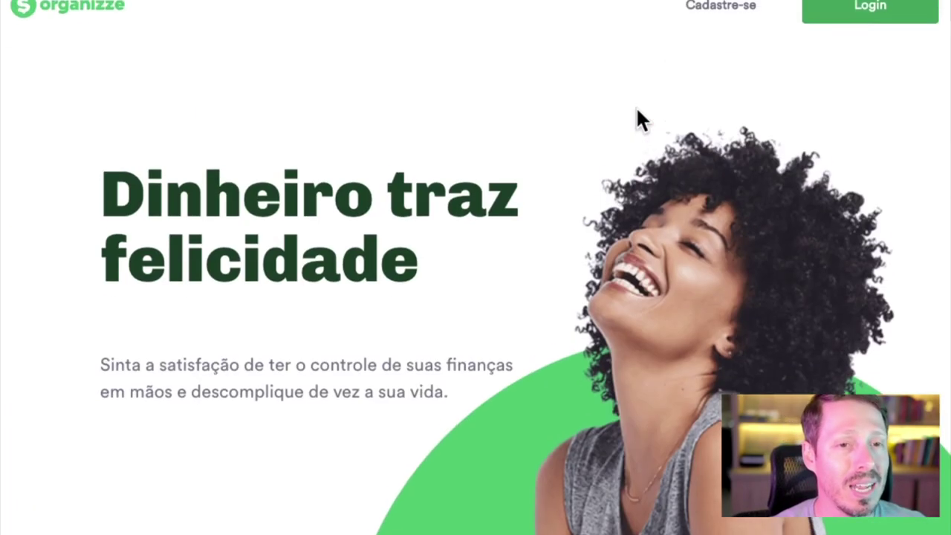
scroll(636, 106, "down", 1)
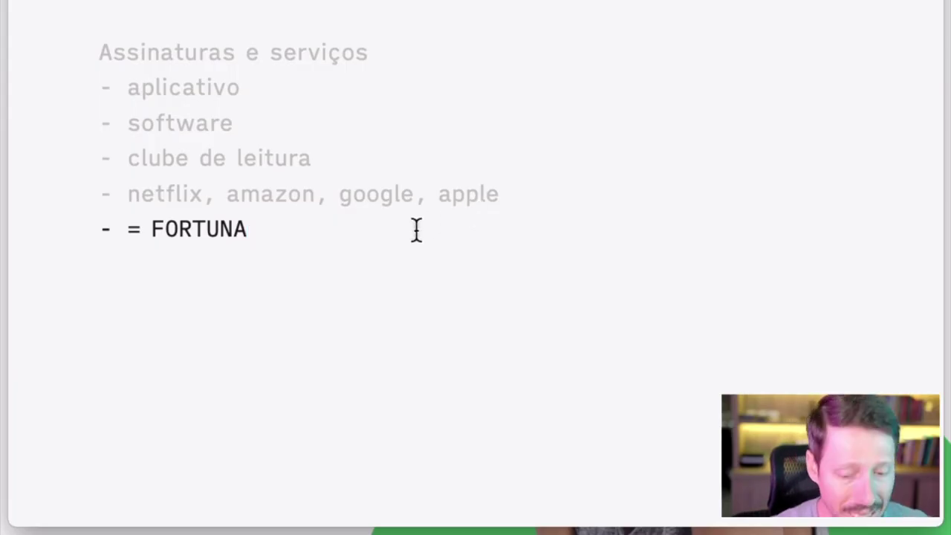
- In the notes, add the paragraph "Identificar despesas e categorizá-las." below the bullet list
key("Return")
key("Return")
type("c")
key("BackSpace")
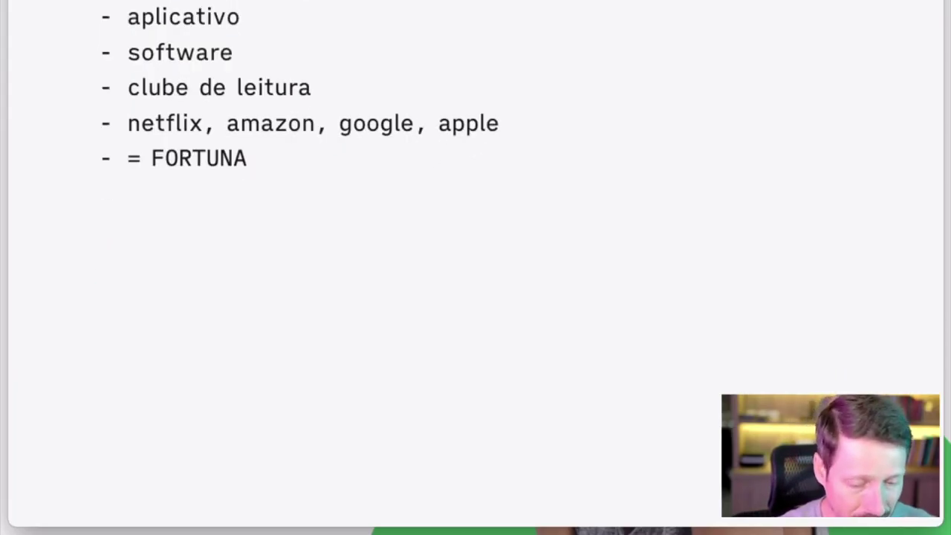
type("Identificar despesas")
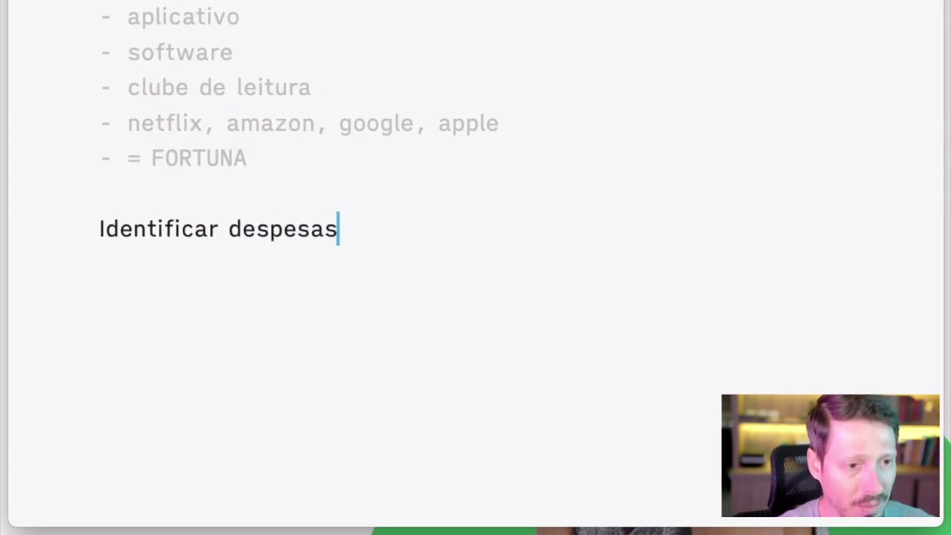
type(" e categorizá-las.")
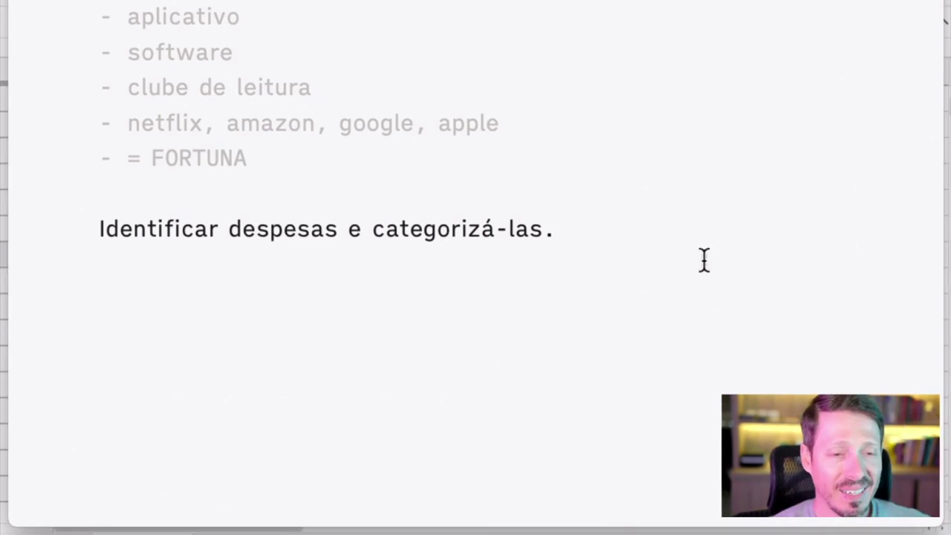
- Start a new section with the heading "# 2" below the paragraph about categorising expenses
key("Return")
key("Return")
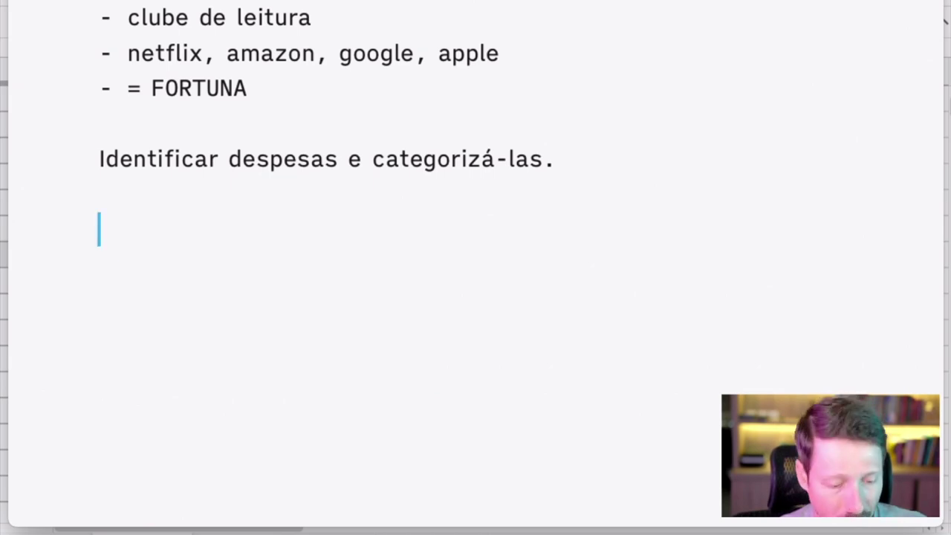
type("#")
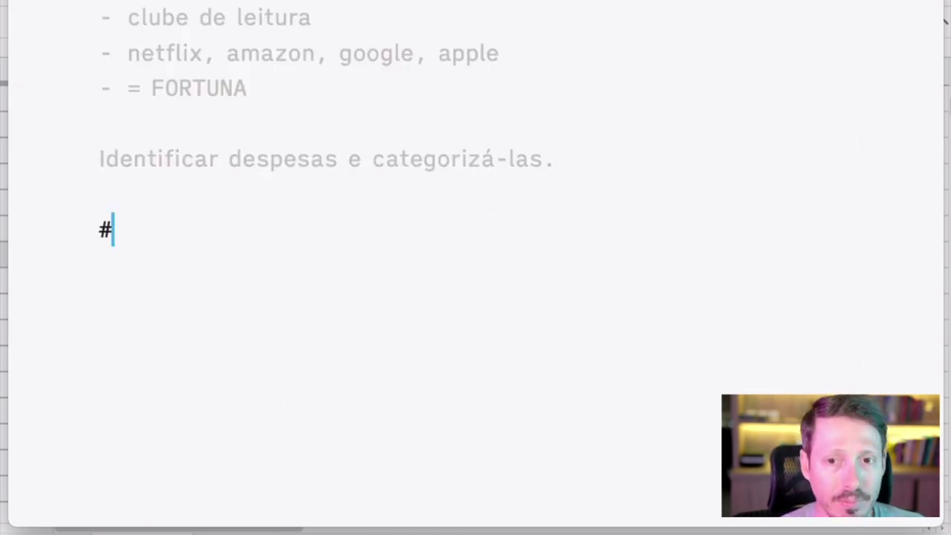
type("2")
key("Left")
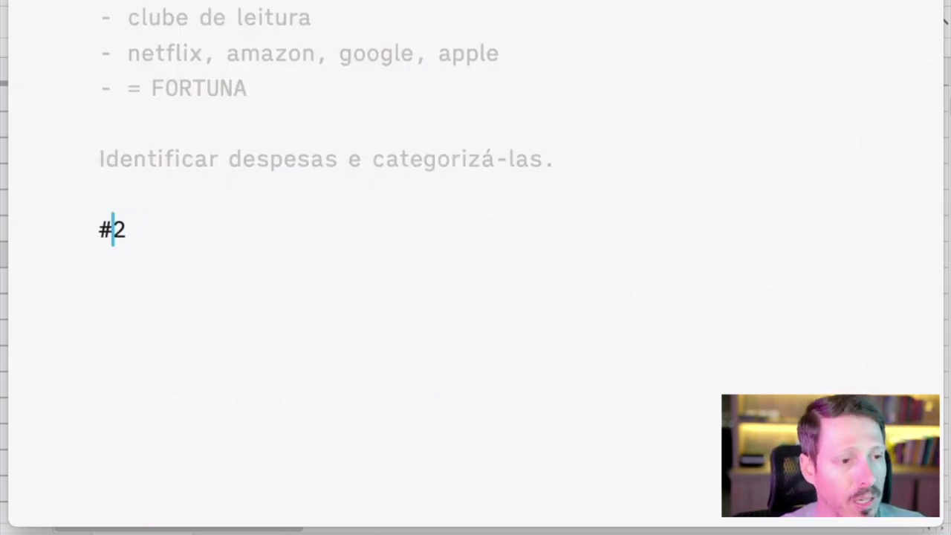
key("Right")
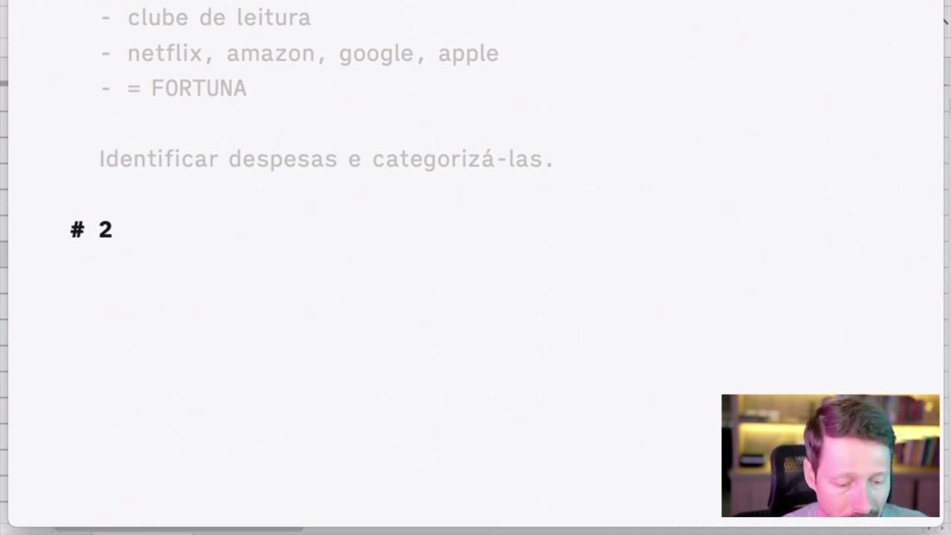
- Complete the section 2 heading as "# 2 Definição de objetivos" and start an empty paragraph below it
type("Definiç")
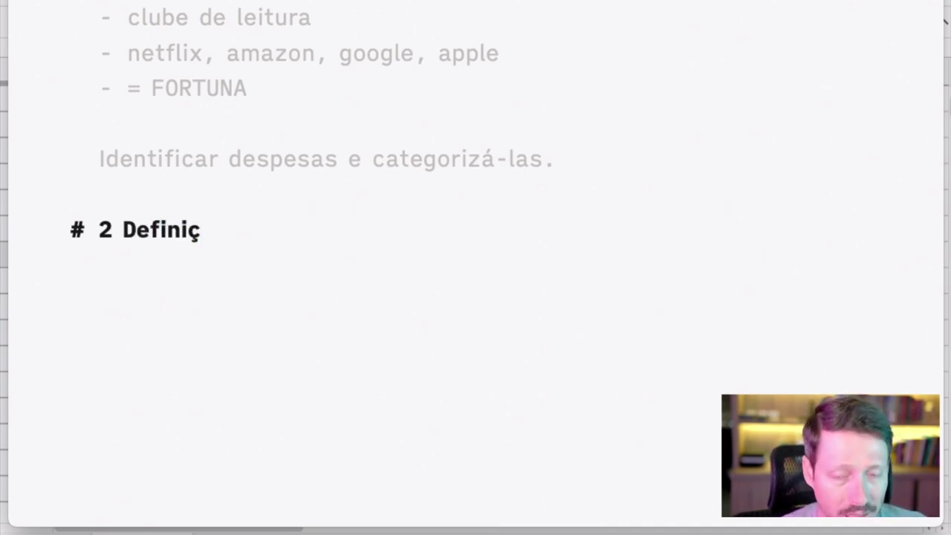
type("ào ")
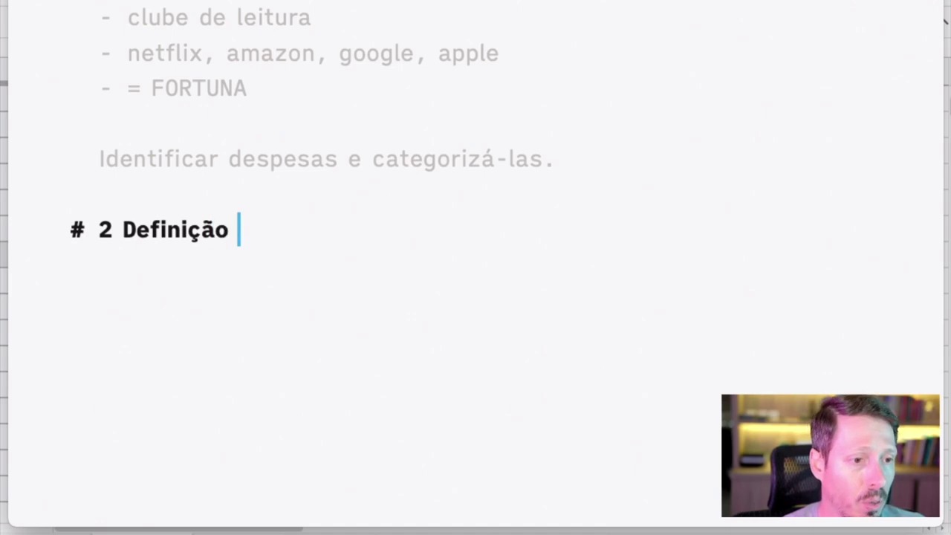
type("de objetivos")
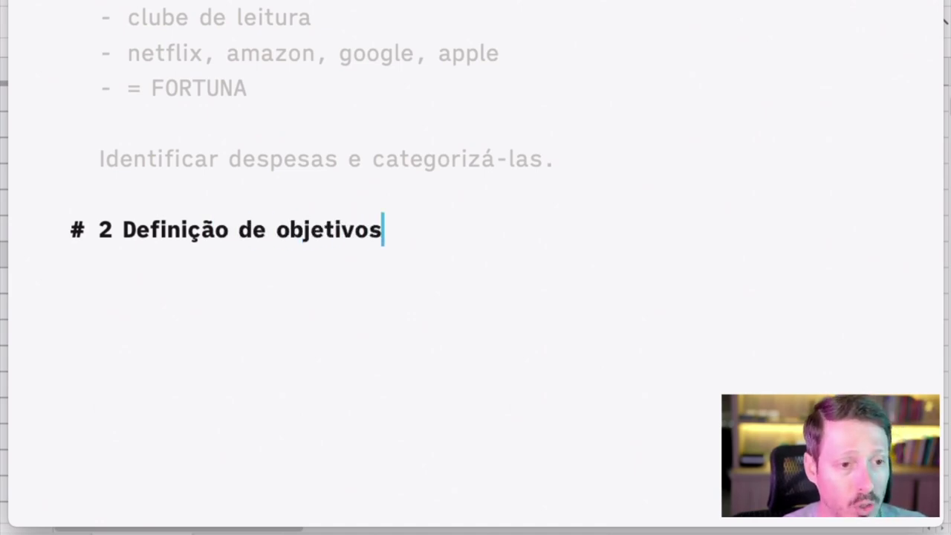
key("Return")
key("Return")
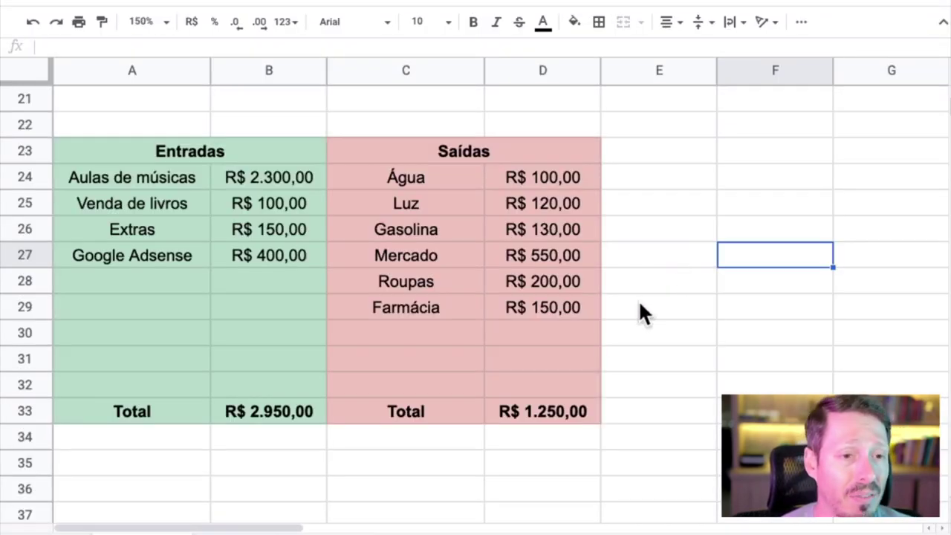
- In the spreadsheet, circle the whole green Entradas table with the red annotation pen
left_click(710, 338)
left_click_drag(711, 340, 717, 341)
left_click(741, 260)
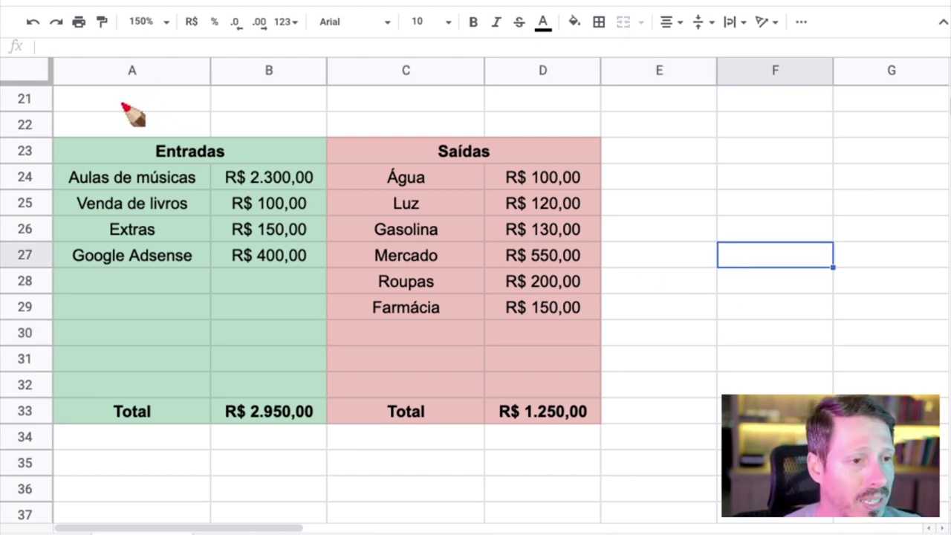
mouse_move(123, 104)
left_mouse_down()
mouse_move(32, 152)
mouse_move(41, 385)
left_mouse_up()
mouse_move(64, 437)
left_mouse_down()
mouse_move(333, 456)
mouse_move(306, 248)
mouse_move(248, 100)
mouse_move(154, 104)
left_mouse_up()
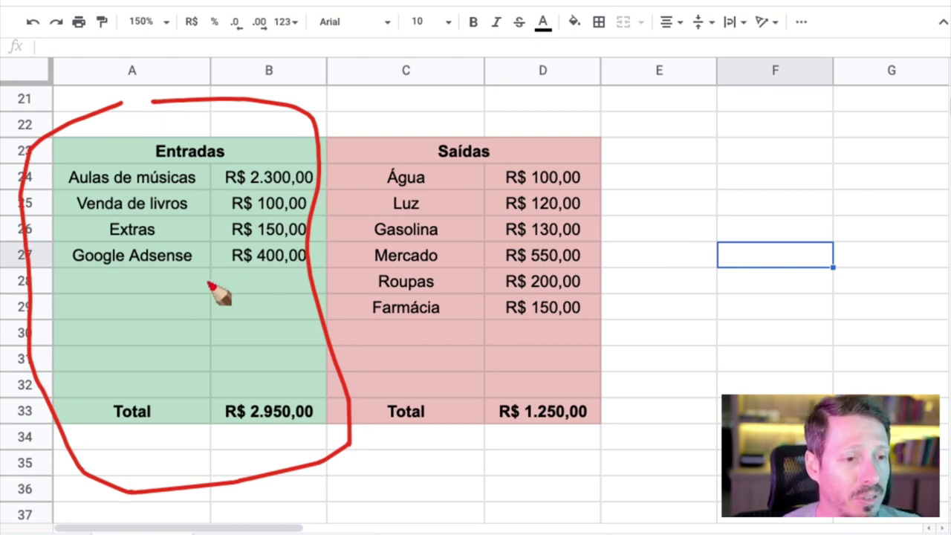
- Mark the four income rows with short red dashes, and underline the R$ 400,00 value and the Entradas total
left_click_drag(207, 281, 276, 282)
left_click_drag(202, 170, 212, 170)
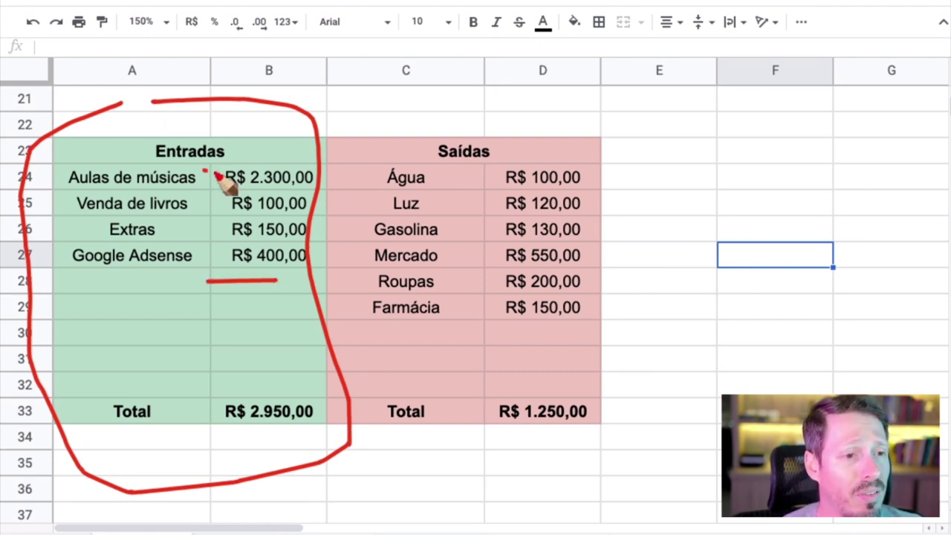
left_click_drag(195, 201, 209, 202)
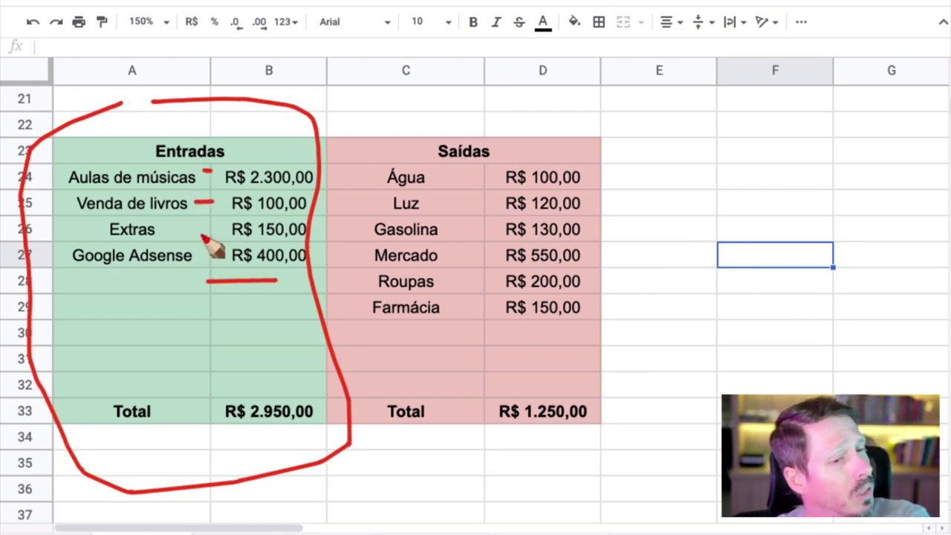
mouse_move(199, 235)
left_mouse_down()
mouse_move(212, 232)
mouse_move(213, 253)
left_mouse_up()
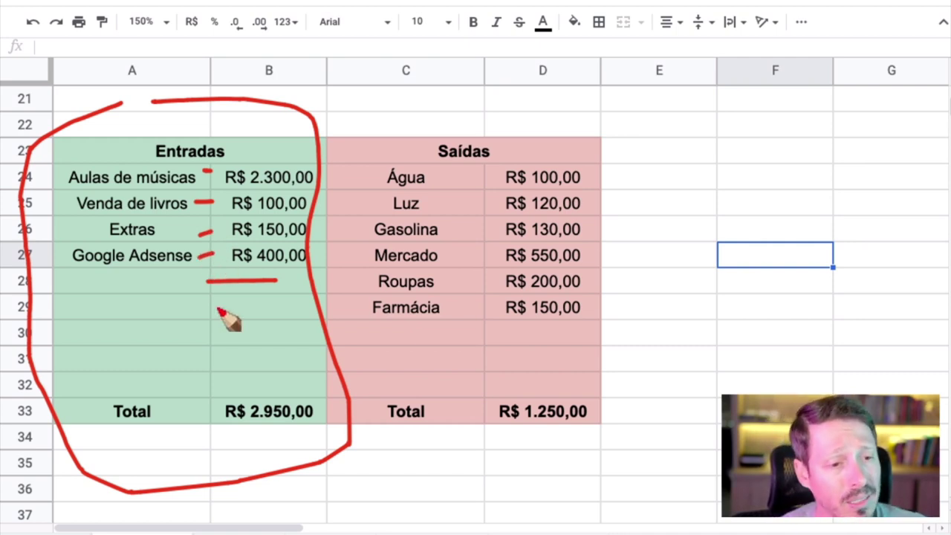
left_click_drag(226, 437, 297, 439)
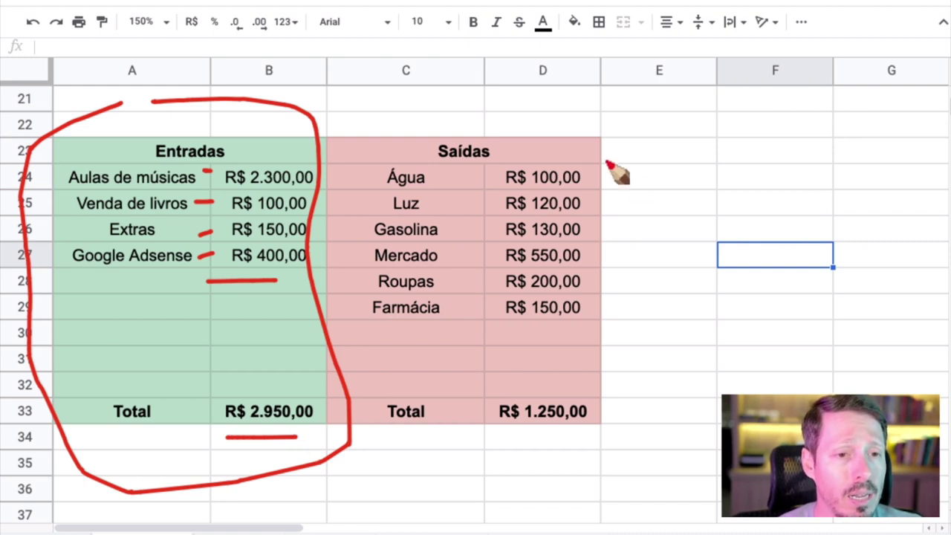
- Draw a red bracket beside the expense values, underline the Saídas total, and clear all annotations
mouse_move(600, 325)
left_mouse_down()
mouse_move(648, 230)
mouse_move(635, 165)
left_mouse_up()
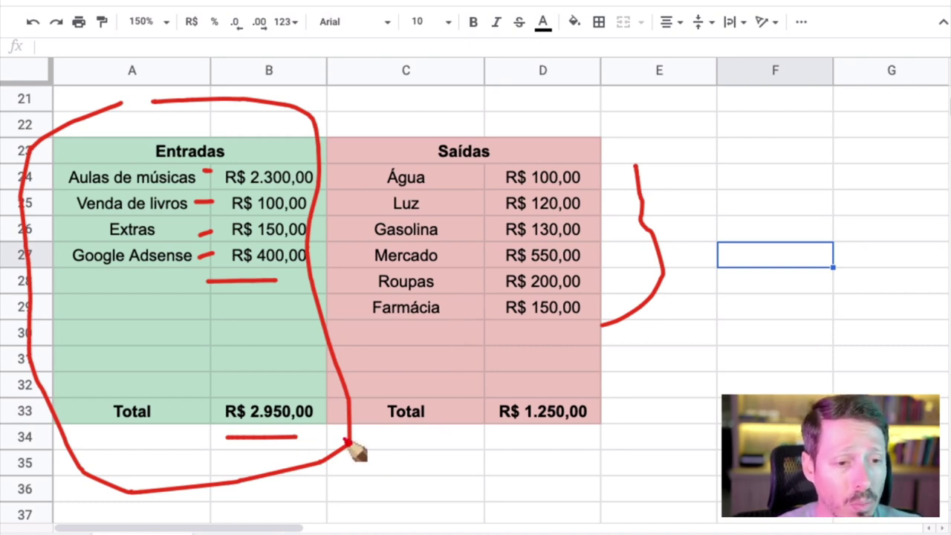
left_click_drag(343, 439, 546, 444)
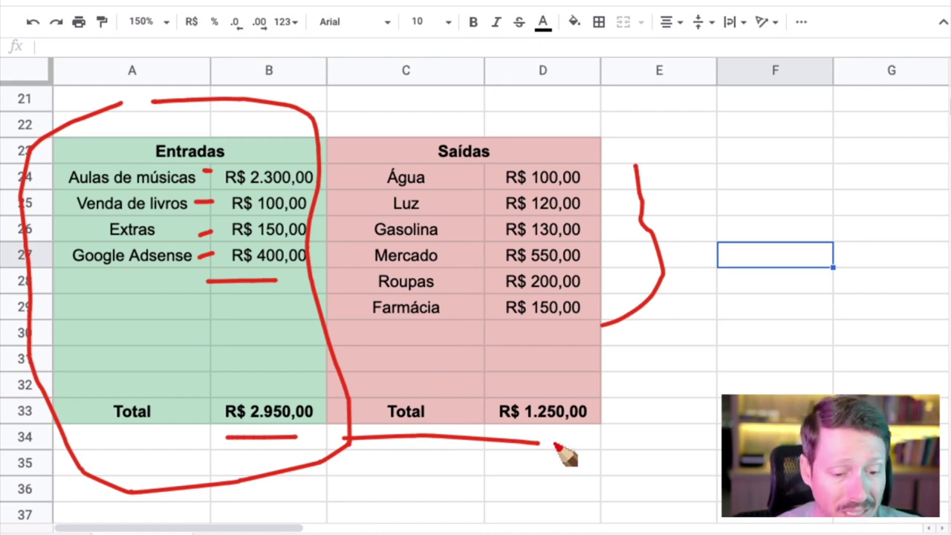
key("Escape")
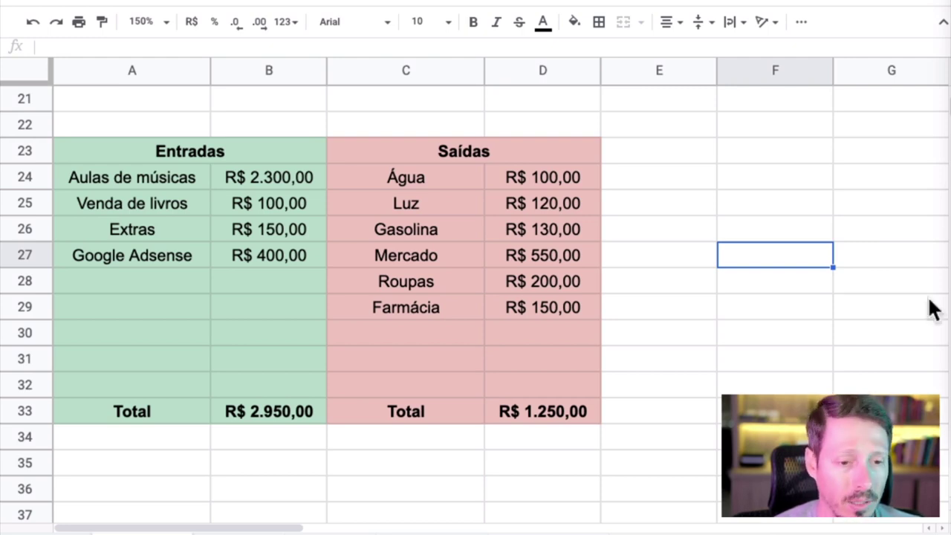
- Switch back to the notes and write "Livro Pai Rico Pai Pobre" under the "Definição de objetivos" heading
key("super+Tab")
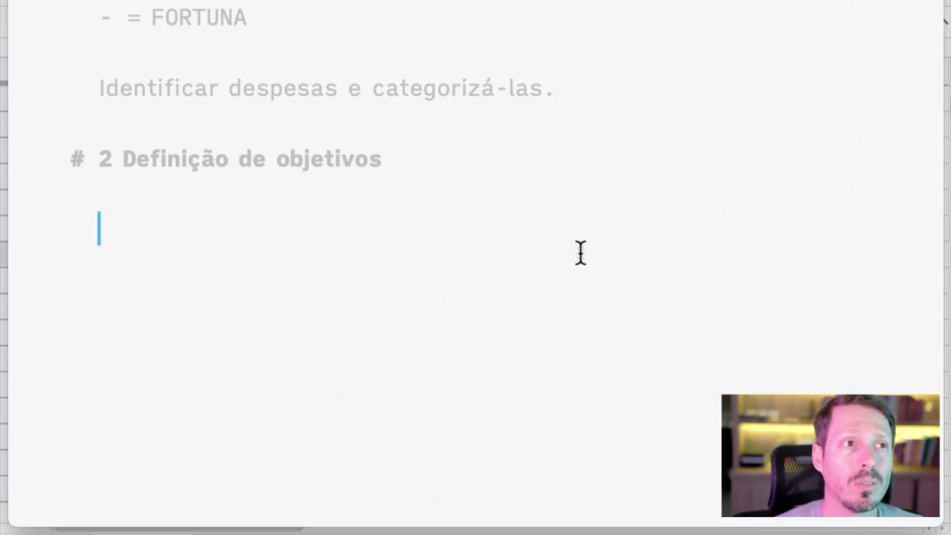
type("Livr")
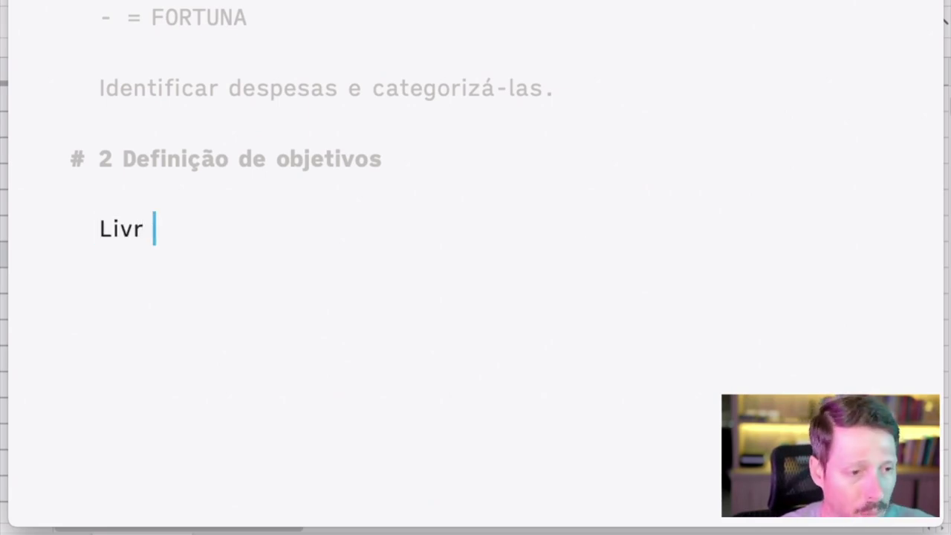
key("BackSpace")
type("o Pai")
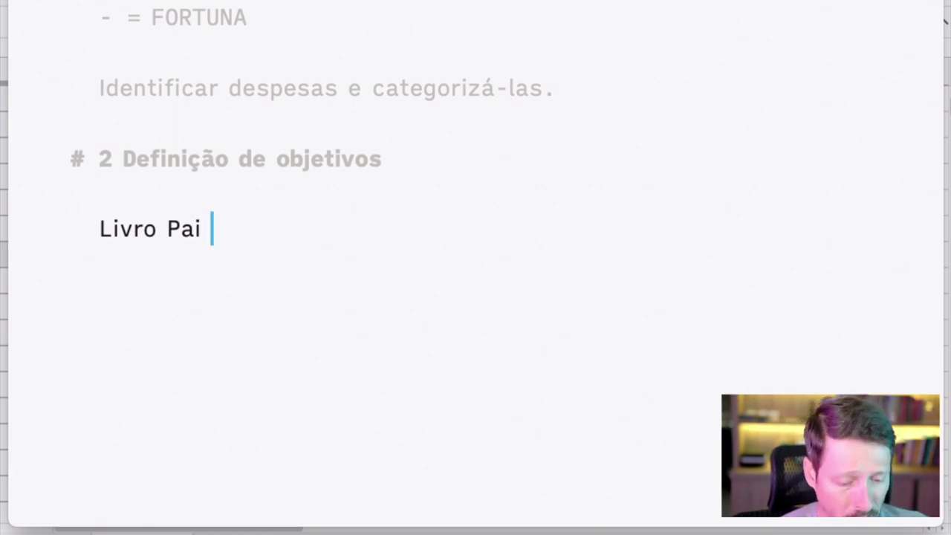
type(" Rico Pai Pobre")
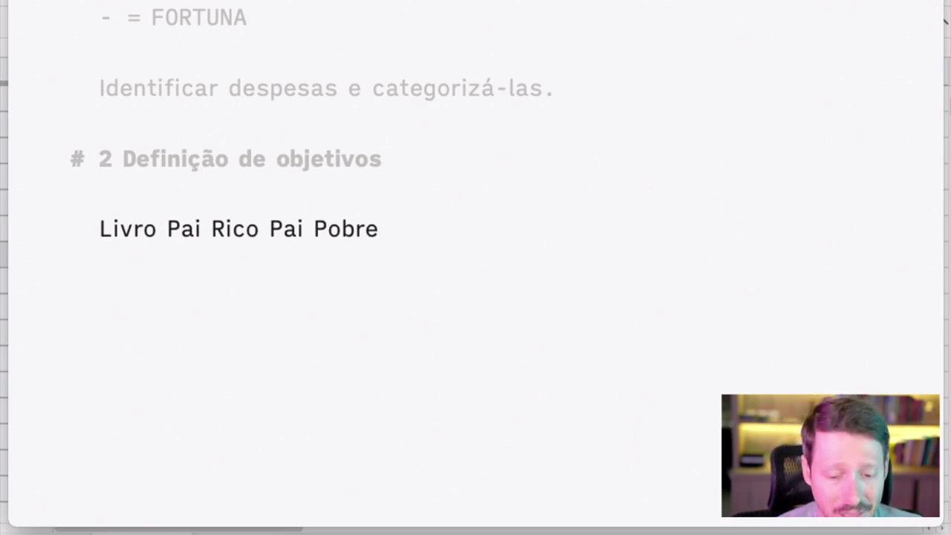
- Start a bullet list below the book title with the item "Aprendizado financeiro."
key("Return")
key("Return")
type("-")
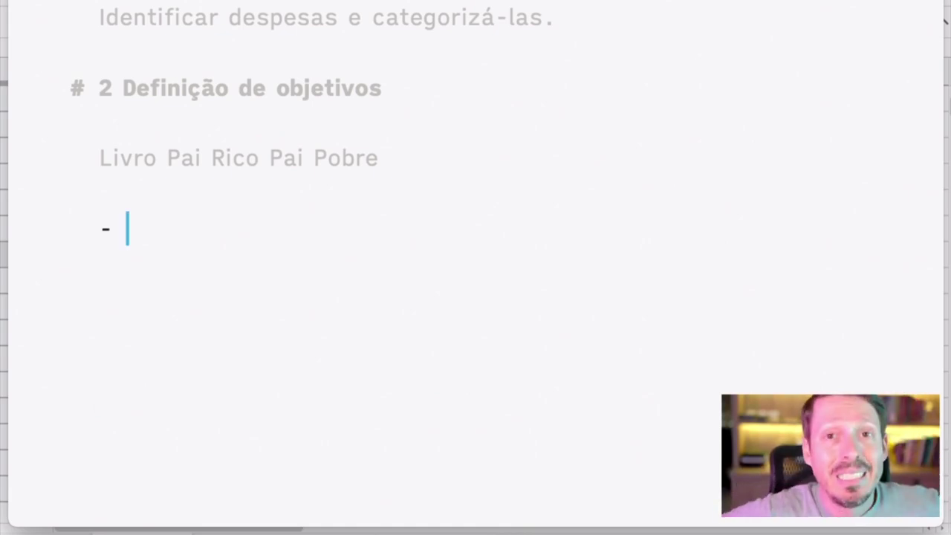
type("Aprend")
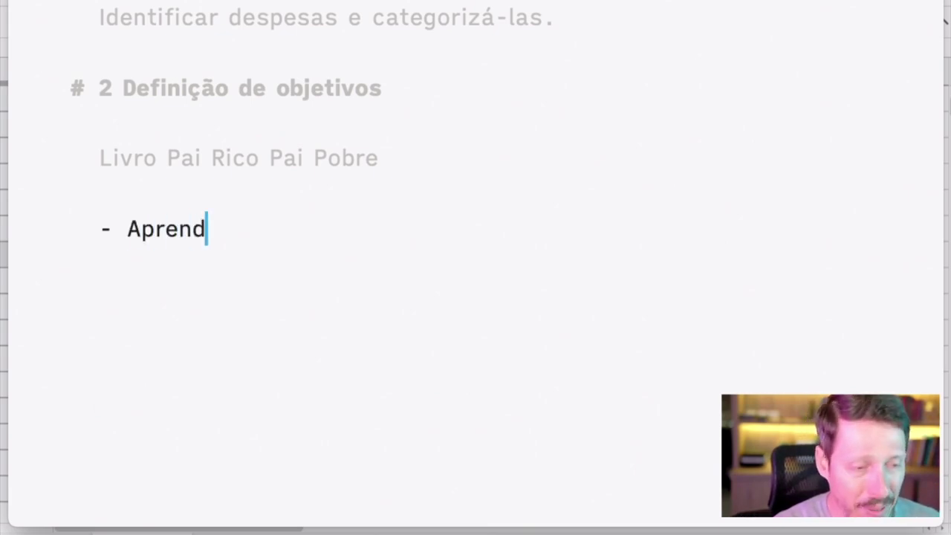
type("izado financeiro.")
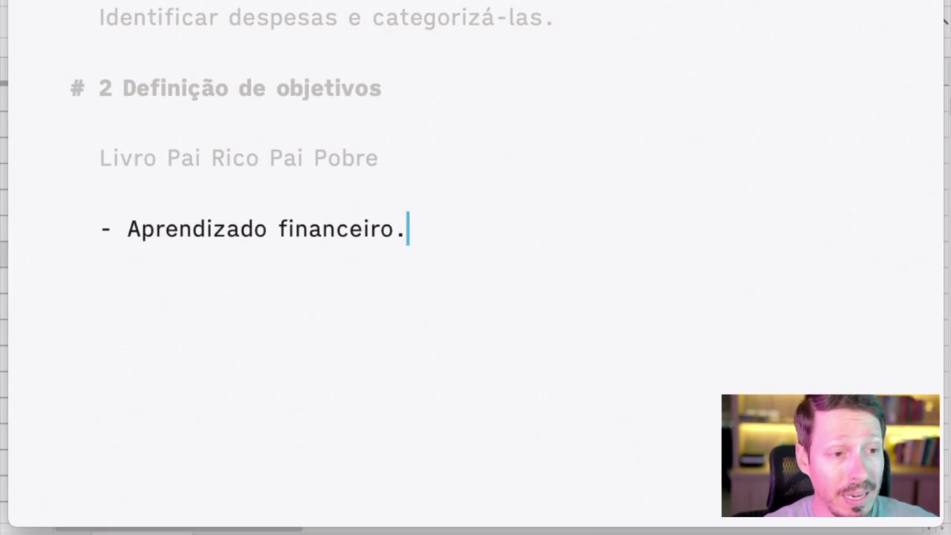
- Add a second bullet reading "Aprender a economizar (bons hábitos, frugalidade)."
key("Return")
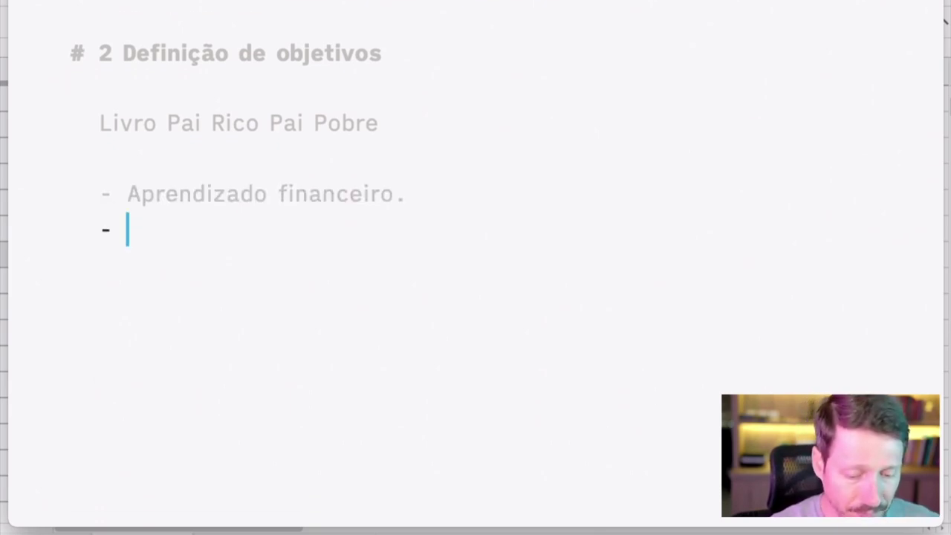
type("Aprender ")
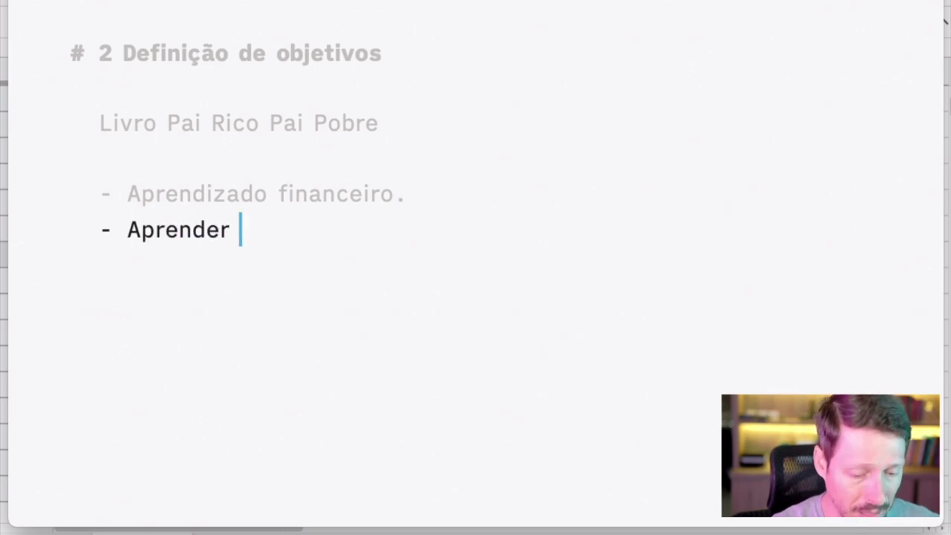
type("a economizar (bon")
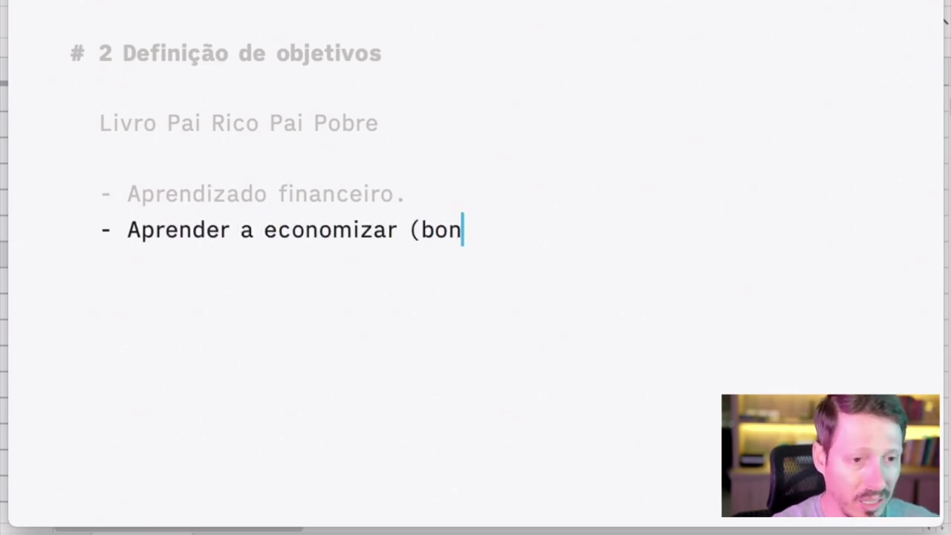
type("s hátibos")
key("BackSpace")
key("BackSpace")
key("BackSpace")
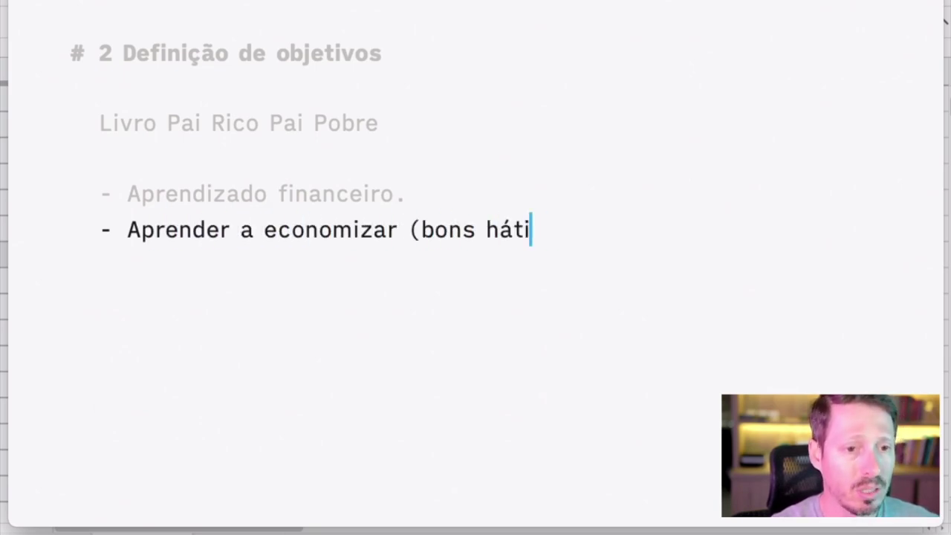
key("BackSpace")
key("BackSpace")
type("bitos, f")
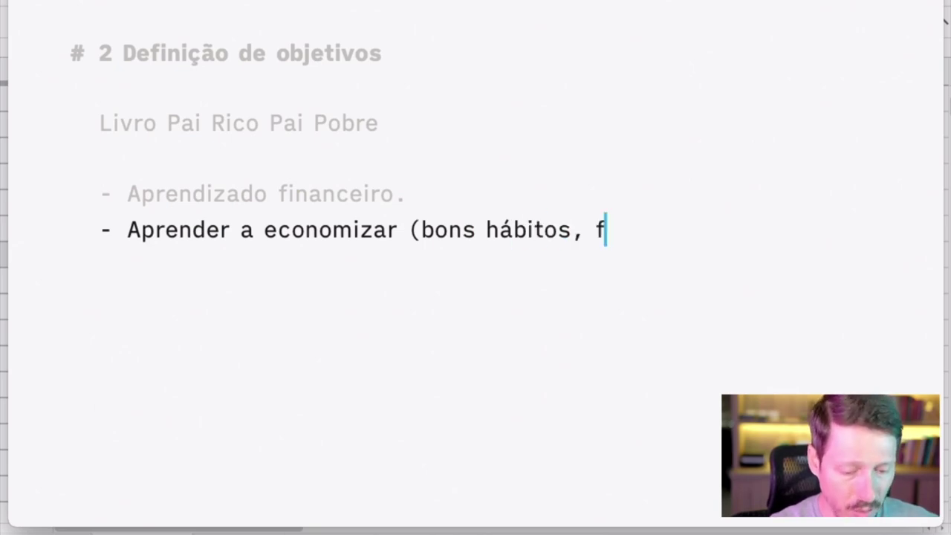
type("rugalidade")
key("BackSpace")
key("BackSpace")
key("BackSpace")
key("BackSpace")
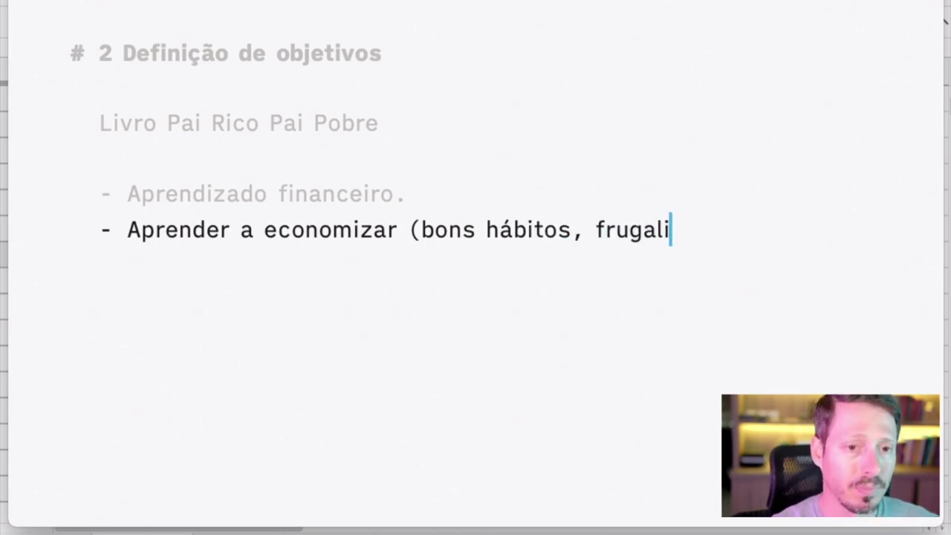
key("BackSpace")
type("idade).")
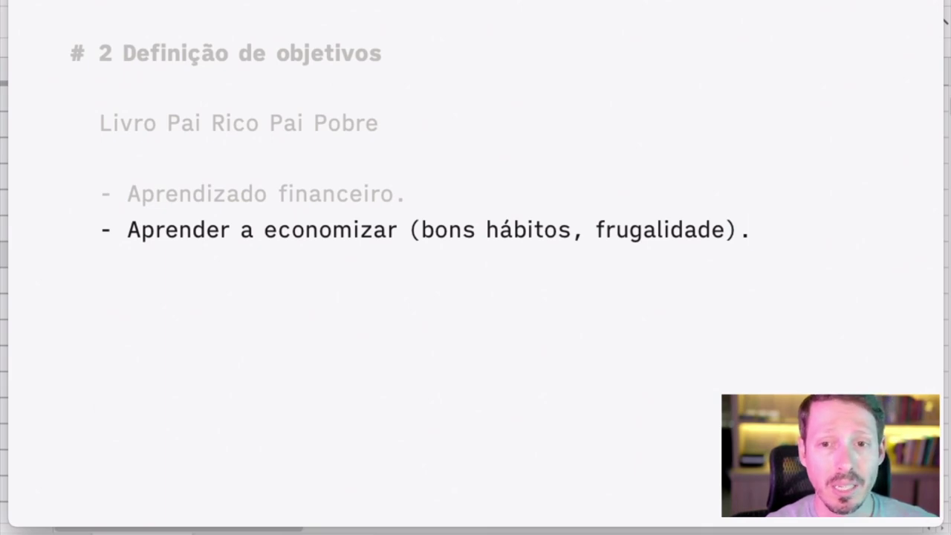
- Add a third bullet reading "Exemplo: 10 mil reais. (vencer emoções)"
key("Return")
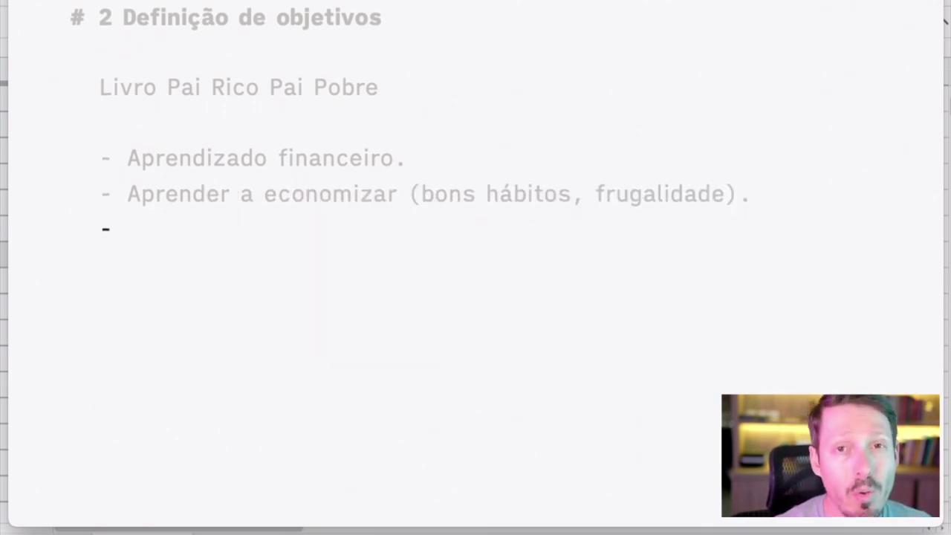
type("Exemplo:")
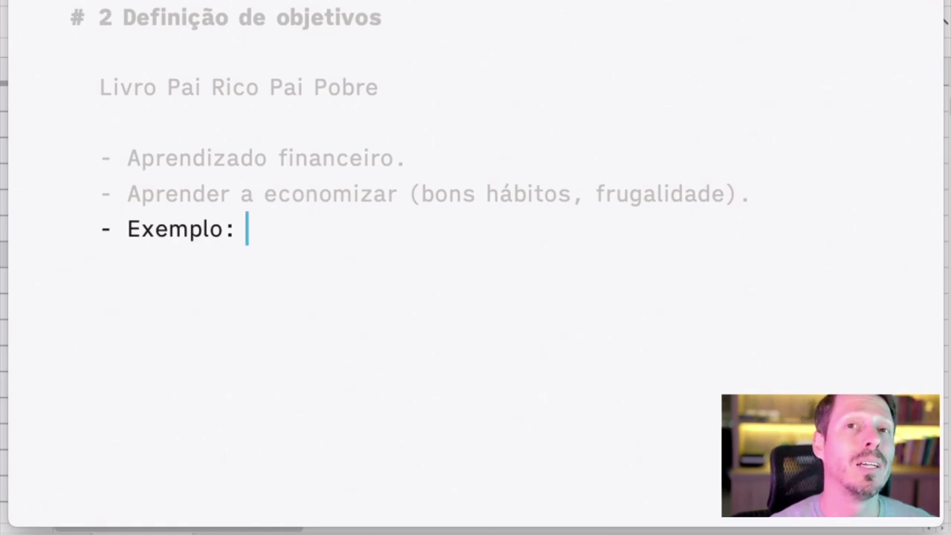
type("10 mil reais.")
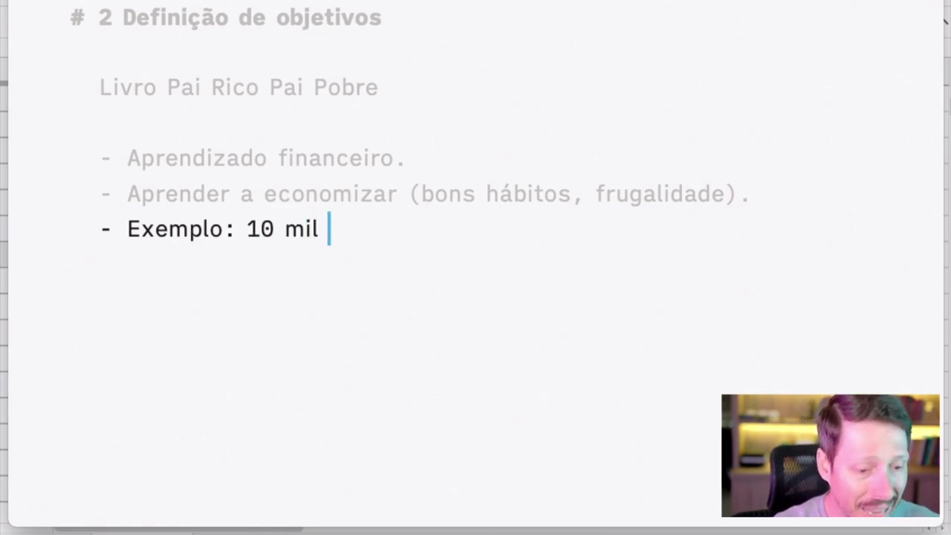
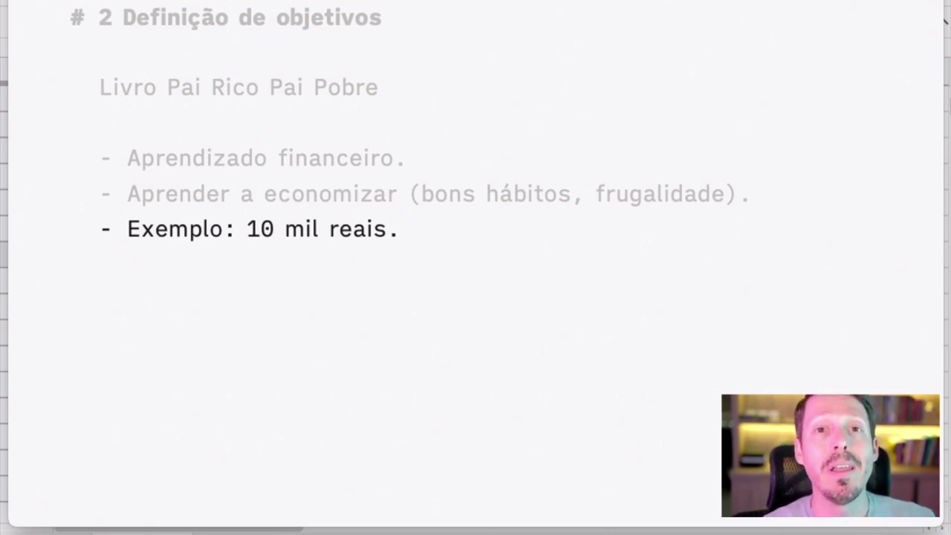
type("(ve")
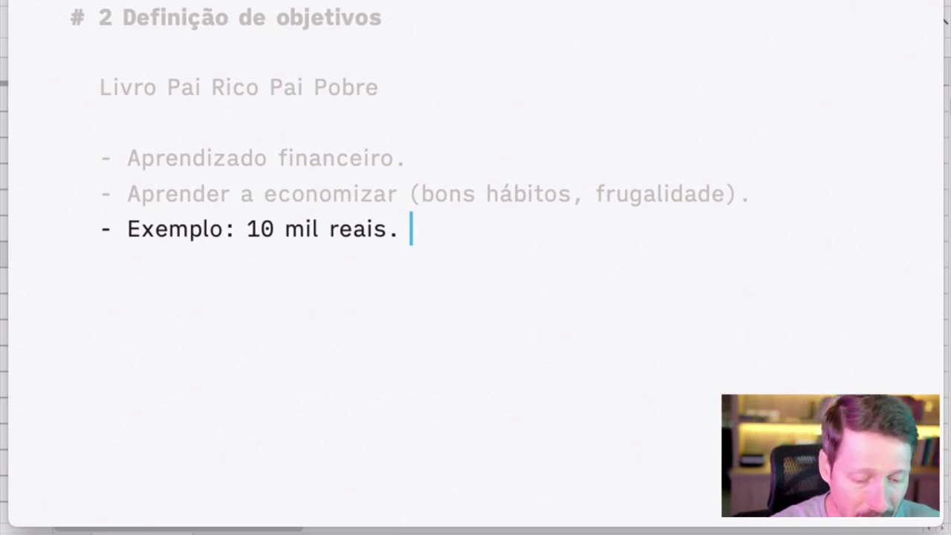
type("ncer emo")
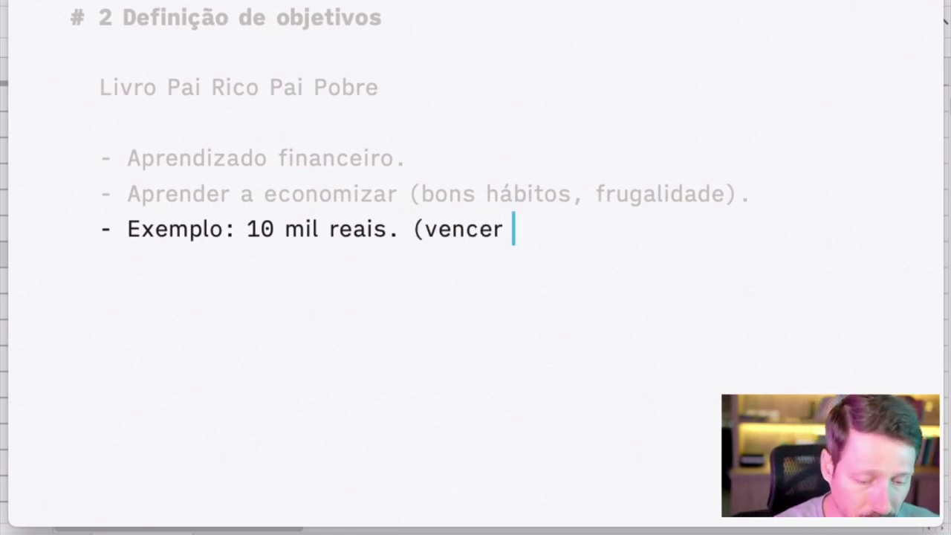
type("ções)")
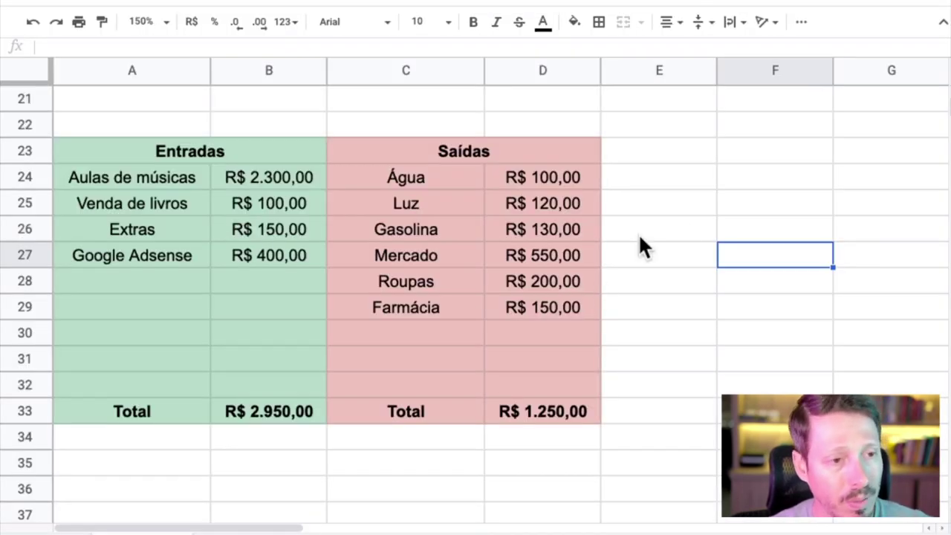
left_click(638, 236)
left_click(713, 334)
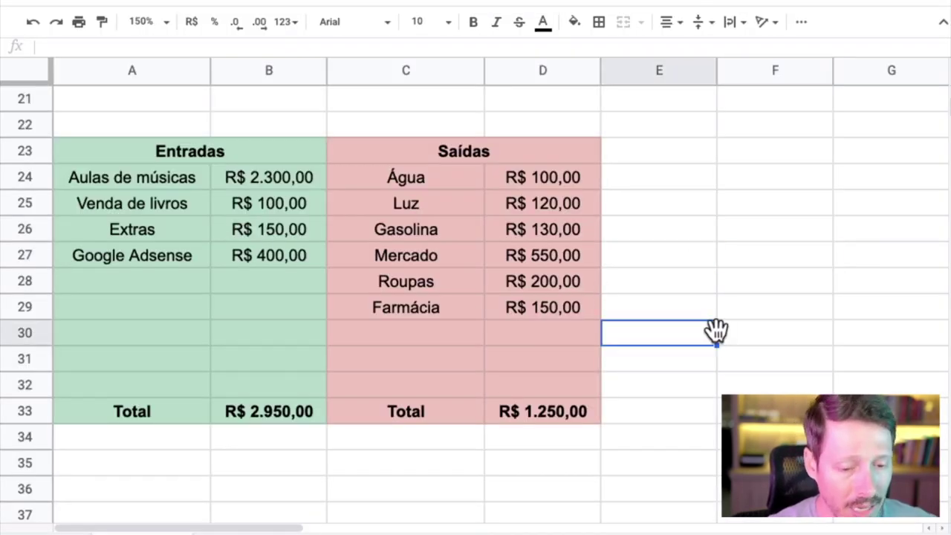
mouse_move(245, 93)
left_mouse_down()
mouse_move(148, 106)
mouse_move(15, 182)
mouse_move(106, 403)
mouse_move(358, 461)
mouse_move(622, 380)
mouse_move(591, 181)
mouse_move(405, 123)
mouse_move(242, 93)
left_mouse_up()
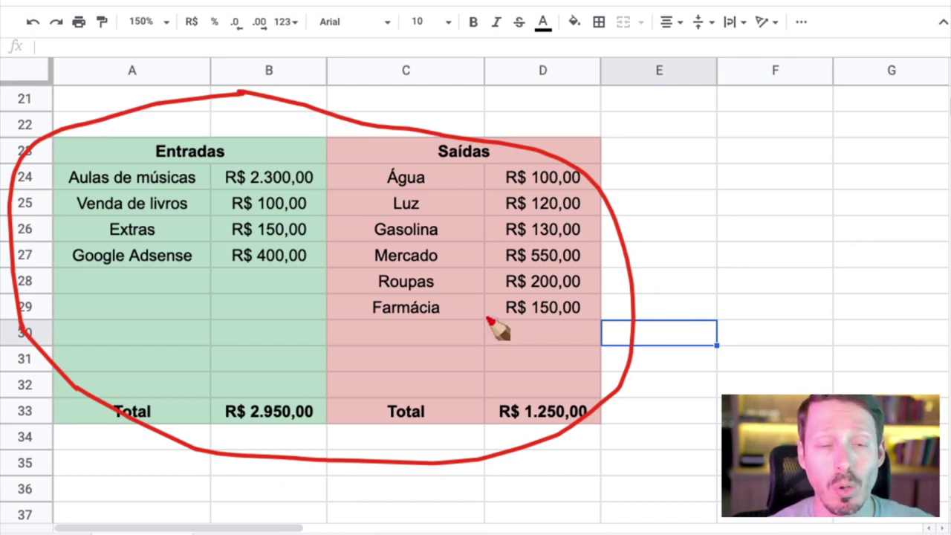
left_click_drag(518, 391, 559, 390)
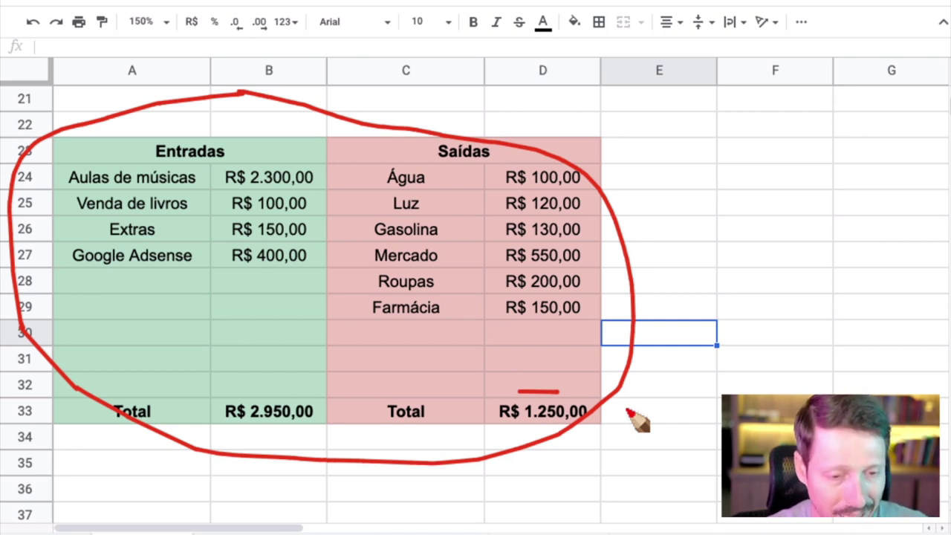
left_click(681, 386)
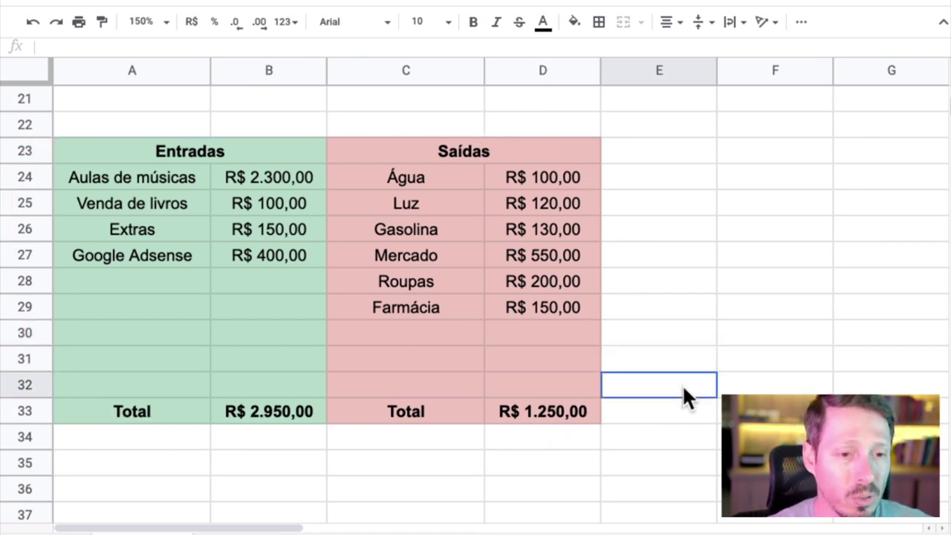
- Try amounts of 500 and 1000 for a new expense in cell D30
left_click(562, 340)
type("500")
key("Return")
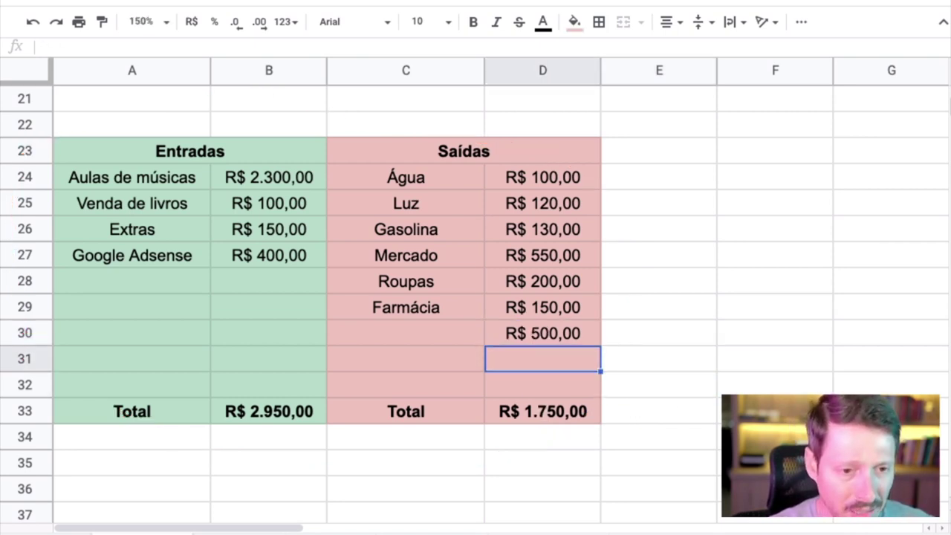
key("Up")
type("1000")
key("Return")
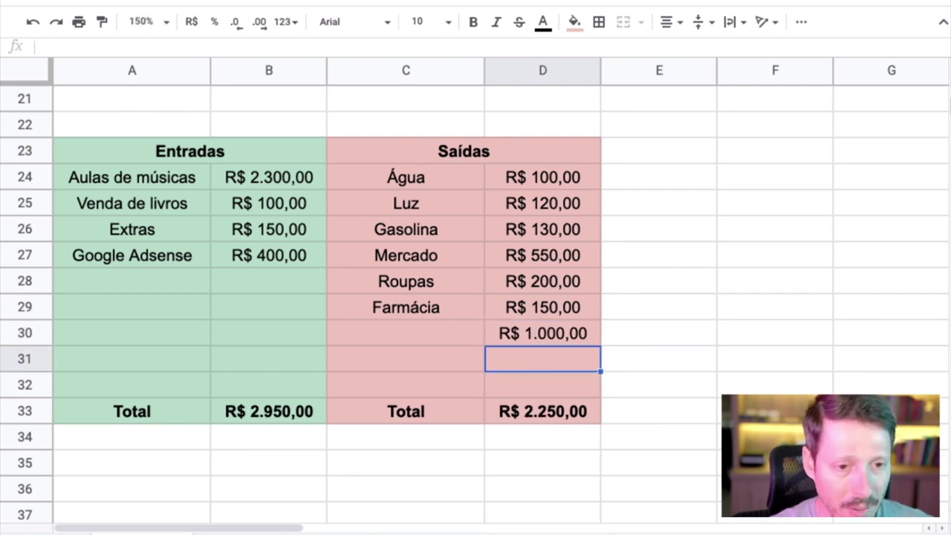
- Set the expense amount in D30 to 1500, label it "Gerais" in C30, and check the Saídas total
left_click(542, 333)
type("1500")
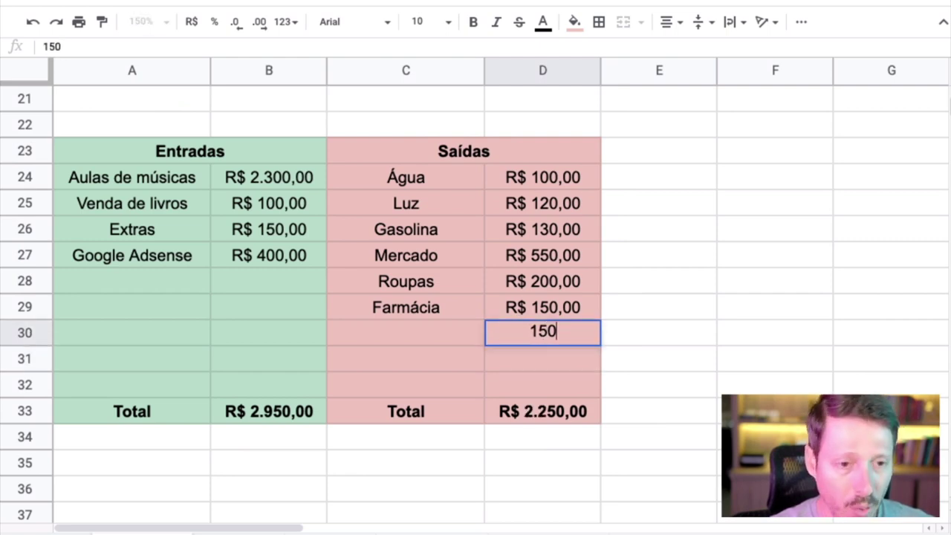
key("Return")
left_click(542, 333)
left_click(406, 332)
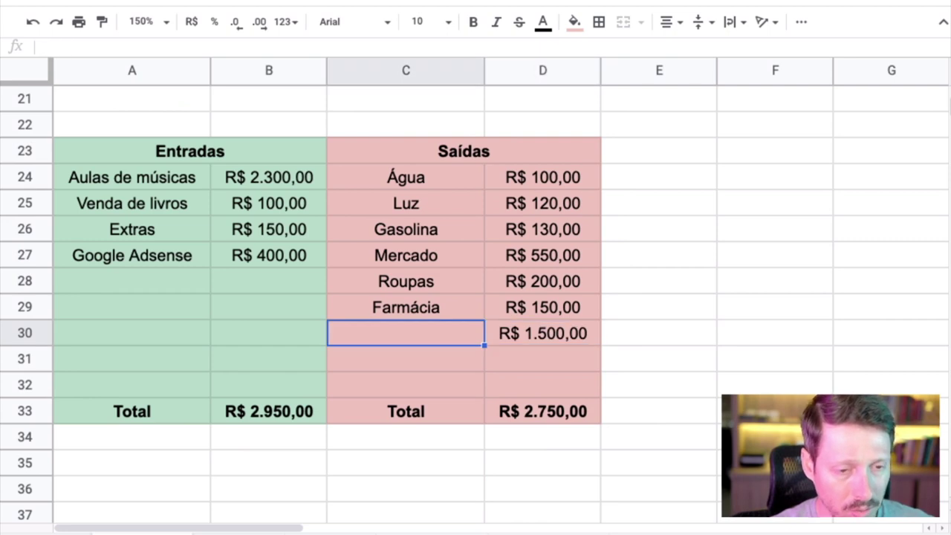
type("Gerais")
key("Return")
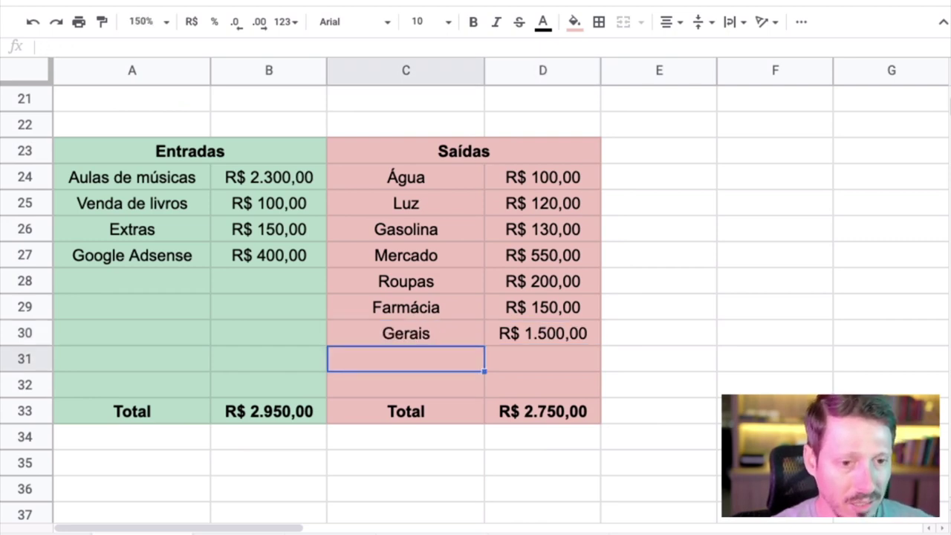
left_click(542, 384)
left_click(542, 410)
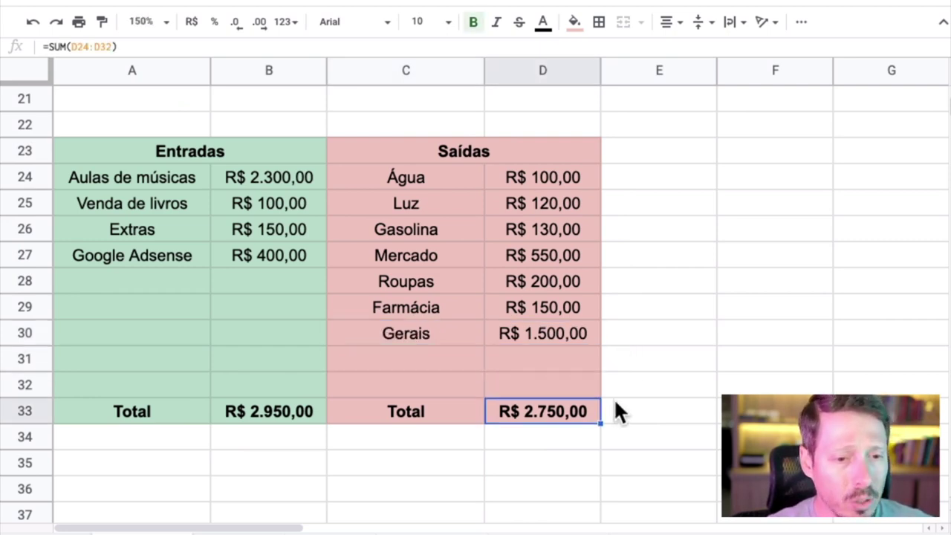
- Enter the label "Saldo" in cell C35 below the expenses total
left_click(431, 467)
type("SAlado")
key("BackSpace")
key("BackSpace")
key("BackSpace")
key("BackSpace")
key("BackSpace")
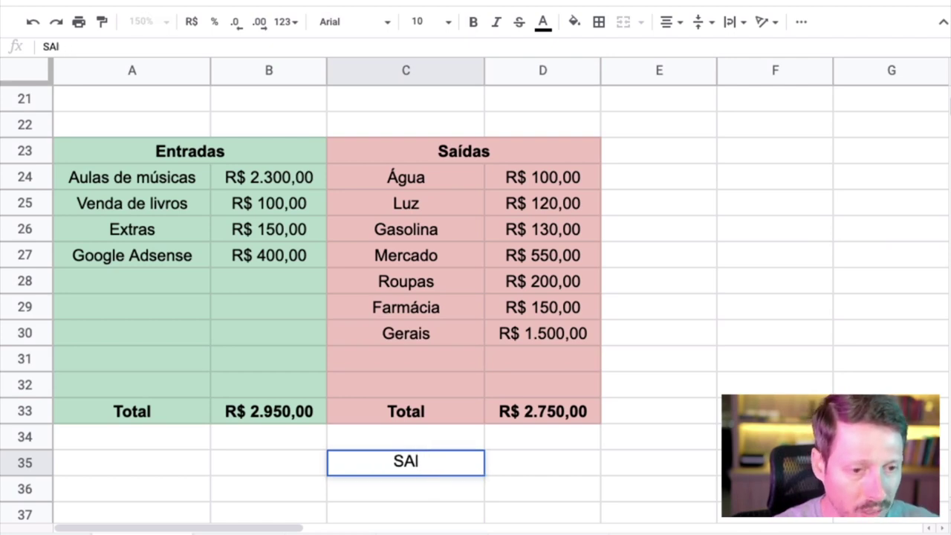
type("aldo")
key("Return")
- Calculate the balance in D35 with the formula =B33-D33 and make it bold
key("Up")
key("Right")
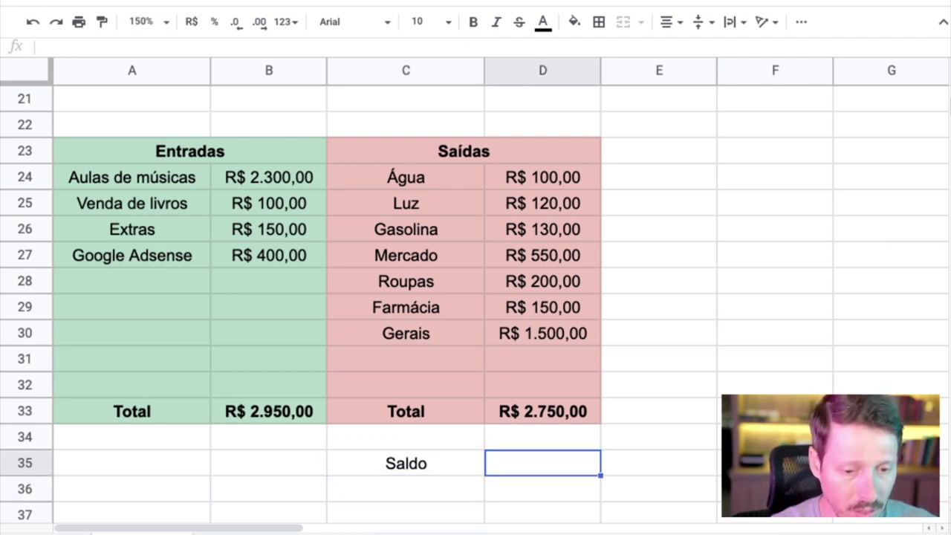
type("=")
left_click(293, 408)
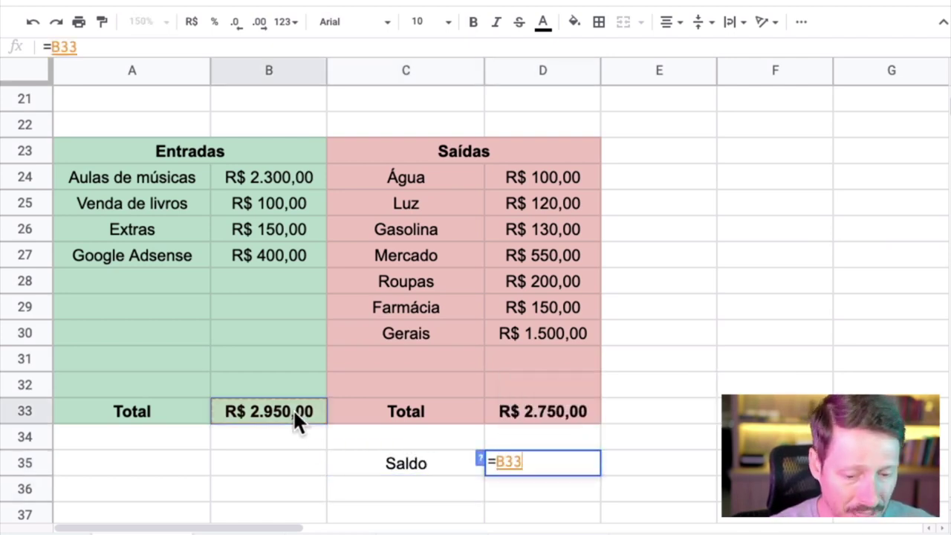
type("-")
left_click(544, 415)
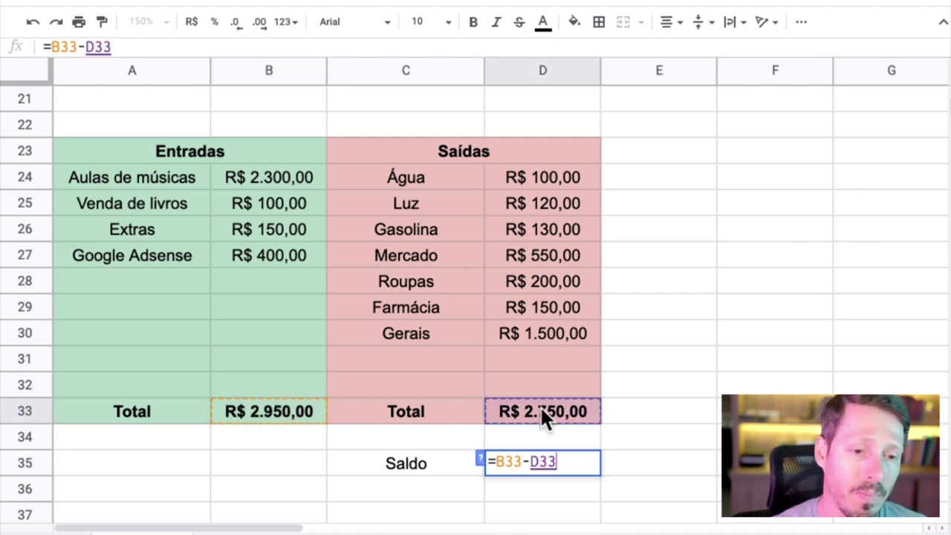
key("Return")
key("Up")
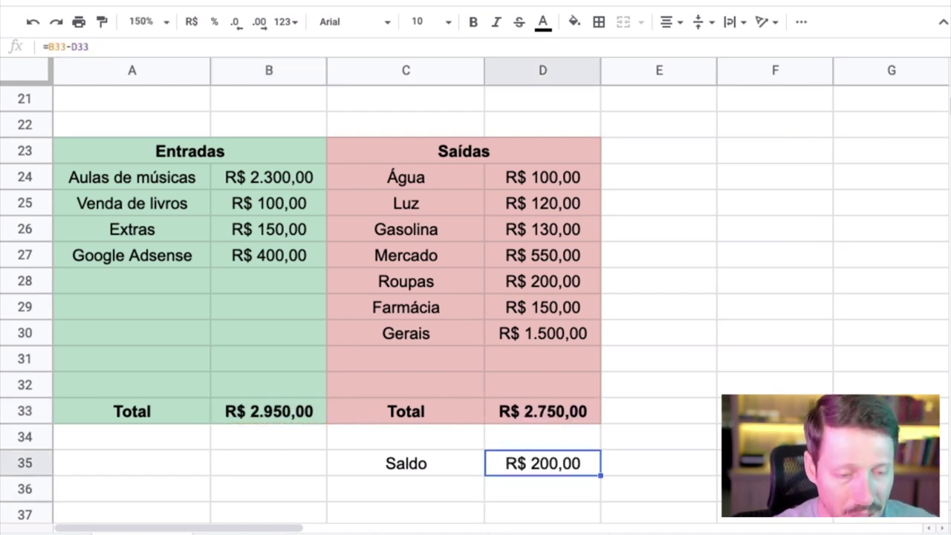
key("ctrl+b")
key("Right")
key("Left")
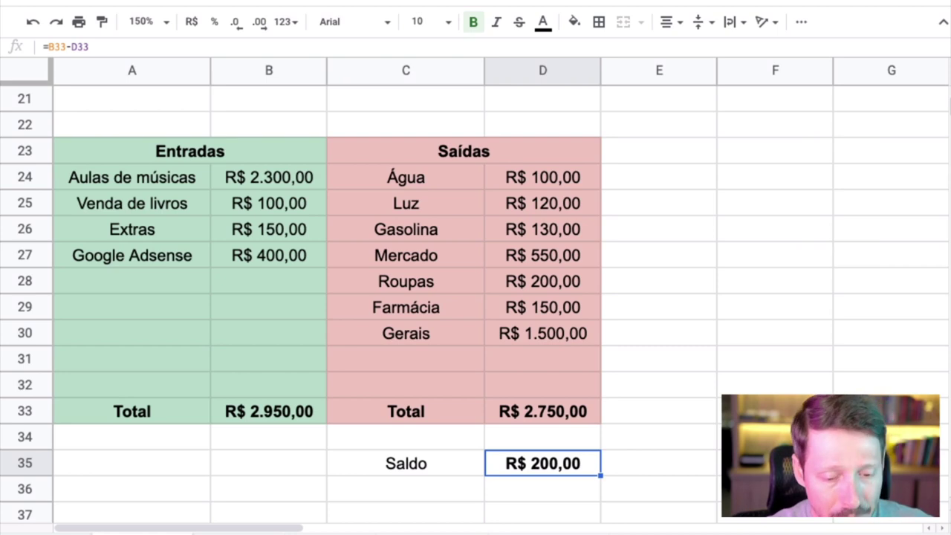
- Switch to the notes and start a separate bullet list below the existing one with "Sair das dívidas."
key("super+Tab")
key("Return")
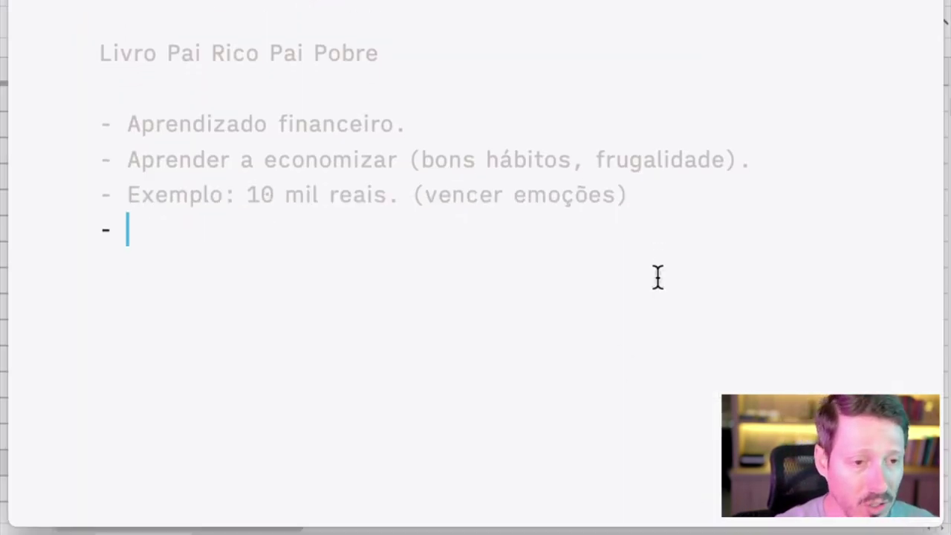
key("Return")
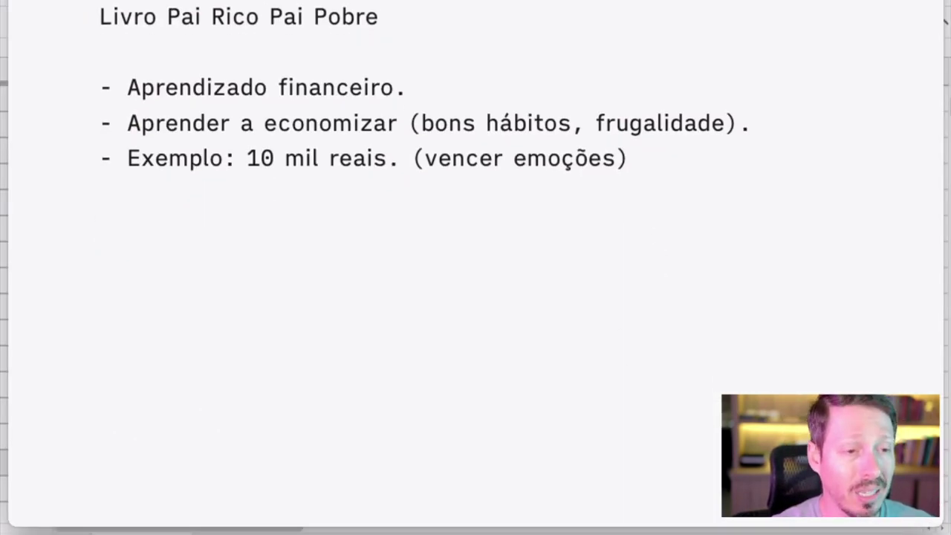
type("- Sair ")
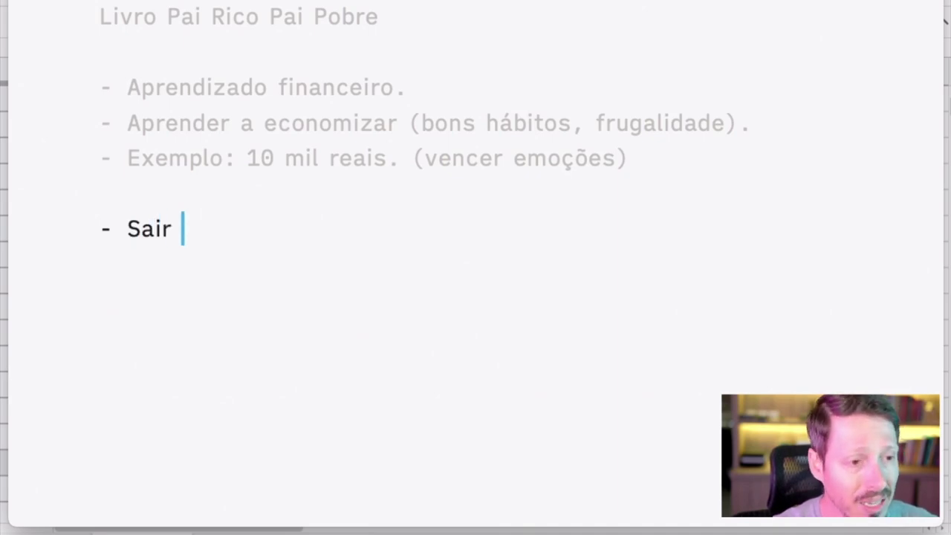
type("das d'ívidas.")
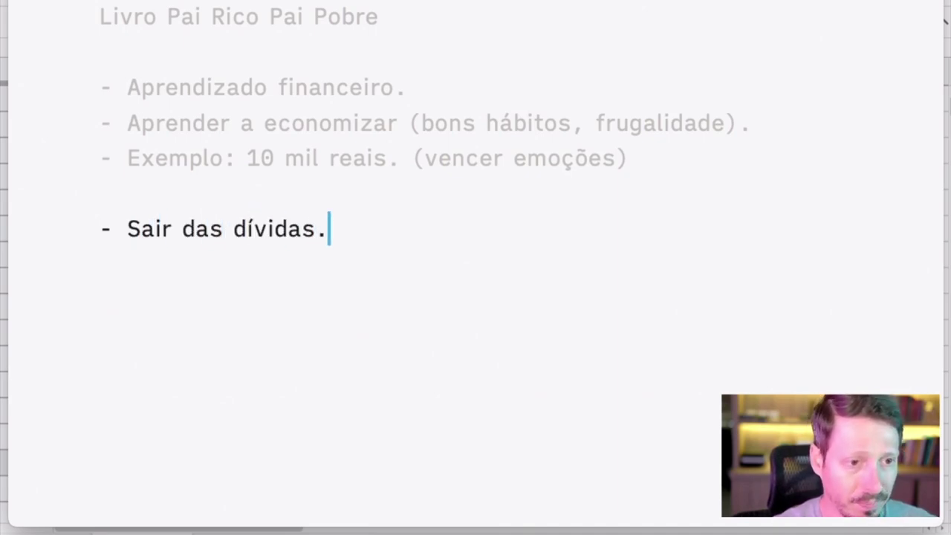
- Add the bullets "Fazer uma viagem." and "Comprar um terreno." to the list of goals
key("Return")
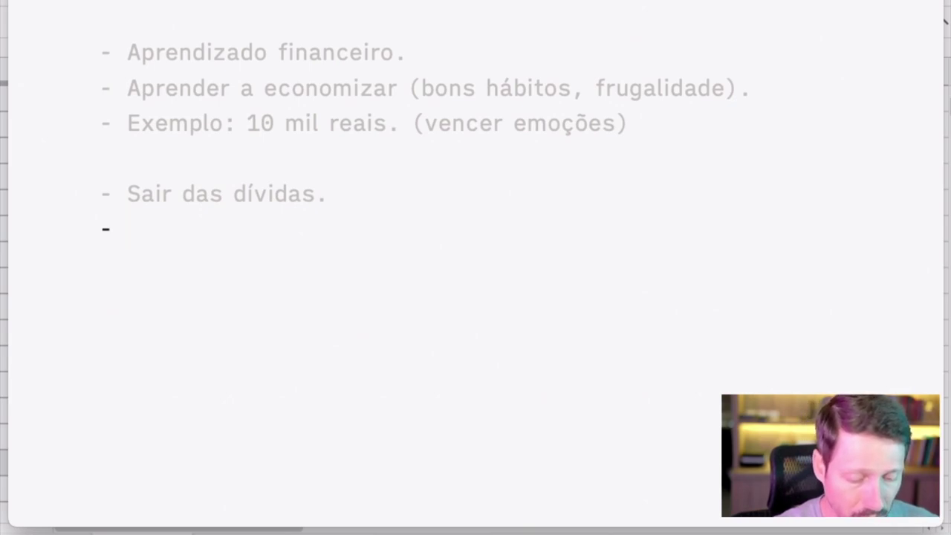
type("Fazer uma viagem.")
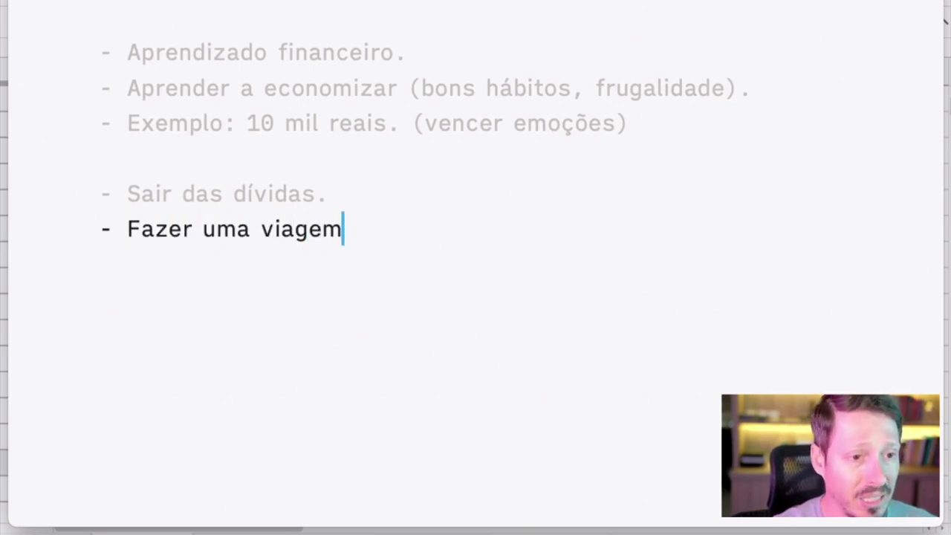
key("Return")
type("Copmrar")
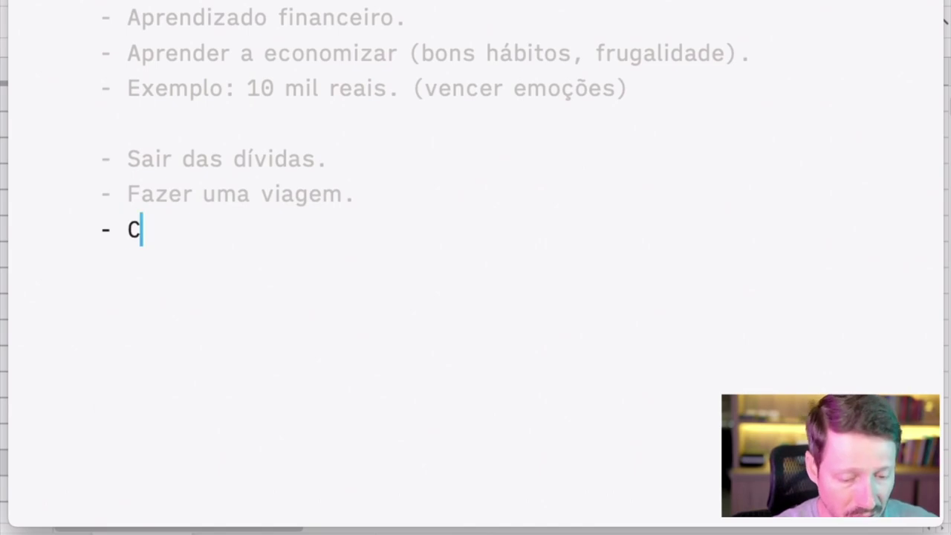
key("BackSpace")
key("BackSpace")
key("BackSpace")
key("BackSpace")
key("BackSpace")
key("BackSpace")
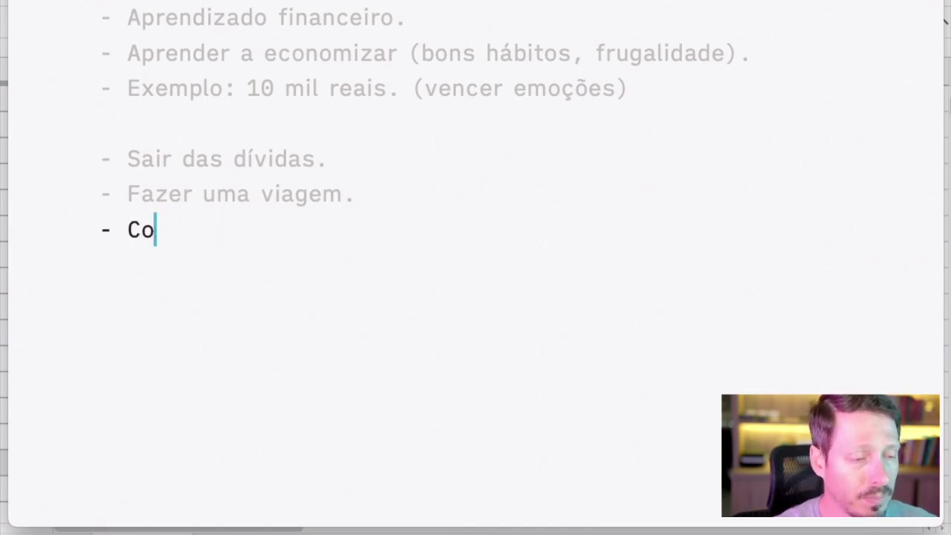
type("mprar um terreno.")
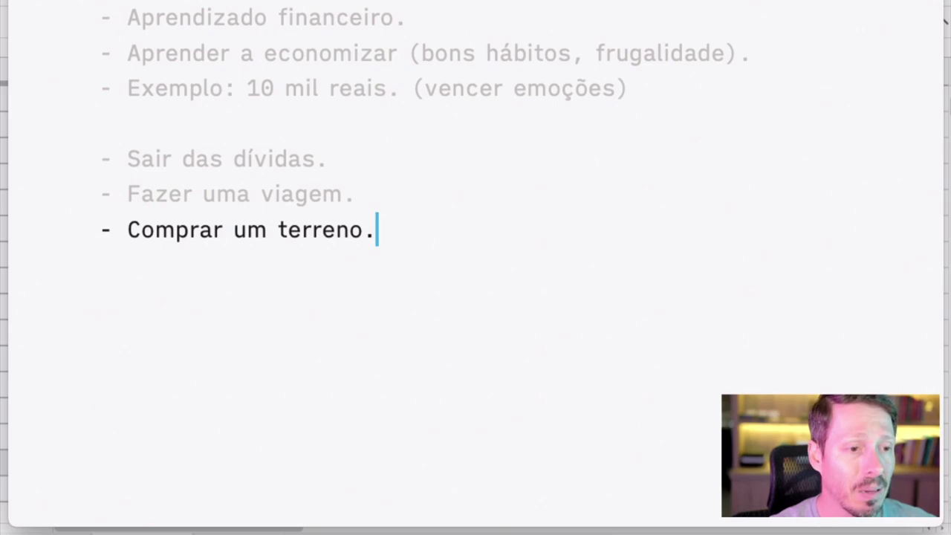
- Add the bullets "Comprar um carro." and "Reformar a casa." to the list of goals
key("Return")
type("Comp")
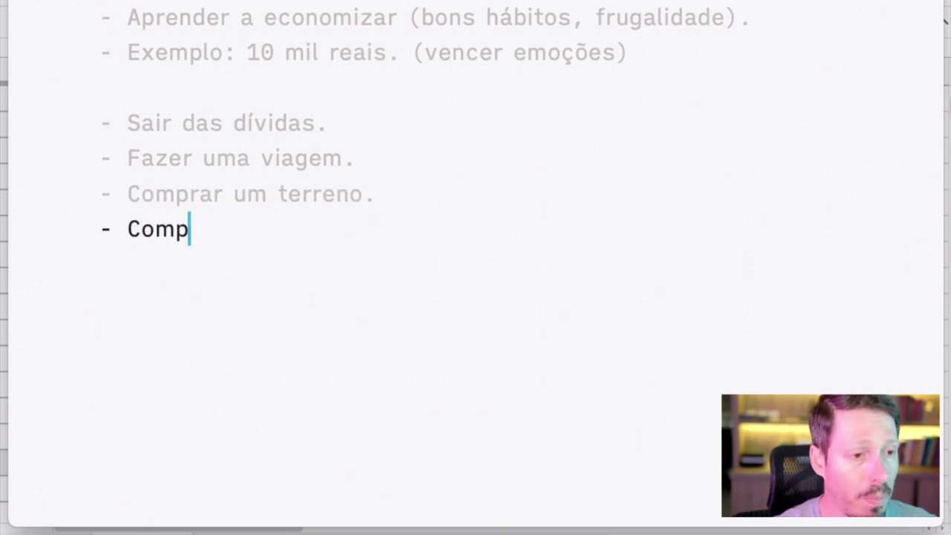
type("rar um carro.")
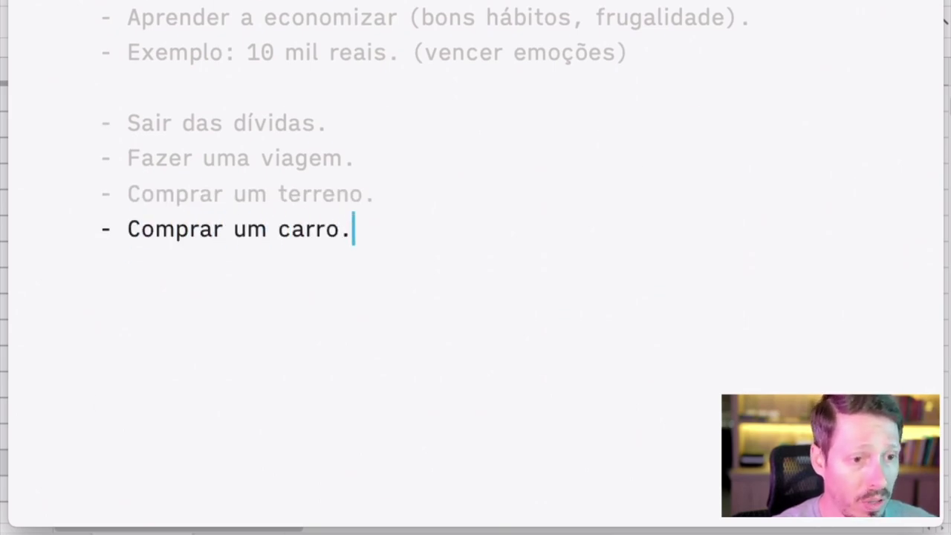
key("Return")
type("Reformar ")
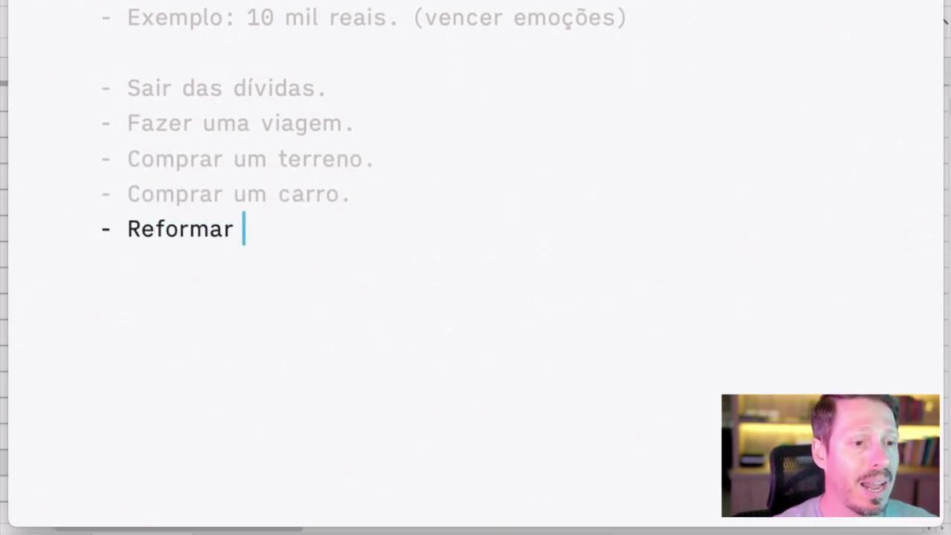
type("a casa.")
- Finish the list of goals with the bullets "Tratamento médico." and "Cirurgia."
key("Return")
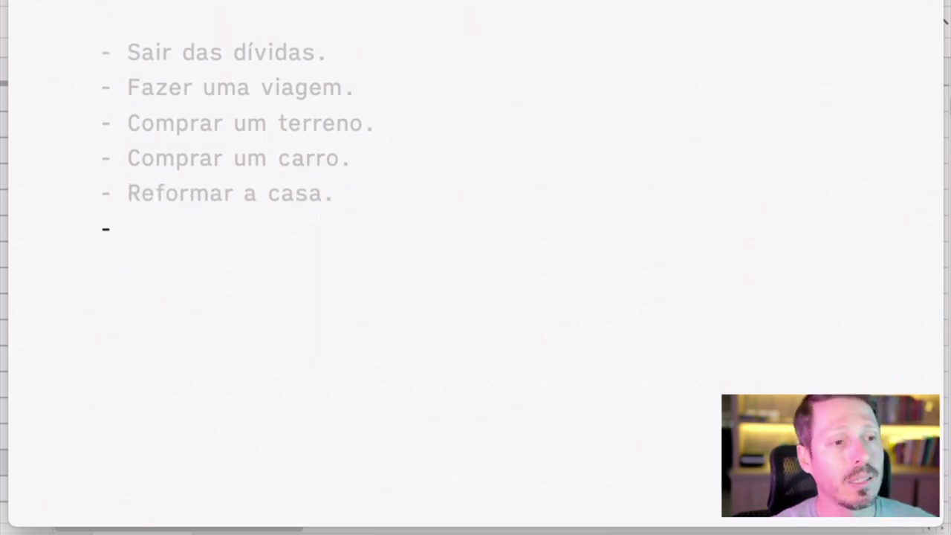
type("T")
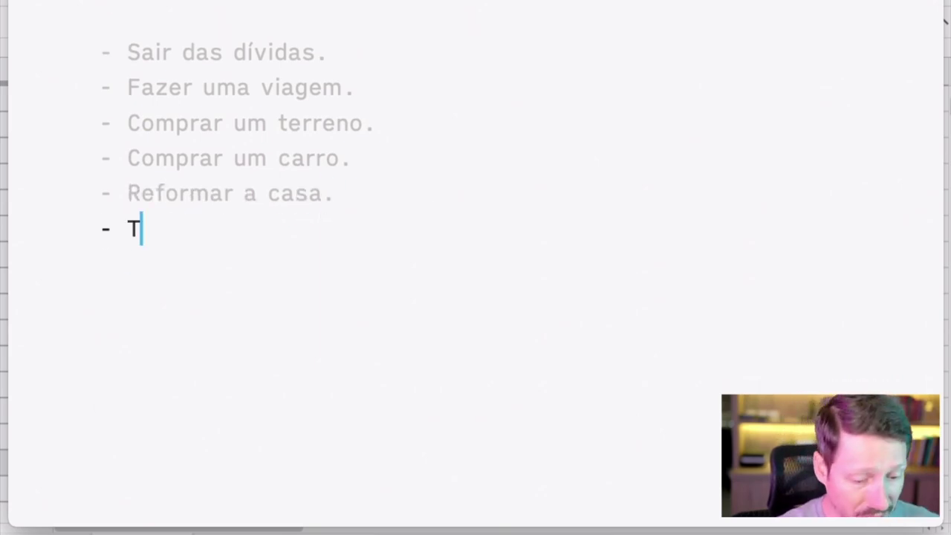
type("ratamento médico.")
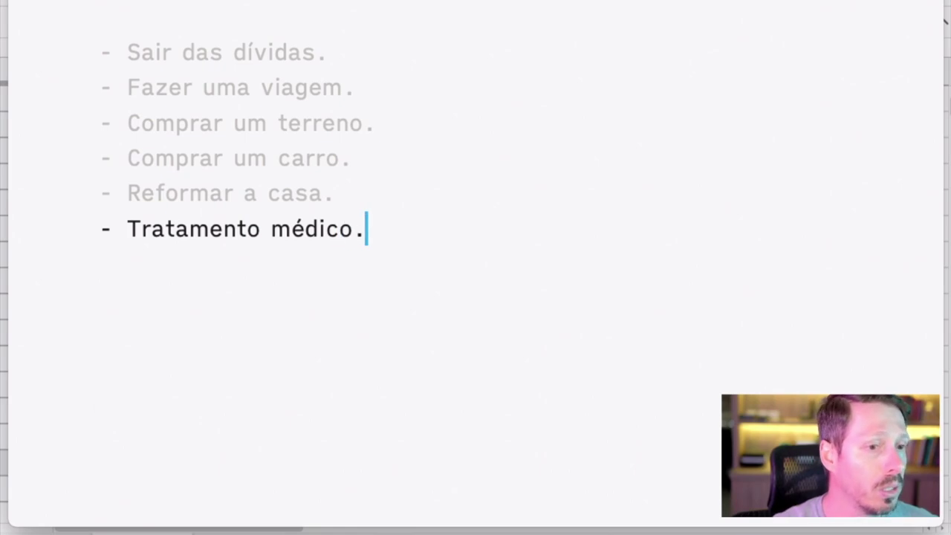
key("Return")
type("Ciru")
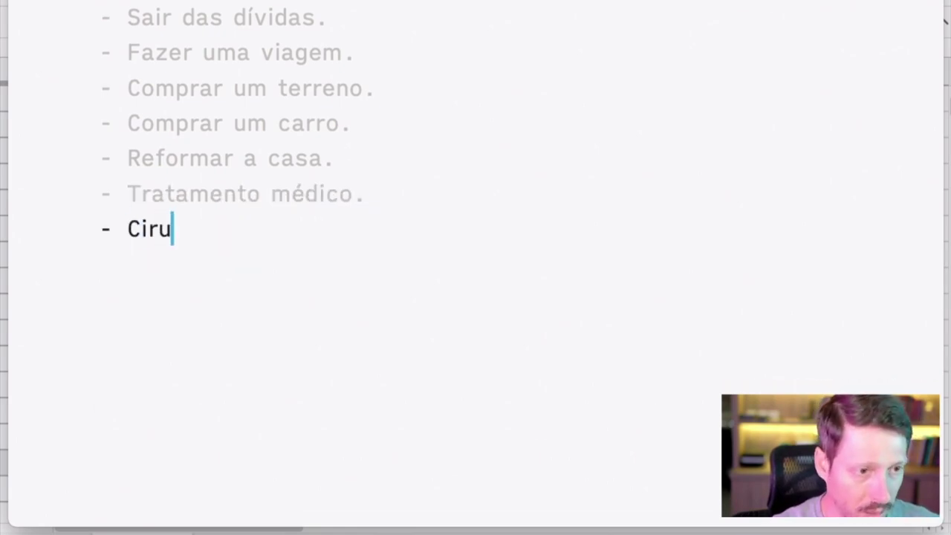
type("rgia.")
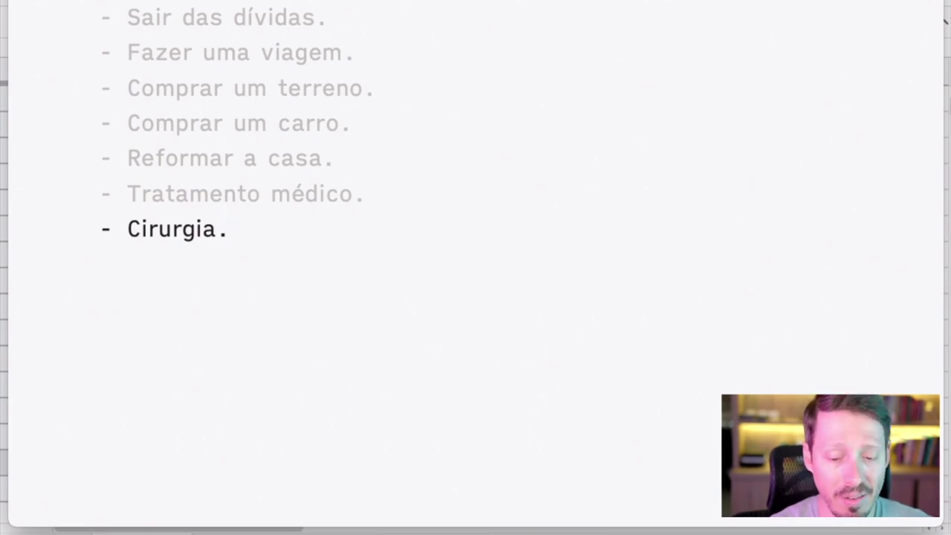
- Write the referenced person's full name as plain text on its own line below the bullet list
key("Return")
key("Return")
type("Roberto ")
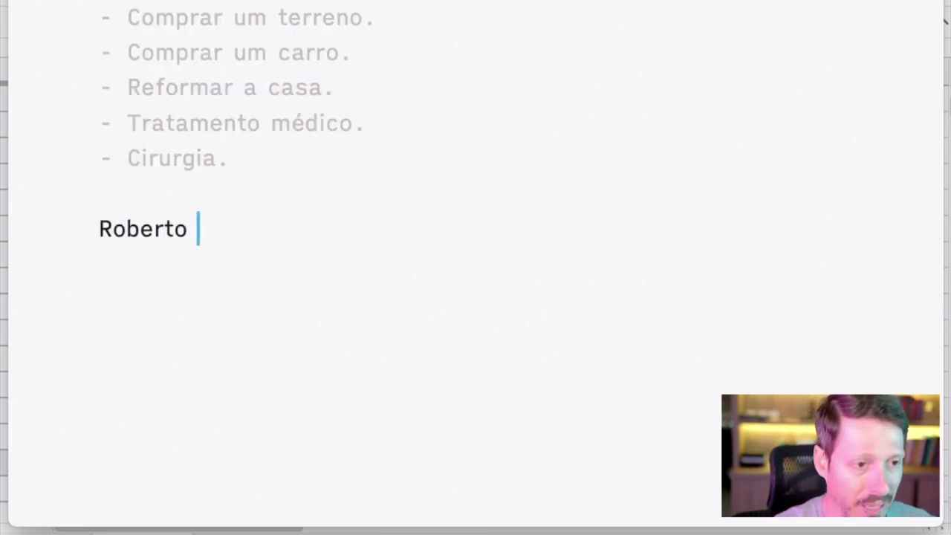
type("Navarro.")
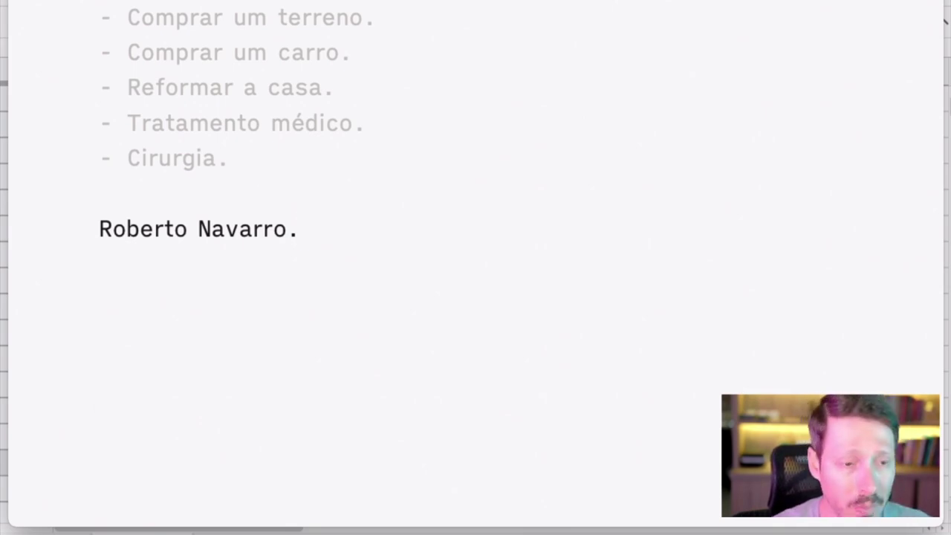
- Add the word "Potes." after the person's name below the bullet list
type("POtes")
key("BackSpace")
key("BackSpace")
key("BackSpace")
key("BackSpace")
type("otes.")
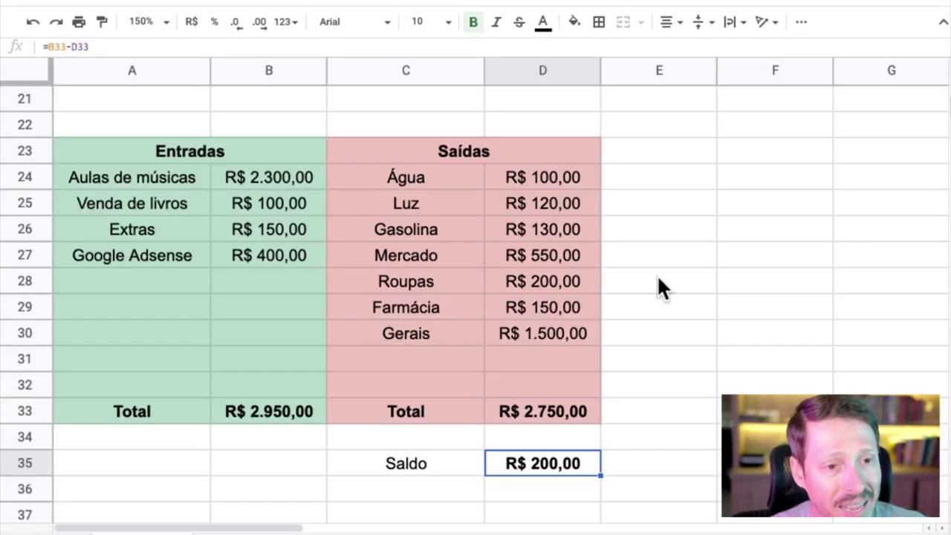
- Switch to the spreadsheet and clear the "Gerais" label and its amount from row 30 of the Saídas table
left_click(658, 282)
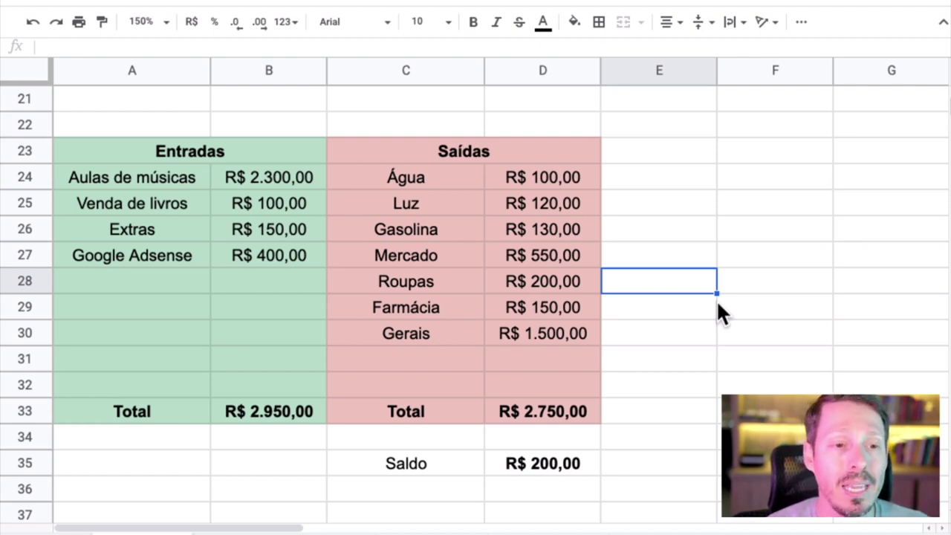
left_click(692, 336)
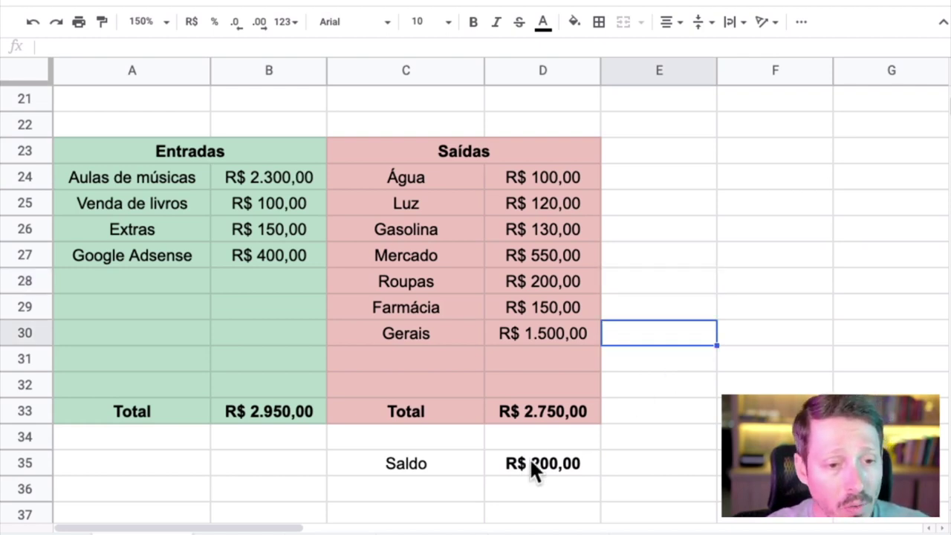
left_click(490, 329)
key("Left")
left_click(511, 337)
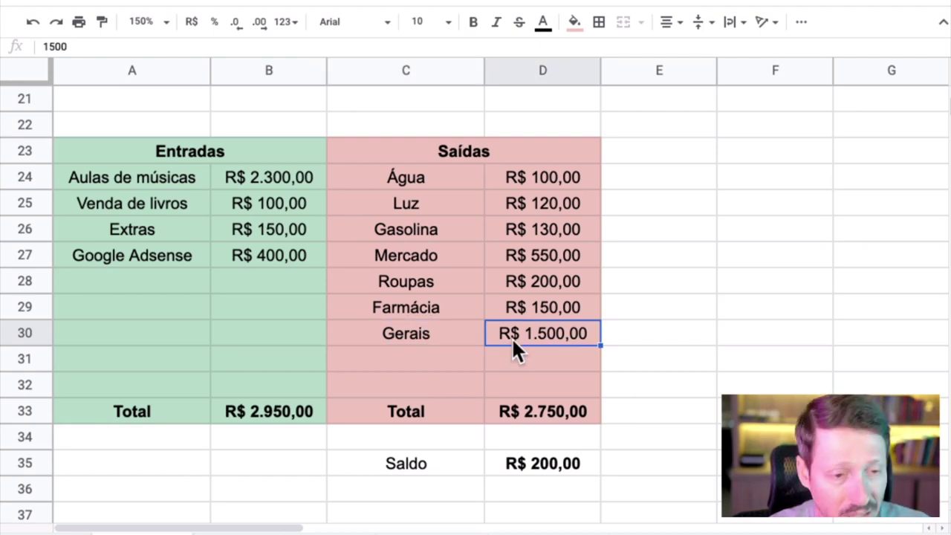
key("Delete")
left_click(458, 329)
key("Delete")
left_click(709, 333)
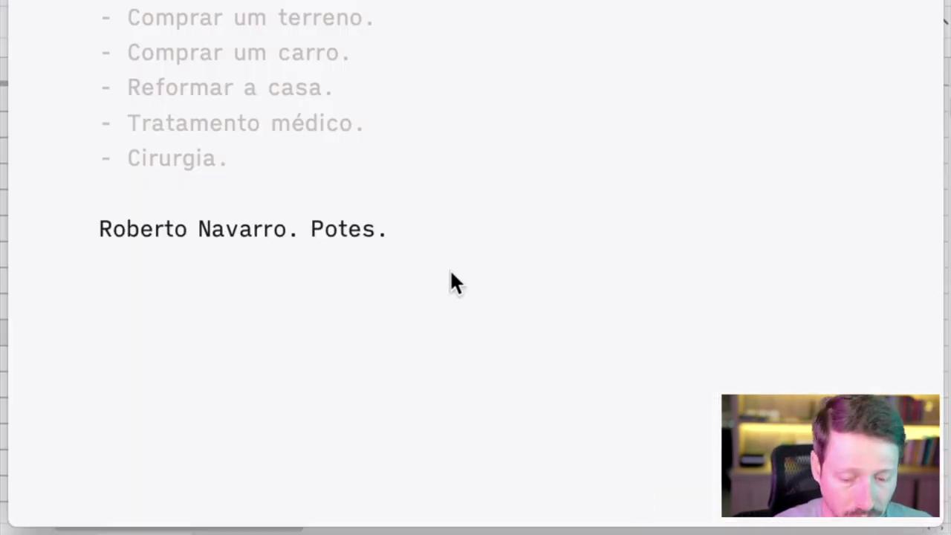
- Back in the notes, add the line "Pote = 10 mil reais. (projeto futuro, empresa)." below the name line, separated by a blank line
key("Return")
key("Return")
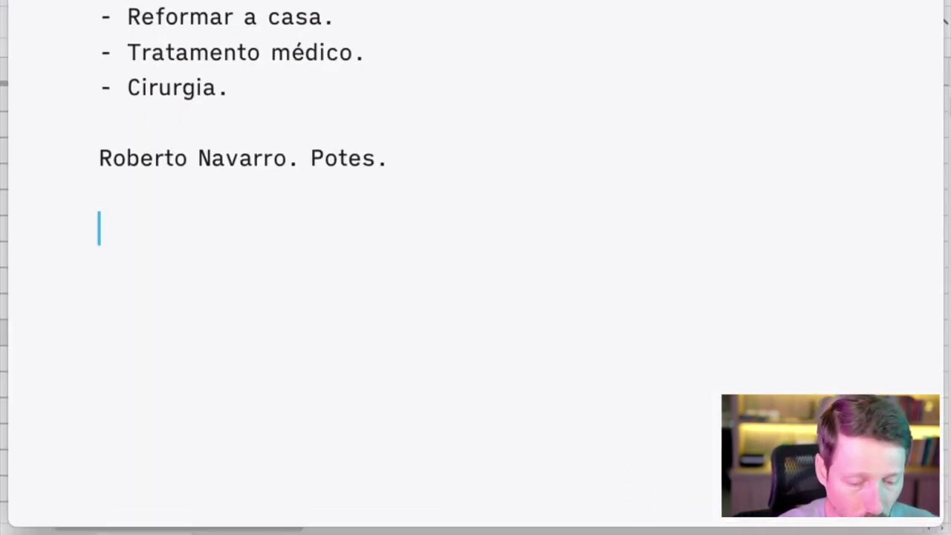
type("Pote = 10 ")
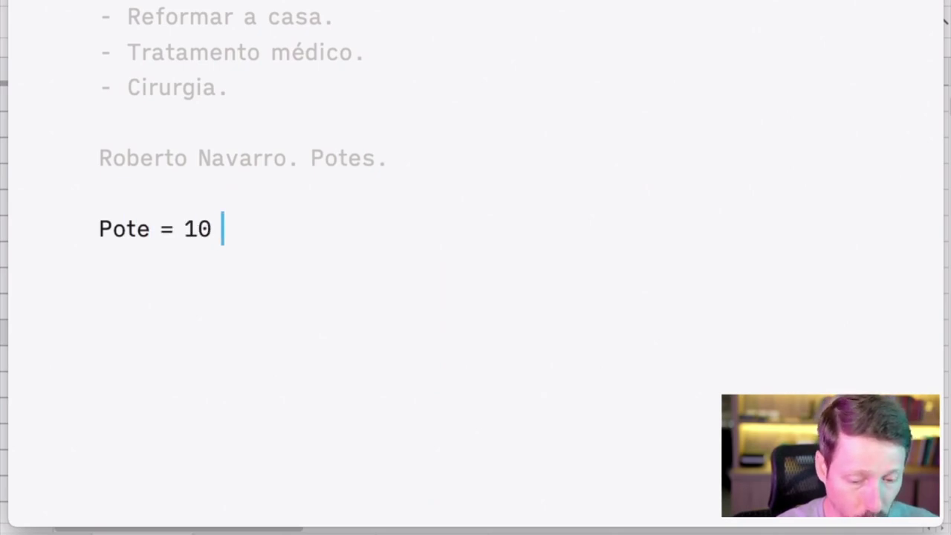
type("mil reais. ")
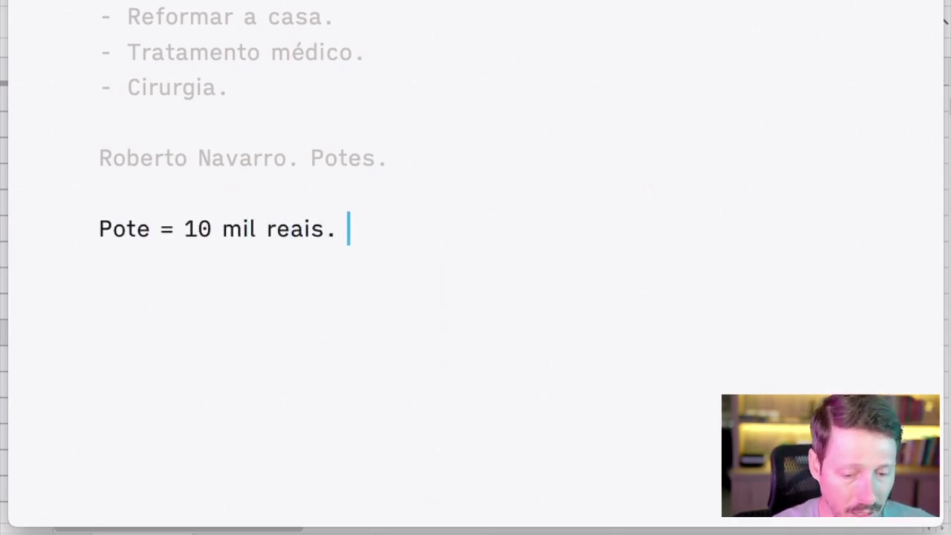
type("(projeto futu")
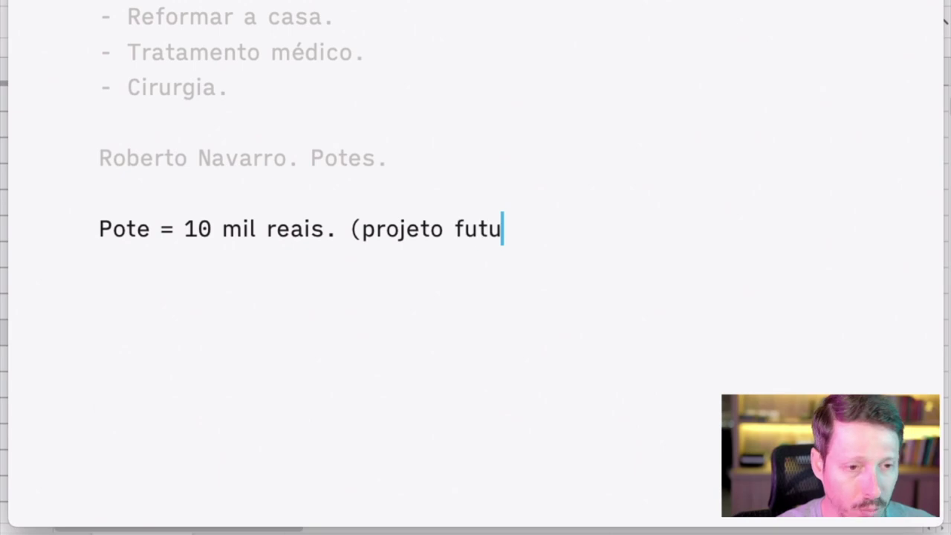
type("ro, empresa).")
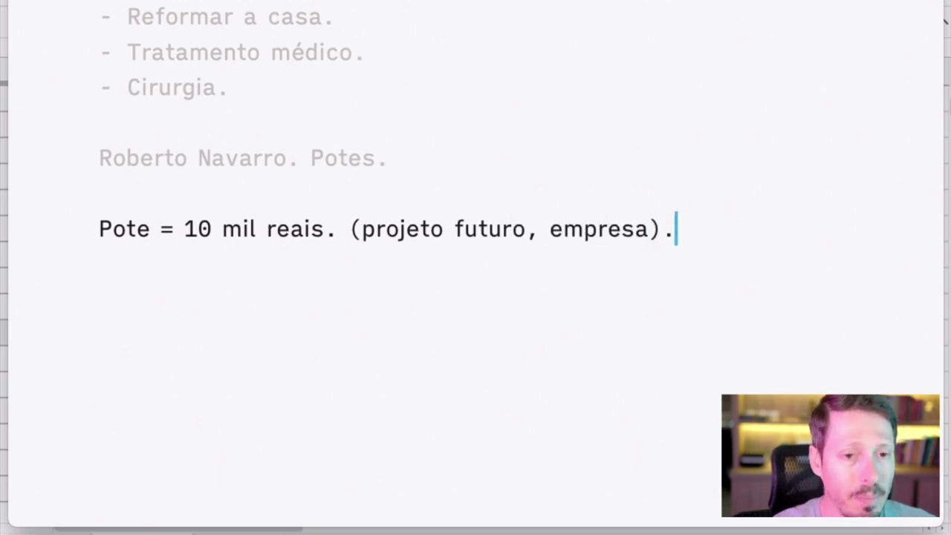
- Start an empty line below and insert "Empresa" after "Pote" in the 10 mil reais line
key("Return")
key("Up")
key("Right")
key("Right")
key("Right")
key("Right")
key("Right")
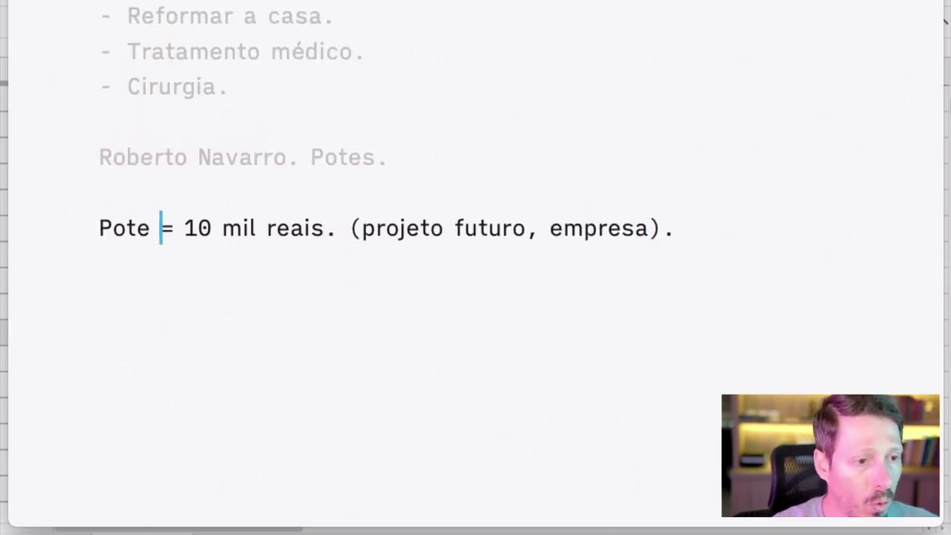
key("Right")
key("Left")
type("Empresa")
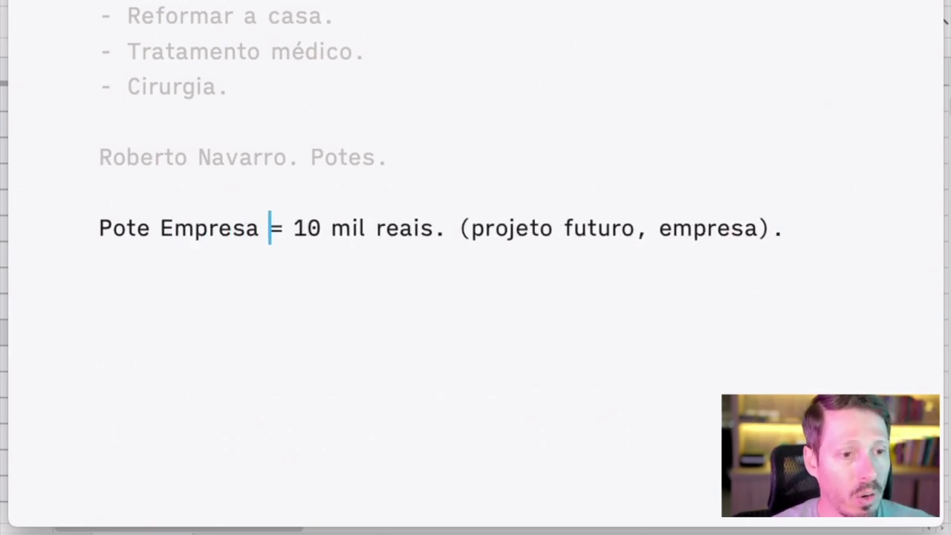
- Write "Pote Empresa = Viagem para Israel." on the line below the first pot
key("Down")
type("Ppte")
key("BackSpace")
key("BackSpace")
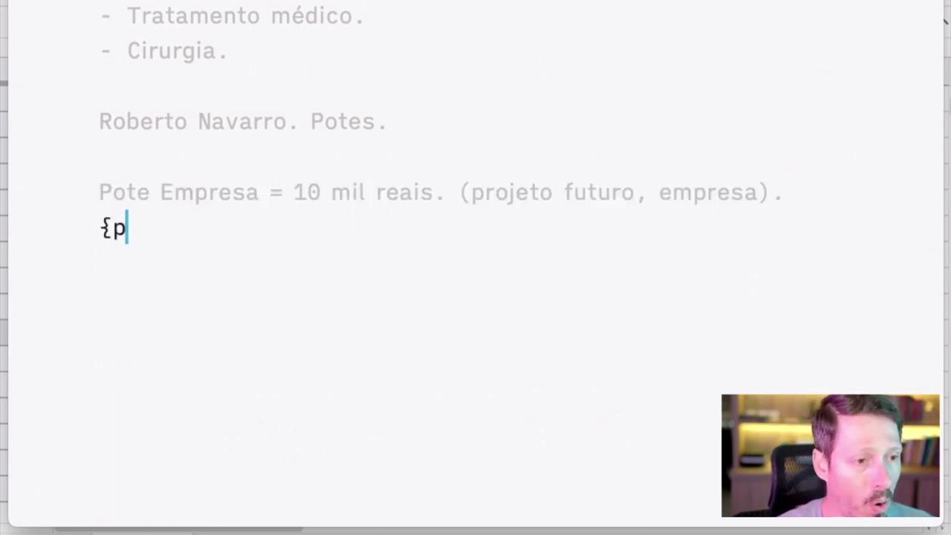
key("BackSpace")
key("BackSpace")
type("Pote Empresa")
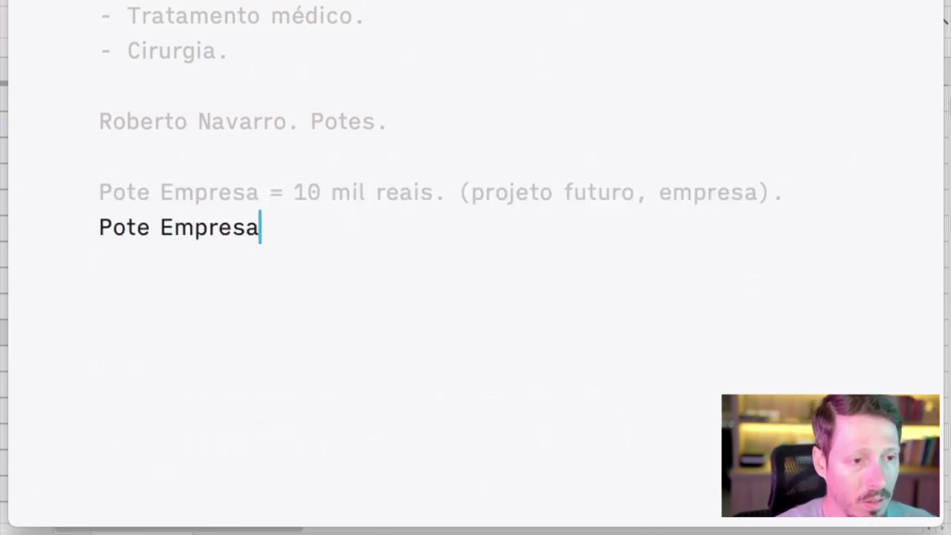
type(" = Viagem para Israel.")
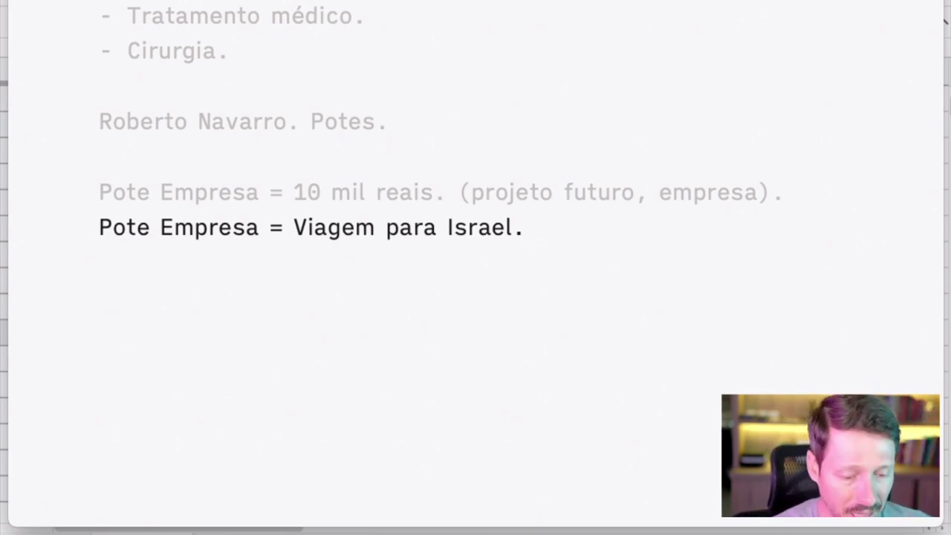
- Append the amount range "8 - 12 mil reais." to the Israel trip line, with spaces around the hyphen
type("8- 12 m")
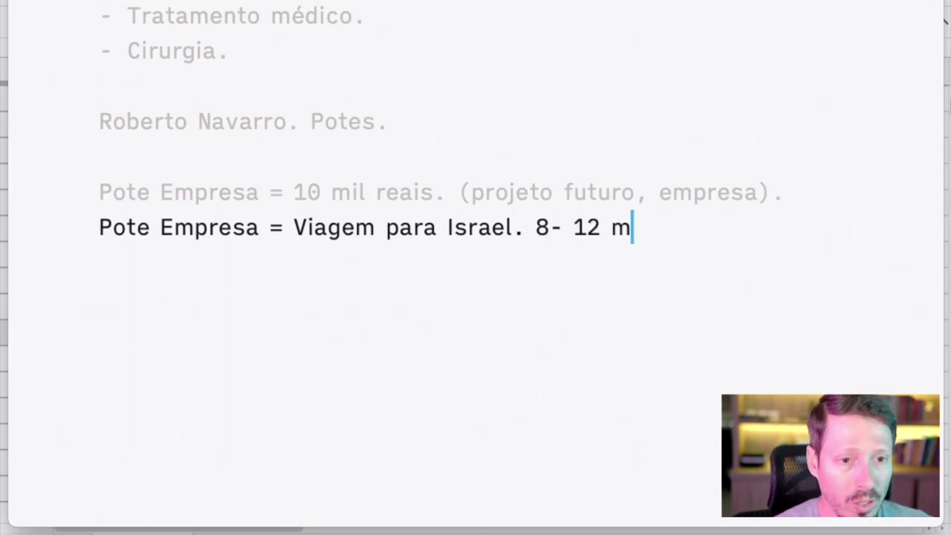
type("il reaus.")
key("BackSpace")
key("BackSpace")
key("BackSpace")
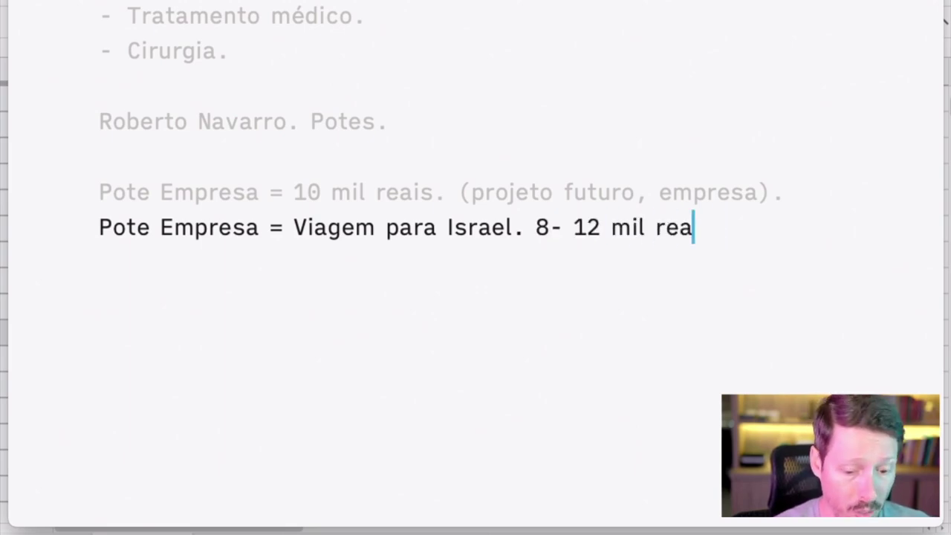
type("is.")
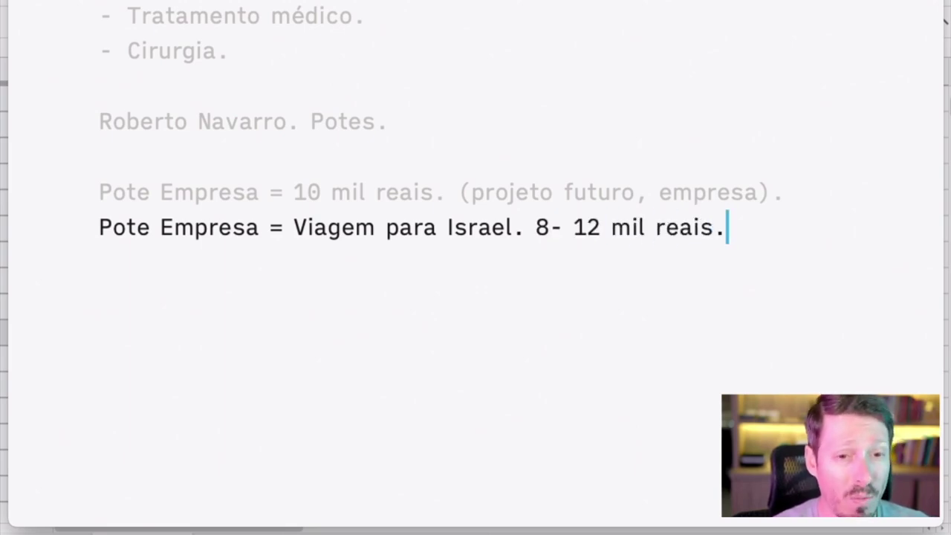
left_click(551, 226)
left_click(811, 228)
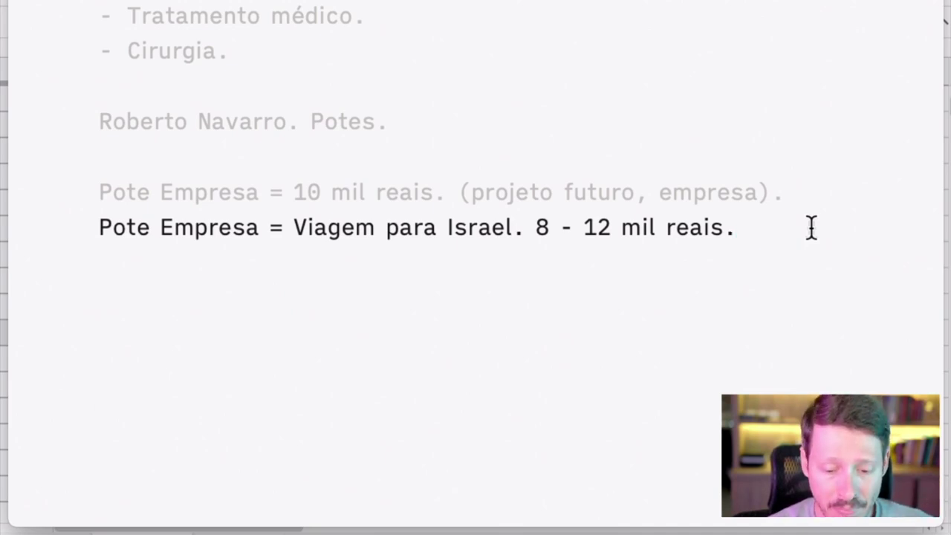
- Add a third pot line reading "Pote Casamento = 20 mil reais"
key("Return")
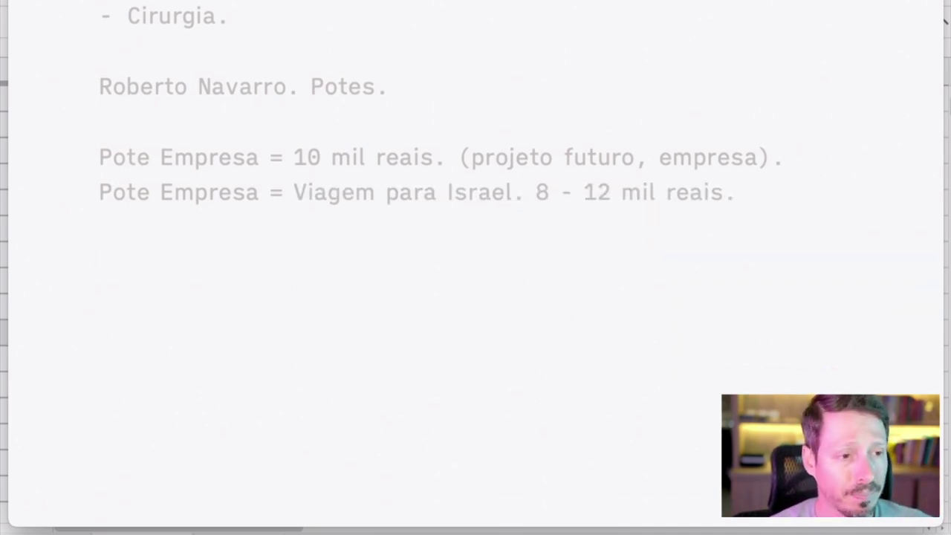
type("Pote ")
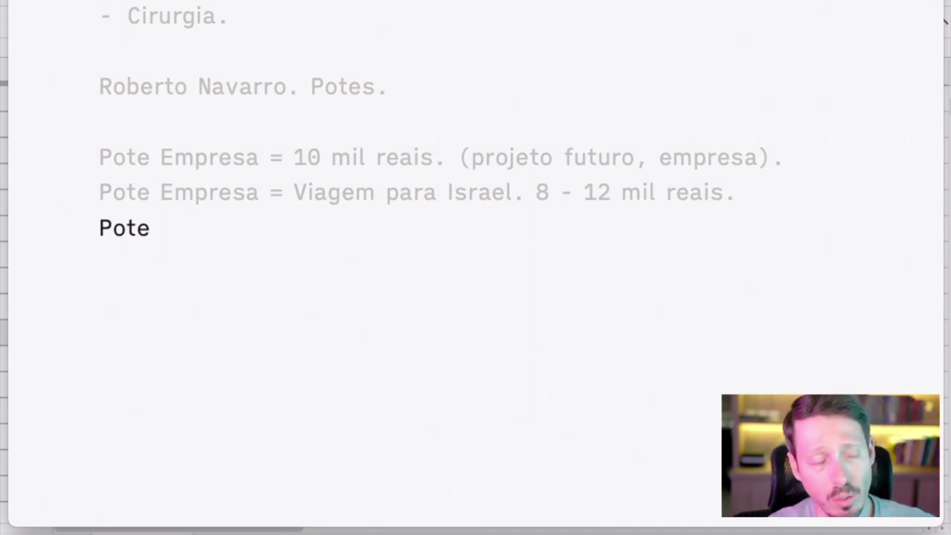
type("Casa")
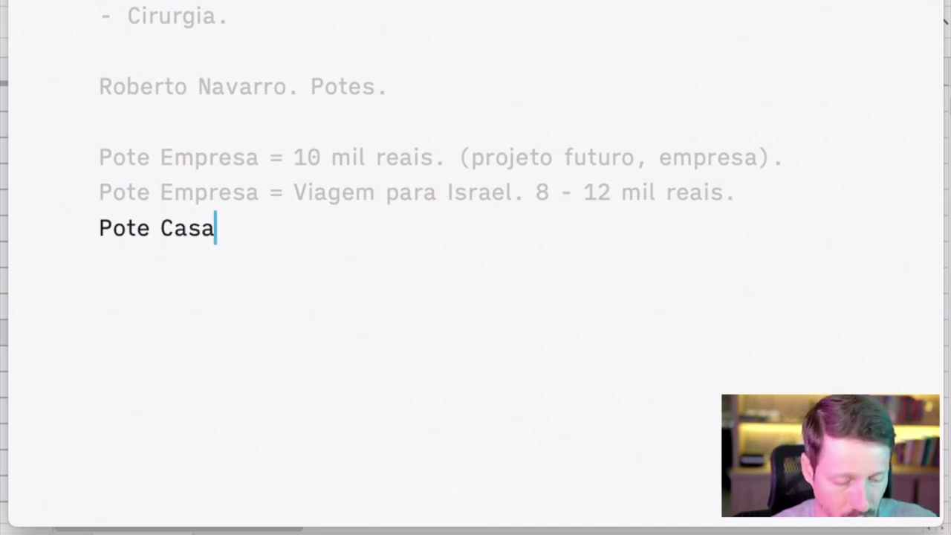
type("mento = 20 mil reais")
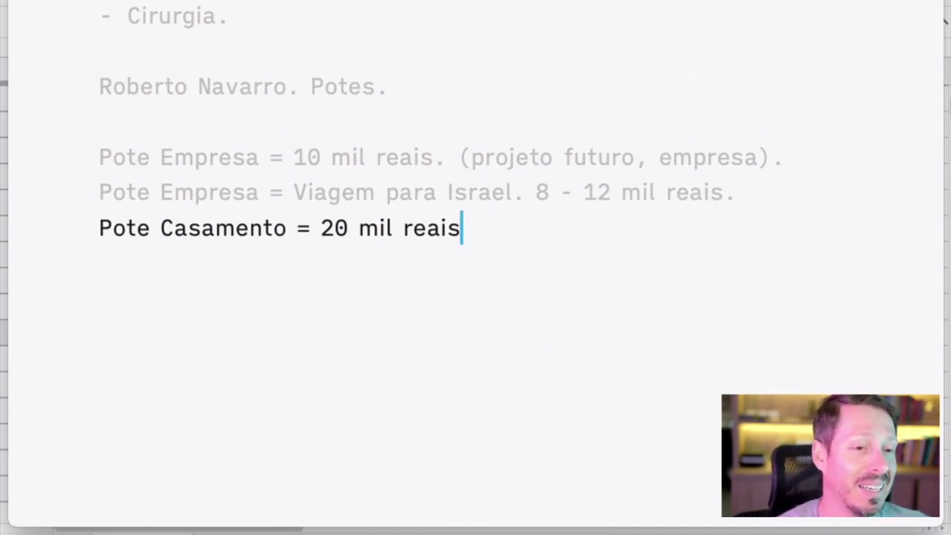
- Change the "Pote Casamento" amount to "22 mil reais." and select the pot lines
key("BackSpace")
key("BackSpace")
key("BackSpace")
key("BackSpace")
key("BackSpace")
key("BackSpace")
key("BackSpace")
key("BackSpace")
key("BackSpace")
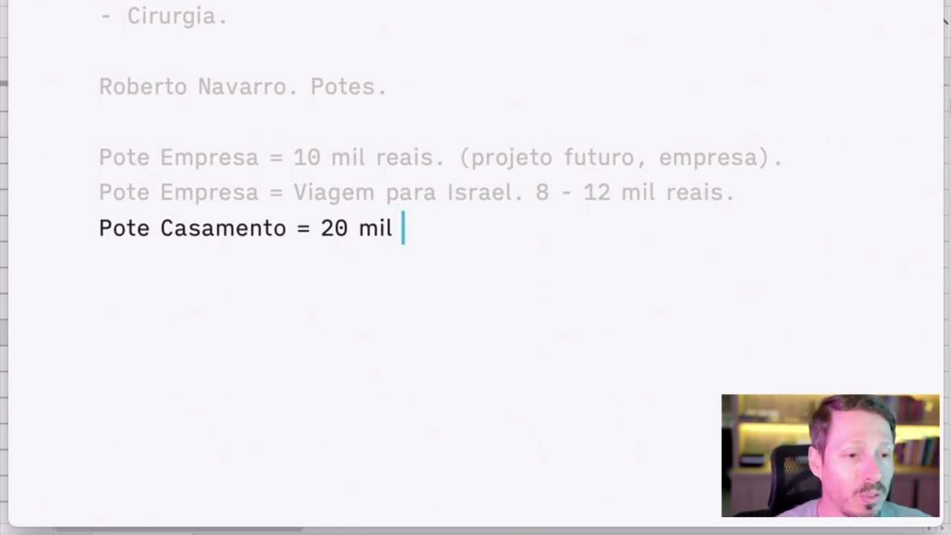
key("BackSpace")
key("BackSpace")
type("2 mil ")
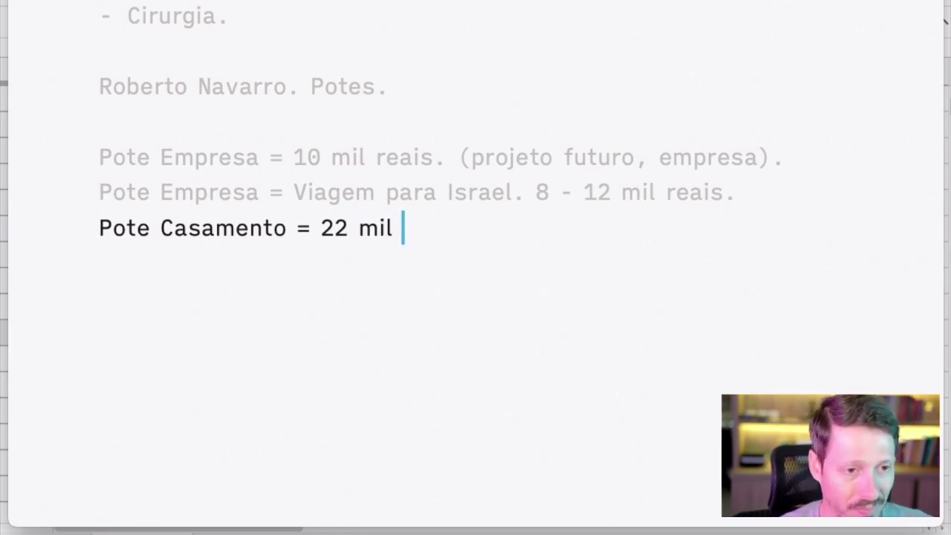
type("reais.")
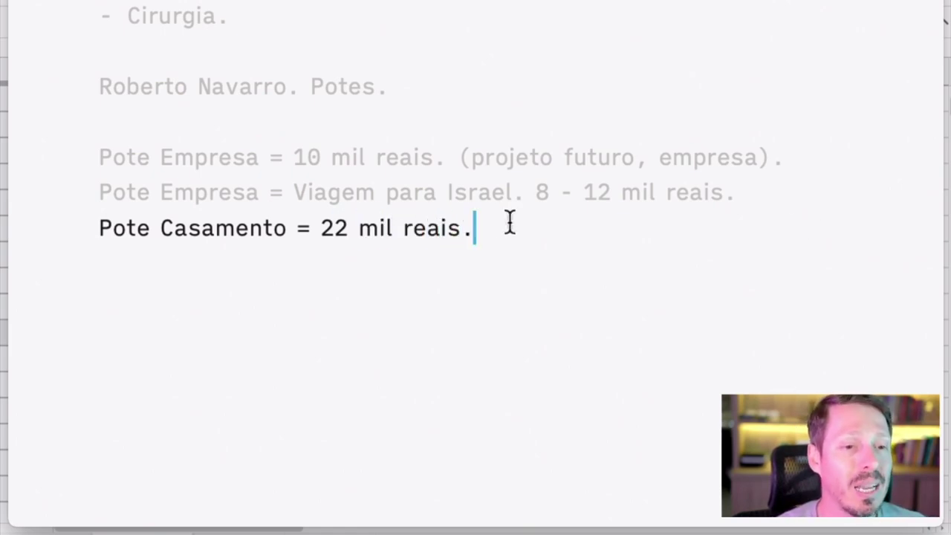
left_click_drag(510, 222, 43, 166)
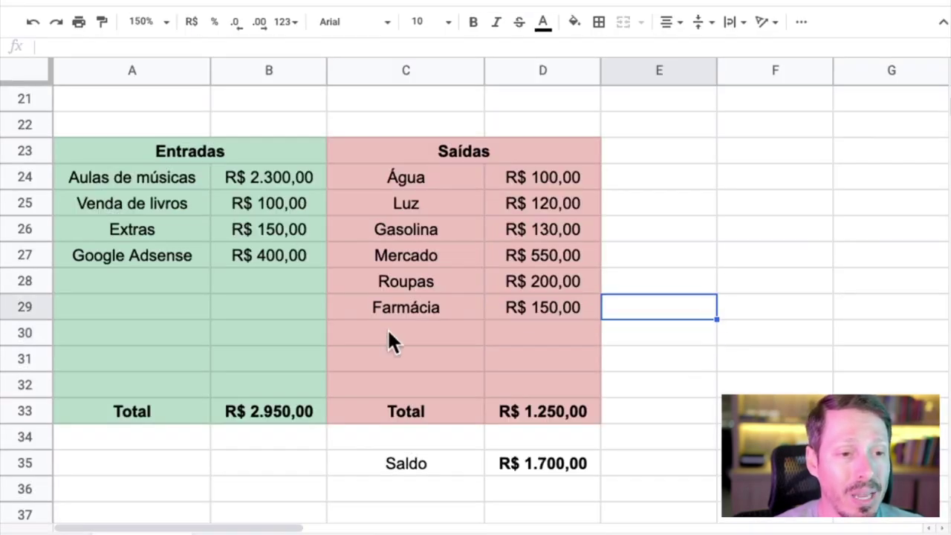
- Switch to the spreadsheet and enter "Pote Empresa", "Pote Israel" and "Pote Casamento" in cells C30 to C32 of the Saídas table
left_click(390, 335)
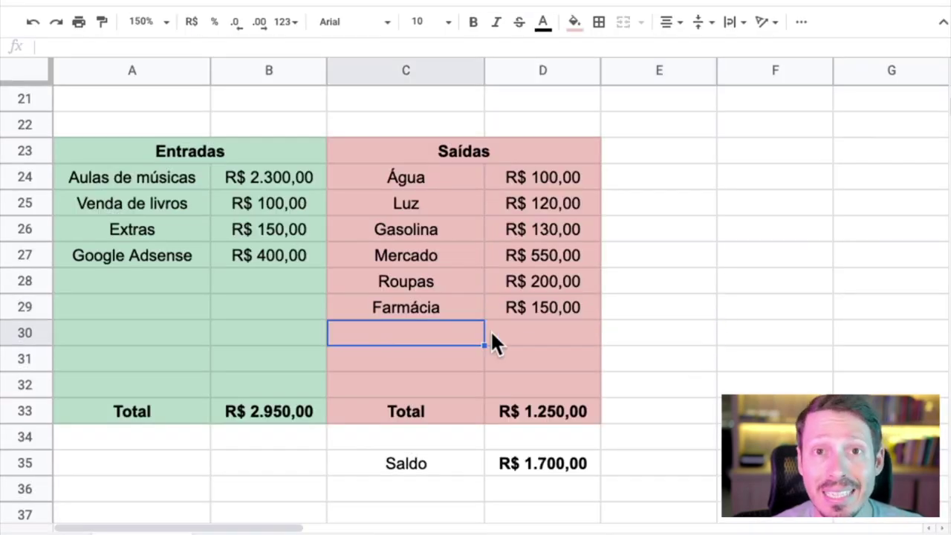
type("Po")
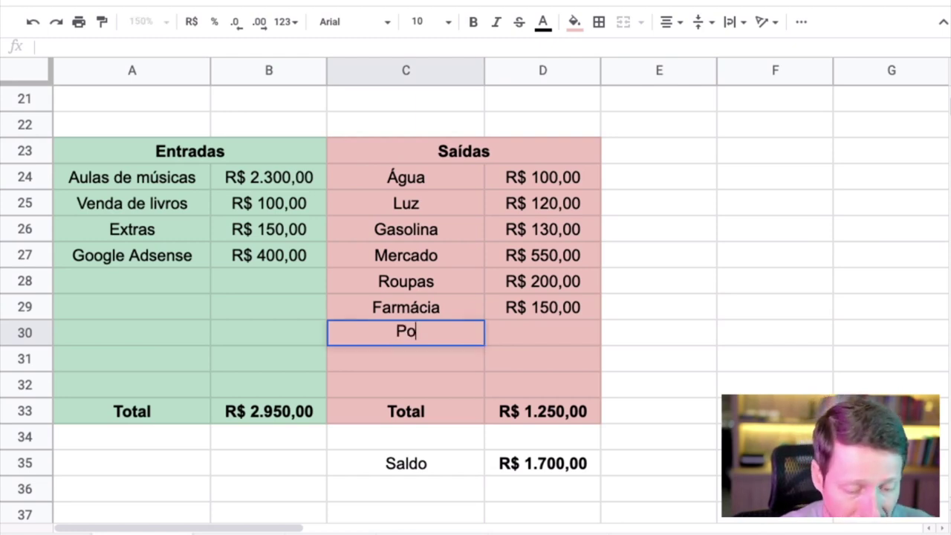
type("te Empresa")
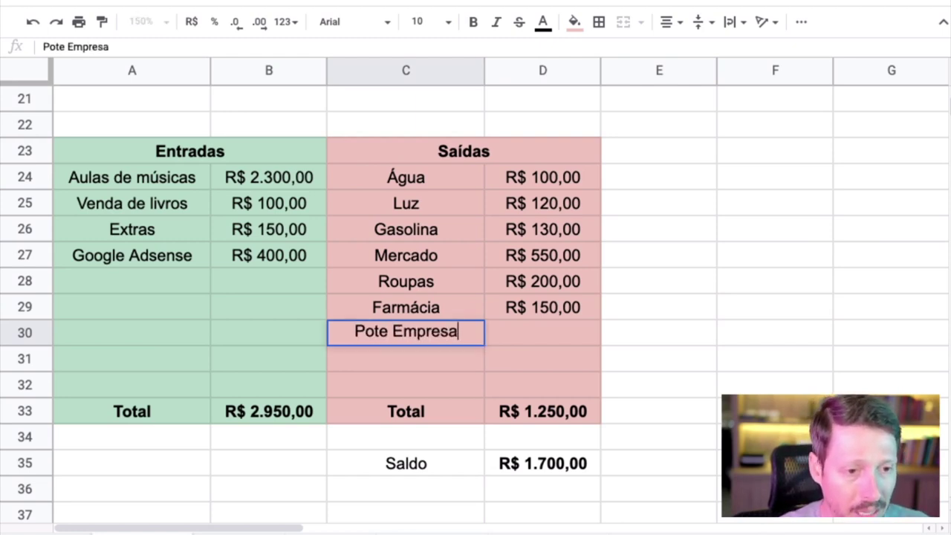
key("Return")
type("Pote ")
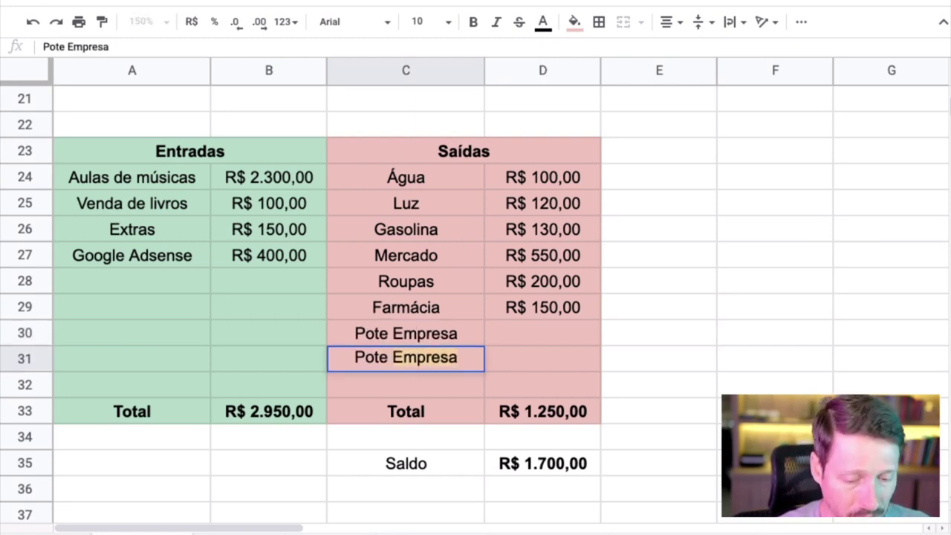
type("Israe")
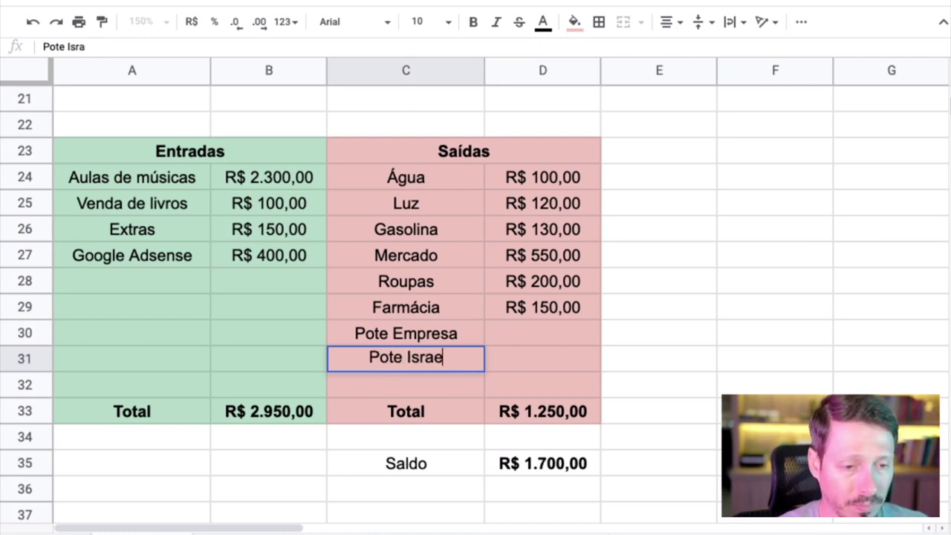
type("l")
key("Return")
type("Pote Cas")
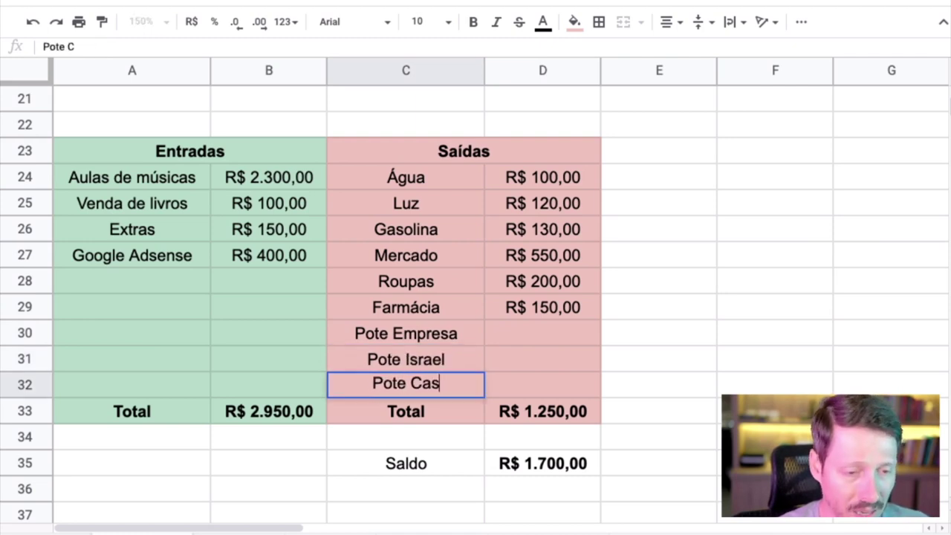
type("amento")
key("Return")
- Commit the "Pote Casamento" label and select the empty amount cell D30 beside "Pote Empresa"
key("Up")
key("Up")
key("Up")
key("Up")
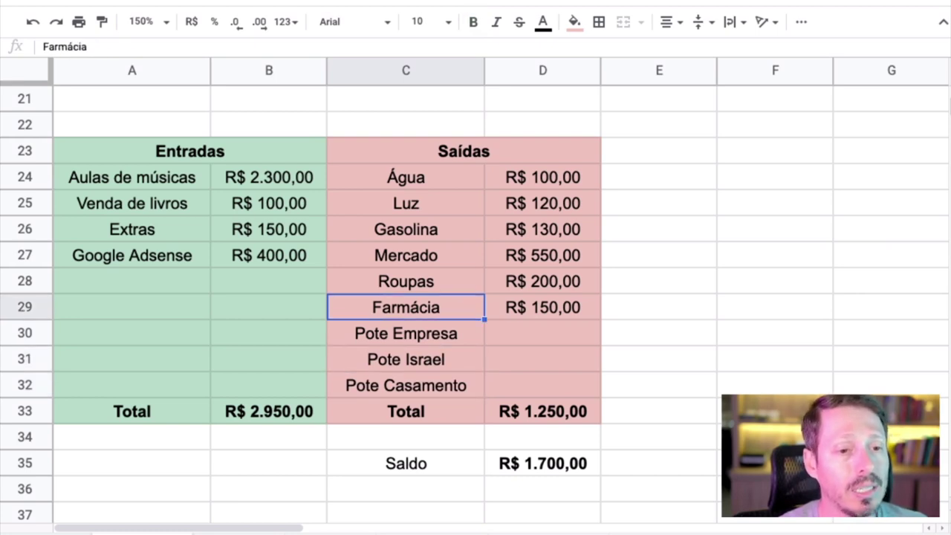
key("Up")
key("Up")
key("Down")
key("Down")
key("Down")
key("Right")
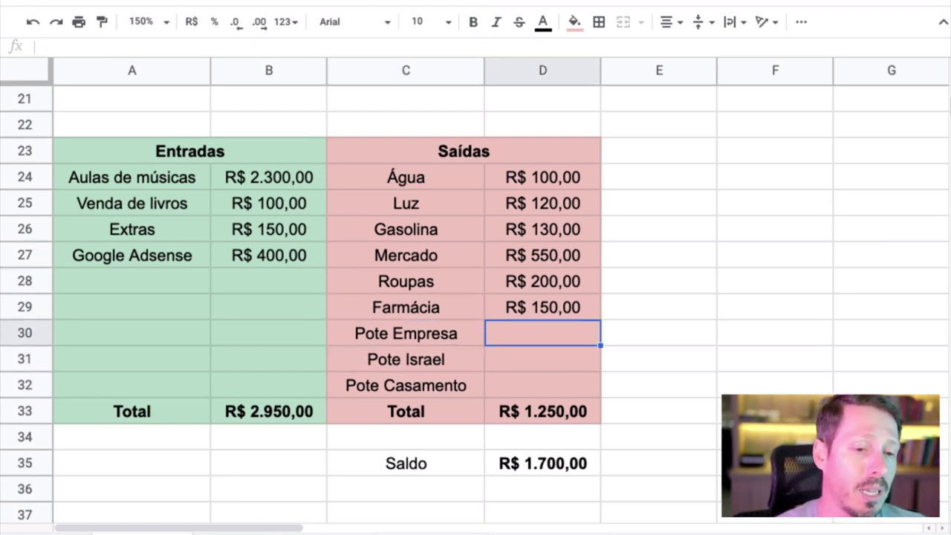
key("Right")
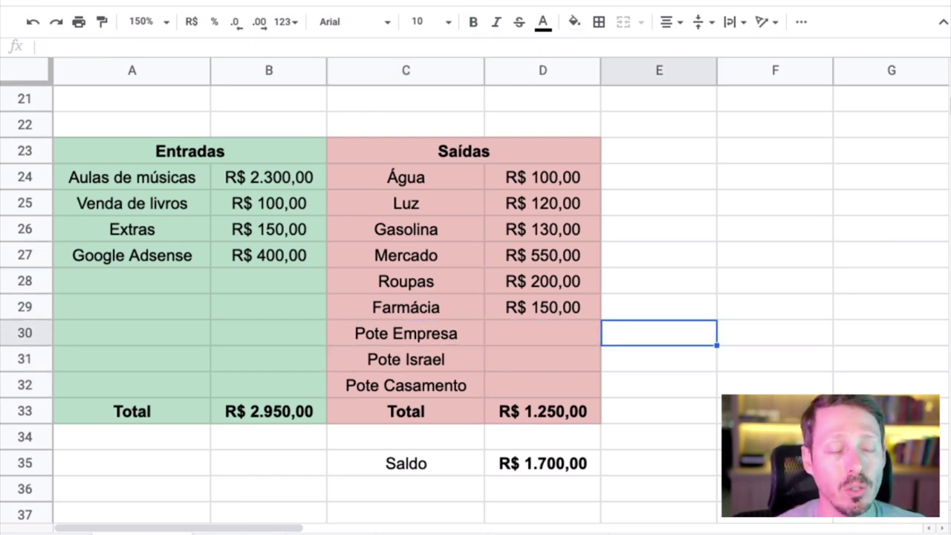
key("Left")
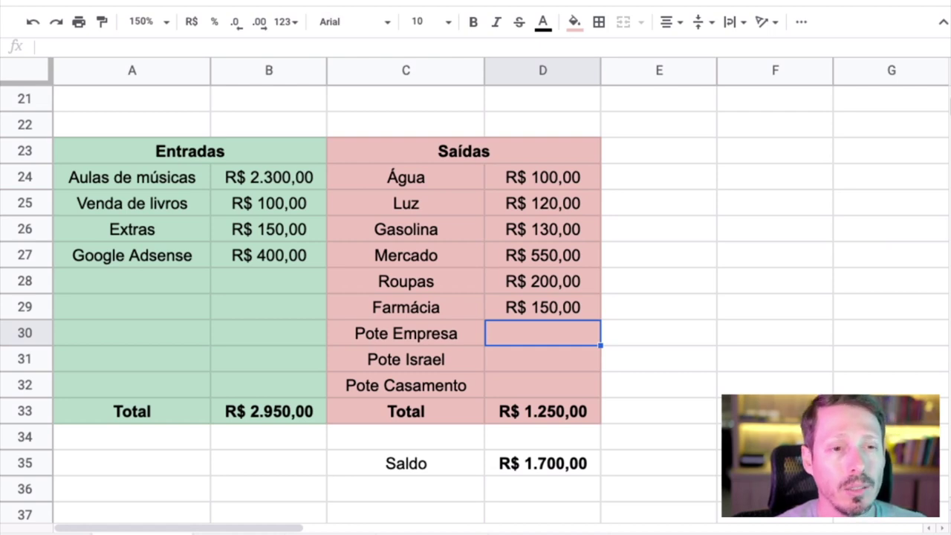
- Open the Calculator beside the expense table and divide 10000 by 12 for the monthly company pot amount
key("super+space")
type("calc")
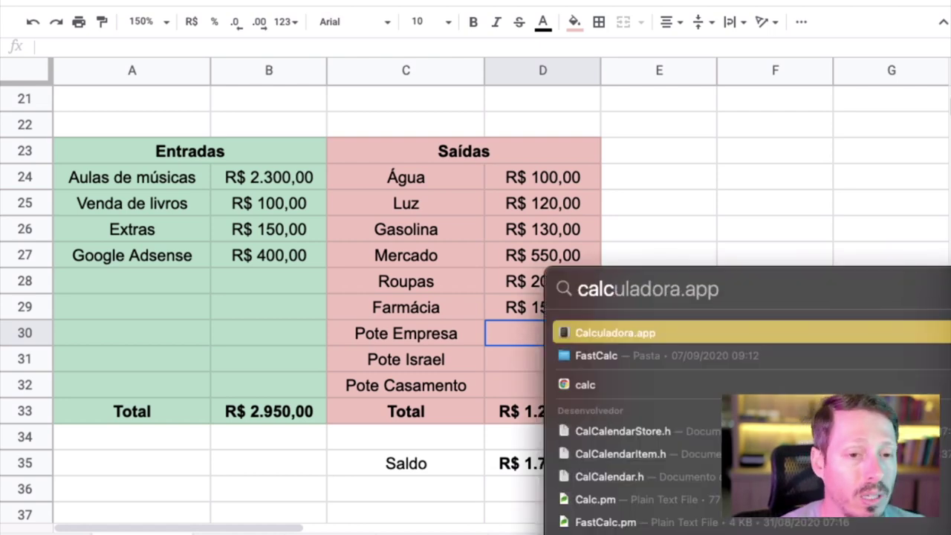
key("Return")
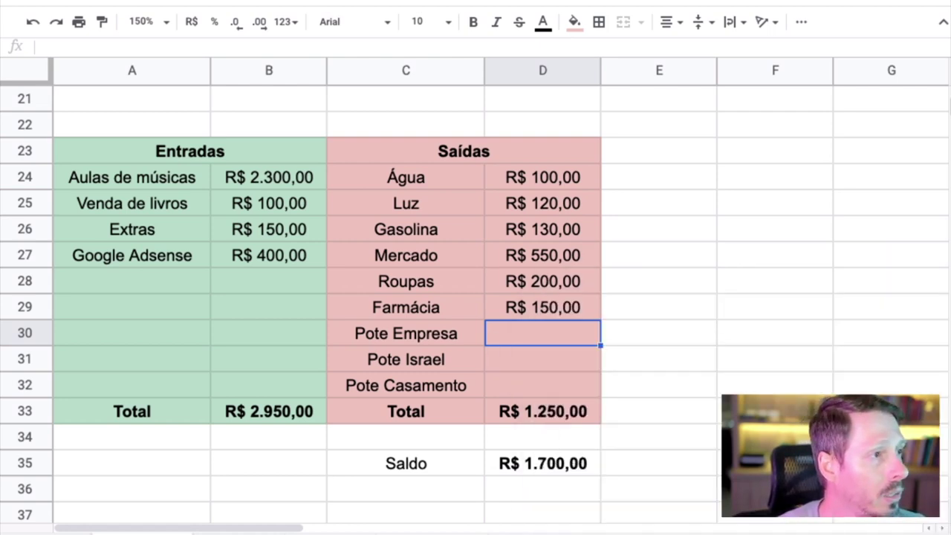
left_click_drag(318, 22, 817, 130)
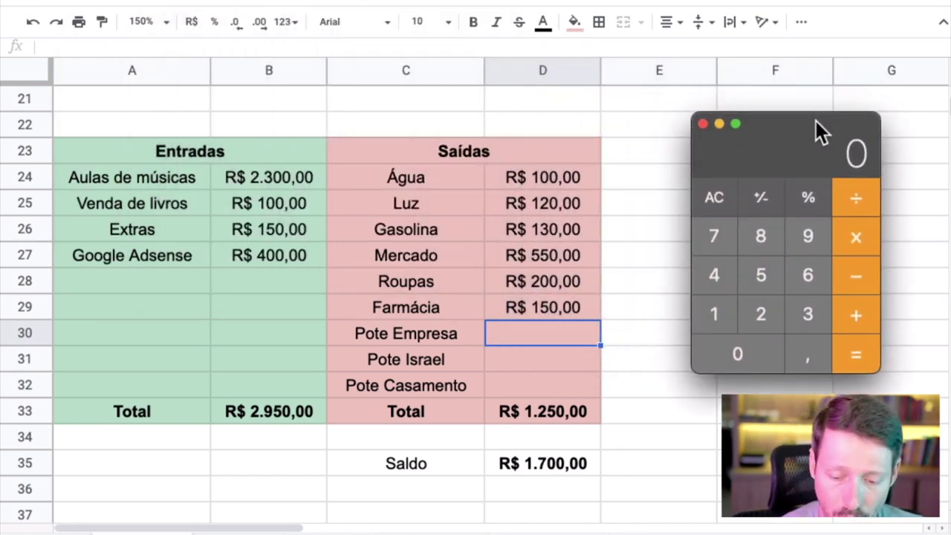
type("0000")
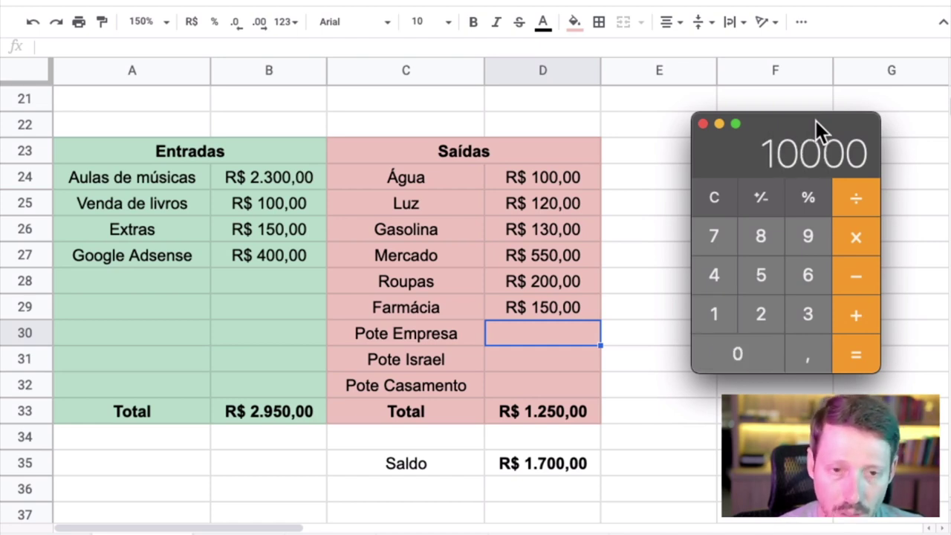
key("slash")
type("12")
key("Return")
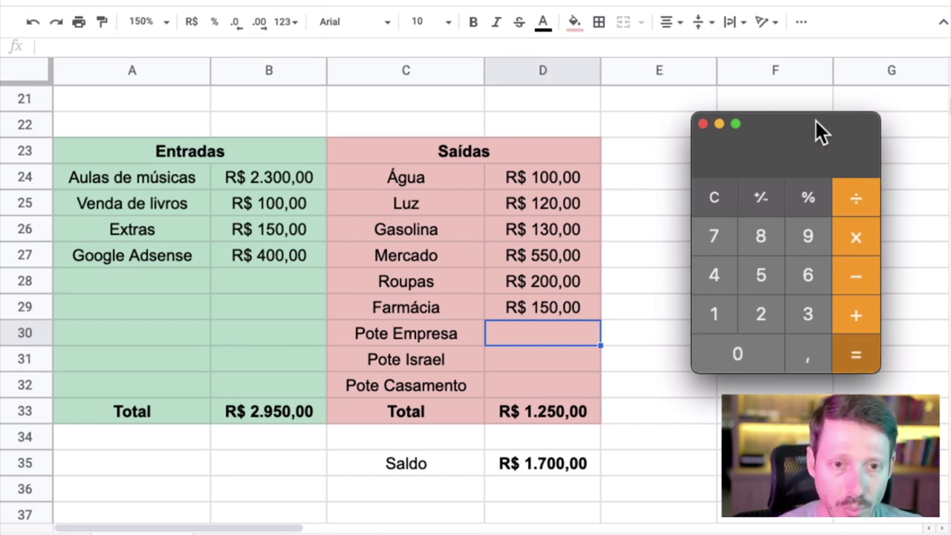
left_click_drag(816, 120, 934, 99)
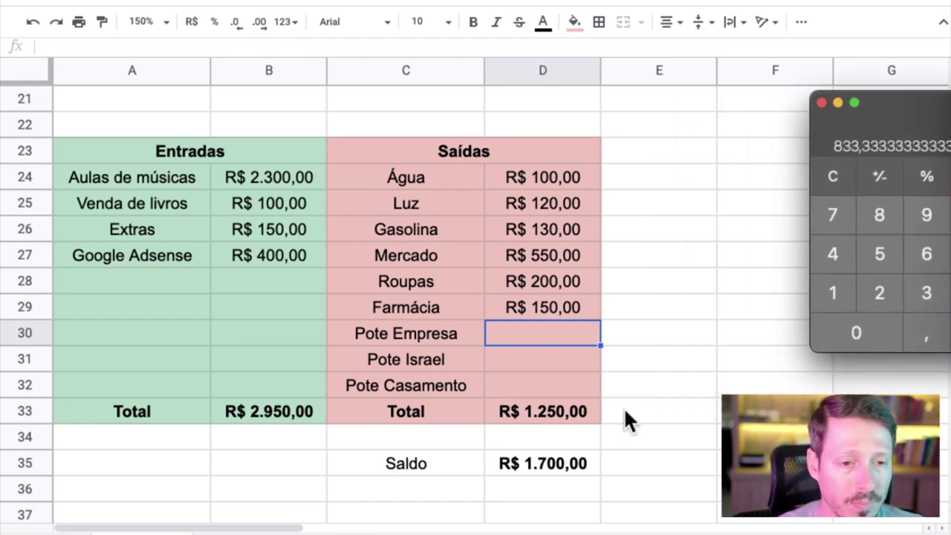
- Return to the spreadsheet and enter 834,00 as the "Pote Empresa" amount in cell D30
left_click(617, 386)
left_click(565, 335)
type("83")
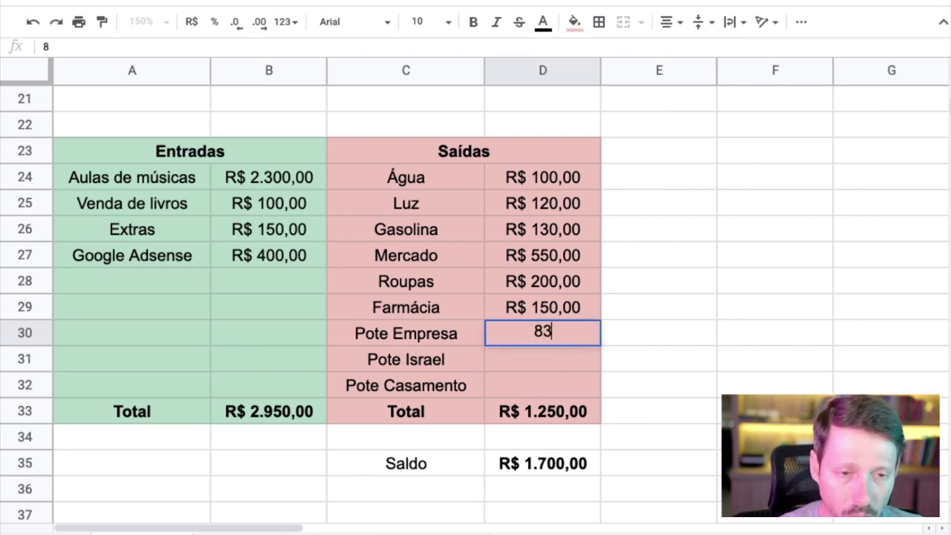
type("4,00")
key("Return")
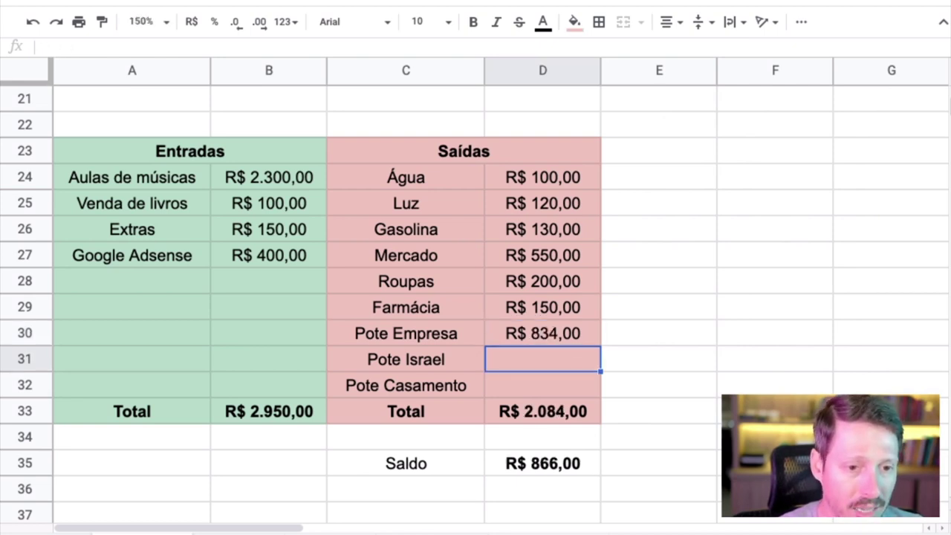
left_click(933, 127)
left_click_drag(933, 127, 950, 119)
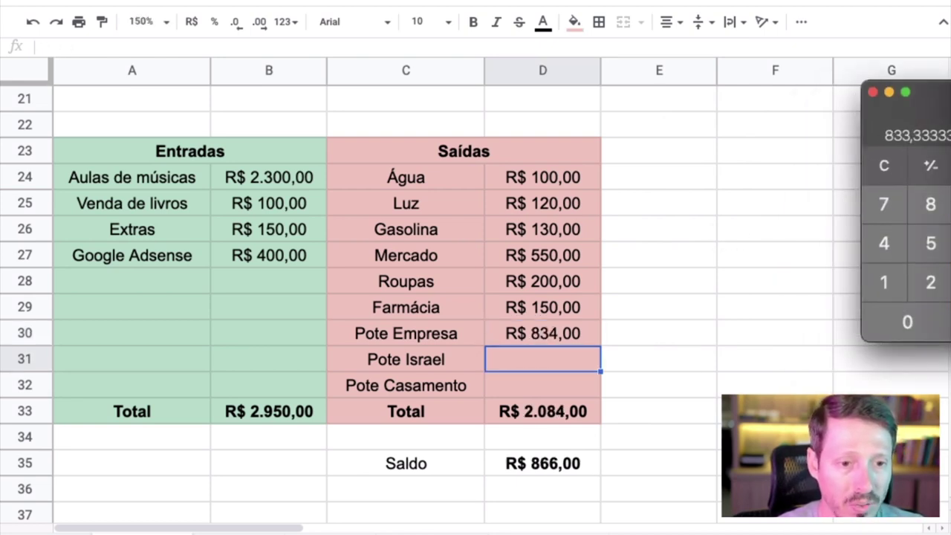
left_click(568, 466)
left_click(736, 334)
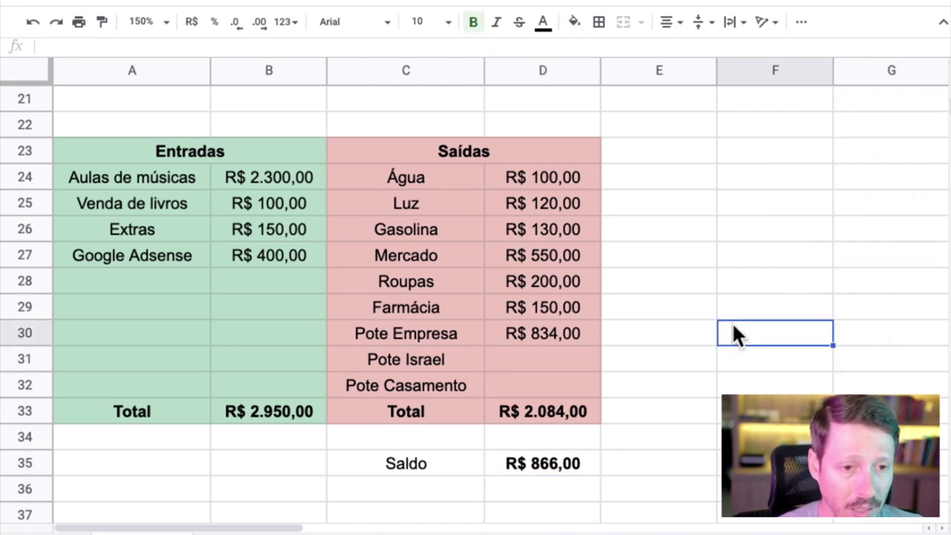
left_click(730, 282)
left_click(562, 465)
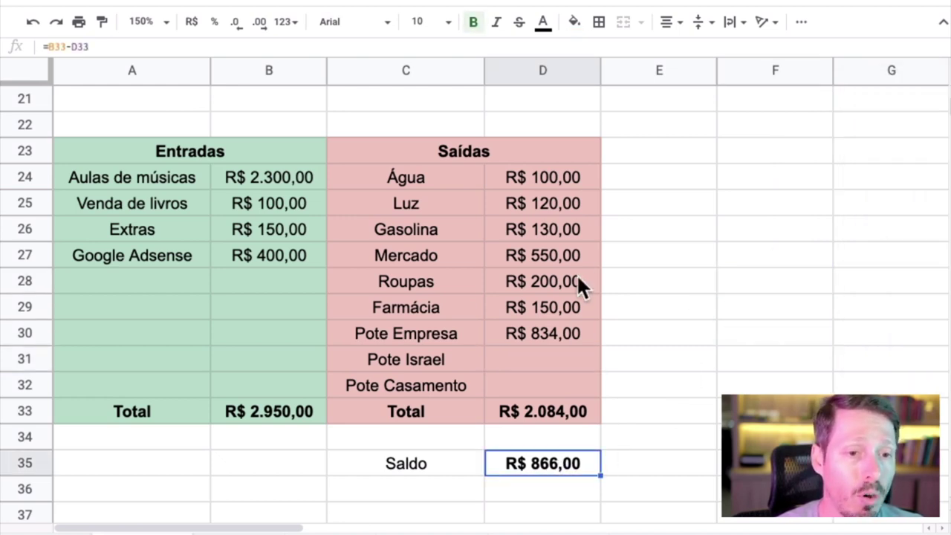
left_click(570, 257)
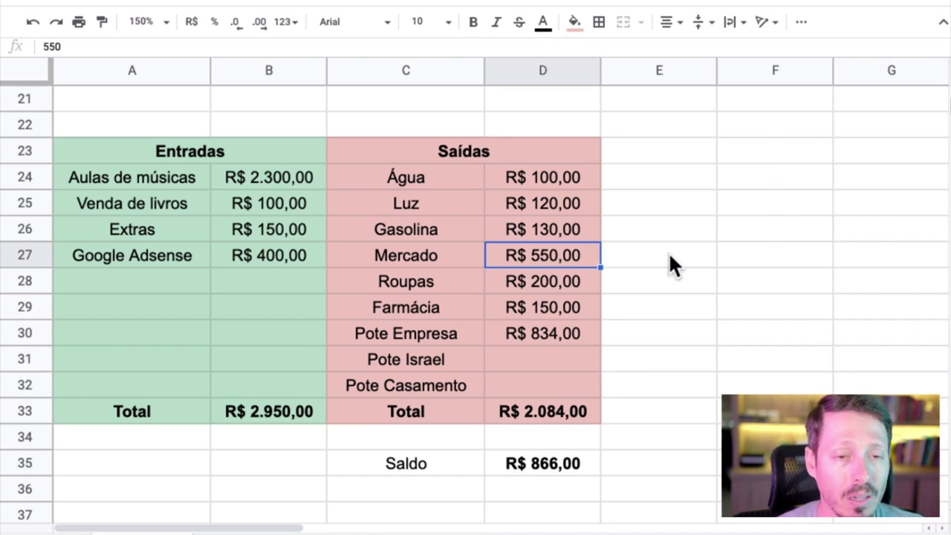
left_click(765, 264)
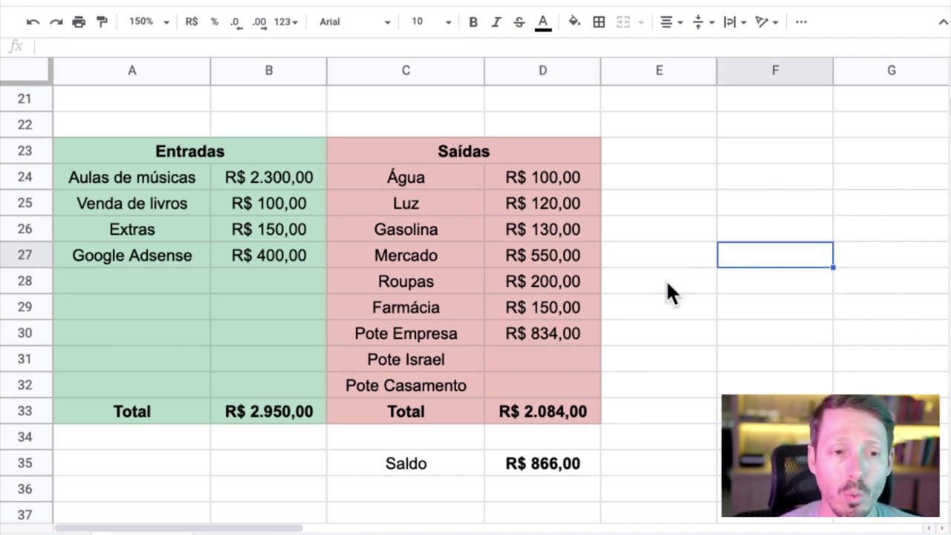
left_click(631, 296)
left_click(574, 353)
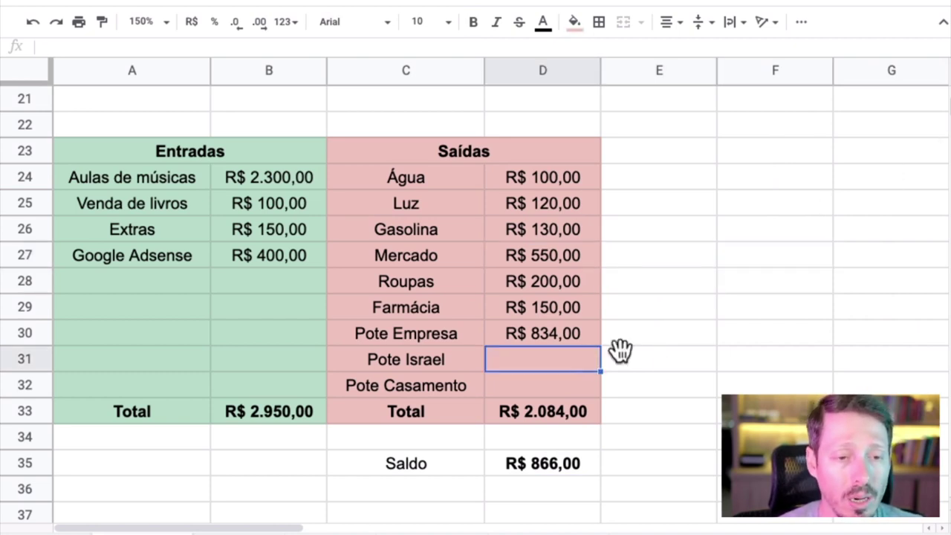
- Switch to Calculator, clear the previous result and divide 8000 by 60
key("super+Tab")
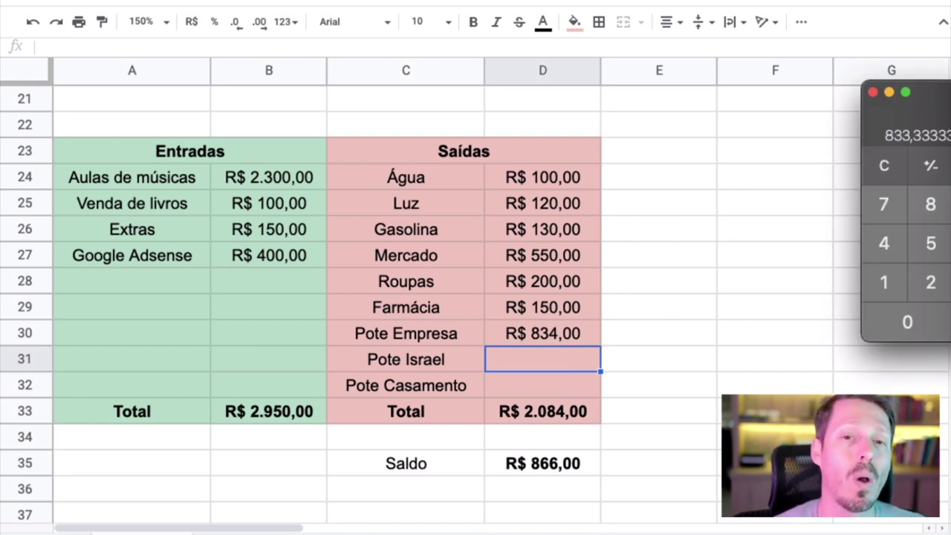
left_click(874, 171)
left_click_drag(944, 127, 807, 83)
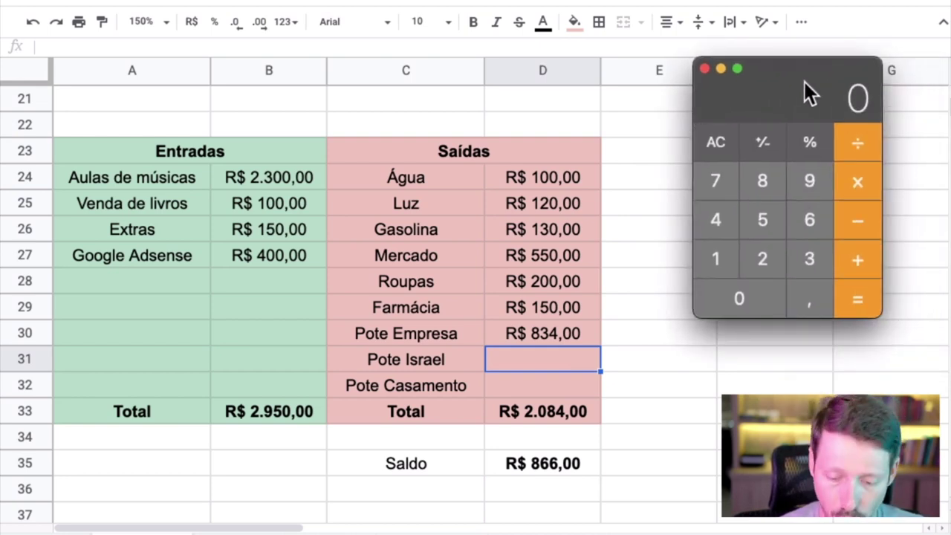
type("12000")
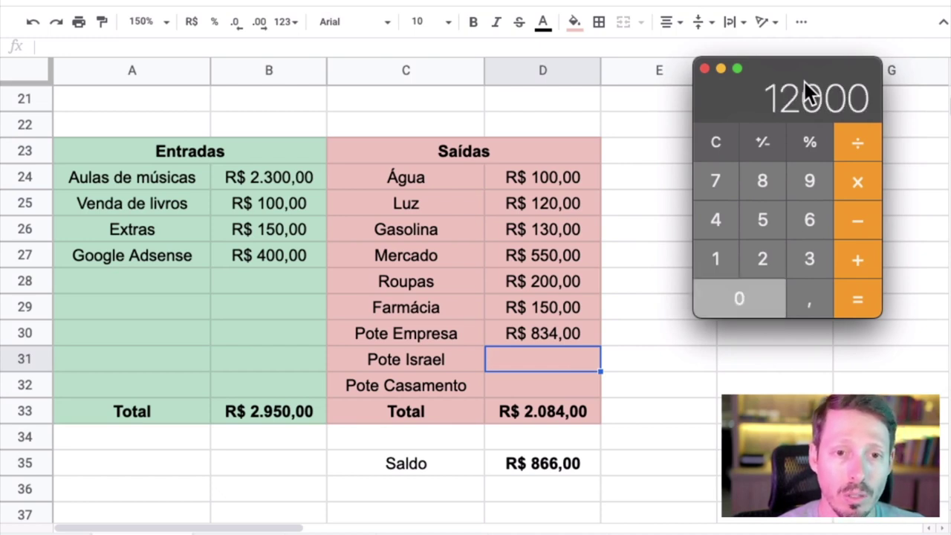
left_click(713, 141)
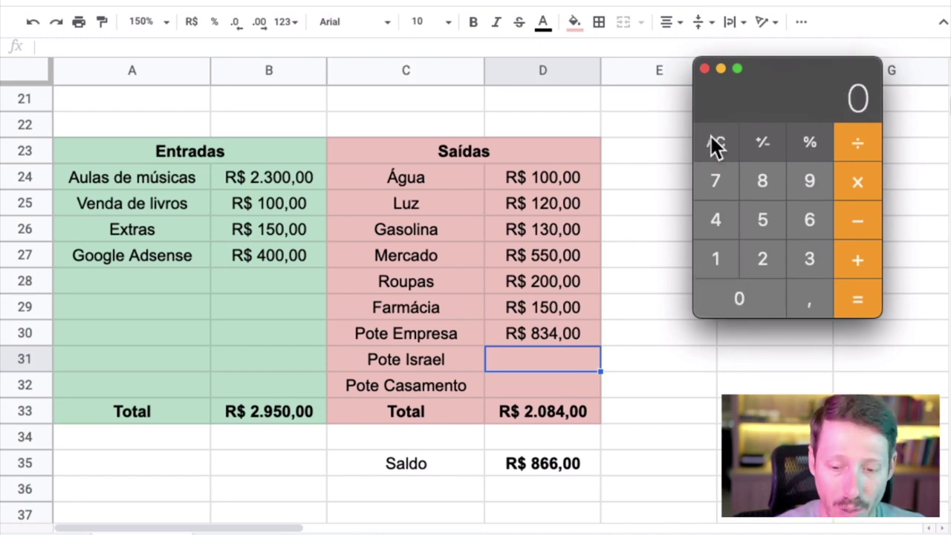
type("8000")
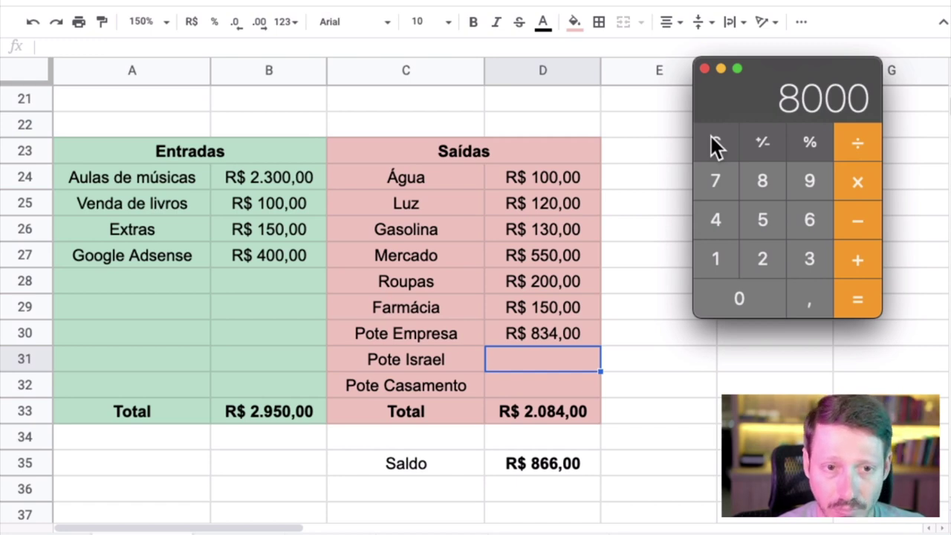
key("slash")
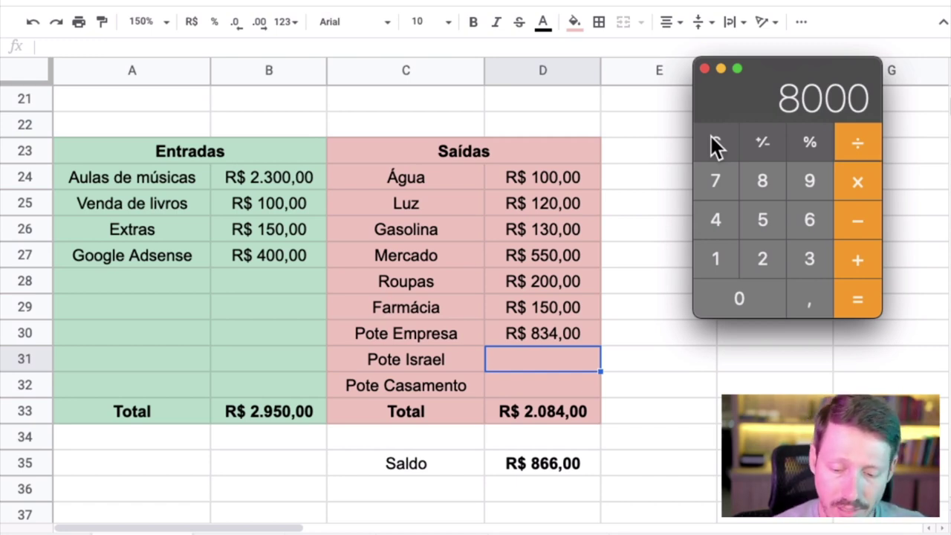
type("60")
key("Return")
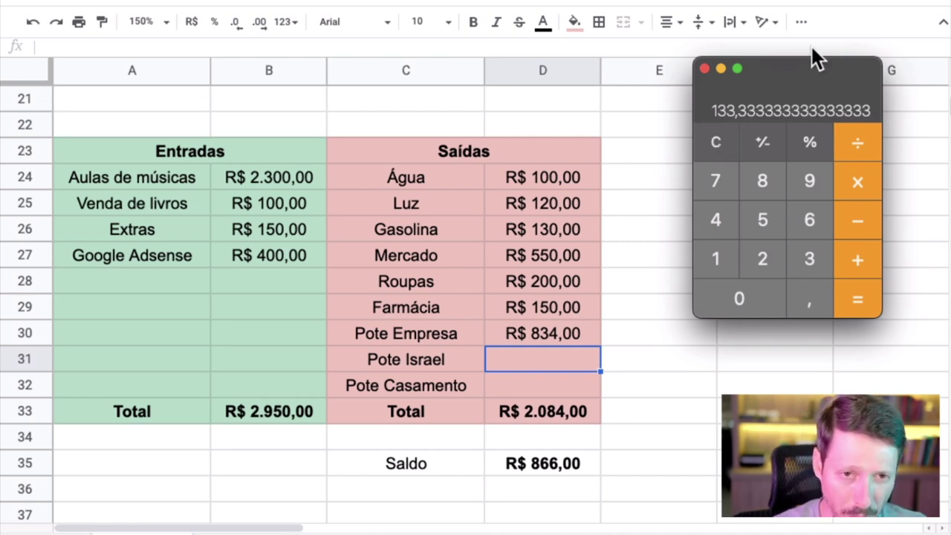
- Return to the spreadsheet and enter 134 as the Pote Israel amount in cell D31
left_click_drag(809, 65, 919, 27)
left_click(668, 357)
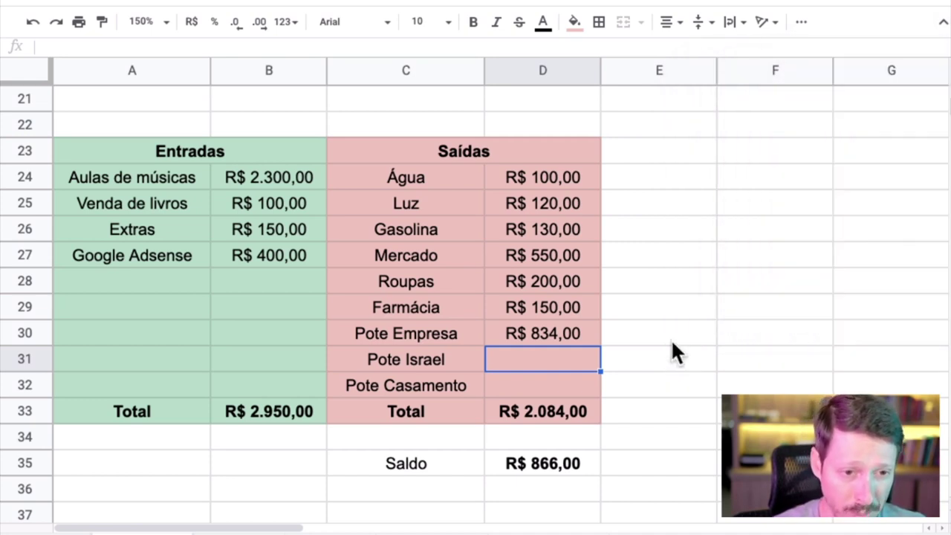
left_click(582, 356)
type("134")
key("Return")
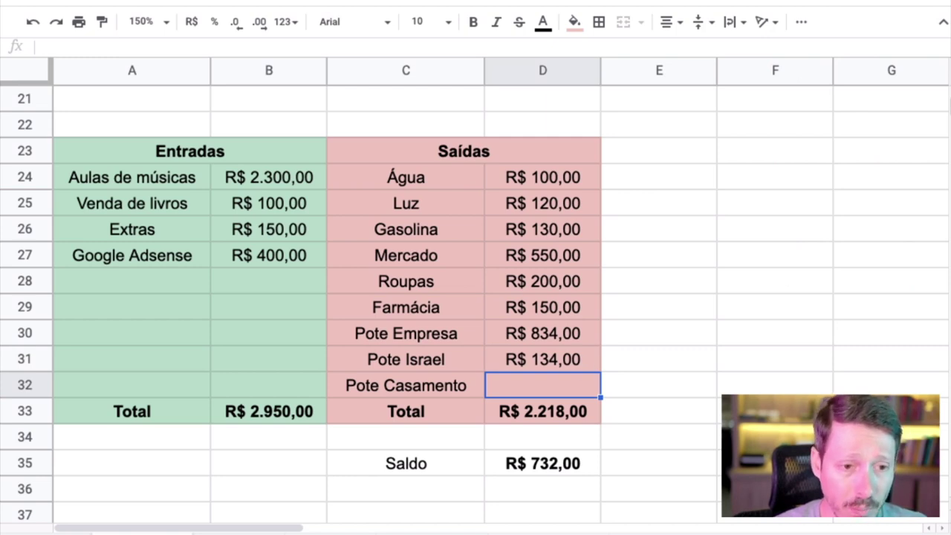
- Switch to Calculator, clear the previous result and work out the Pote Casamento instalment with a division
key("super+Tab")
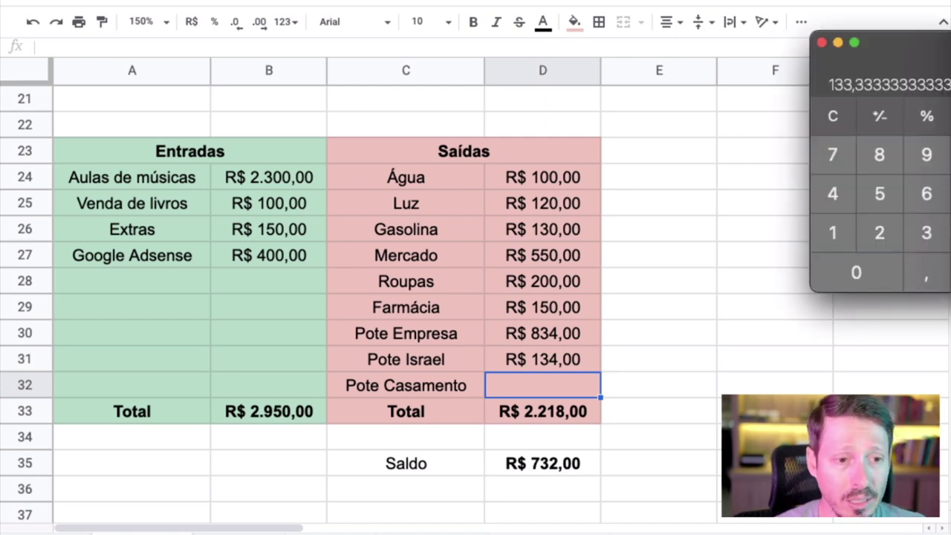
left_click(832, 117)
key("1")
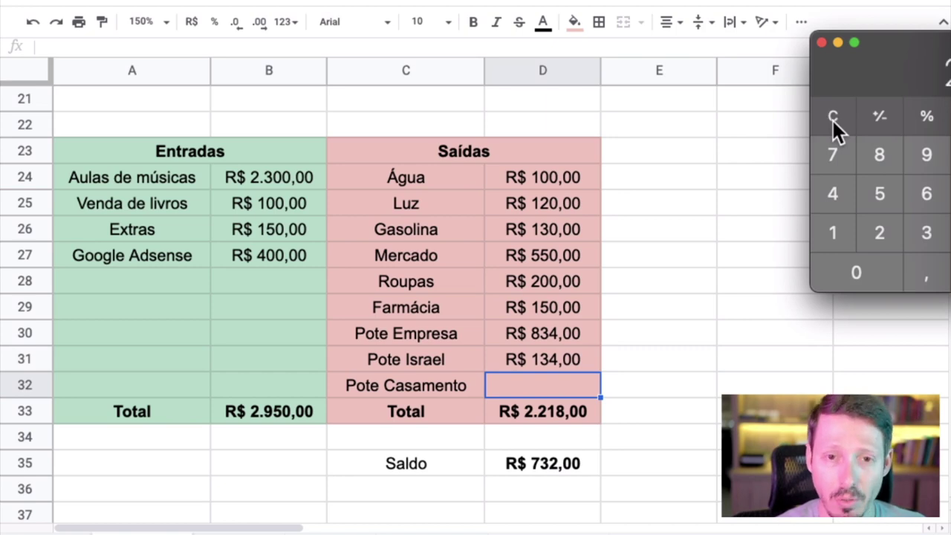
left_click(833, 121)
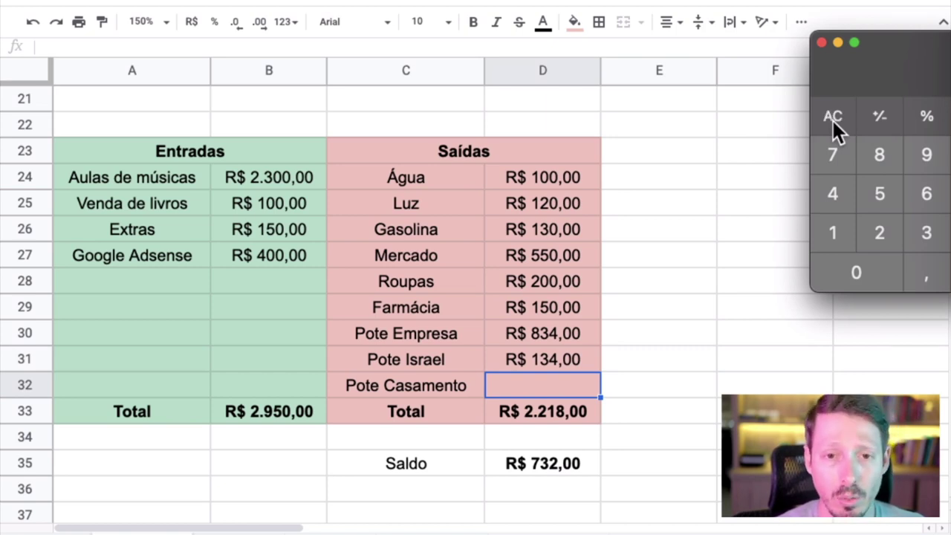
type("2200")
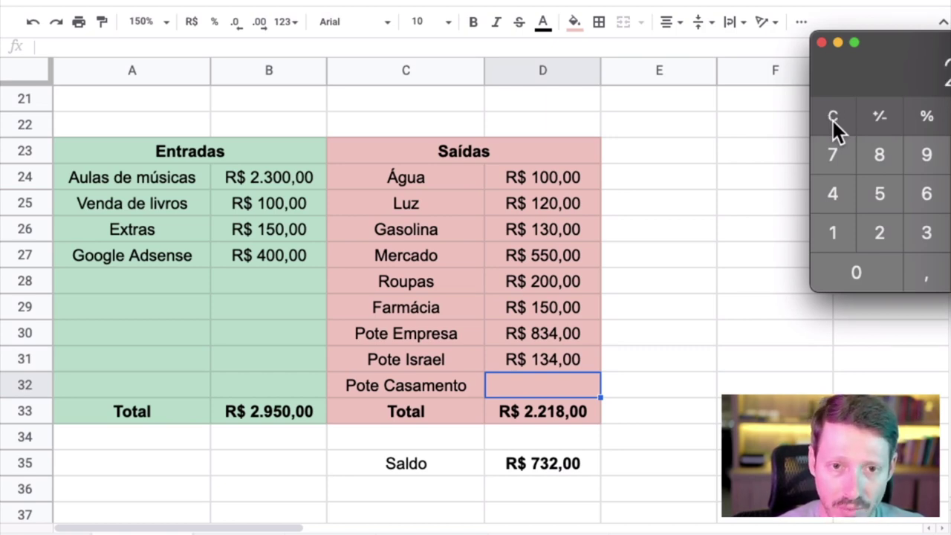
type("/2,4")
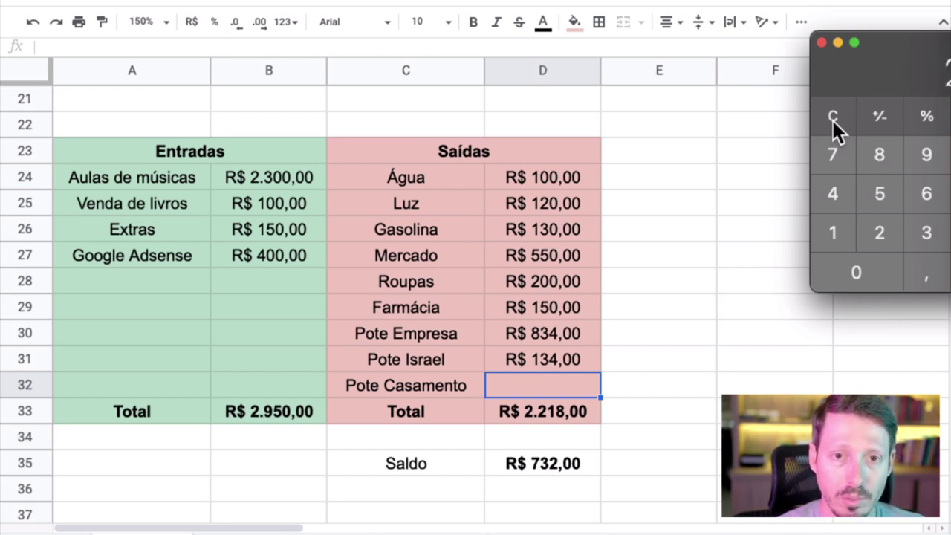
key("Return")
- Return to the spreadsheet and enter 916 as the Pote Casamento amount in cell D32
key("super+Tab")
left_click(611, 379)
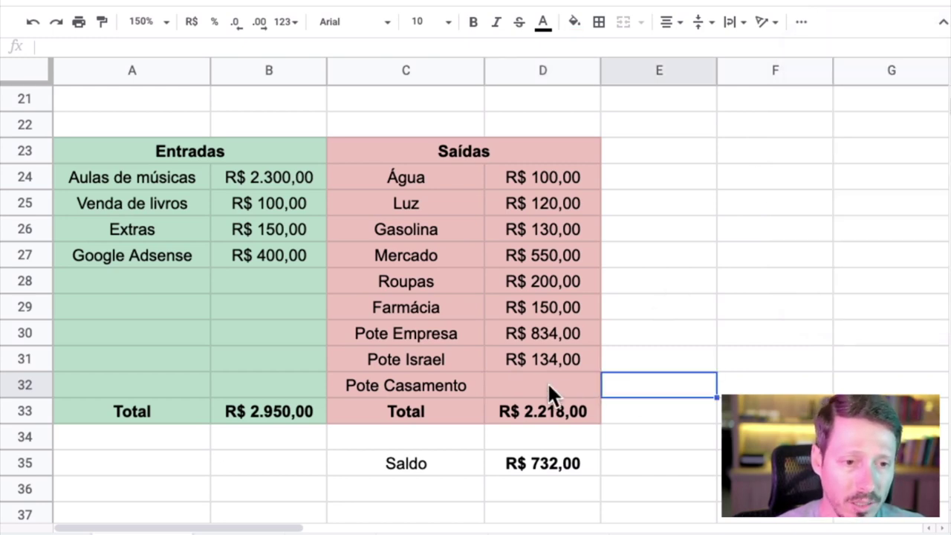
left_click(547, 381)
type("916")
key("Return")
key("Up")
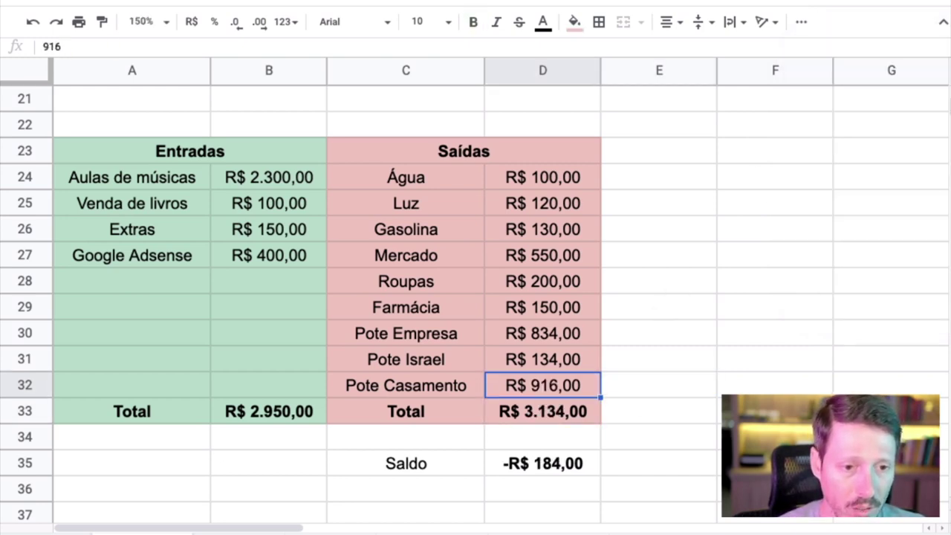
- Change the text colour of the Saldo value in cell D35 to red
key("Down")
key("Down")
key("Down")
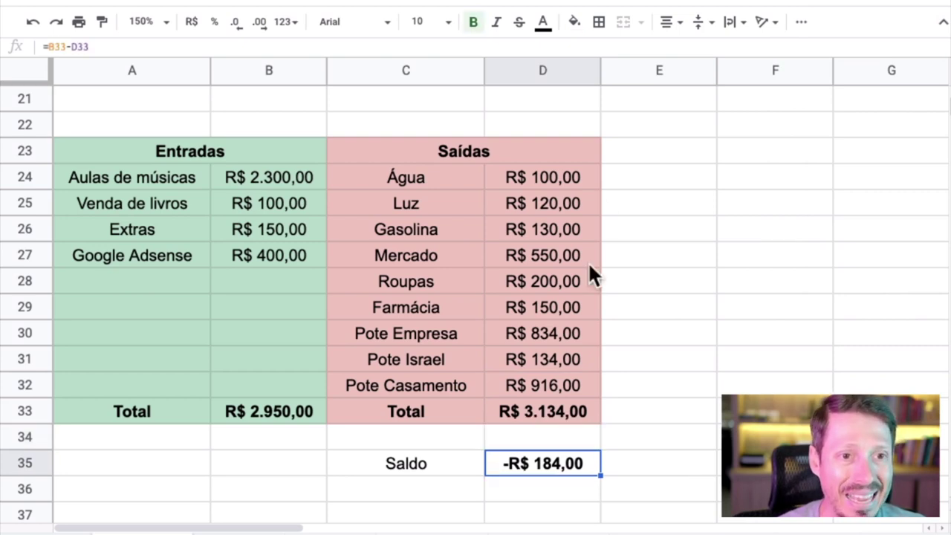
left_click(545, 23)
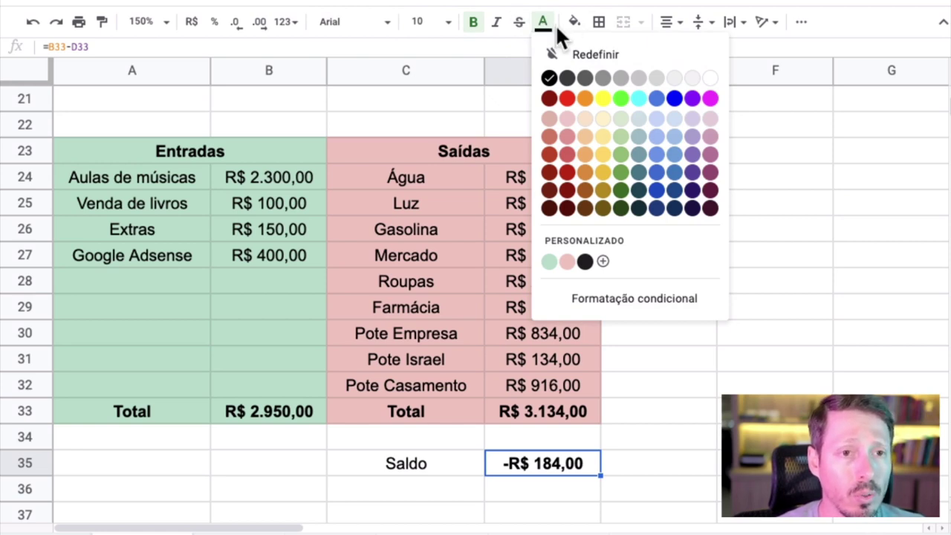
left_click(566, 98)
left_click(782, 369)
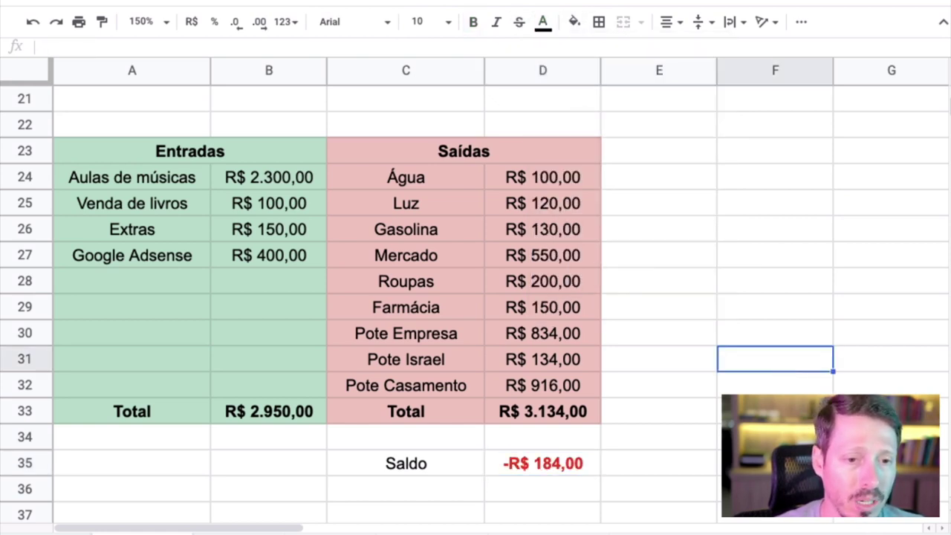
- Mark up the budget tables, the three Pote amounts and the Saldo with red pen strokes, and clear the strokes
left_click(780, 436)
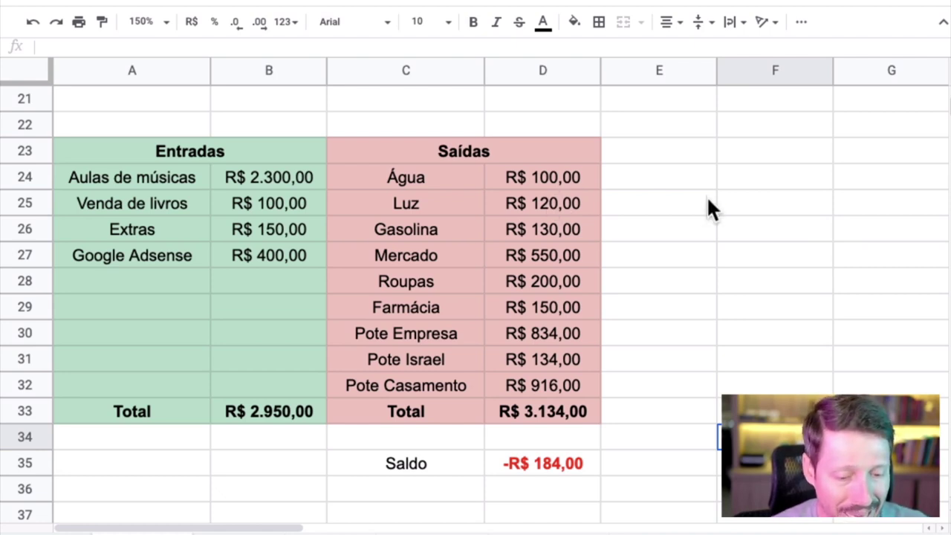
mouse_move(289, 81)
left_mouse_down()
mouse_move(131, 95)
mouse_move(142, 420)
mouse_move(505, 509)
left_mouse_up()
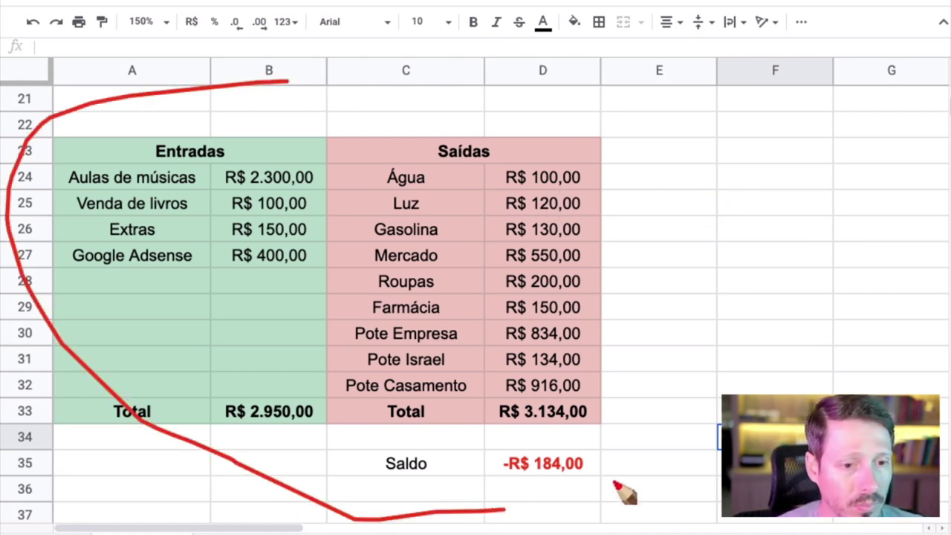
mouse_move(613, 484)
left_mouse_down()
mouse_move(440, 88)
mouse_move(336, 58)
left_mouse_up()
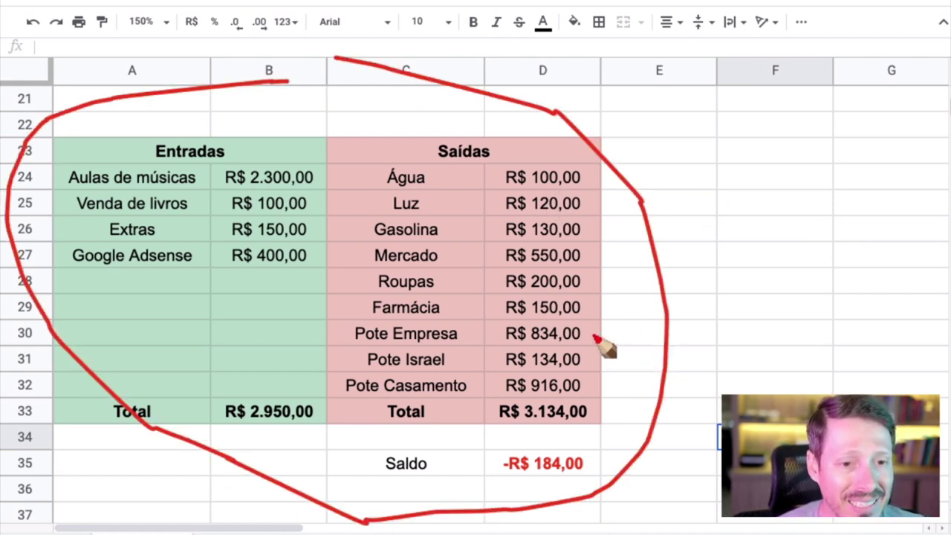
left_click_drag(592, 335, 622, 333)
mouse_move(589, 361)
left_mouse_down()
mouse_move(615, 358)
mouse_move(630, 384)
left_mouse_up()
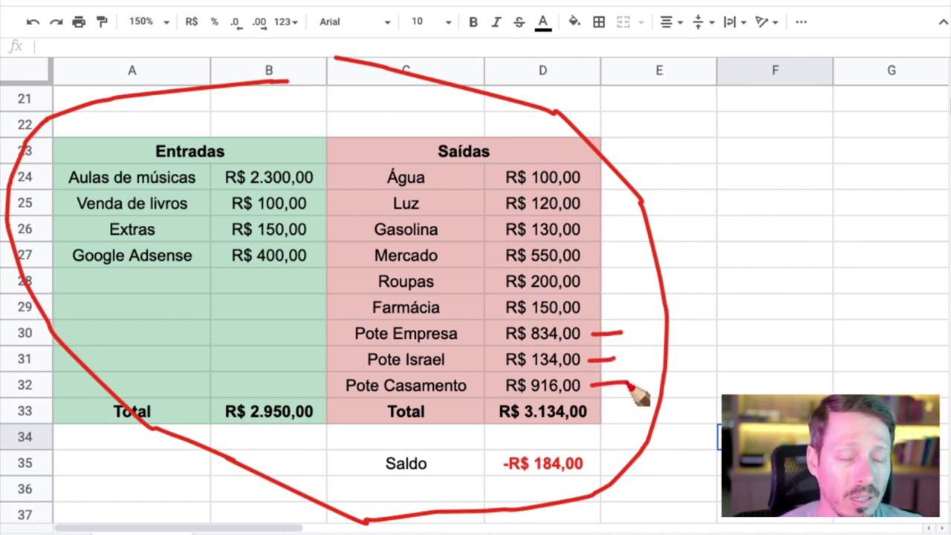
mouse_move(561, 440)
left_mouse_down()
mouse_move(482, 472)
mouse_move(597, 505)
mouse_move(604, 454)
mouse_move(549, 435)
left_mouse_up()
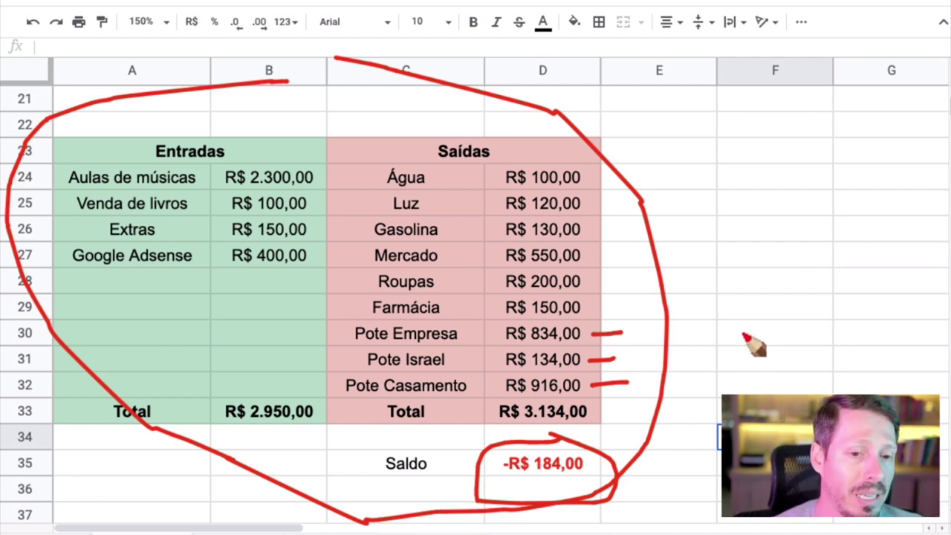
mouse_move(743, 334)
left_mouse_down()
mouse_move(624, 444)
mouse_move(672, 446)
left_mouse_up()
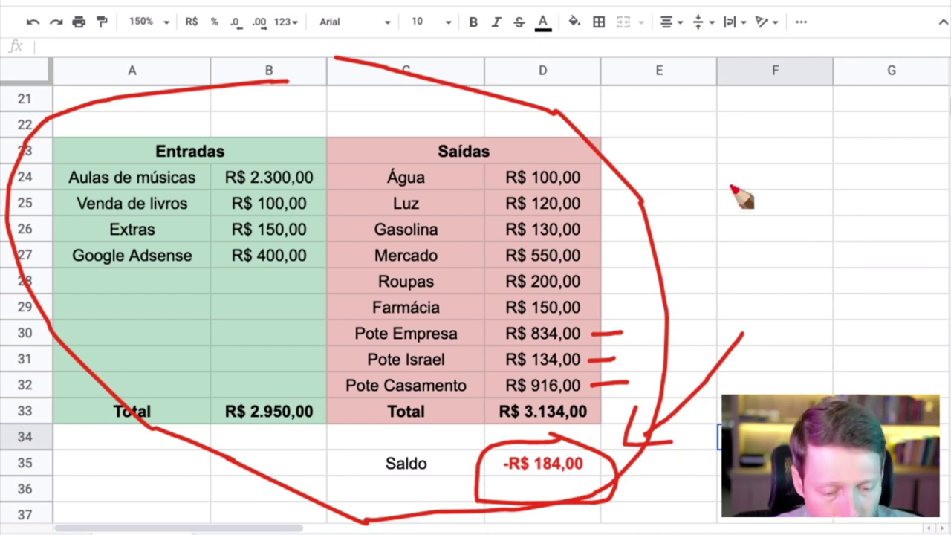
key("Escape")
- Change the Pote Casamento amount in cell D32 to 500
left_click(661, 334)
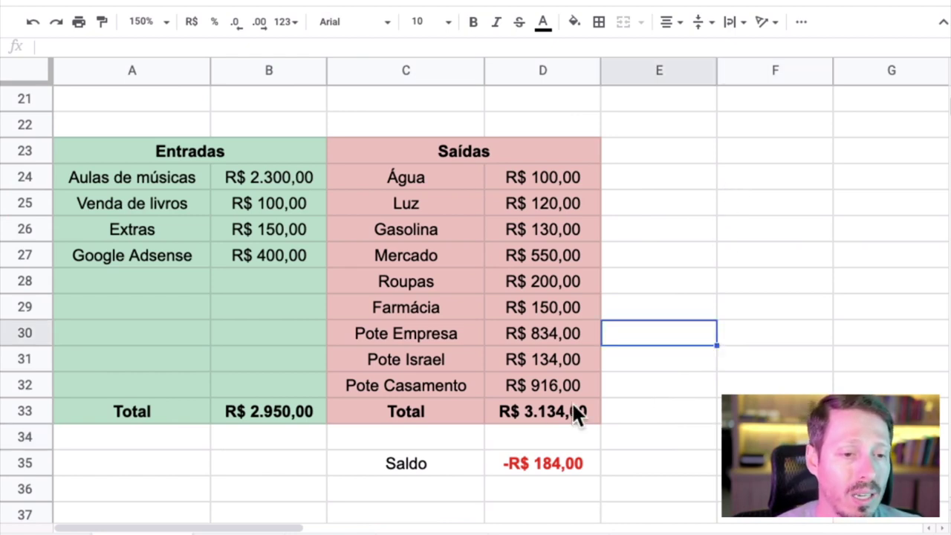
left_click(542, 364)
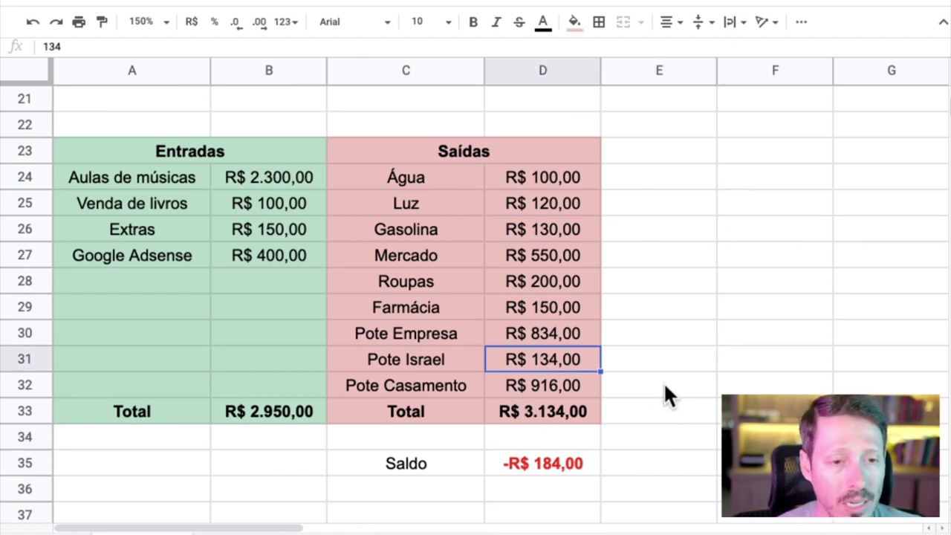
key("Down")
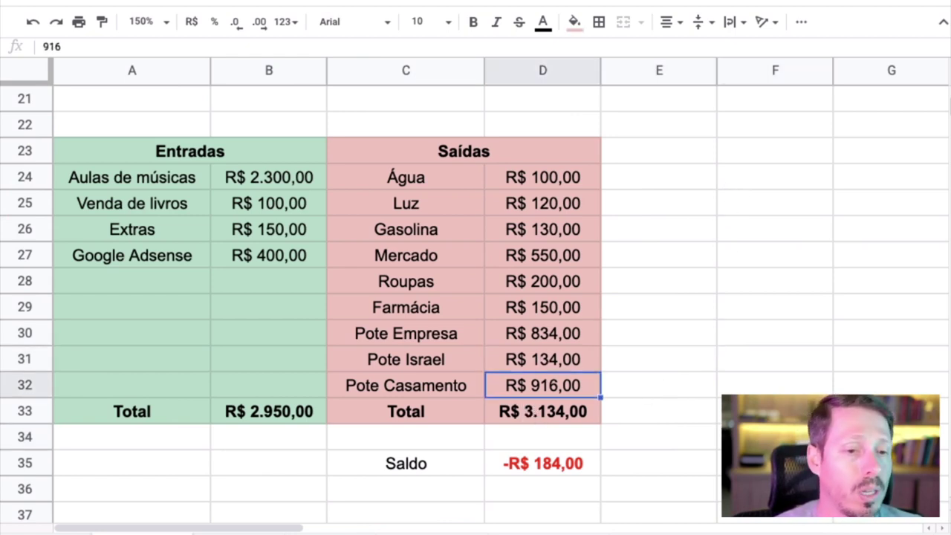
key("Return")
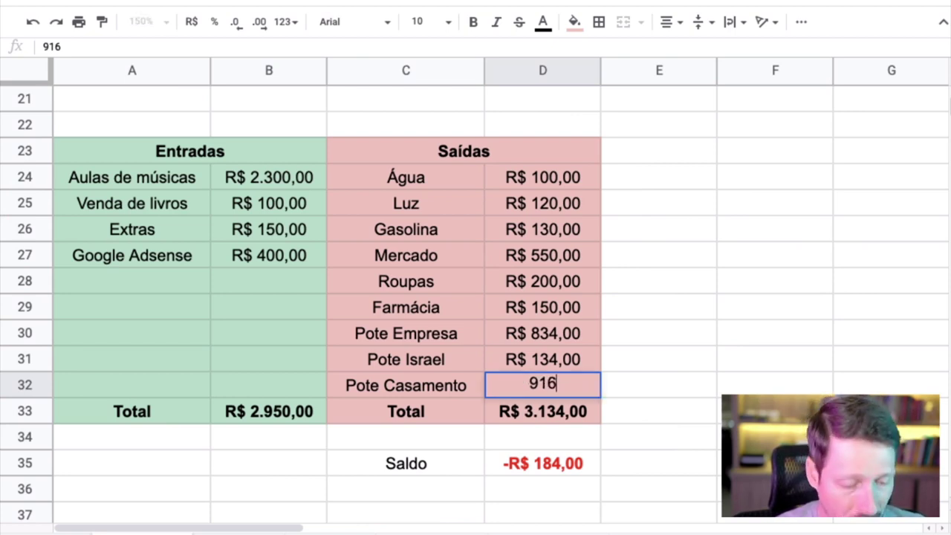
key("BackSpace")
key("BackSpace")
key("BackSpace")
type("500")
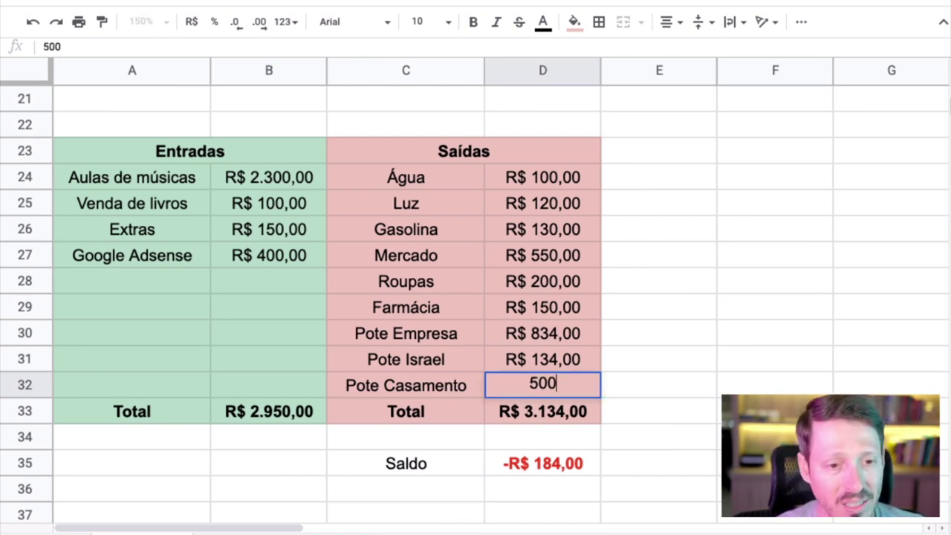
key("Return")
- Set the text colour of the Saldo value in cell D35 to bright green
key("Up")
key("Down")
key("Down")
key("Down")
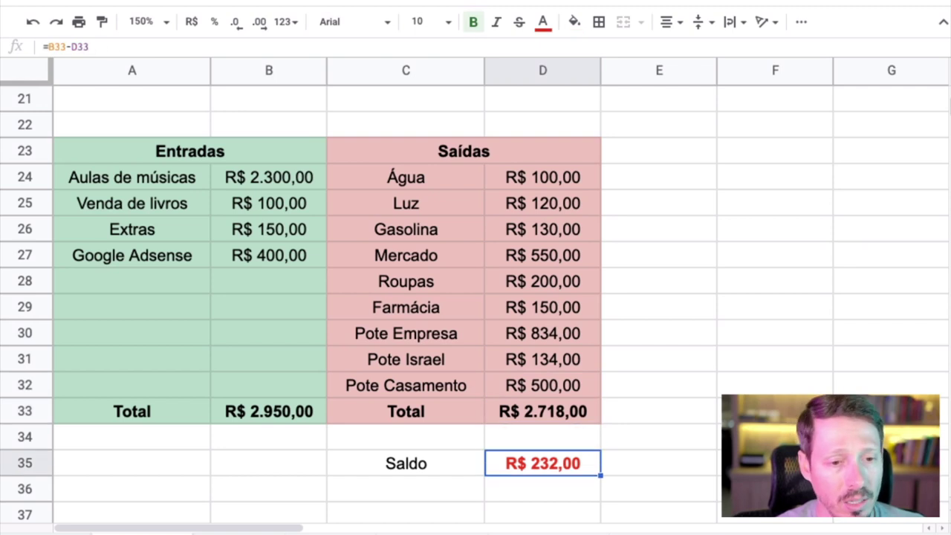
left_click(541, 30)
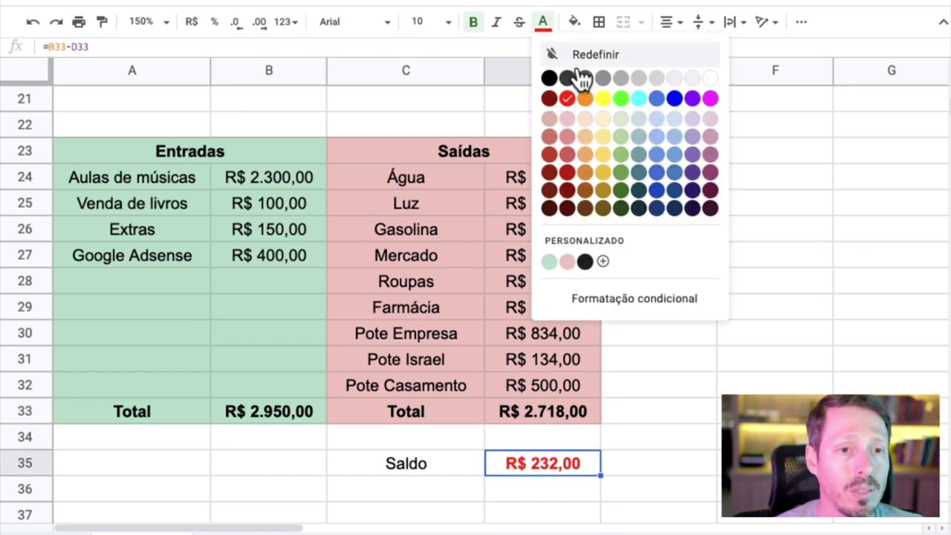
left_click(623, 98)
left_click(732, 388)
- Change the text colour of the Saldo value in cell D35 to a darker green
left_click(558, 462)
left_click(545, 24)
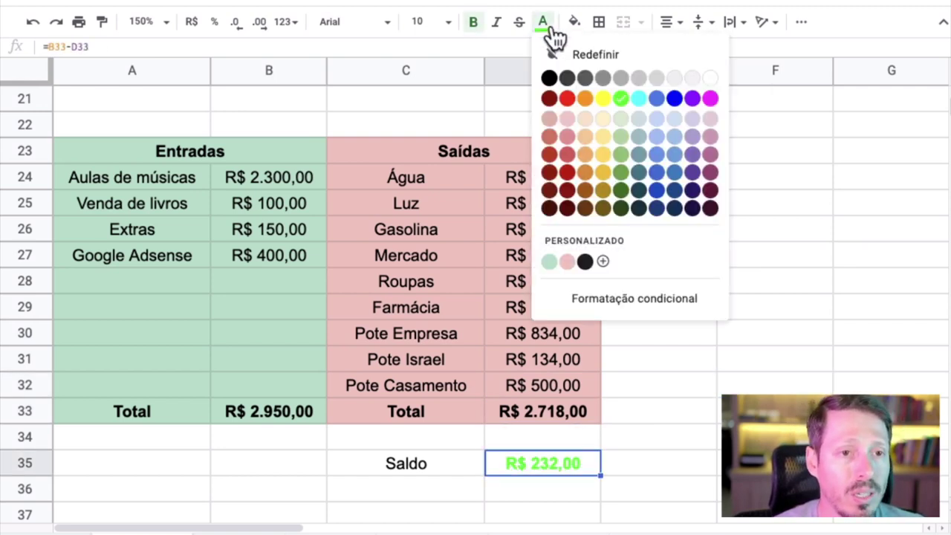
left_click(620, 172)
left_click(663, 385)
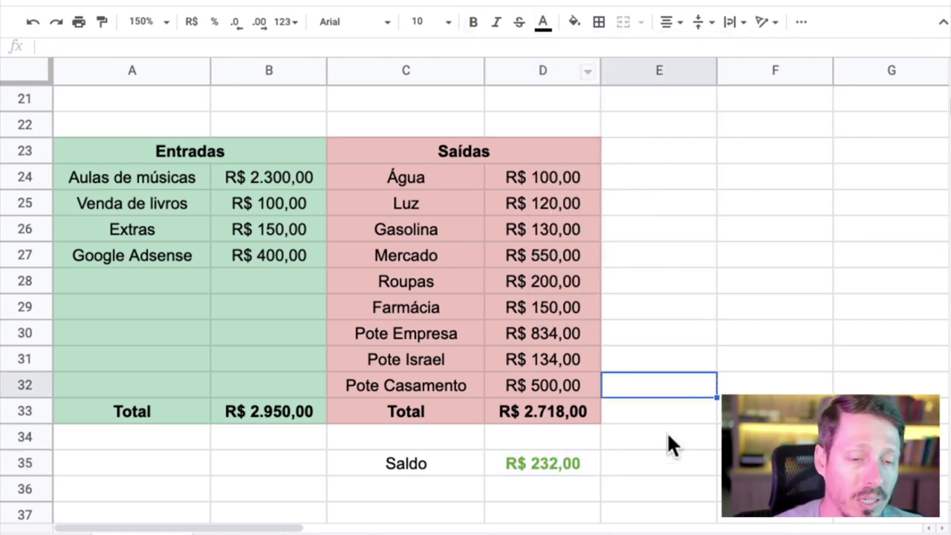
left_click(693, 360)
left_click(570, 473)
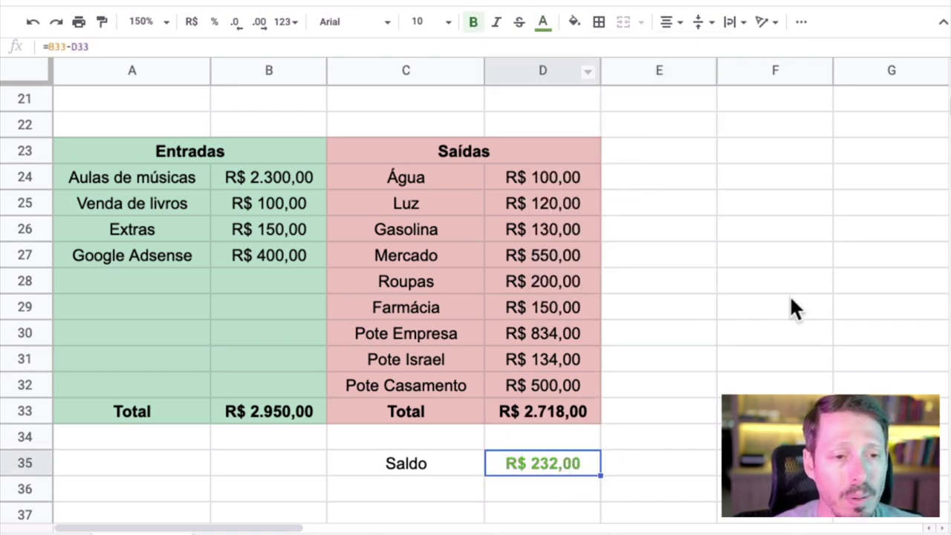
left_click(789, 306)
- Replace the Farmácia label in cell C29 of the Saídas table with Emergências
left_click(453, 313)
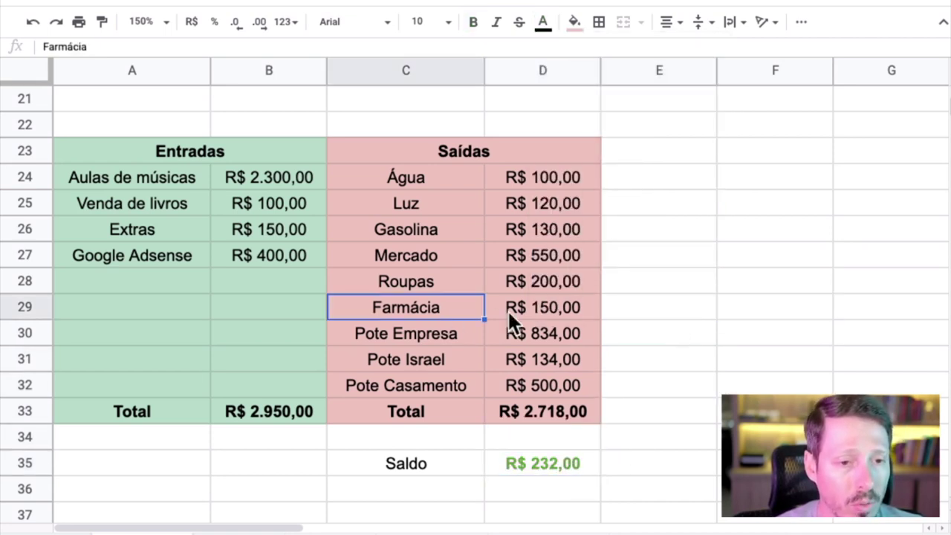
type("Emergências")
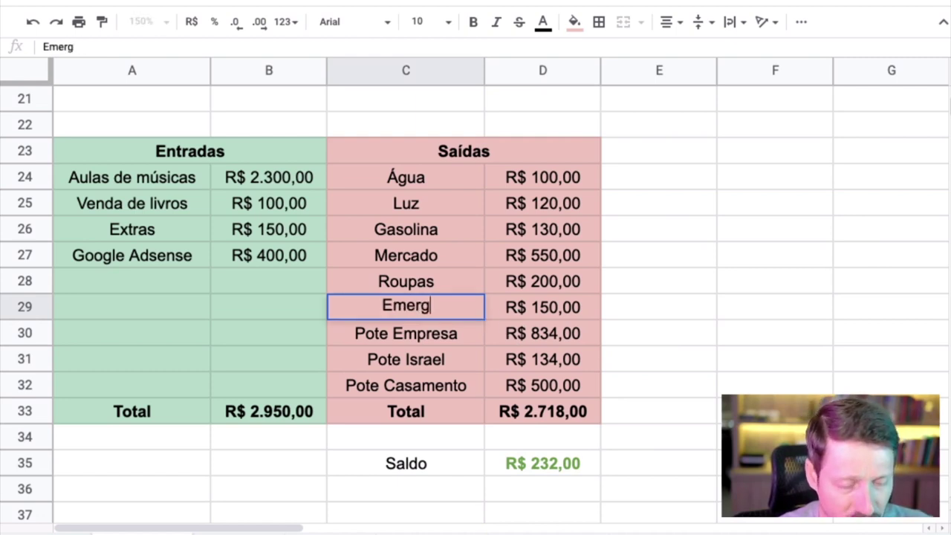
key("Return")
left_click(542, 307)
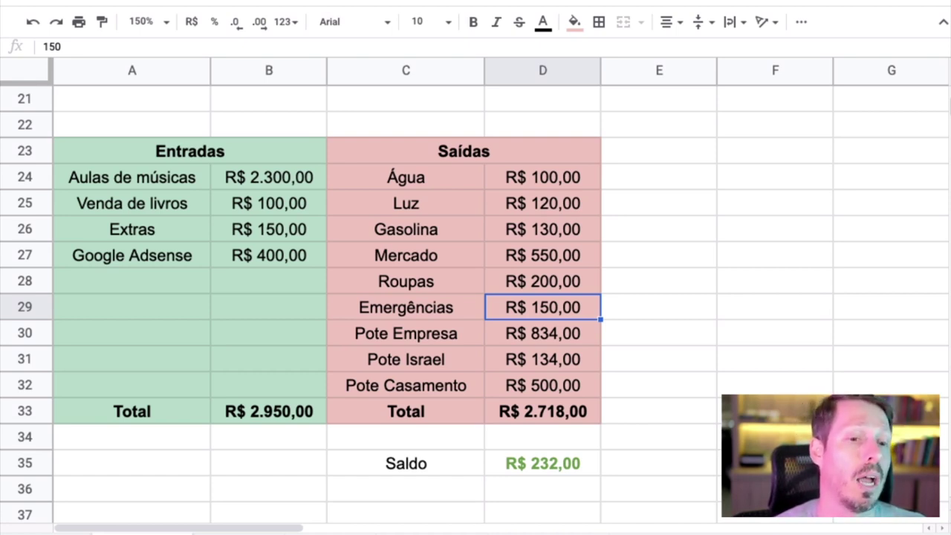
left_click(405, 307)
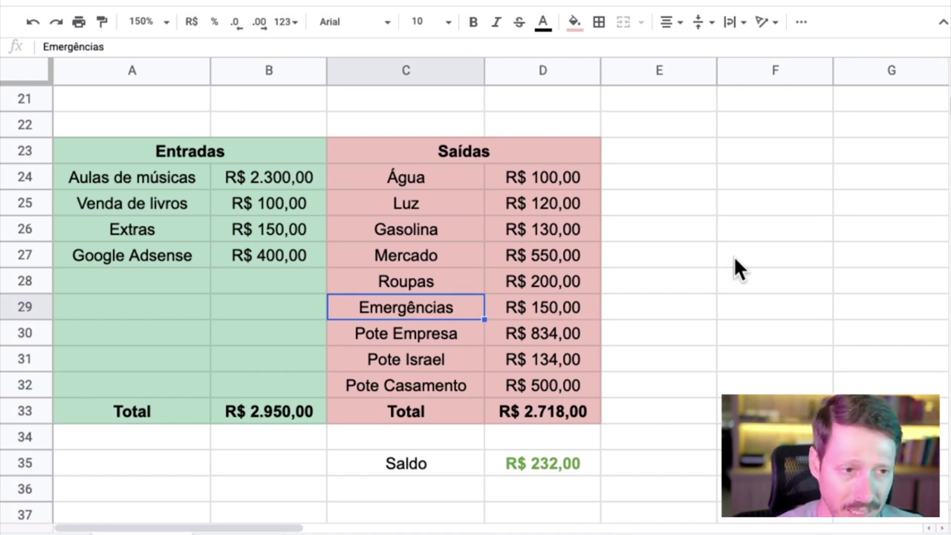
key("Right")
key("Right")
key("Right")
- Switch to the text notes document and add the heading "# 3 Defina metas SMART" below the Pote Casamento line
key("super+Tab")
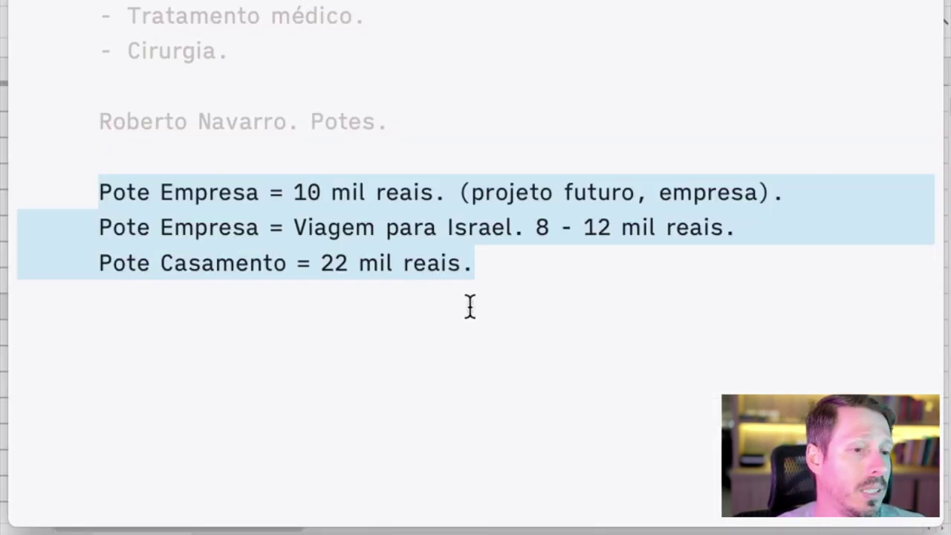
left_click(539, 267)
key("Return")
key("Return")
type("# 3 ")
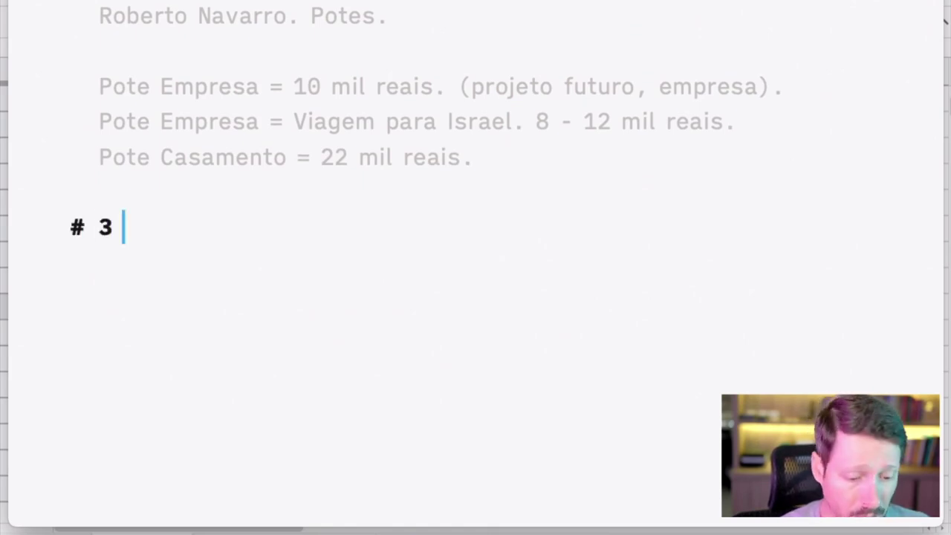
type("Defina meta")
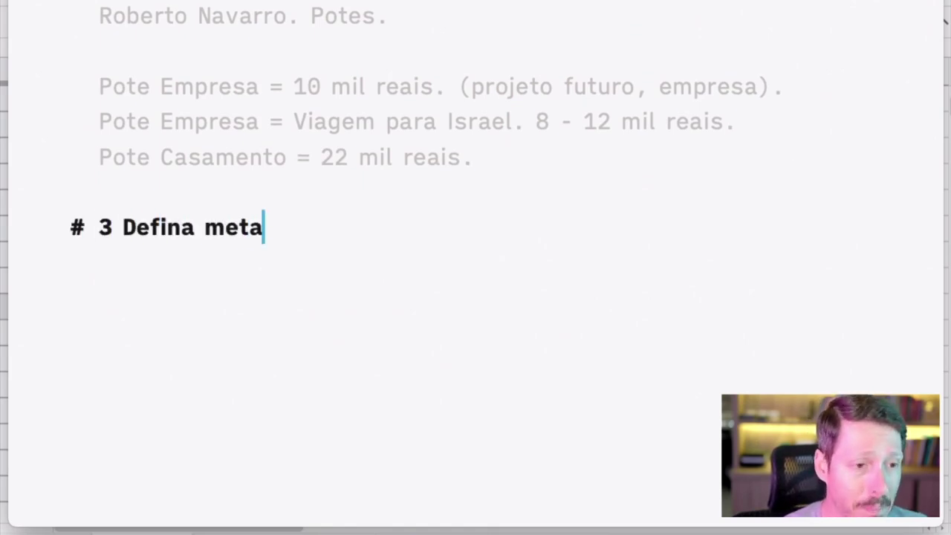
type("s SMTART")
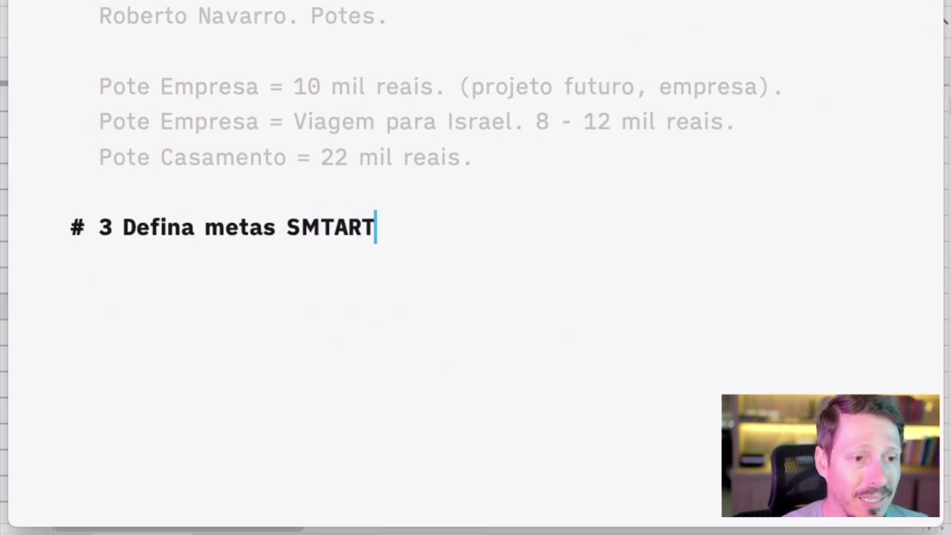
key("BackSpace")
key("BackSpace")
key("BackSpace")
key("BackSpace")
type("ART")
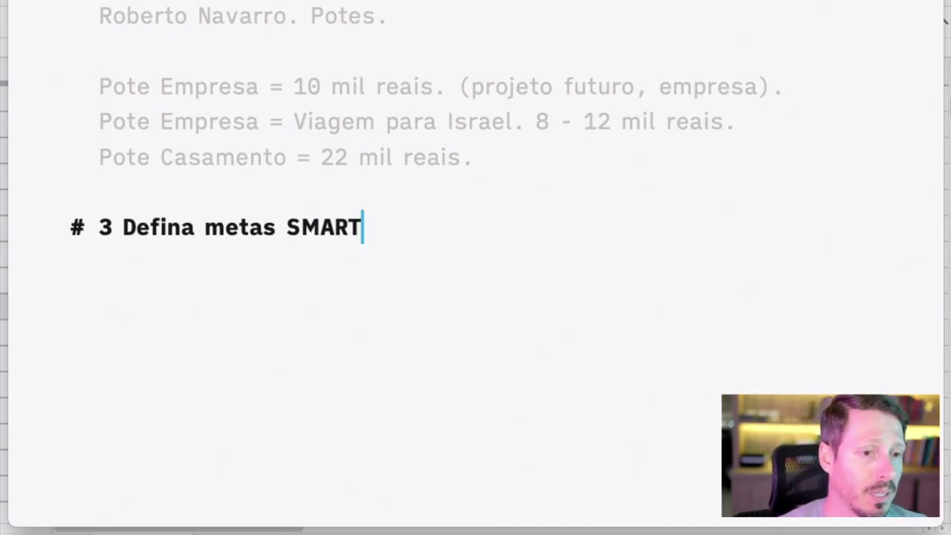
- Enclose the word SMART in the new heading in parentheses
key("Left")
key("Left")
key("Left")
key("Left")
key("Left")
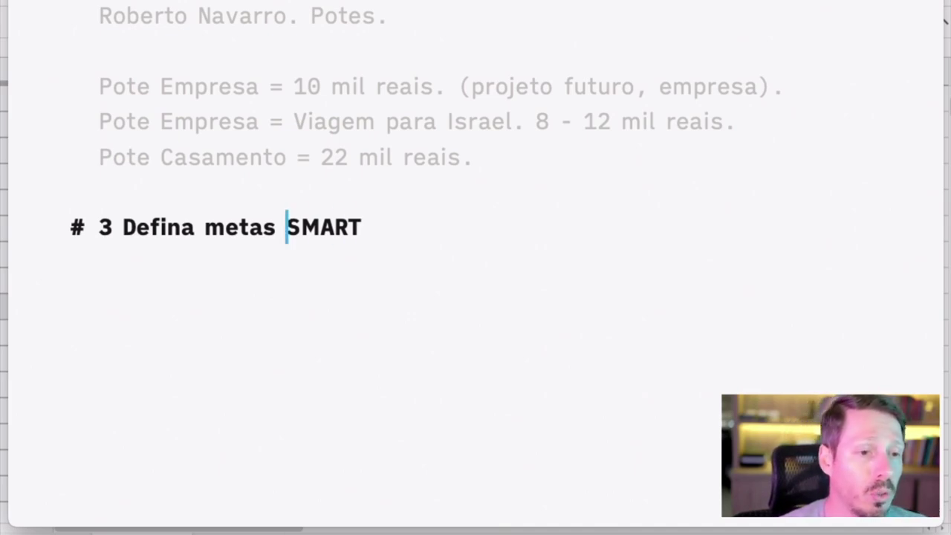
type("(")
key("Right")
key("Right")
key("Right")
key("Right")
key("Right")
type(")")
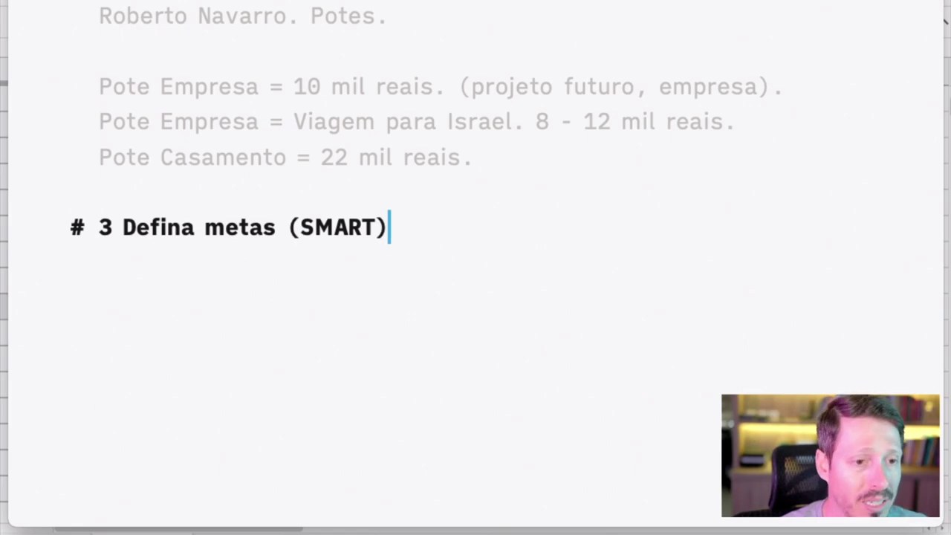
- Below the heading, add the paragraph "Específica, Mensurável, Atingível (possível), Relevante e Temporal (prazo)."
key("Return")
key("Return")
type("Específica, Mensurável, Atingível (possível), Relevante e Temporal (prazo).")
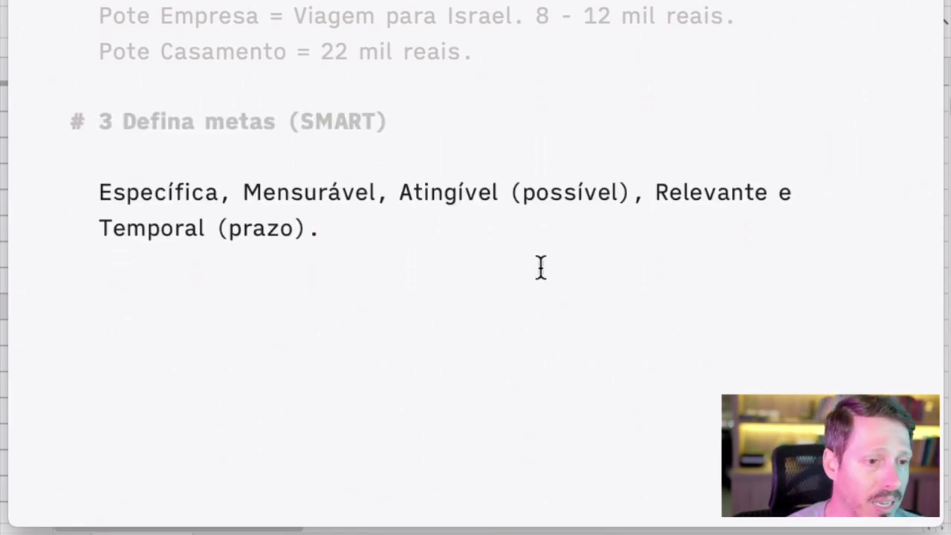
scroll(476, 256, "up", 3)
left_click(245, 287)
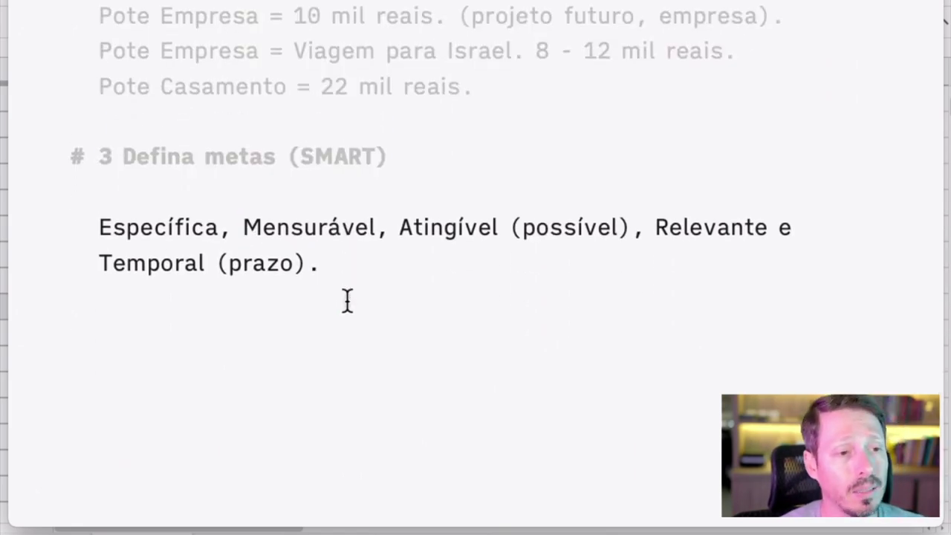
- Split Específica onto its own line without the comma and make it read "1- Específica."
key("Left")
key("Left")
key("Left")
key("Right")
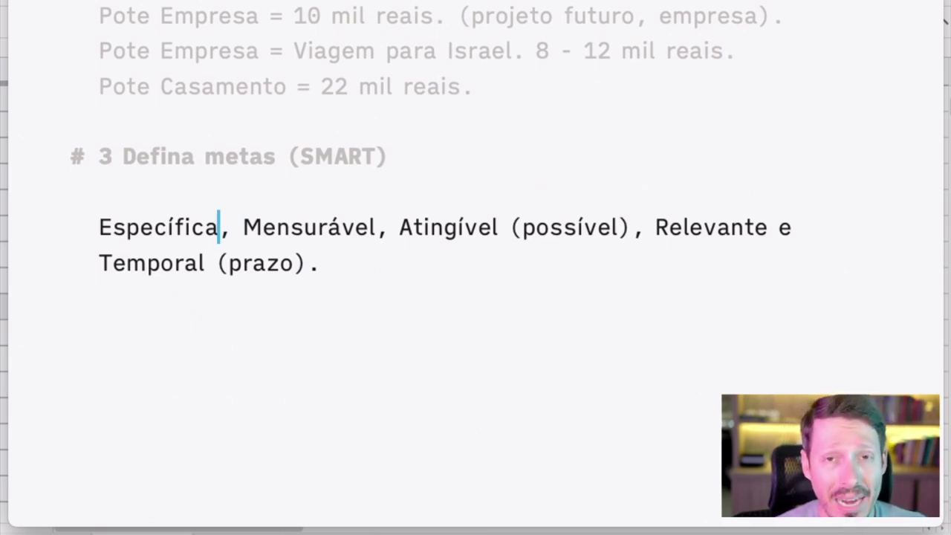
key("Delete")
key("Delete")
key("Return")
key("Up")
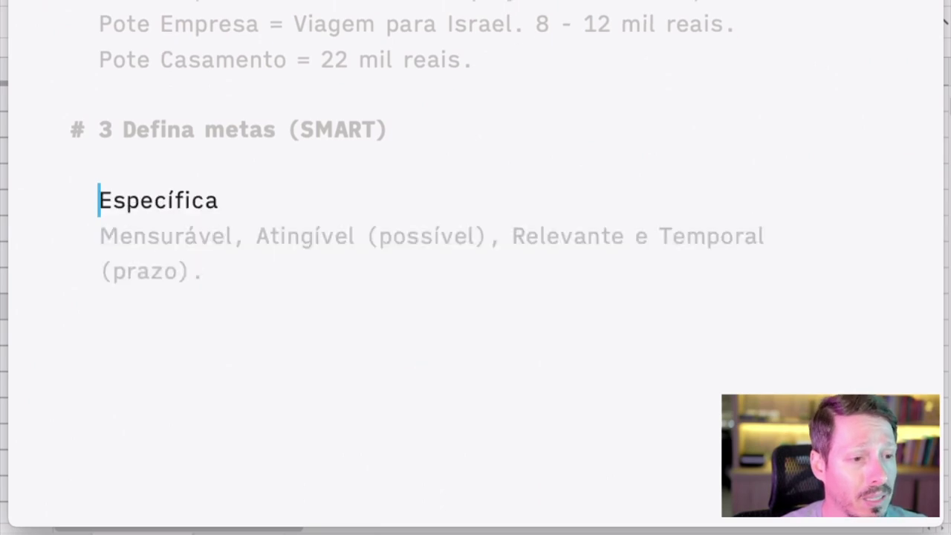
type("1-")
key("End")
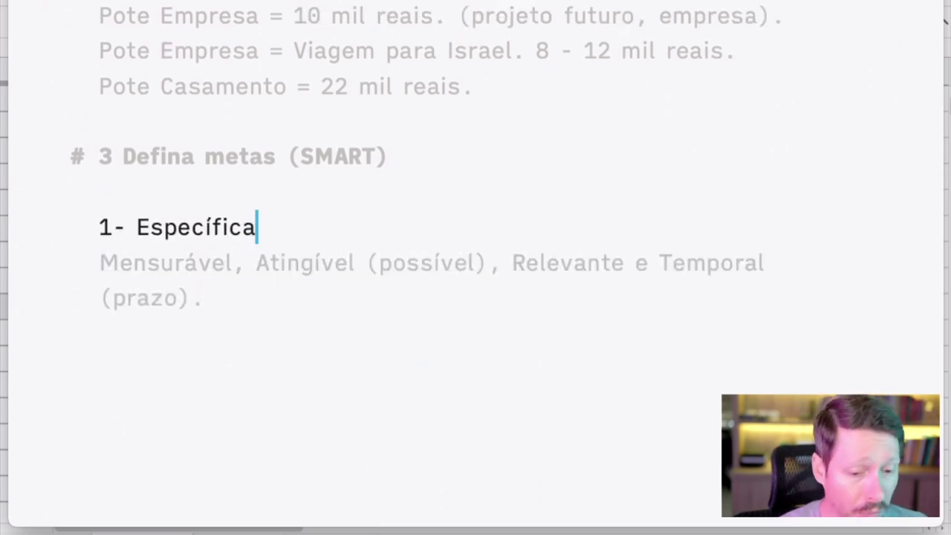
type(".")
- Number the next term so it reads "2- Mensurável." and move the remaining terms to a new line
key("Right")
type("2-")
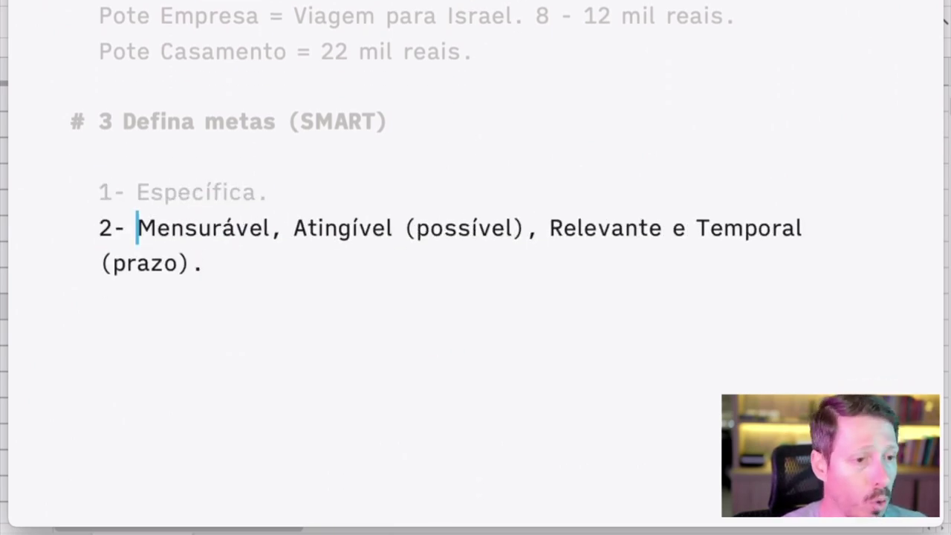
key("Right")
key("Right")
key("Right")
key("Right")
key("Right")
key("Right")
key("Right")
key("Right")
key("Right")
key("Delete")
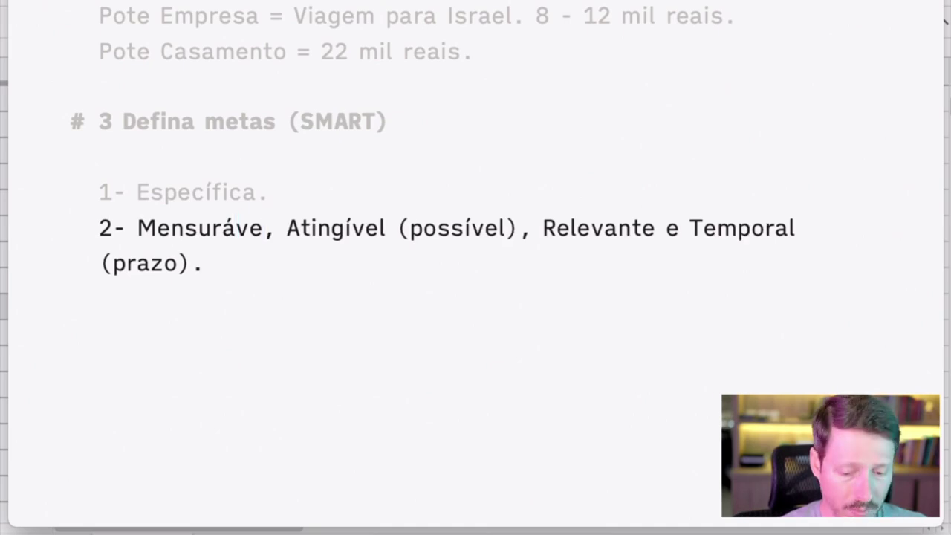
type("l")
key("Delete")
key("Delete")
type(".")
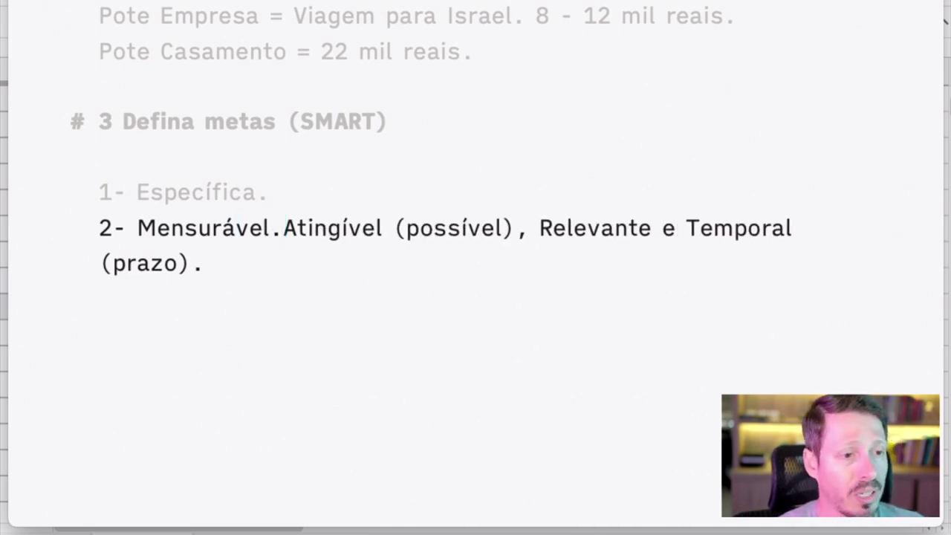
key("Return")
- Make the third item read "3 - Atingível (possível)", removing its comma and moving the remaining terms to a new line
type("3 -")
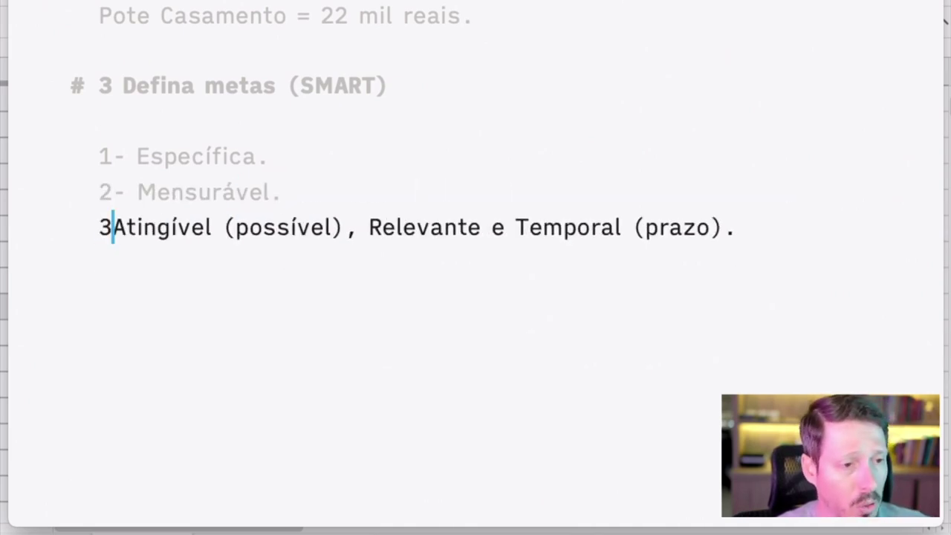
key("Right")
key("Right")
key("Right")
key("Right")
key("Right")
key("Right")
key("Right")
key("Right")
key("Right")
key("Right")
key("Right")
key("Right")
key("Right")
key("Right")
key("Right")
key("Right")
key("Right")
key("Right")
key("Right")
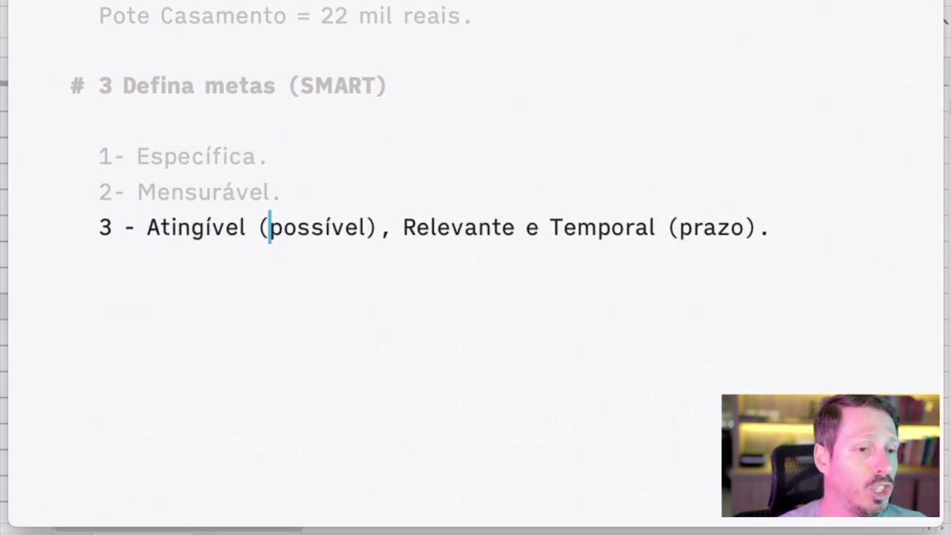
key("Right")
key("Delete")
key("Delete")
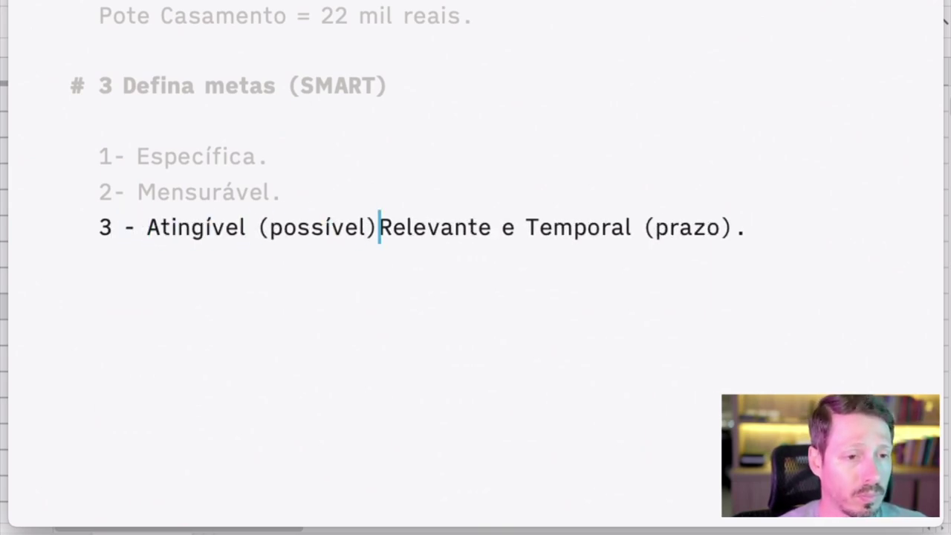
key("Return")
- Split the last two terms into "4 - Relevante" and "5 - Temporal (prazo)." on separate lines, removing the "e" between them
type("4 -")
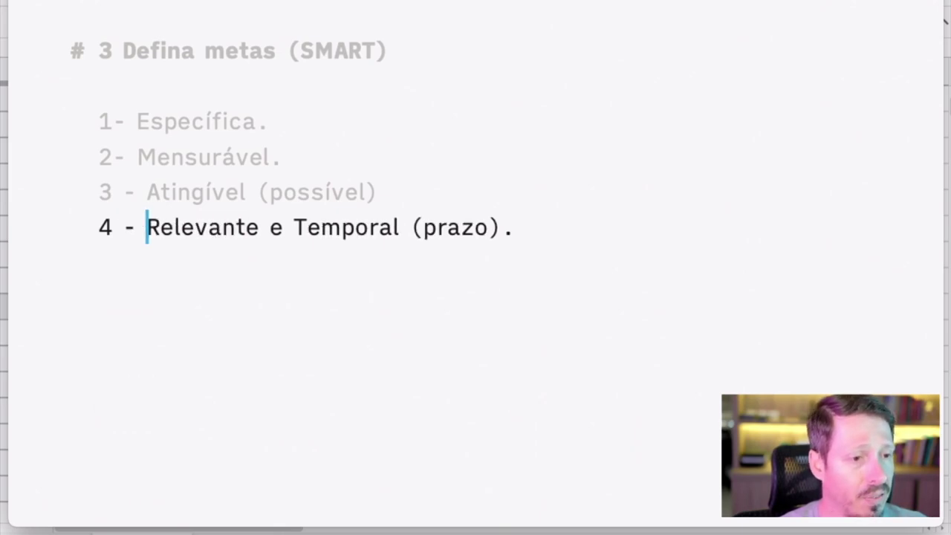
key("Right")
key("Right")
key("Right")
key("Right")
key("Right")
key("Right")
key("Right")
key("Right")
key("Right")
key("Delete")
key("Delete")
key("Delete")
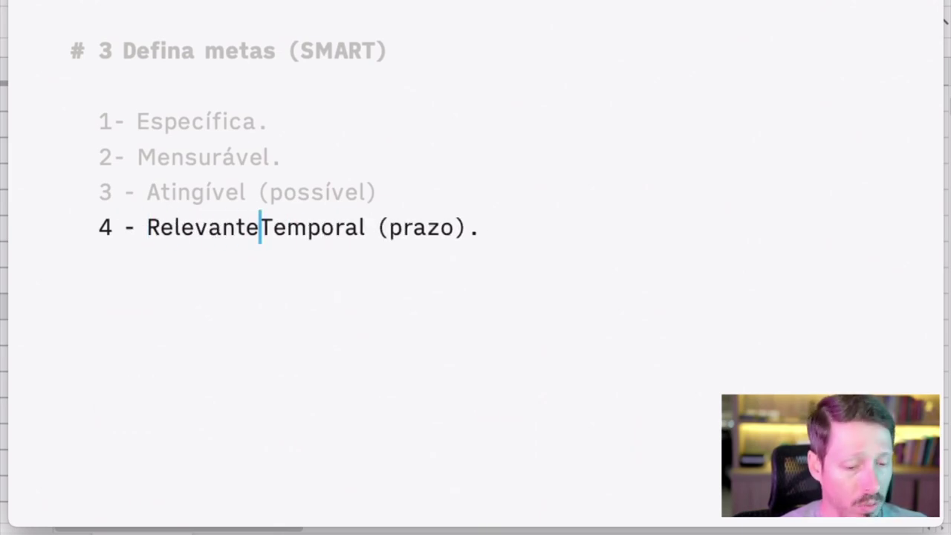
key("Return")
type("5 -")
key("Up")
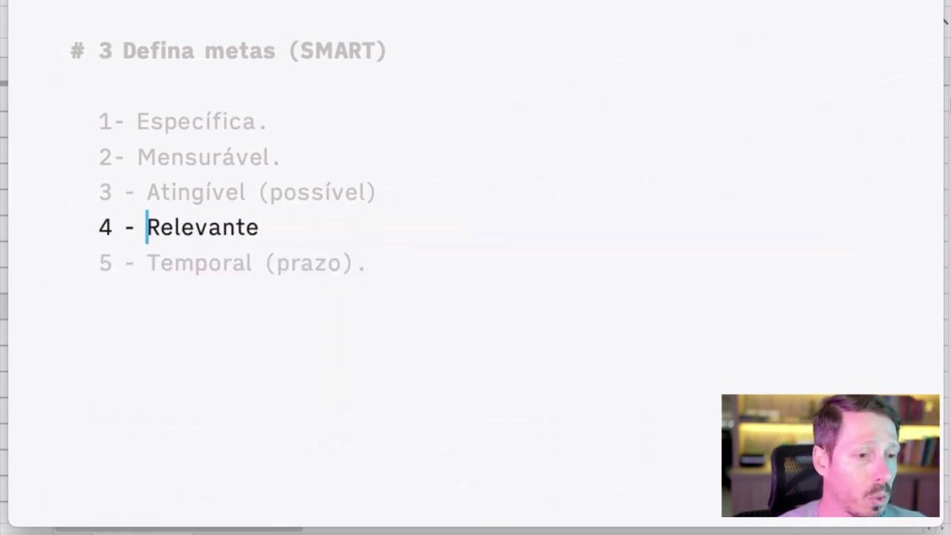
- End the "4 - Relevante" and "3 - Atingível (possível)" items with a period
key("End")
type(".")
key("Up")
key("End")
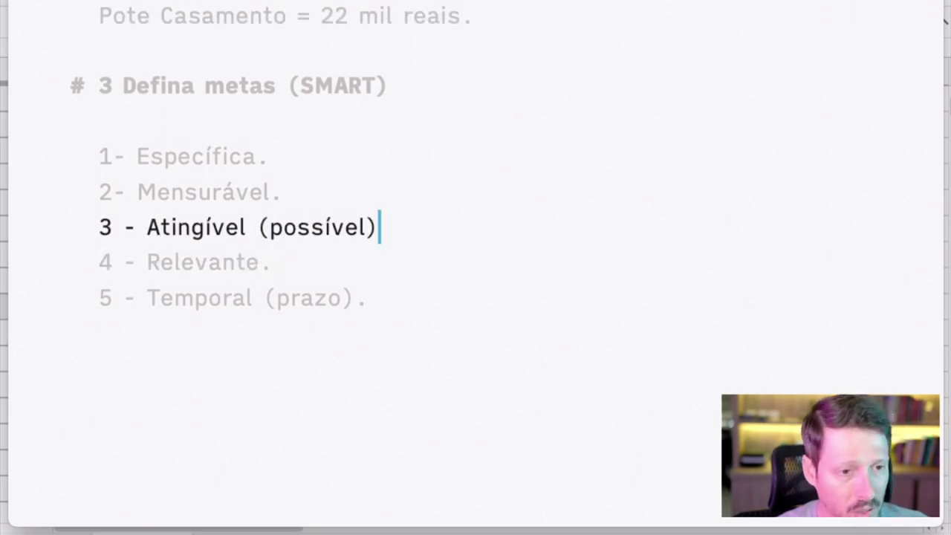
type(".")
- Append "- exatamente e em detalhes." to the Específica item
key("Up")
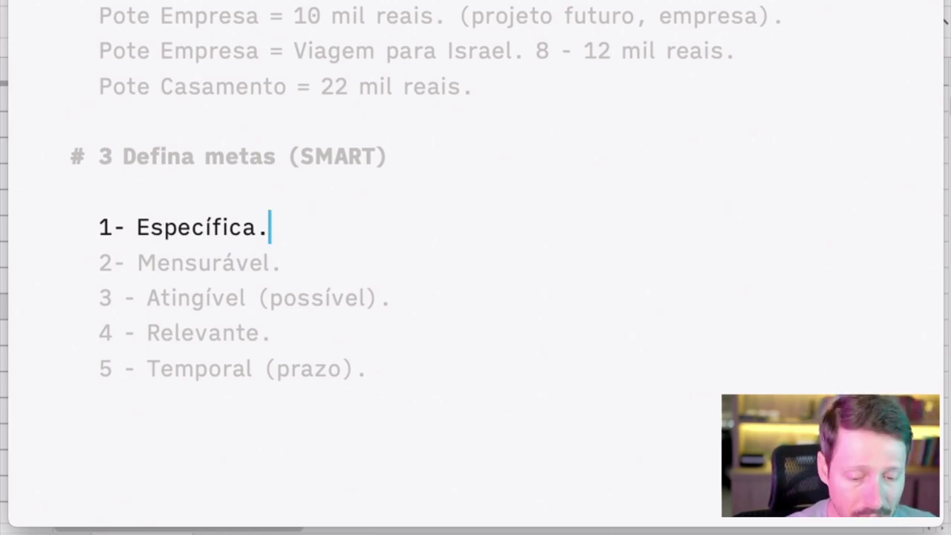
type("- ")
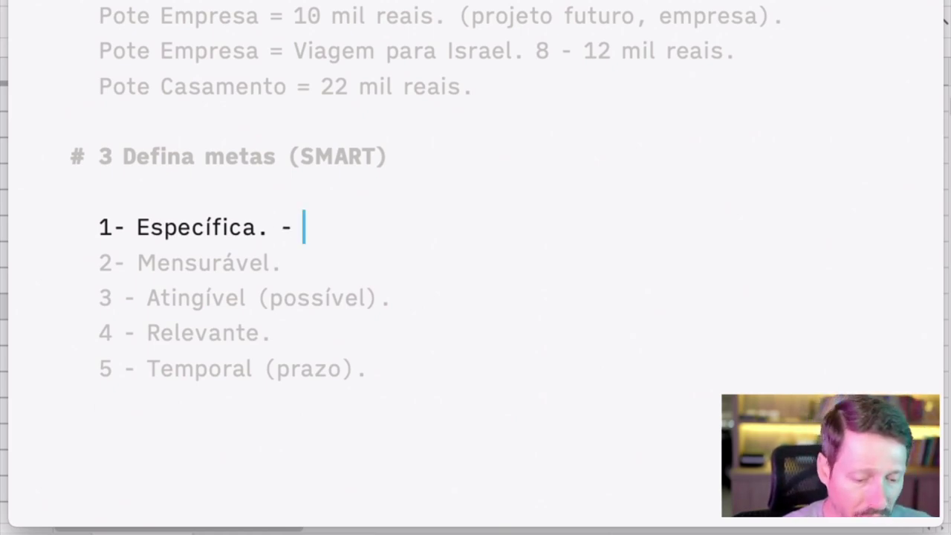
type("exatamanete")
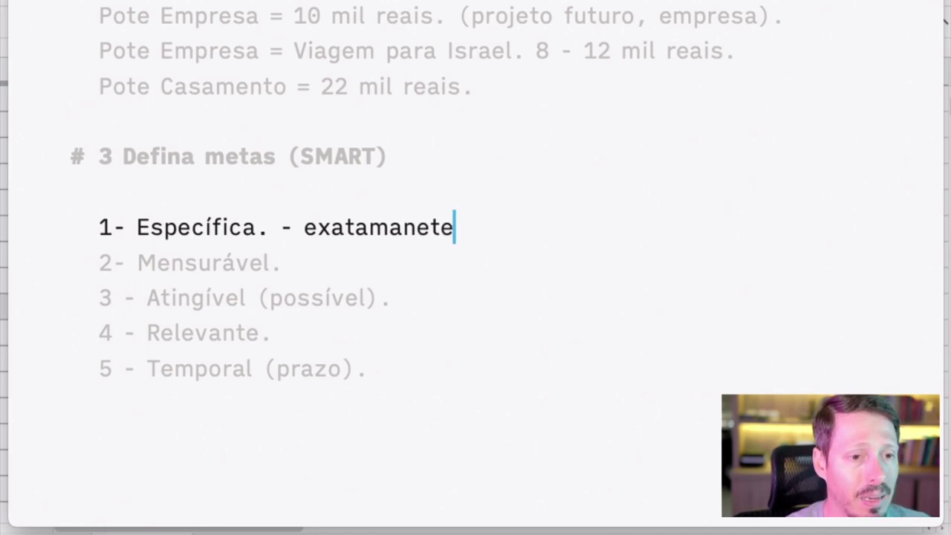
key("BackSpace")
key("BackSpace")
key("BackSpace")
key("BackSpace")
type("nte")
key("BackSpace")
key("BackSpace")
key("BackSpace")
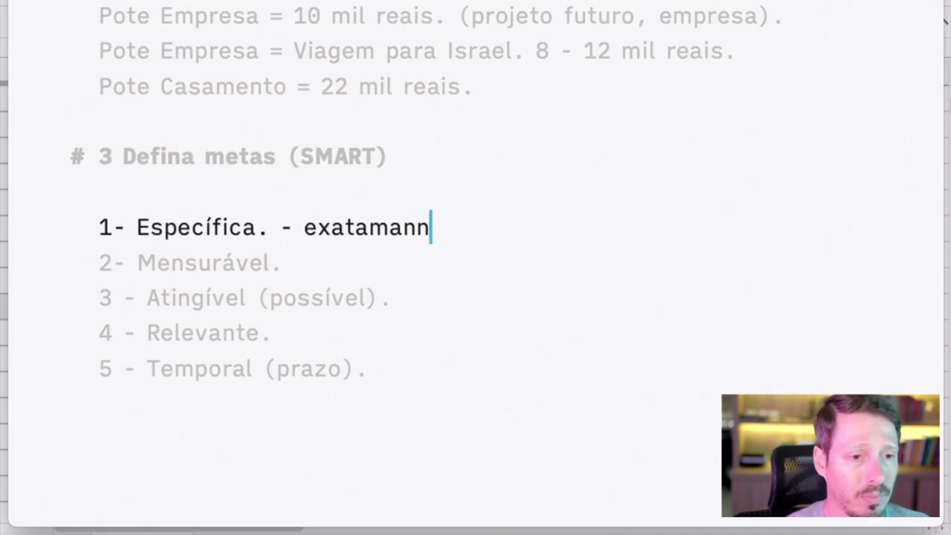
key("BackSpace")
key("BackSpace")
key("BackSpace")
type("ente e em de")
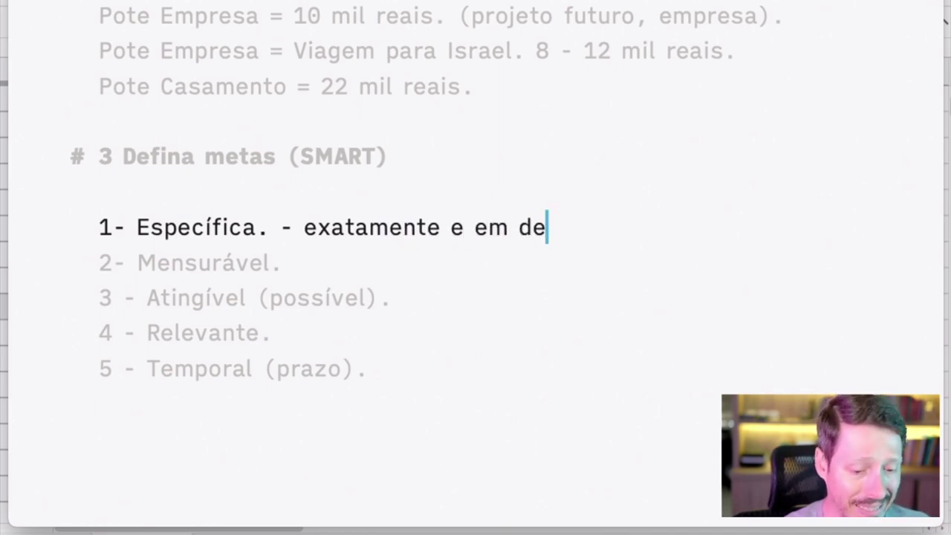
type("talhes")
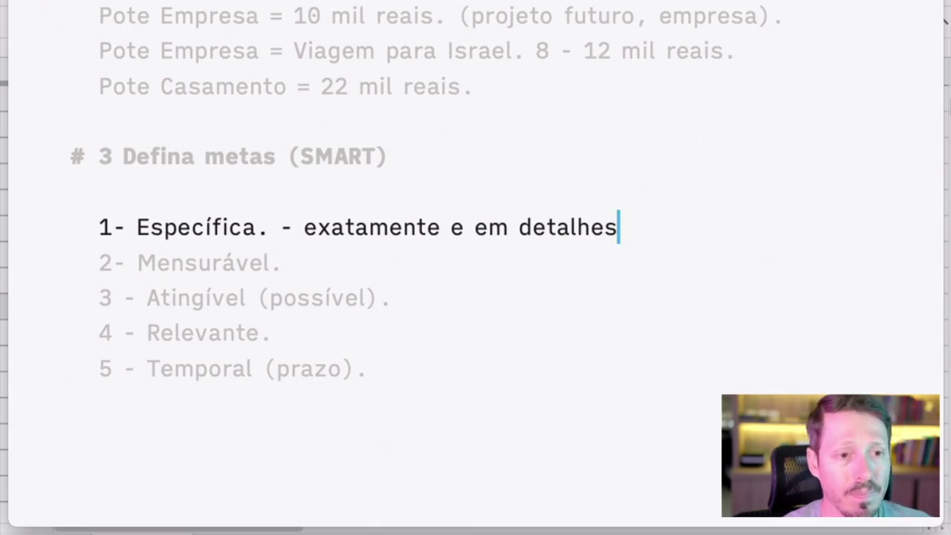
type(".")
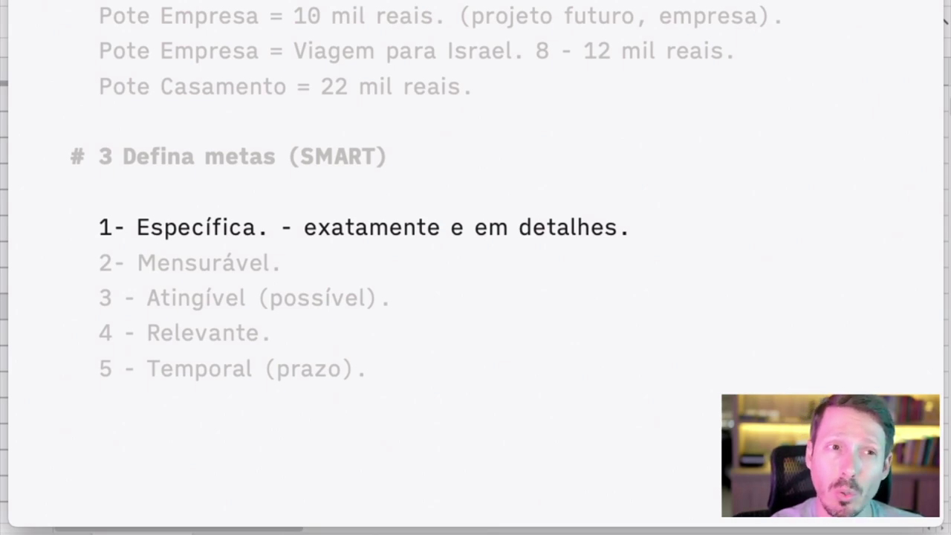
- Append "- medido." to the Mensurável item and "- Quero ser bilionário." to the Atingível item
left_click(283, 262)
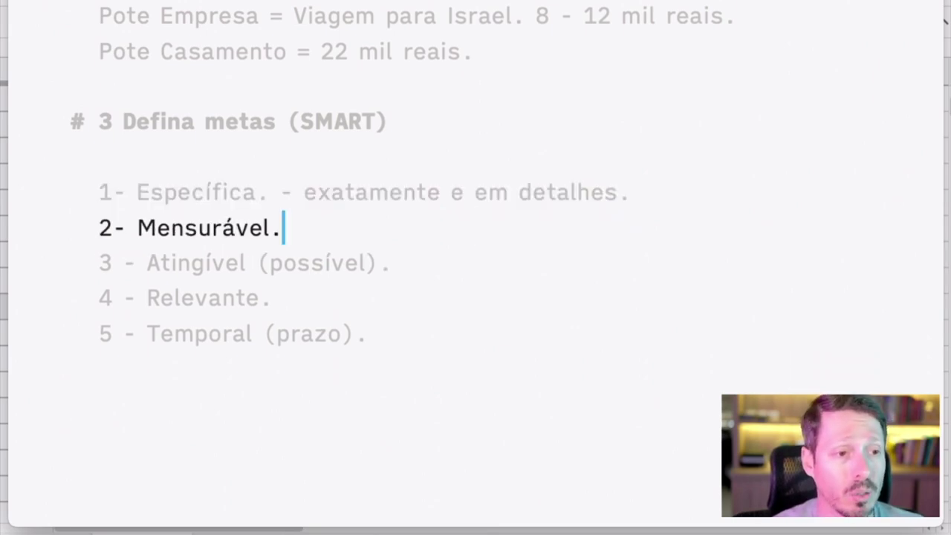
type("- ")
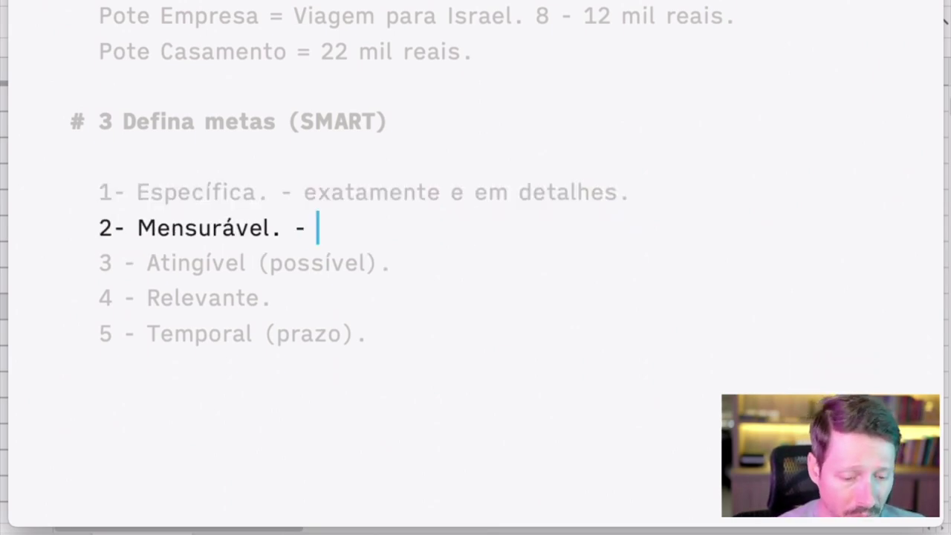
type("medido.")
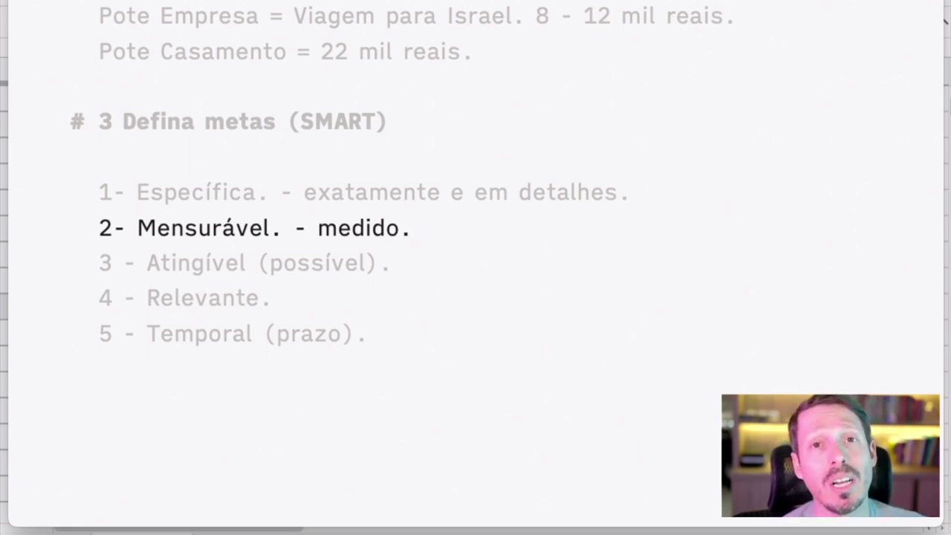
left_click(390, 262)
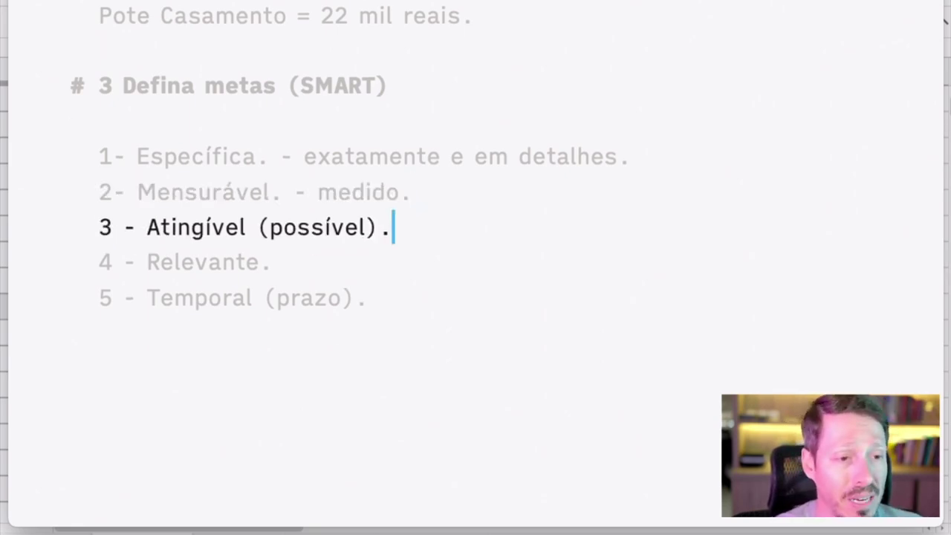
type("-")
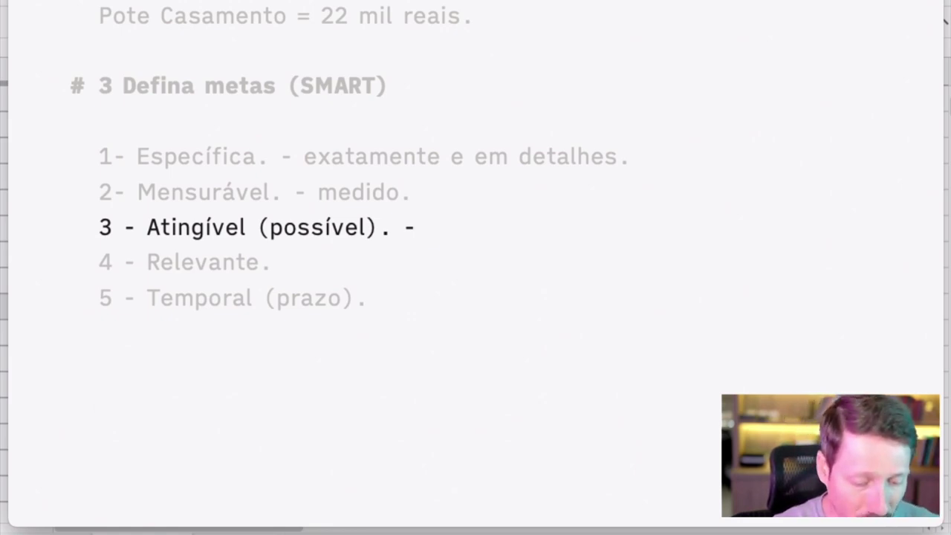
type("Quero ser bilionário.")
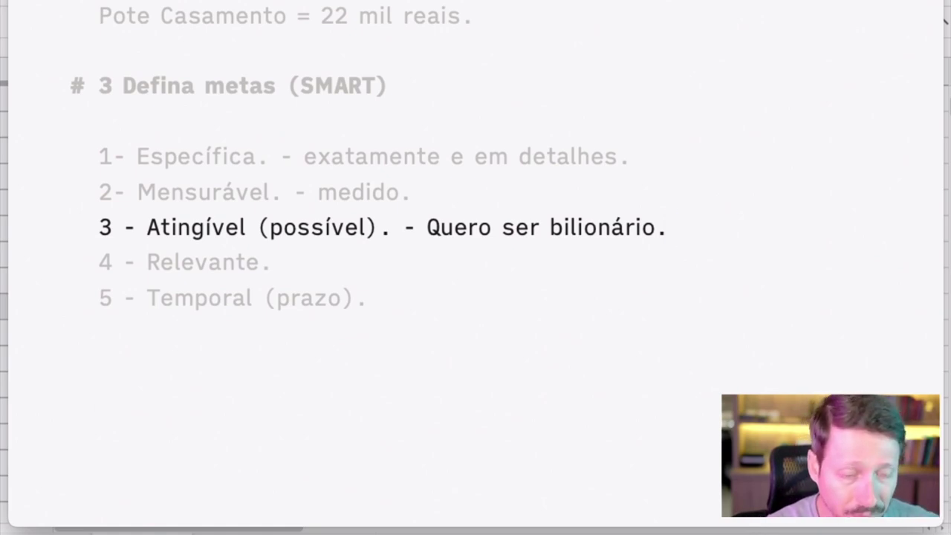
type("30 mil")
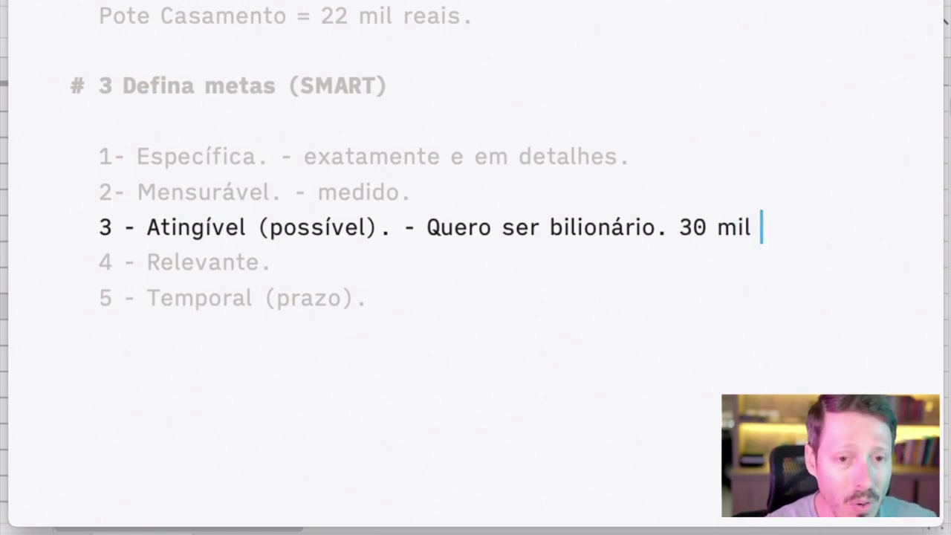
key("BackSpace")
key("BackSpace")
key("BackSpace")
key("BackSpace")
key("BackSpace")
key("BackSpace")
key("BackSpace")
key("BackSpace")
- Add the line "30 mil reais para o banco." below the Atingível item, leaving a blank line before Relevante
key("Return")
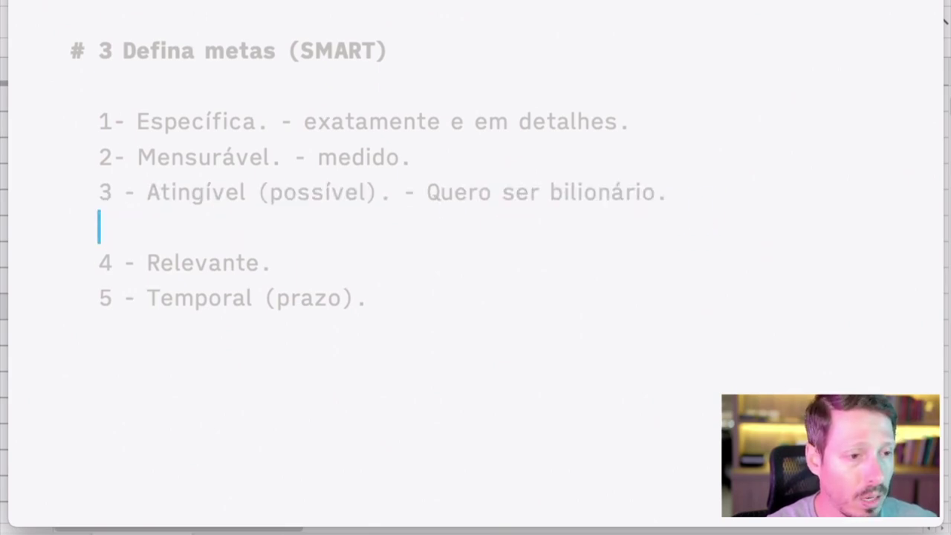
key("Return")
key("Up")
type("30 ")
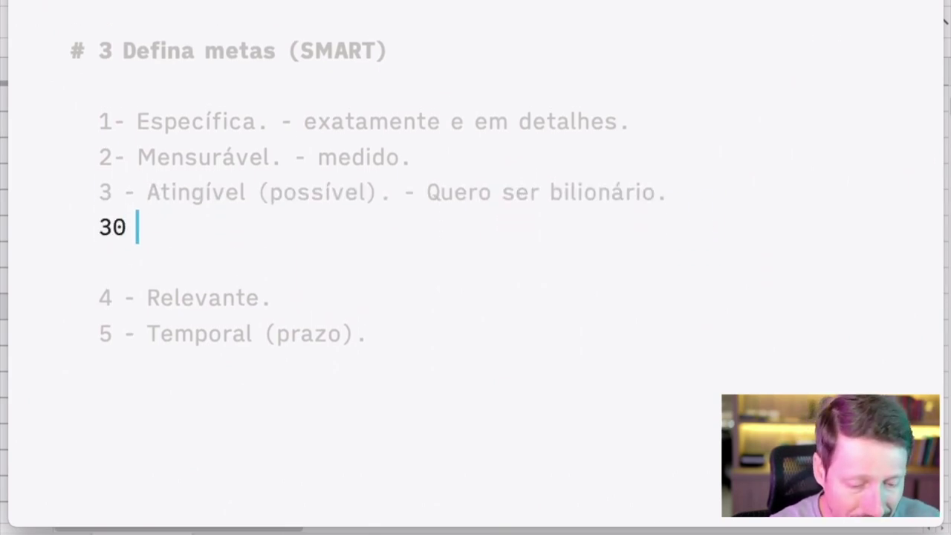
type("mil reaus")
key("BackSpace")
key("BackSpace")
key("BackSpace")
key("BackSpace")
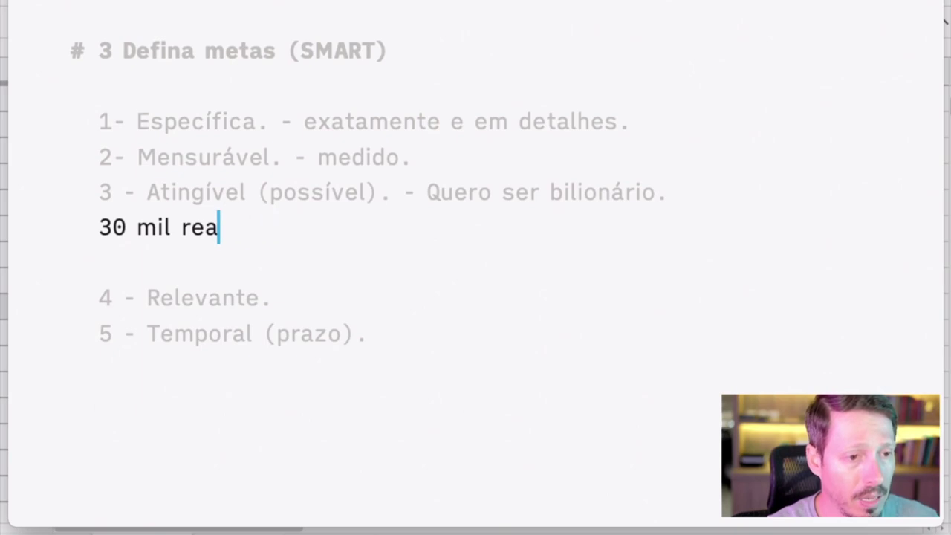
type("is para o banco.")
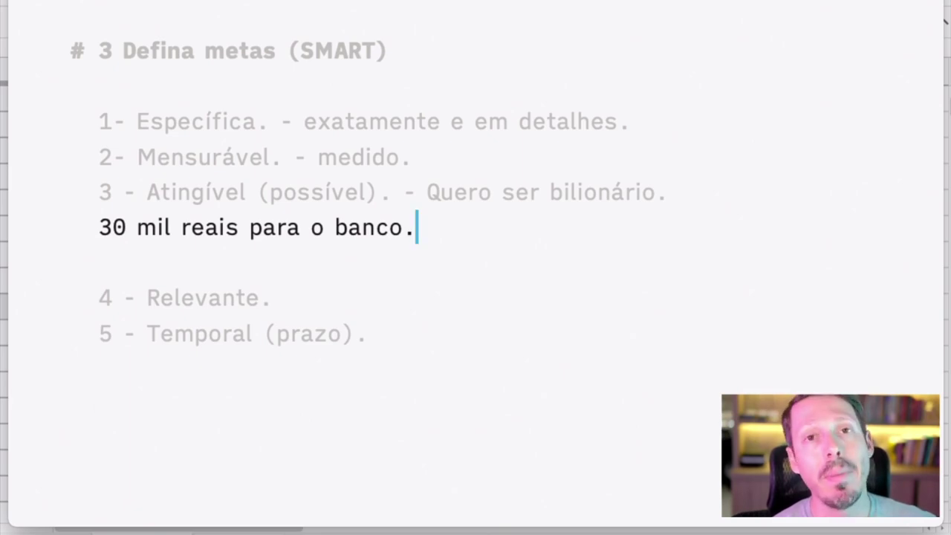
- Continue the bank debt line with "Meta: quitar 800,00 reais por mês."
type(" Meta")
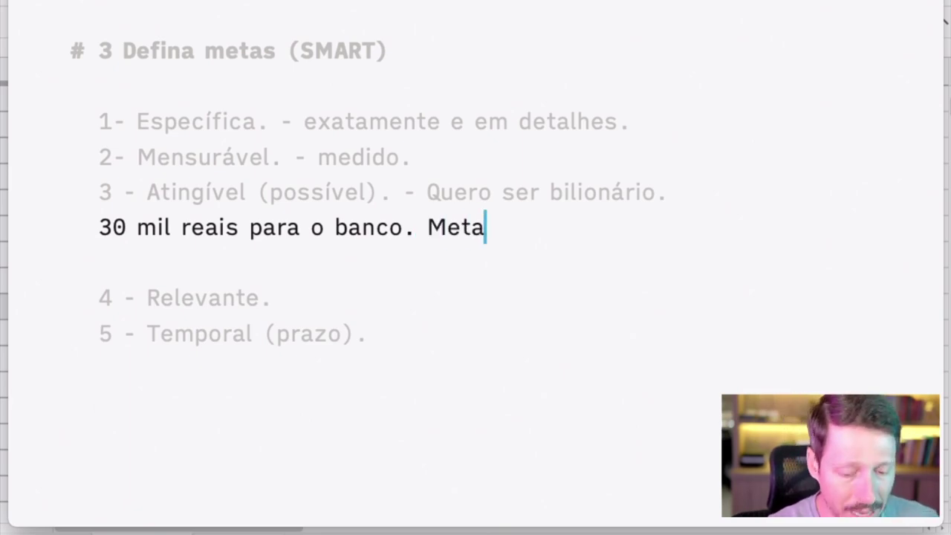
type(": junt")
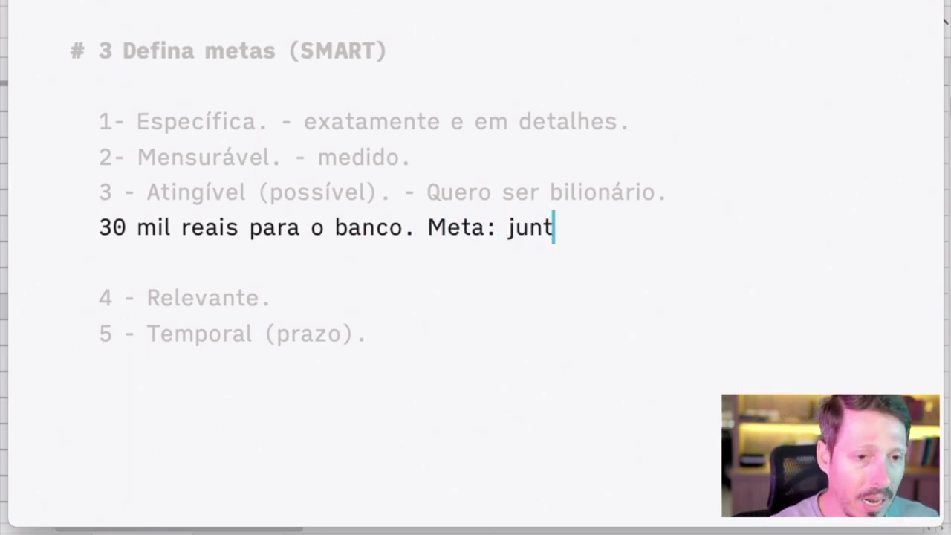
key("BackSpace")
key("BackSpace")
key("BackSpace")
key("BackSpace")
type("quitar ")
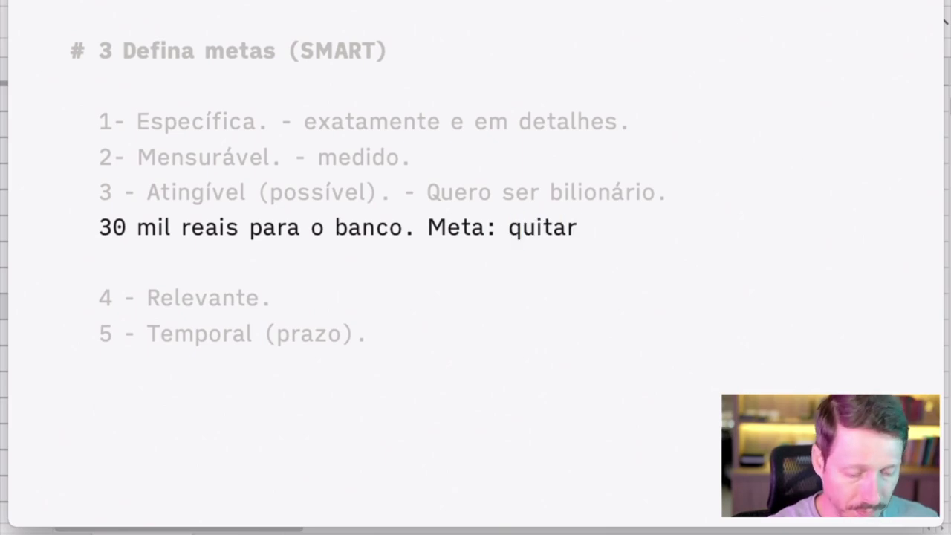
type("800")
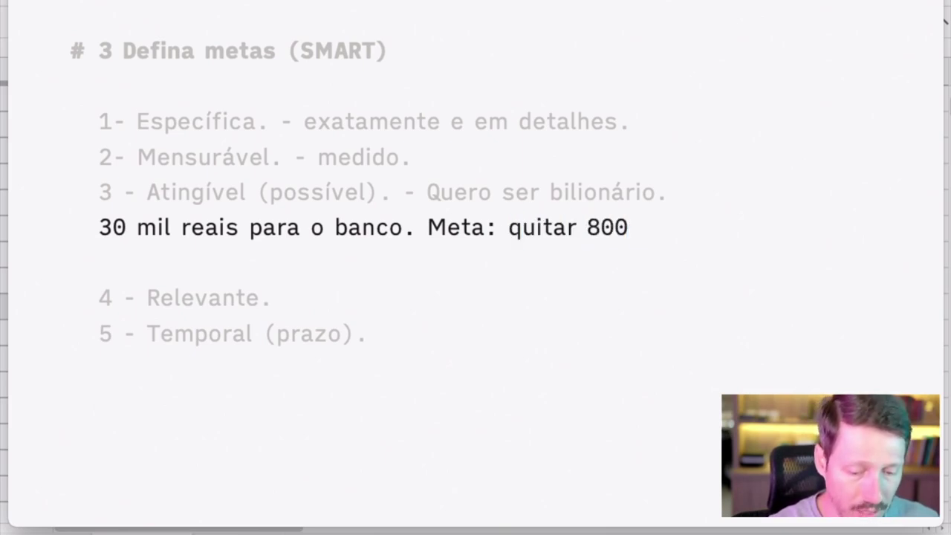
type(",00 reais por mês")
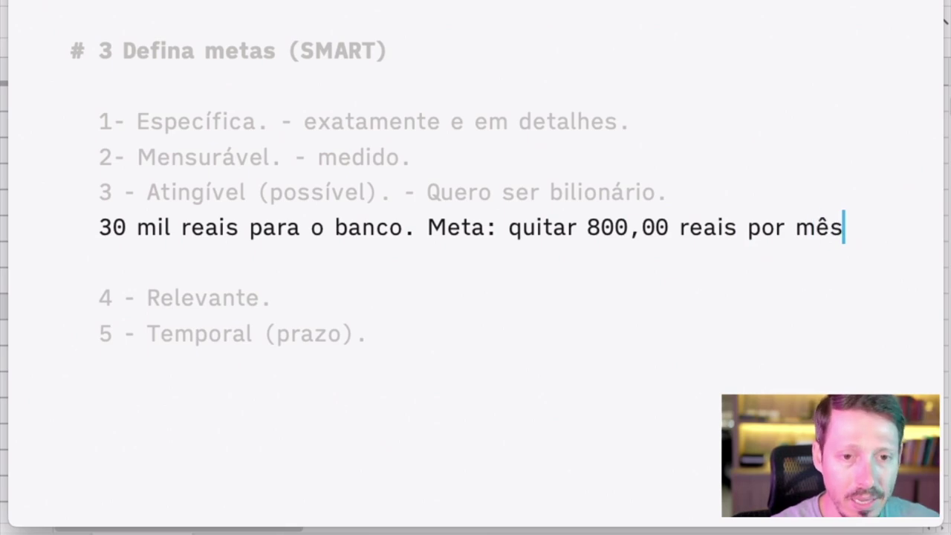
type(".")
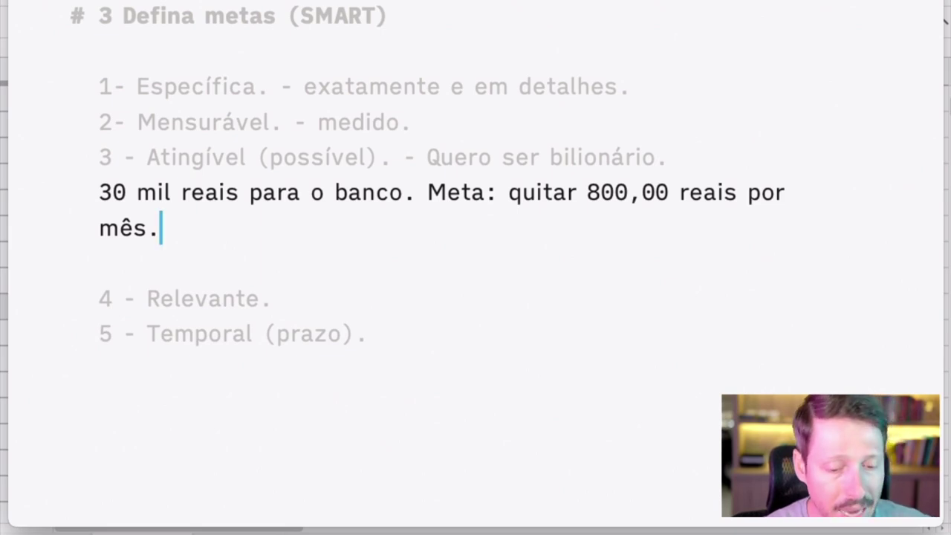
- Switch to the budget spreadsheet and clear the names and amounts of the Empresa, Israel and Casamento pots in C30:D32
key("super+Tab")
left_click(659, 336)
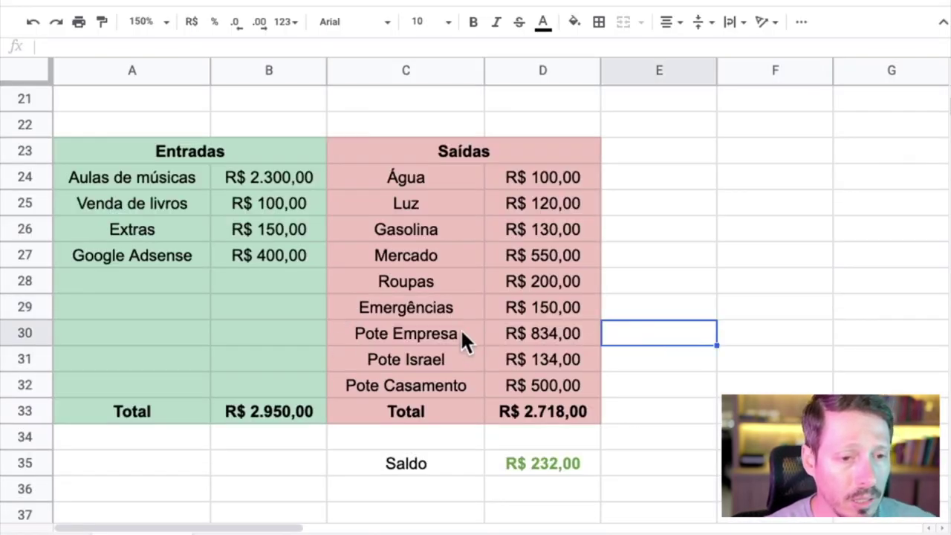
left_click_drag(459, 327, 518, 371)
key("Delete")
key("Left")
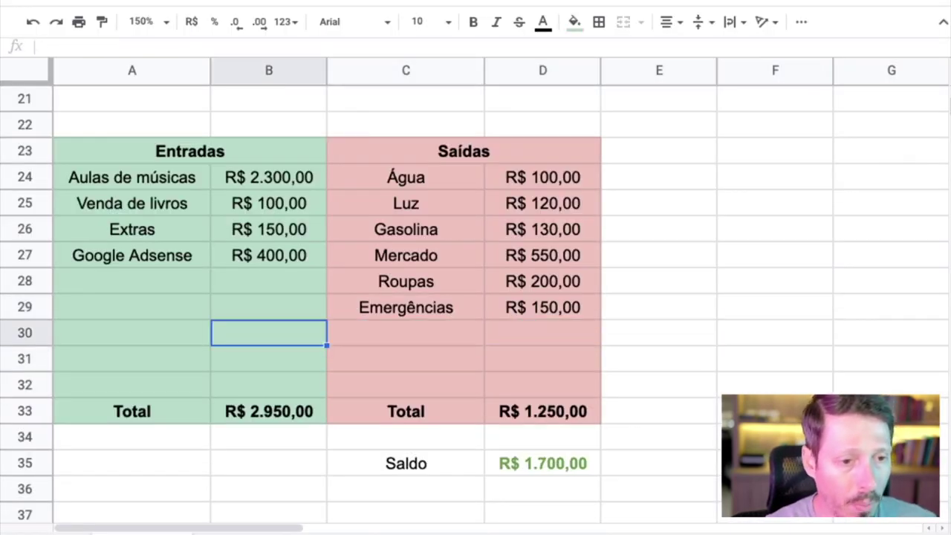
- Enter a "Pote Libertação" expense of 800 in row 30 of the Saídas table
left_click(405, 333)
type("Pote Lib")
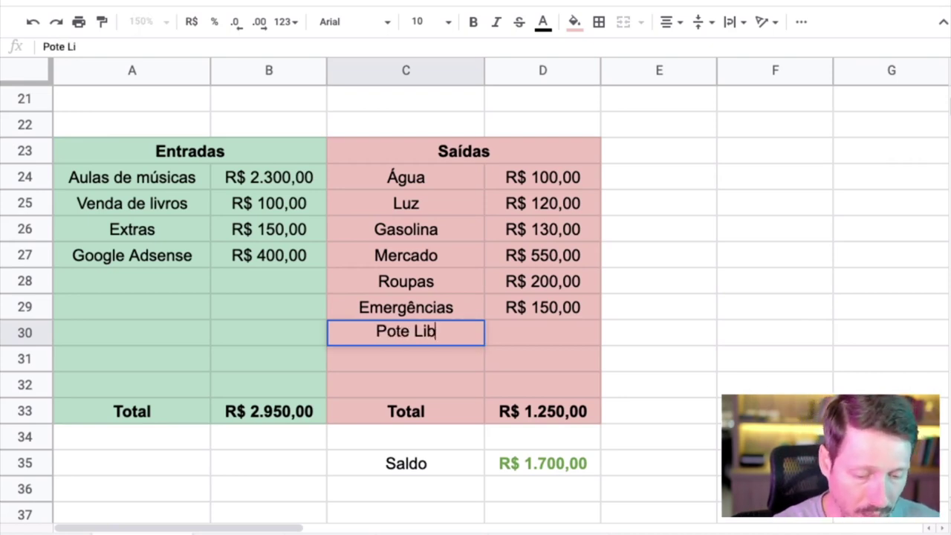
type("ertação")
key("Return")
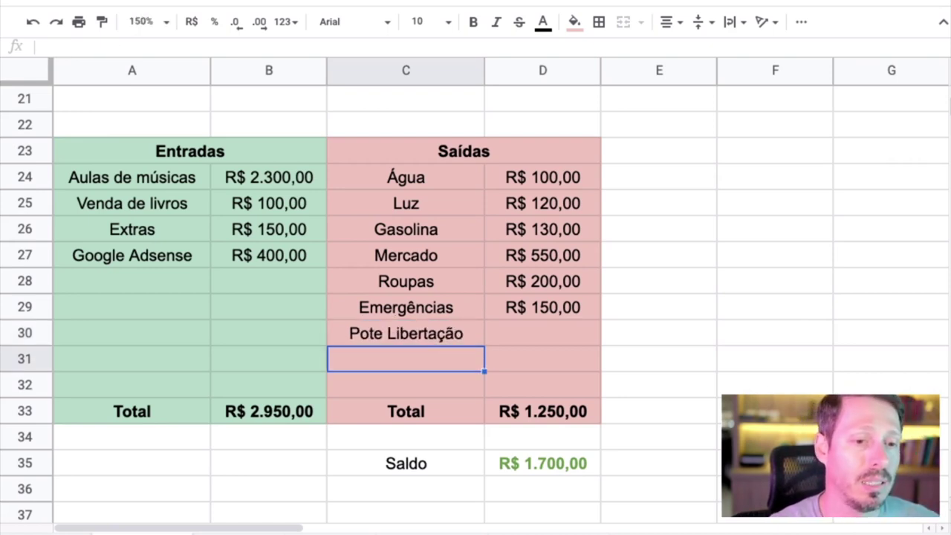
left_click(542, 333)
type("800")
key("Return")
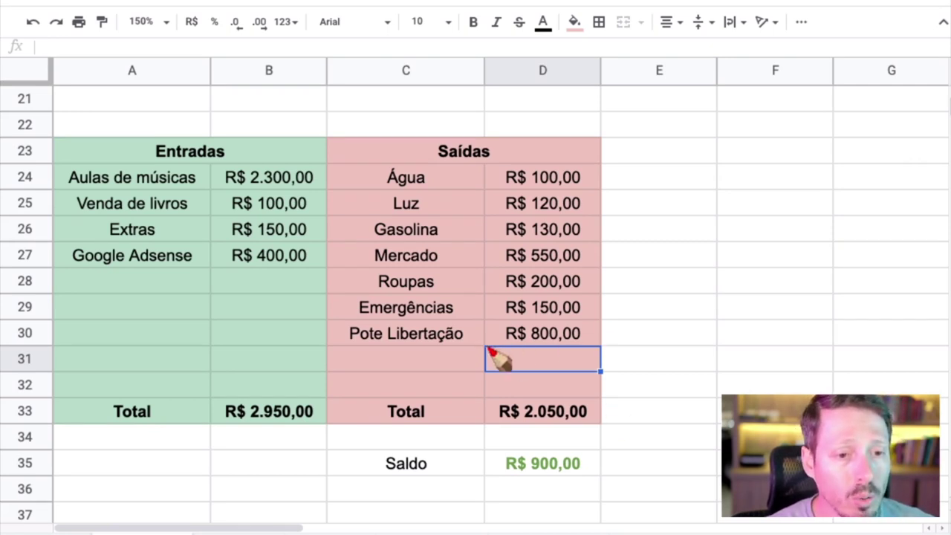
- Mark the Pote Libertação amount with a red freehand circle and arrow, and underline its name
mouse_move(490, 351)
left_mouse_down()
mouse_move(620, 349)
mouse_move(483, 327)
mouse_move(493, 351)
left_mouse_up()
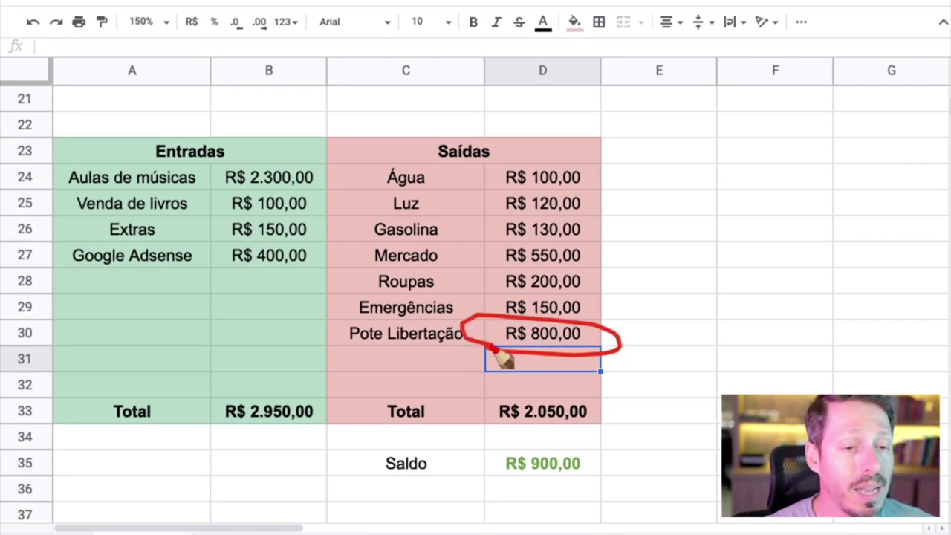
mouse_move(679, 239)
left_mouse_down()
mouse_move(629, 278)
mouse_move(627, 303)
left_mouse_up()
left_click_drag(614, 280, 657, 319)
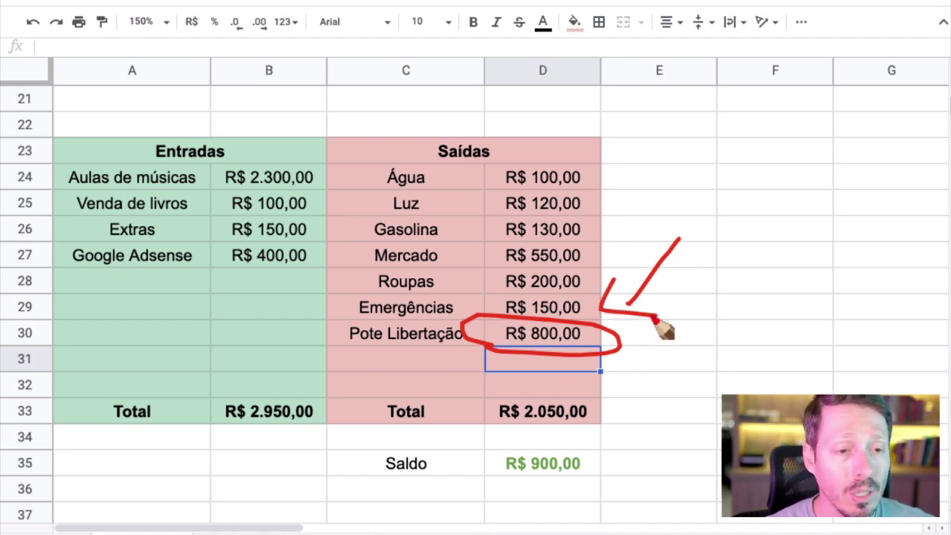
left_click_drag(346, 347, 422, 354)
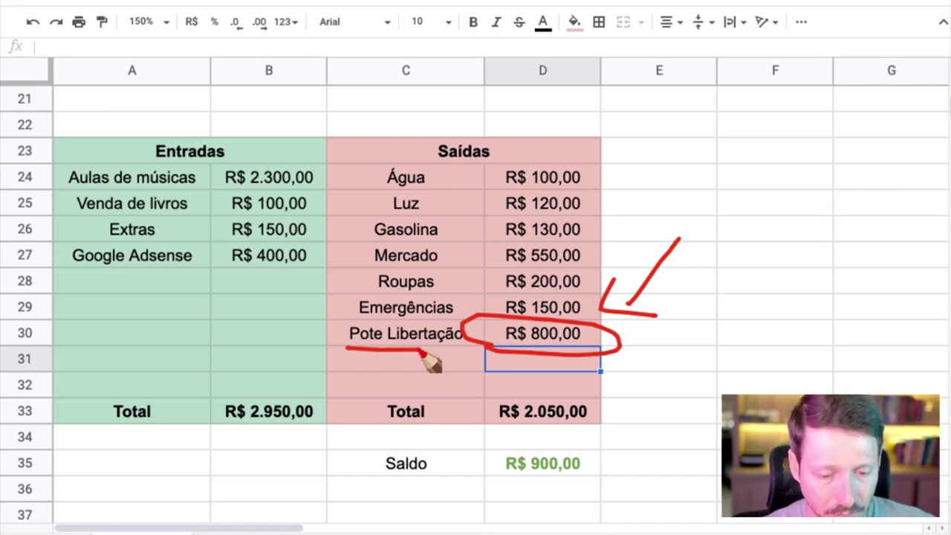
- Switch to the notes, strike through "Quero ser bilionário" with a red freehand line and a small arrow, then clear the drawing
key("super+Tab")
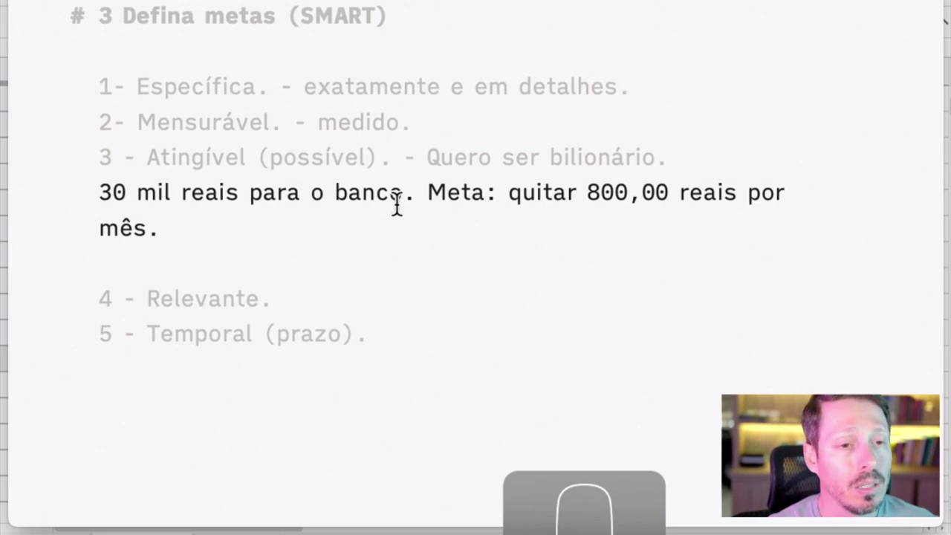
left_click(431, 158)
left_click(617, 137)
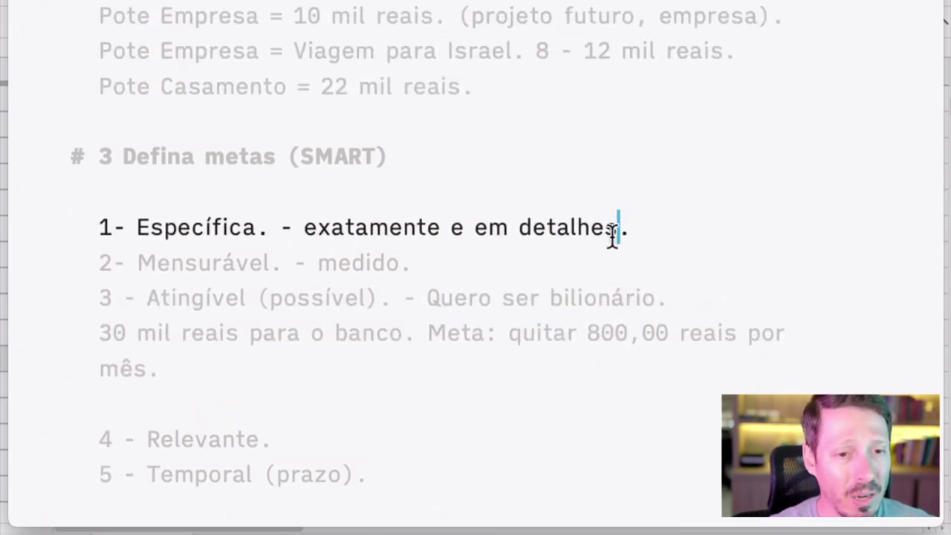
left_click(584, 306)
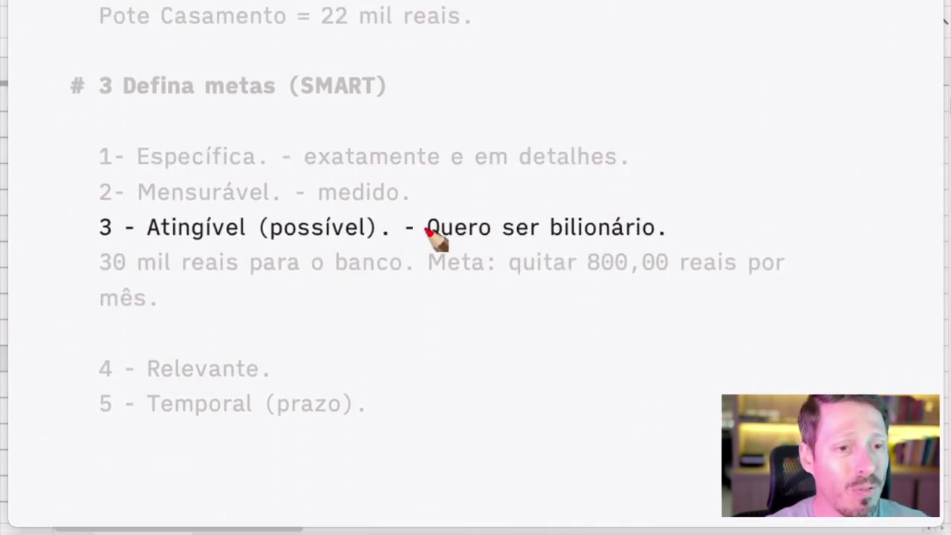
left_click_drag(427, 230, 646, 230)
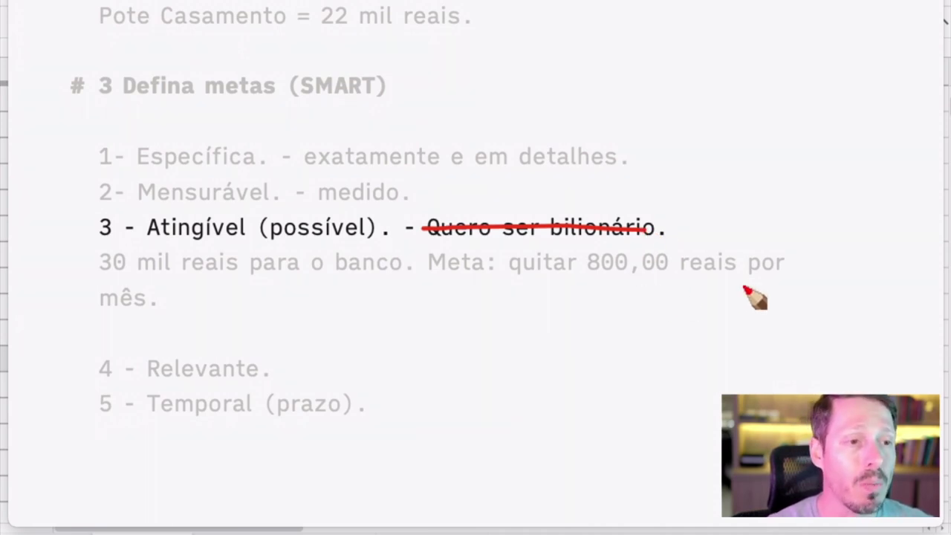
mouse_move(660, 160)
left_mouse_down()
mouse_move(637, 214)
mouse_move(653, 204)
left_mouse_up()
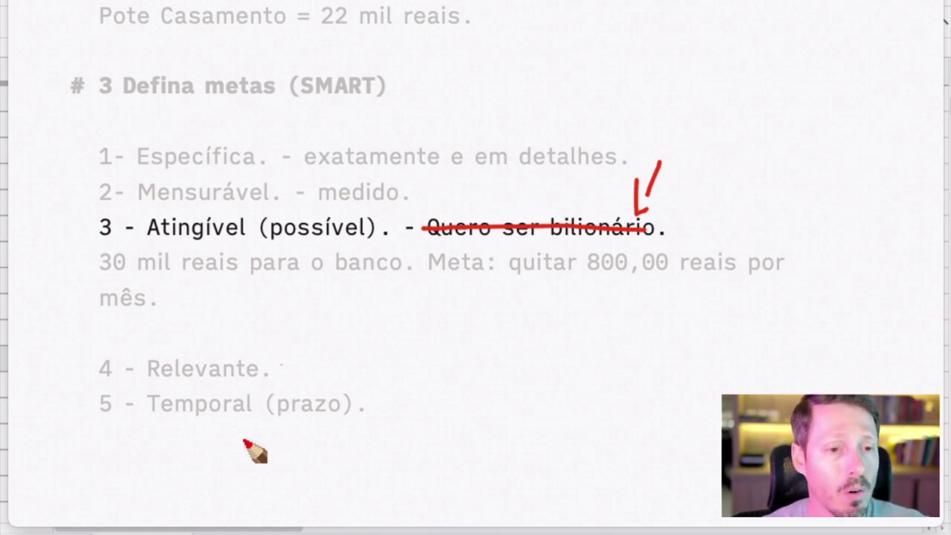
key("Escape")
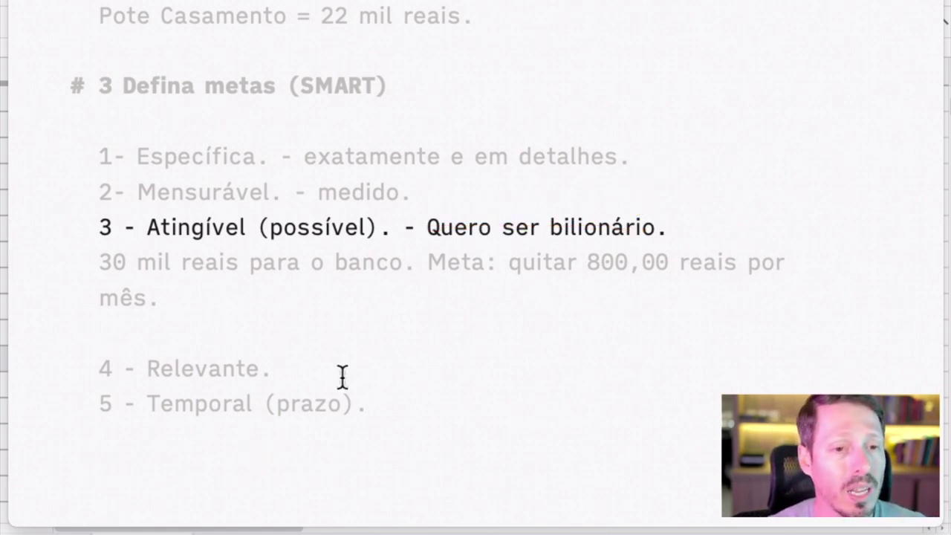
- Delete the billionaire and bank debt examples after "3 - Atingível (possível)." along with the empty line beneath
left_click(490, 251)
left_click_drag(482, 263, 424, 199)
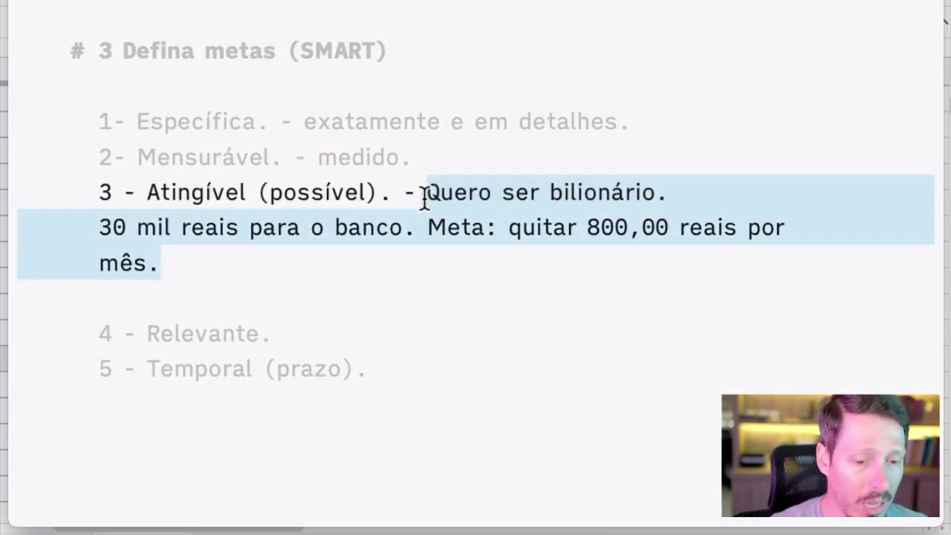
key("BackSpace")
key("BackSpace")
key("BackSpace")
key("BackSpace")
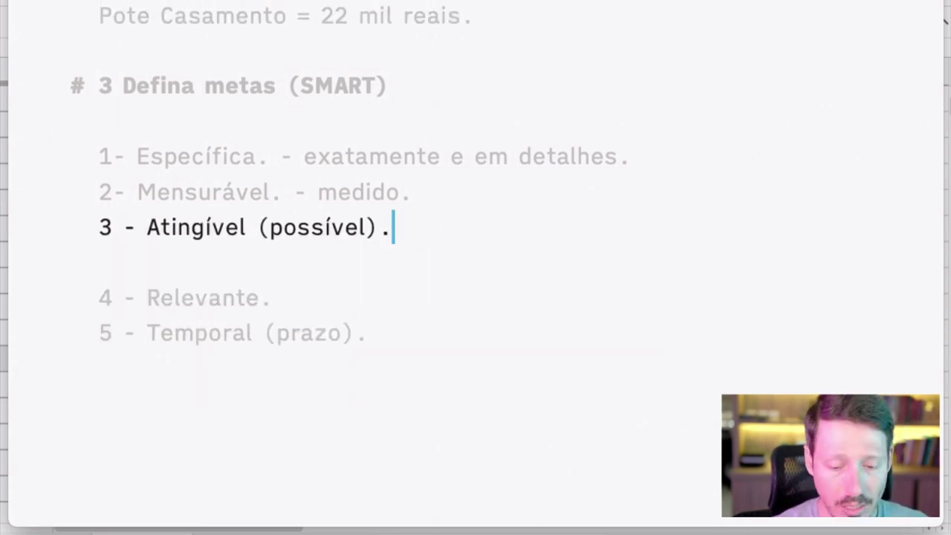
key("Delete")
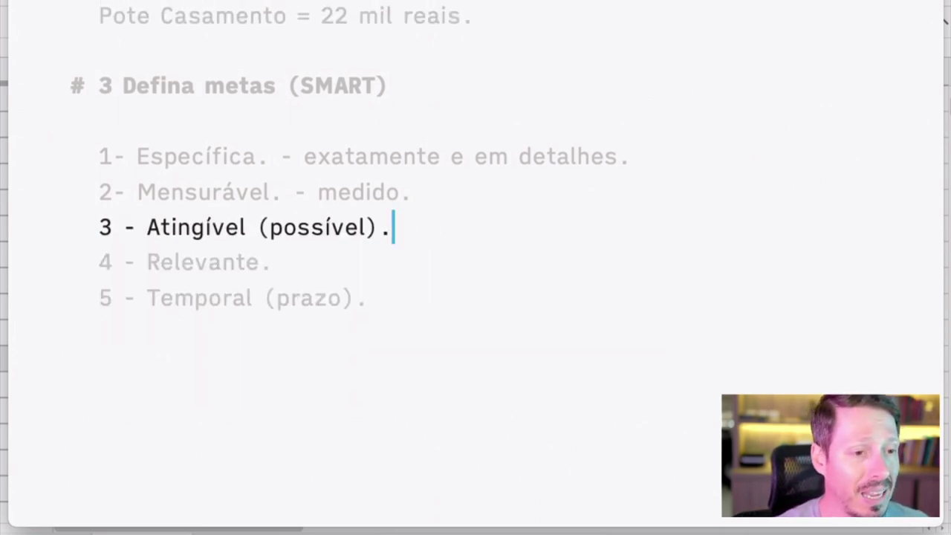
- Extend the "4 - Relevante." line with "- Impacto, valor para a sua realidade atual."
left_click(197, 260)
left_click(326, 234)
type("- ")
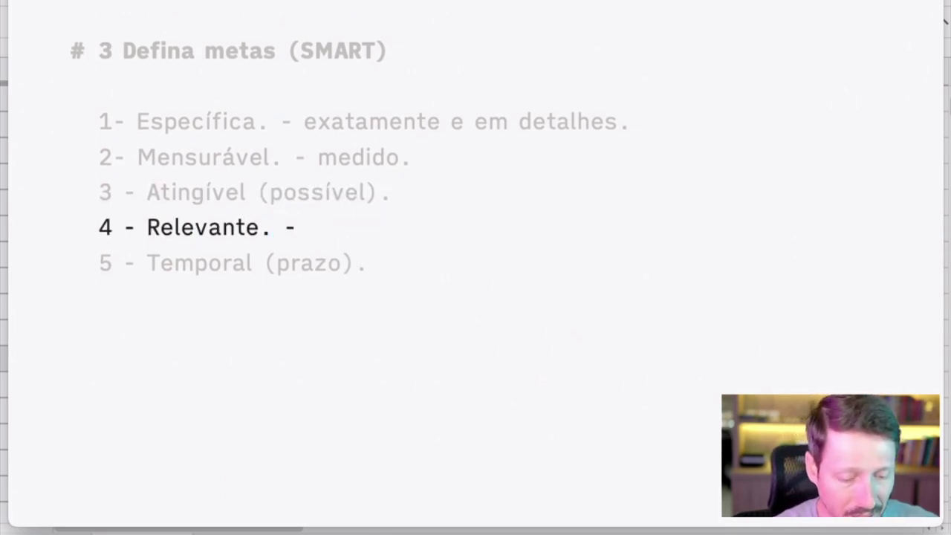
type("Impacti,")
key("BackSpace")
key("BackSpace")
type("o")
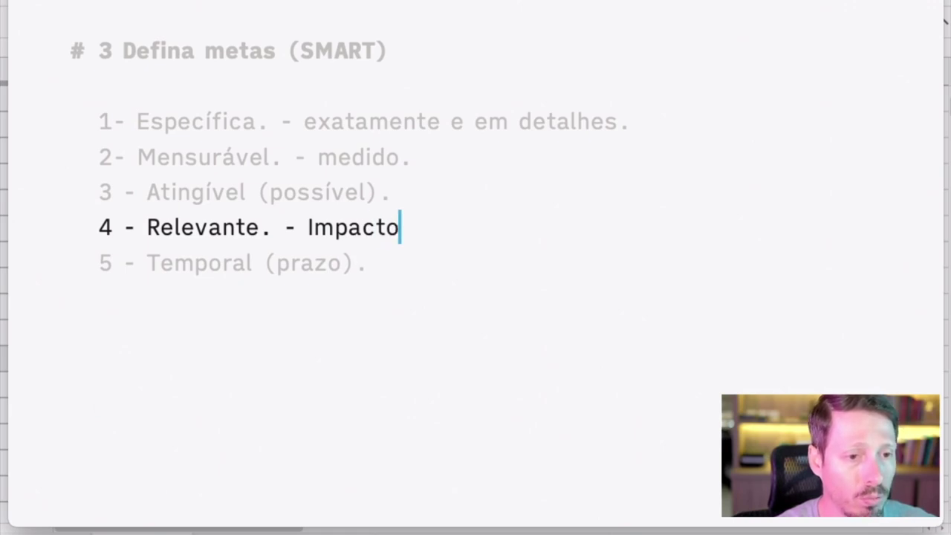
type(" vb")
key("BackSpace")
key("BackSpace")
key("BackSpace")
type(", valor")
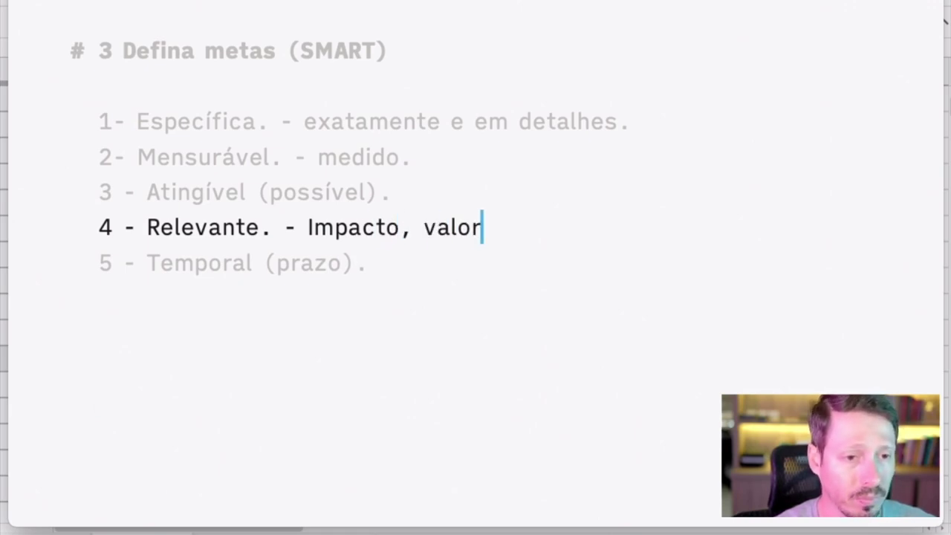
type(" para a sua realidade")
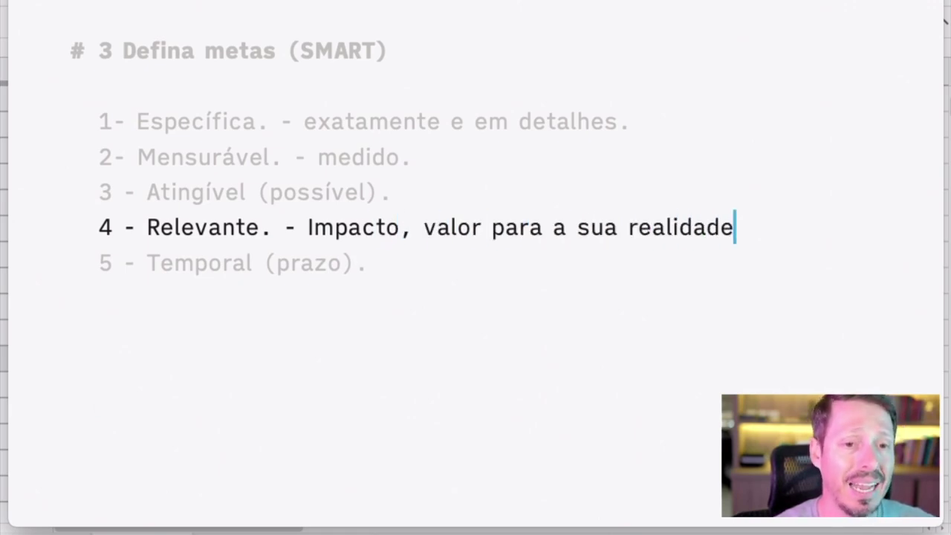
type(" atual.")
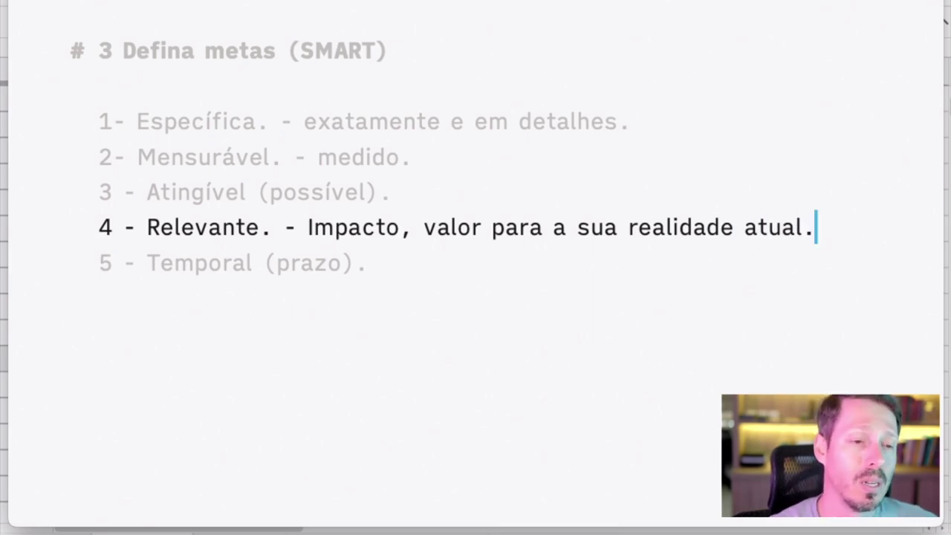
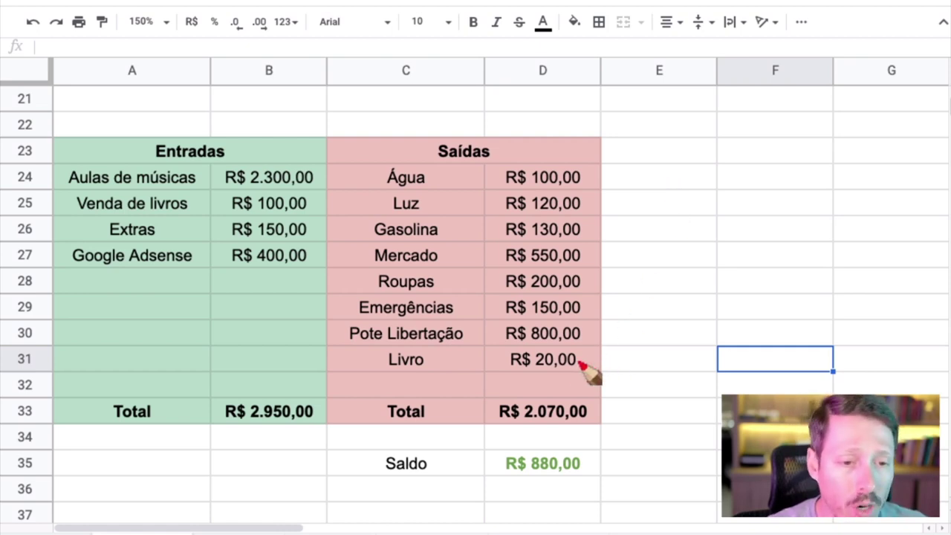
- Draw a red line through the Água to Emergências amounts, add an arrow beside them, and strike through the Livro amount
left_click_drag(582, 364, 506, 363)
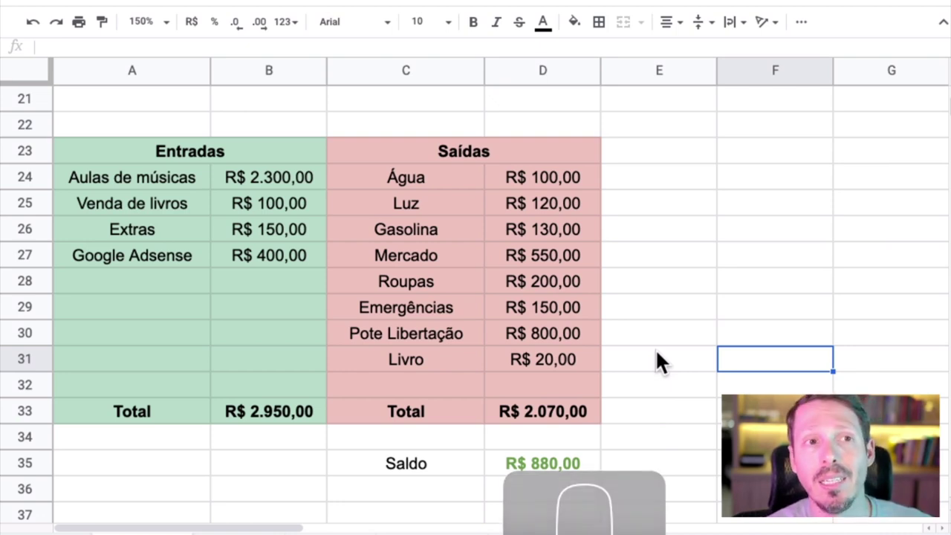
left_click(695, 356)
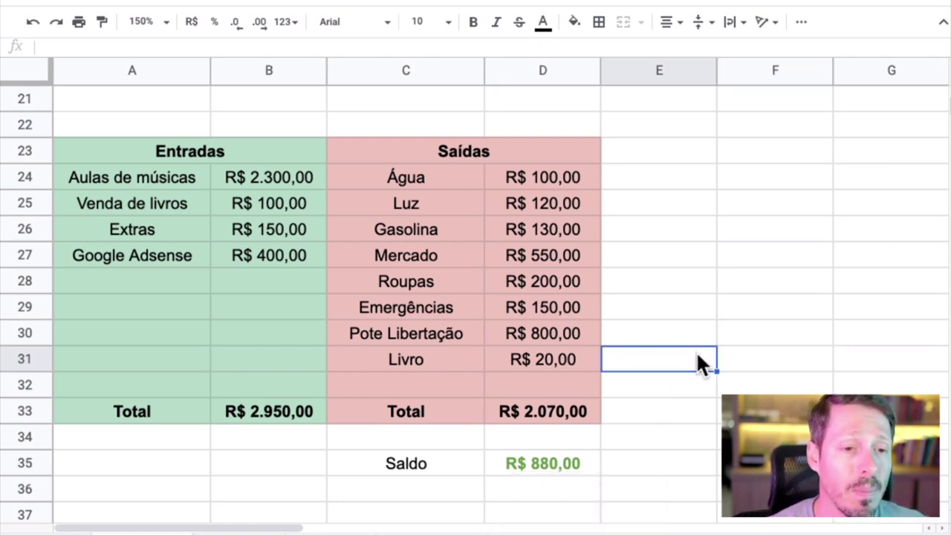
left_click(695, 258)
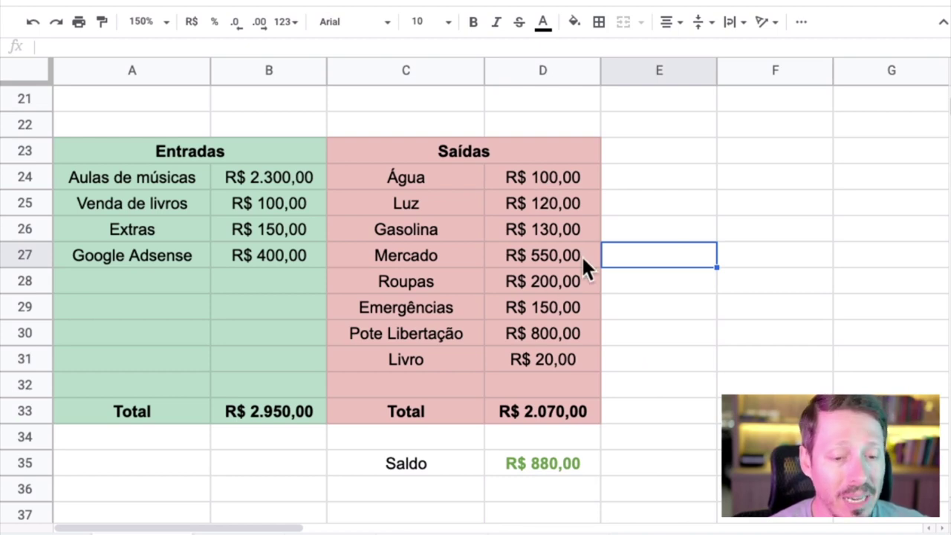
mouse_move(566, 152)
left_mouse_down()
mouse_move(554, 228)
mouse_move(579, 291)
left_mouse_up()
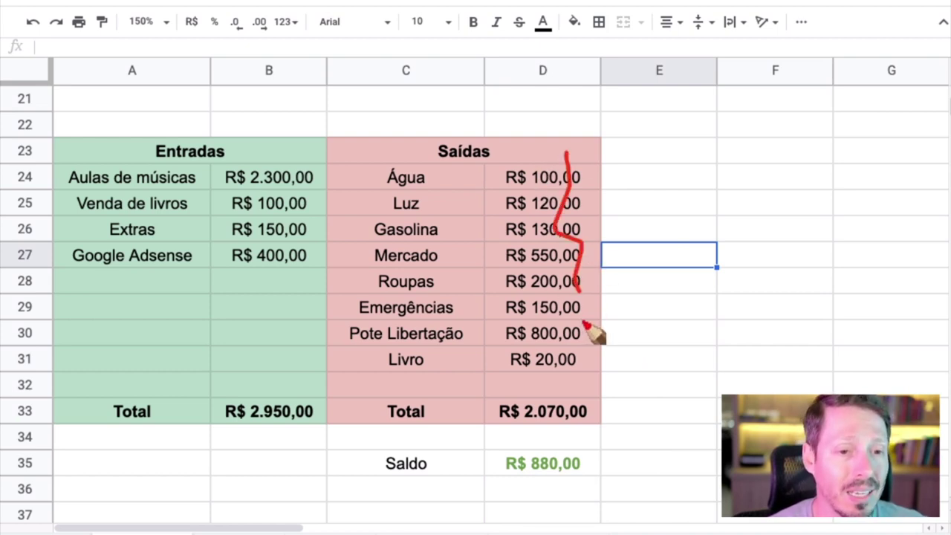
left_click_drag(585, 324, 583, 321)
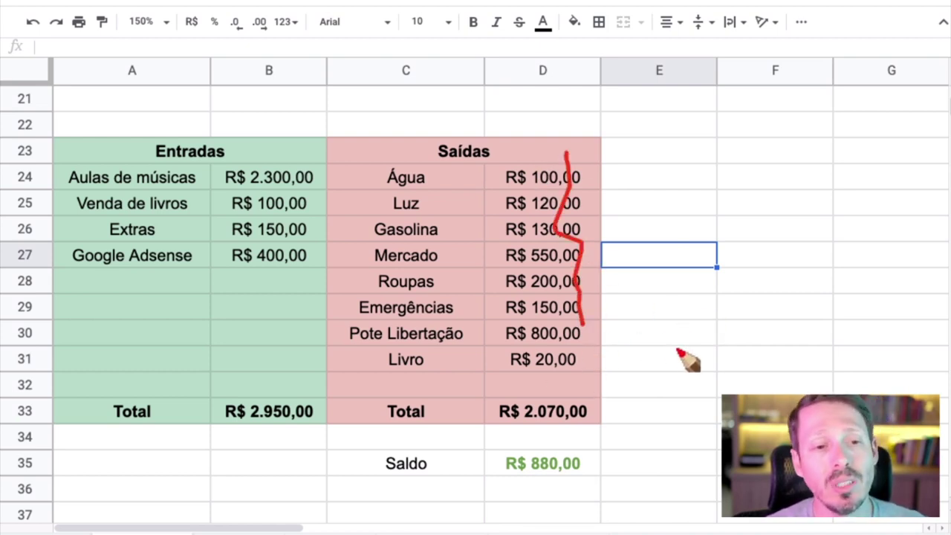
mouse_move(705, 132)
left_mouse_down()
mouse_move(650, 205)
mouse_move(664, 220)
left_mouse_up()
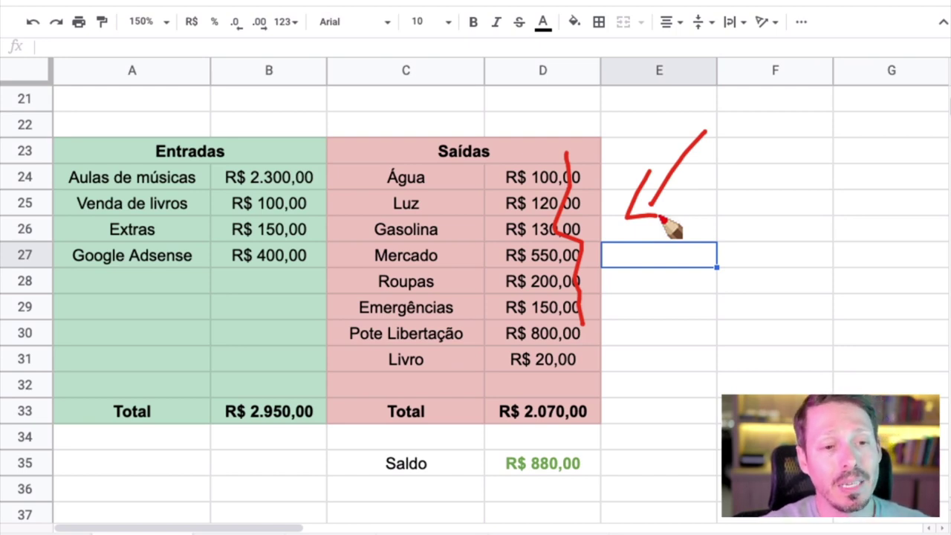
left_click_drag(581, 361, 518, 361)
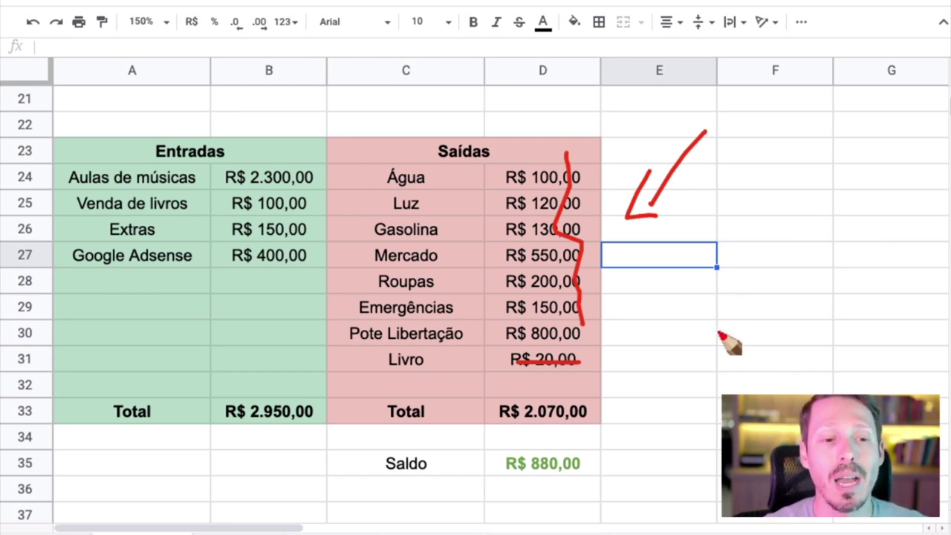
- Draw a column of short red dashes beside the Saídas table from about row 30 to row 36, then clear all drawings
mouse_move(607, 321)
left_mouse_down()
mouse_move(621, 321)
mouse_move(623, 337)
left_mouse_up()
mouse_move(606, 355)
left_mouse_down()
mouse_move(626, 354)
mouse_move(637, 395)
mouse_move(658, 417)
left_mouse_up()
left_click_drag(609, 438, 652, 438)
left_click_drag(617, 456, 656, 456)
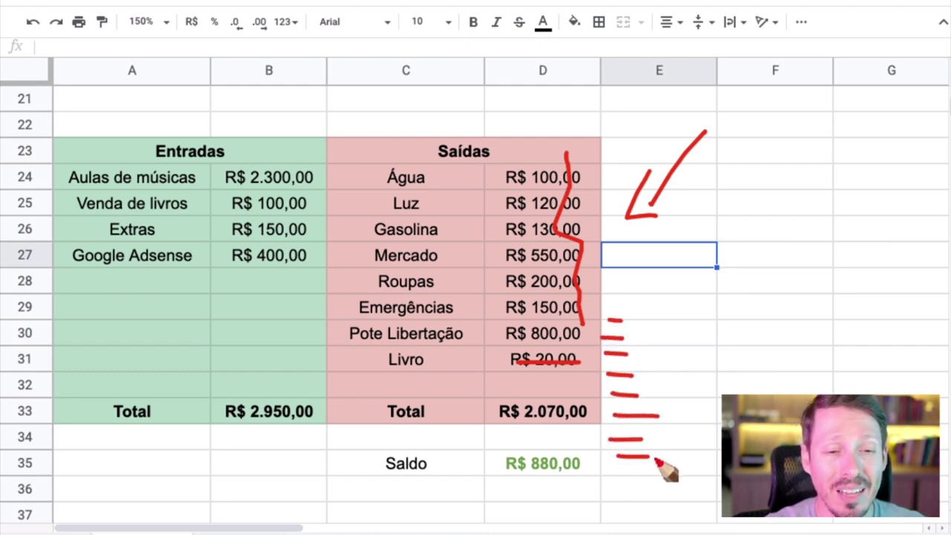
left_click_drag(621, 481, 652, 481)
left_click_drag(627, 492, 657, 492)
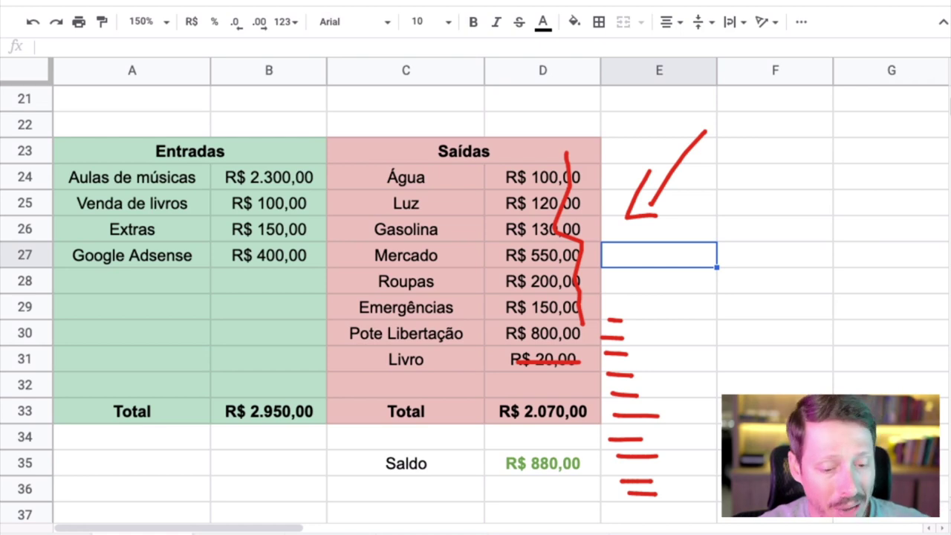
key("Escape")
- Switch to the notes and delete the "Cafezinho e os copinhos de plástico. (irrelevante)" line
key("super+Tab")
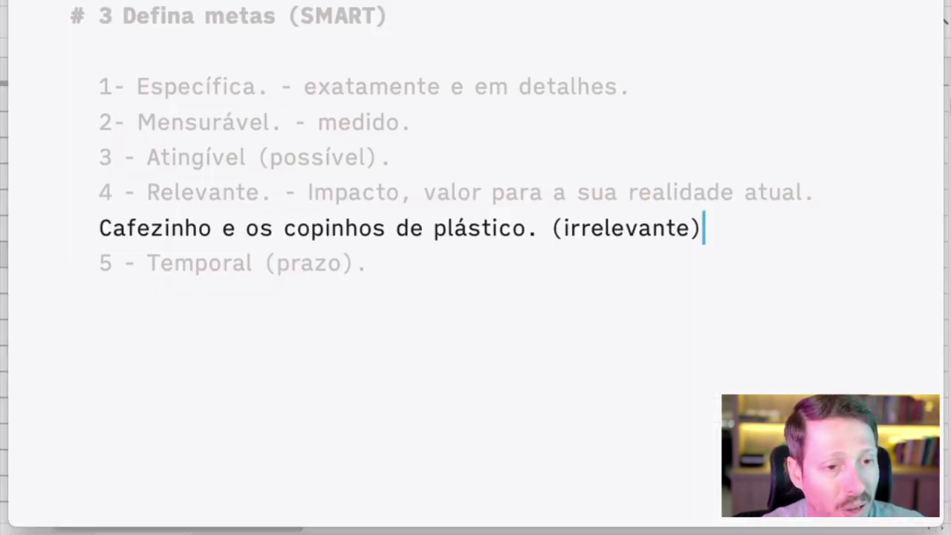
left_click(303, 191)
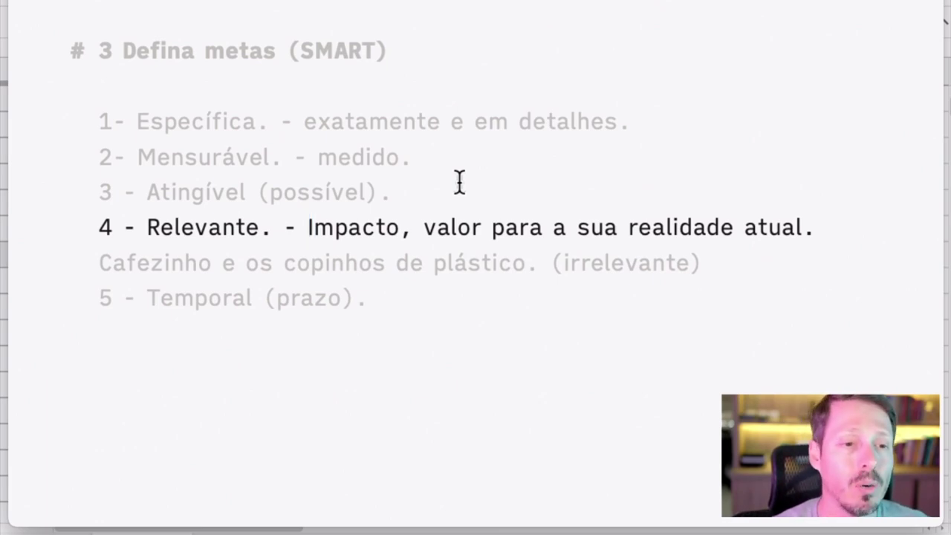
left_click(739, 247)
key("super+shift+Left")
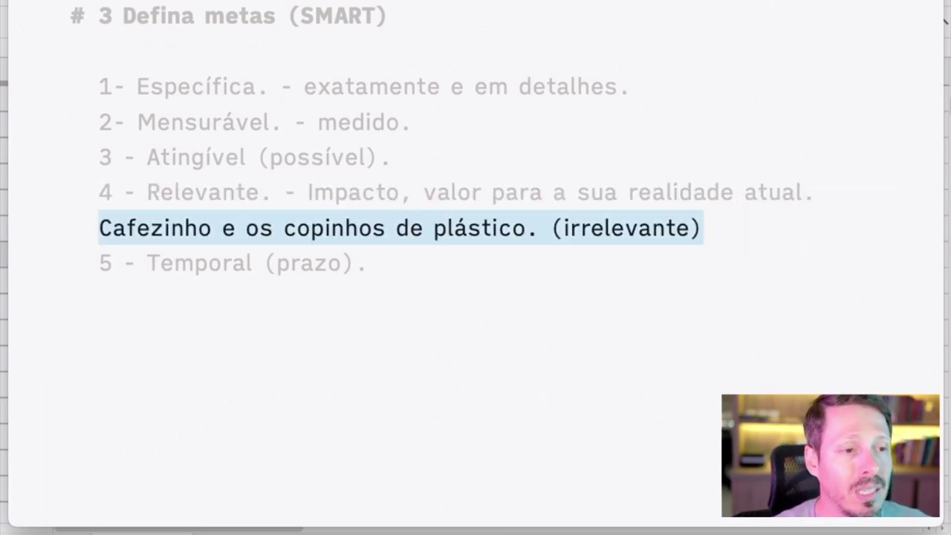
key("BackSpace")
key("BackSpace")
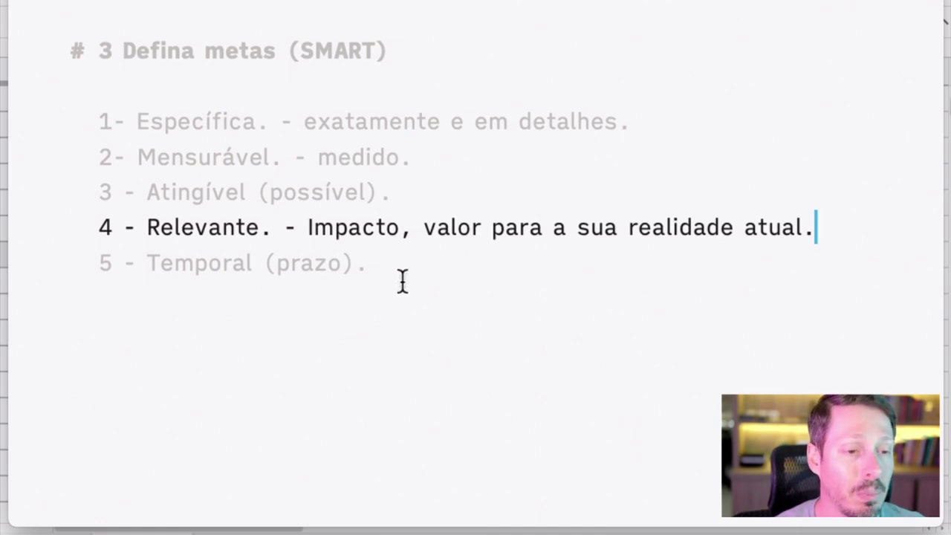
- Extend the "5 - Temporal (prazo)." line with "- data!"
left_click(231, 264)
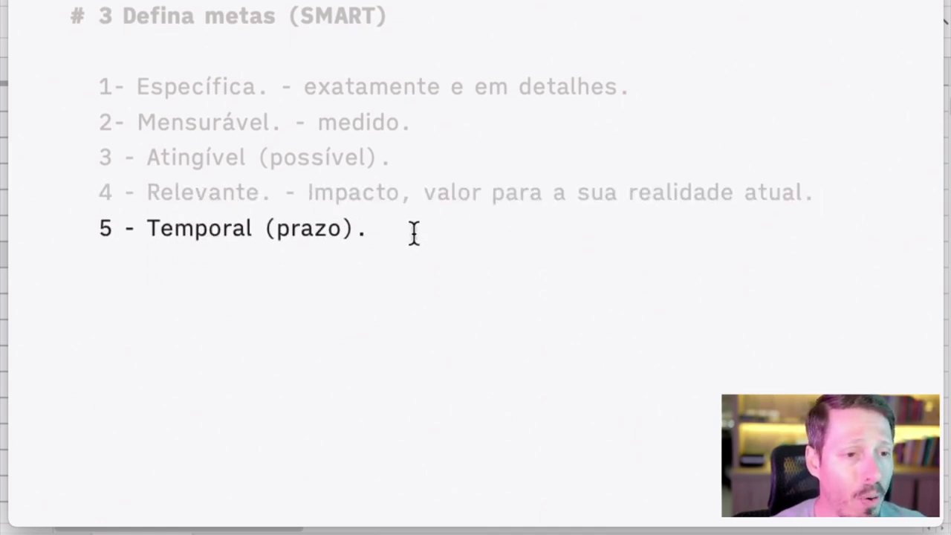
type("-")
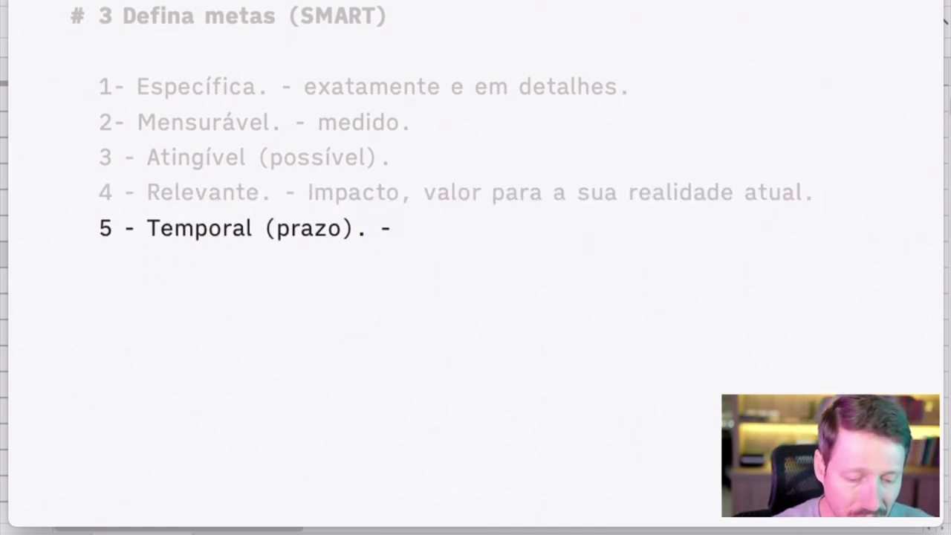
type(" data!")
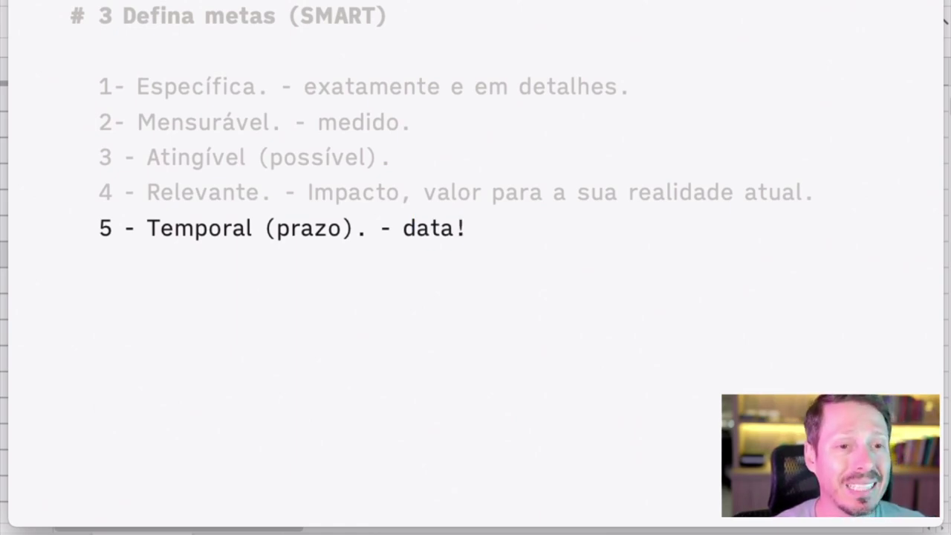
- Add the question "Quando você deseja comprar o terreno?" below the Temporal line, separated by a blank line
key("Return")
key("Return")
type("Quando ")
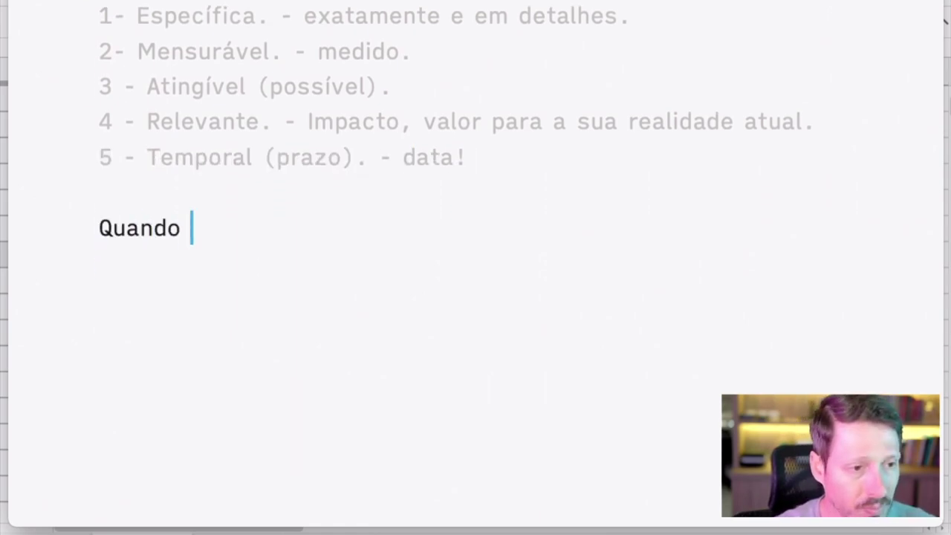
type("você deseja comp")
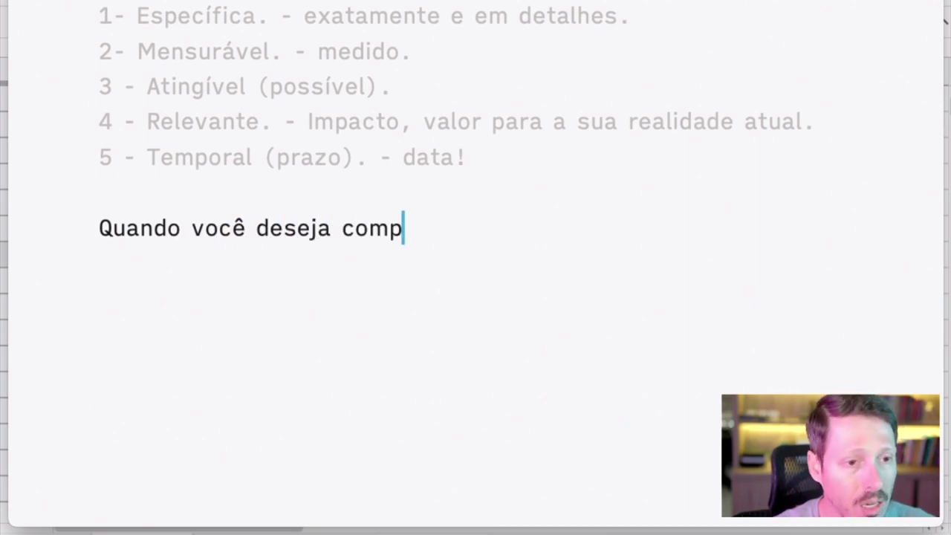
type("rar o terreno")
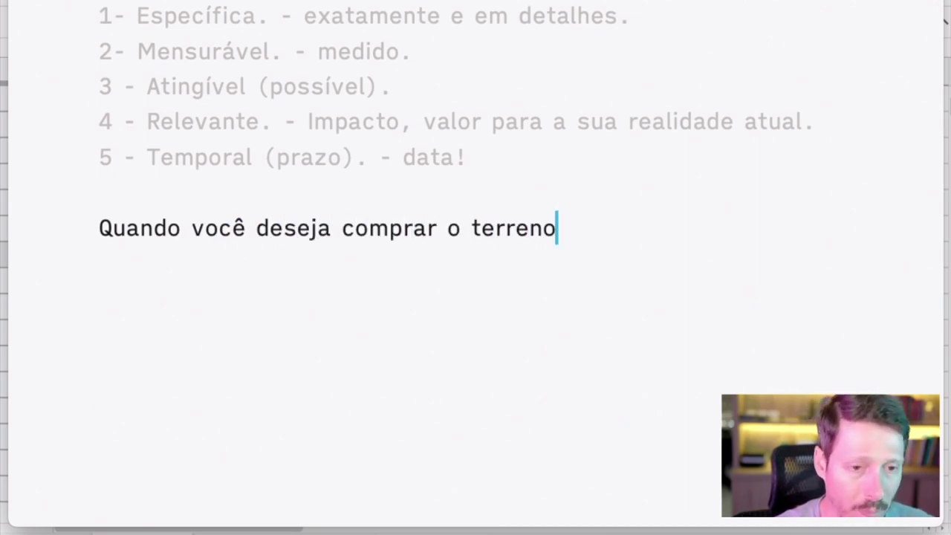
type("?")
- Add a second question on the following line: "Quando você deseja viajar?"
key("Return")
type("Quando vo")
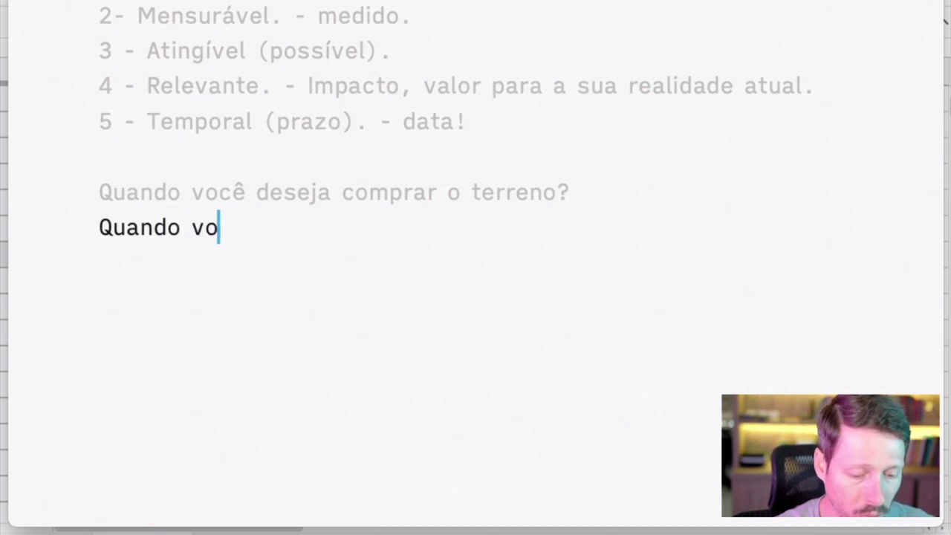
type("cê deseja via")
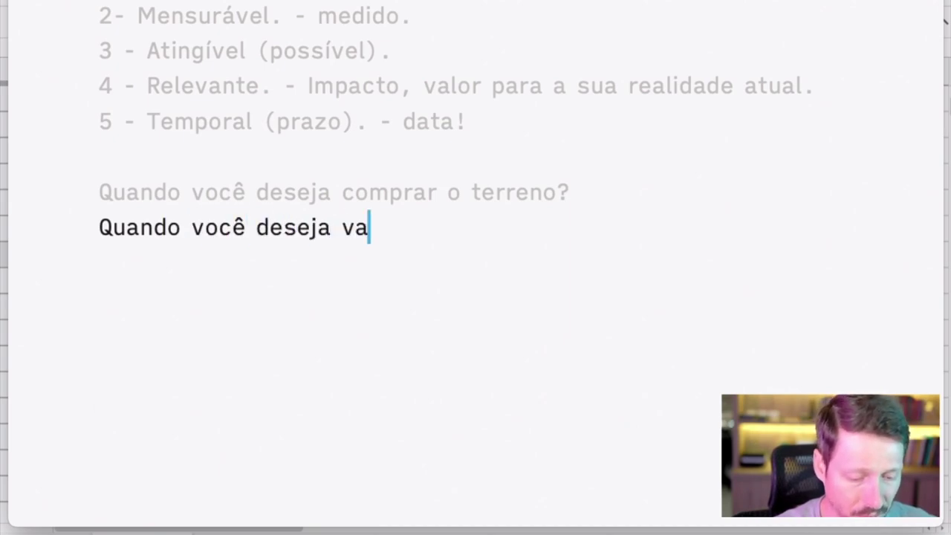
key("BackSpace")
type("iajar?")
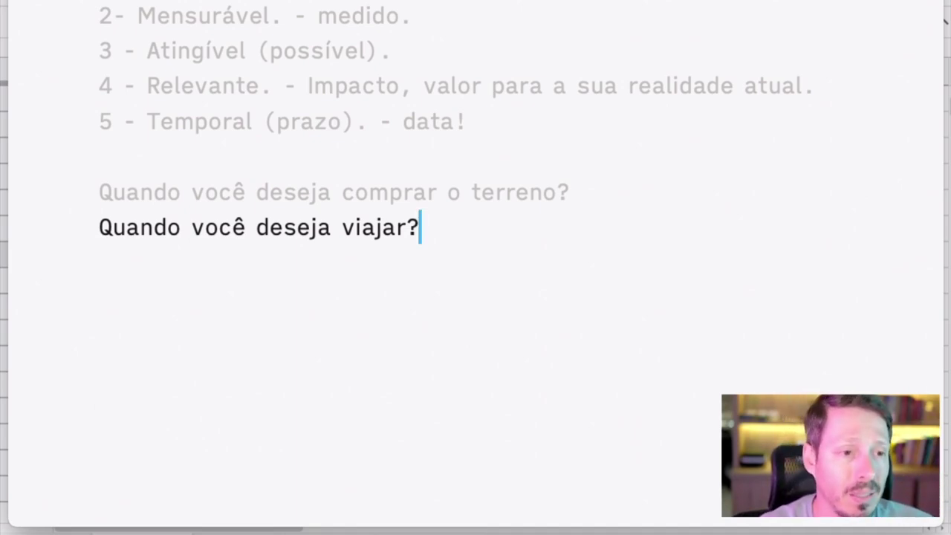
- Switch to the browser and search Google in a new tab for how to set SMART goals ("como traçar…")
scroll(414, 229, "up", 4)
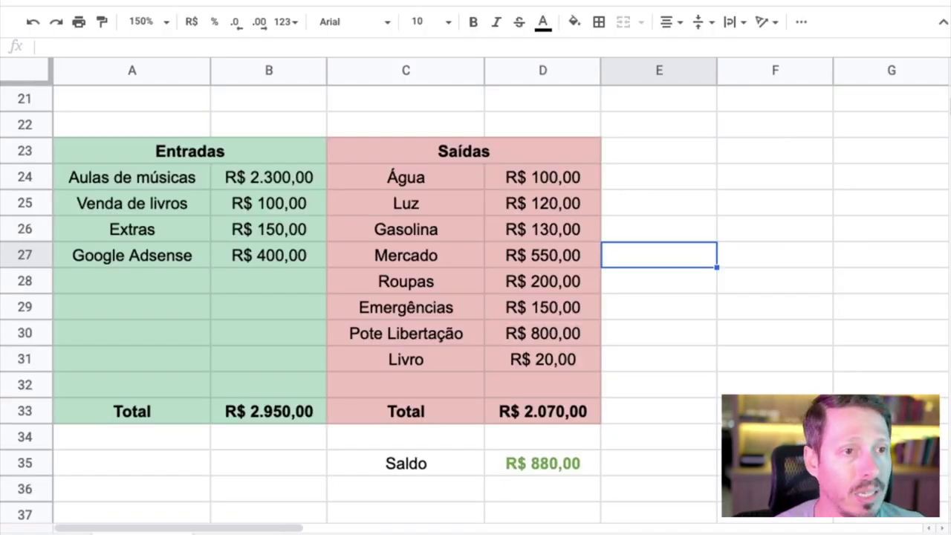
key("ctrl+t")
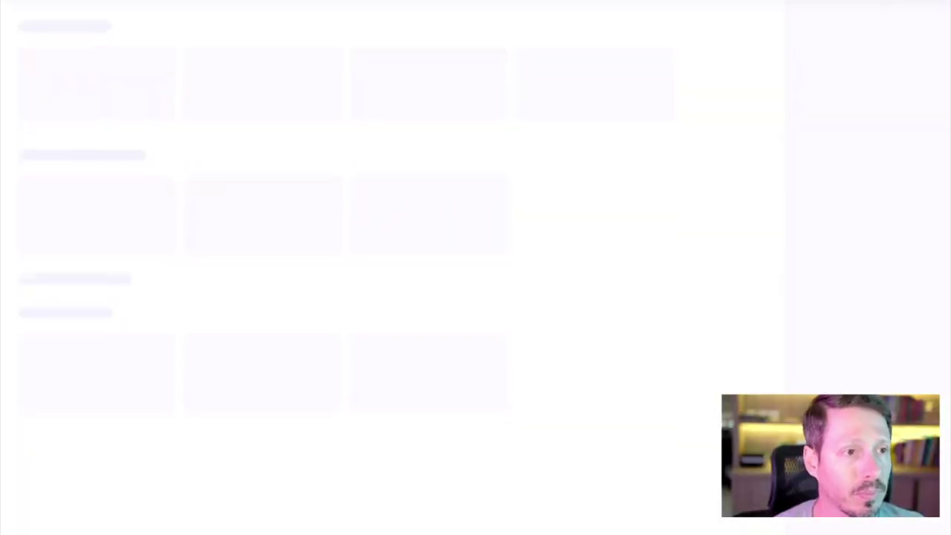
type("como traçar s")
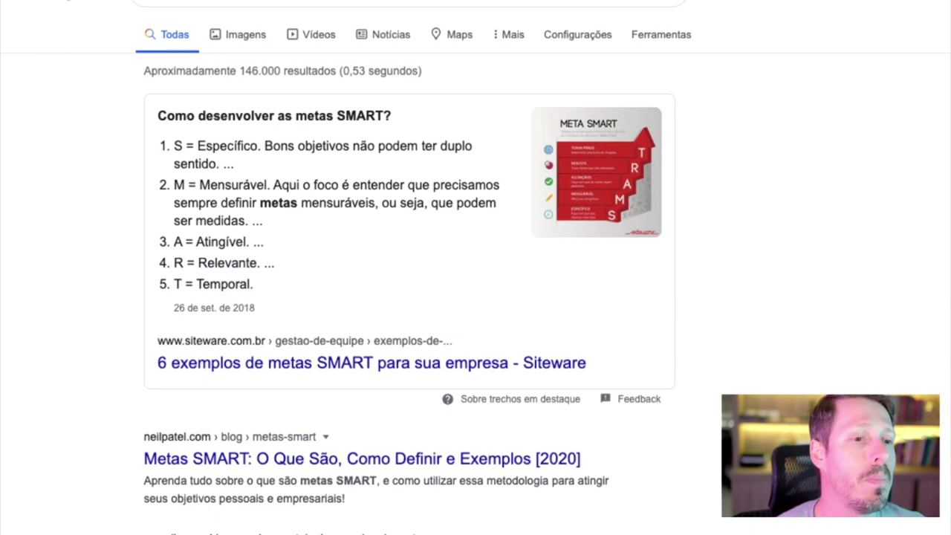
- Look through the articles, related questions and videos on SMART goals in the Google search results
scroll(422, 186, "down", 1)
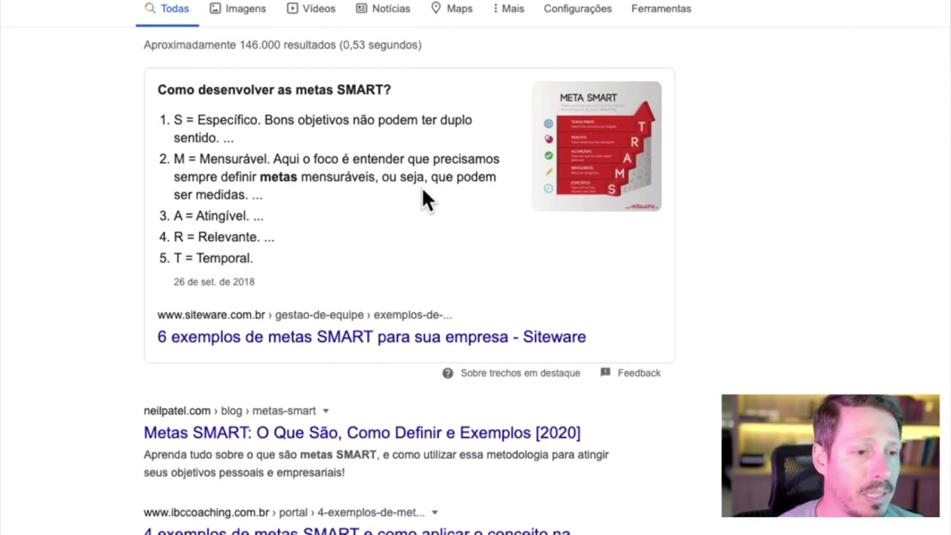
scroll(423, 182, "down", 3)
scroll(422, 182, "down", 1)
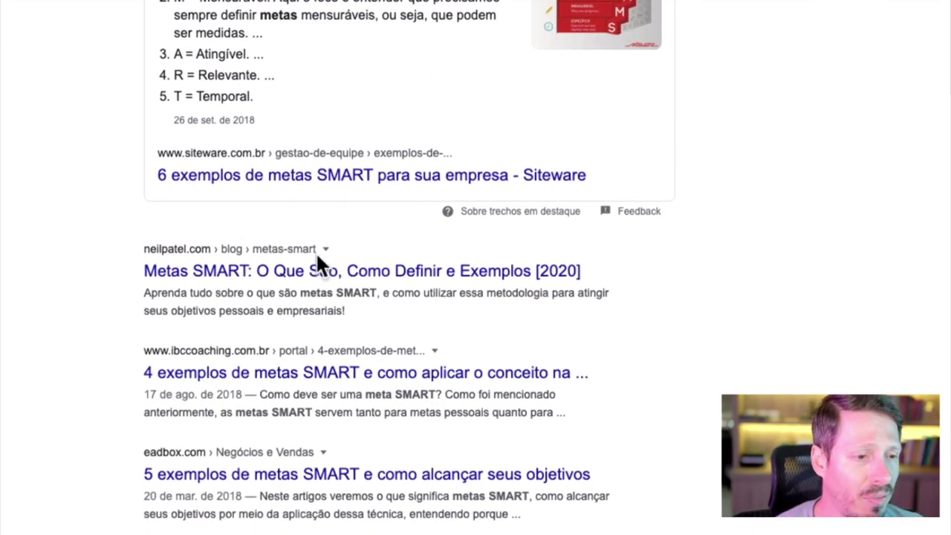
scroll(314, 259, "down", 4)
scroll(421, 254, "down", 10)
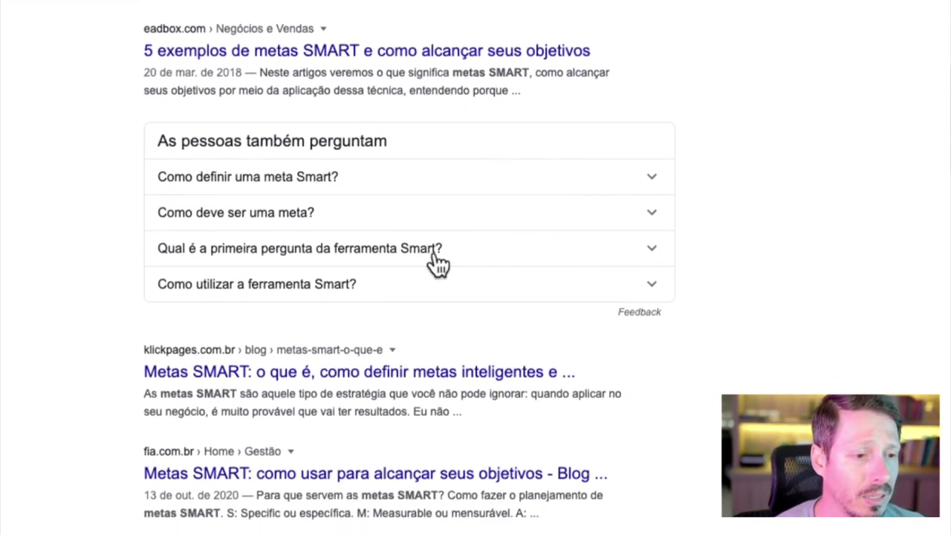
scroll(416, 271, "down", 6)
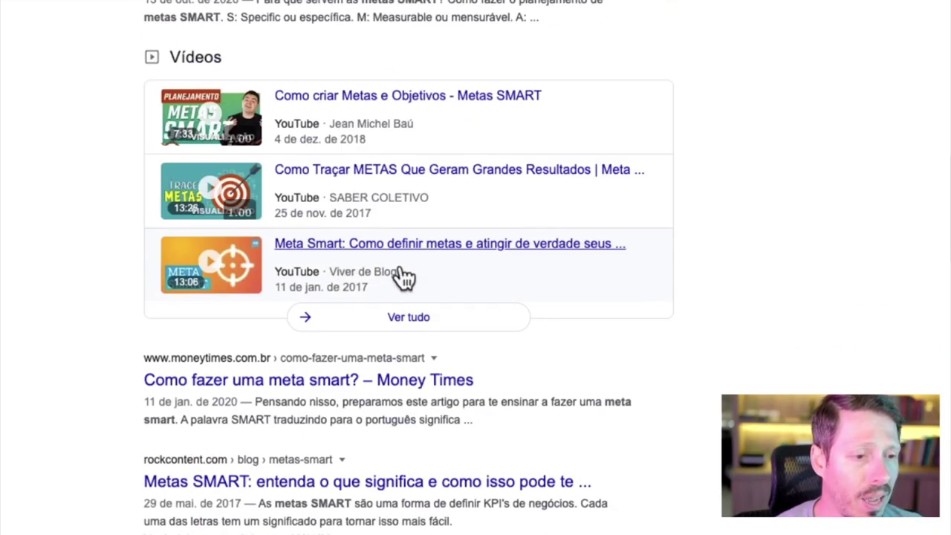
scroll(608, 296, "down", 2)
scroll(606, 291, "down", 1)
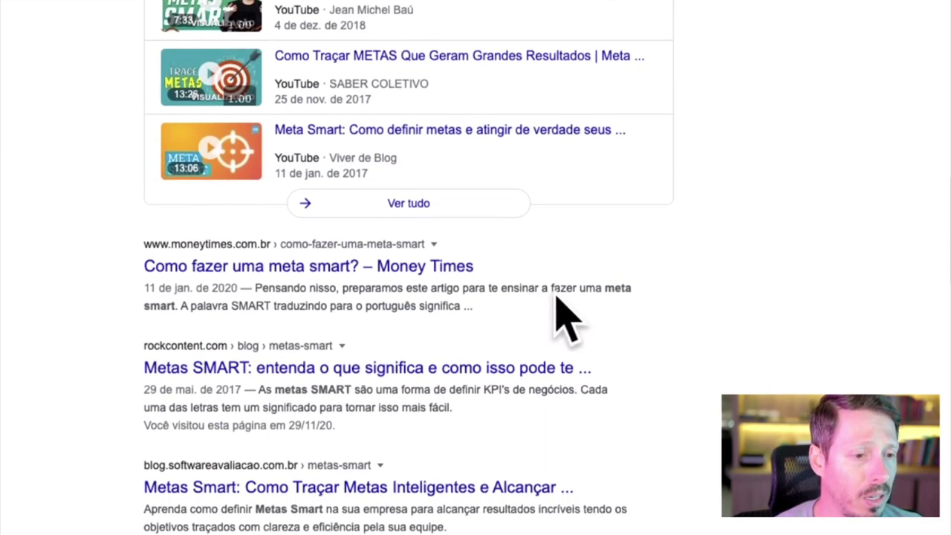
scroll(551, 292, "up", 20)
scroll(505, 89, "up", 2)
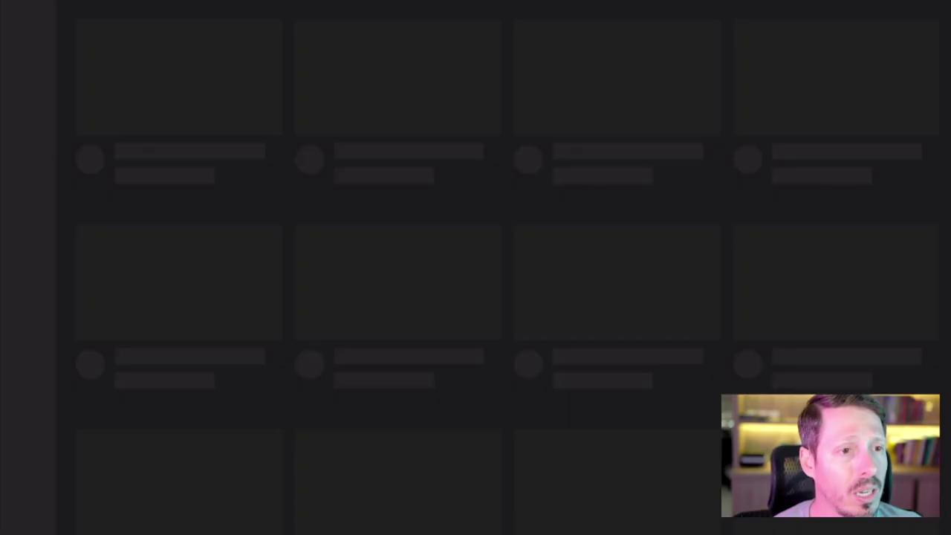
- Search YouTube for "metas smart" and look through the first videos, down to "COMO EU TIRO AS METAS DO PAPEL!"
type("metas smart")
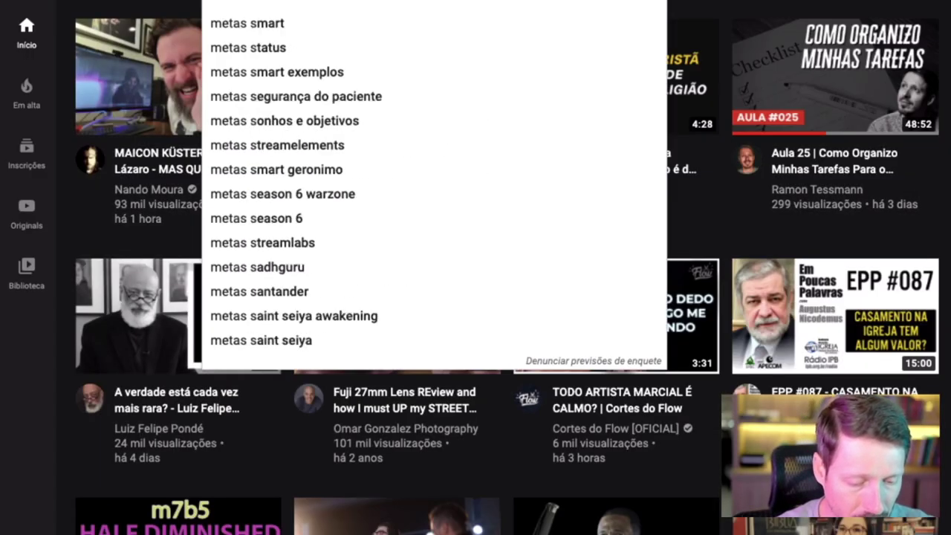
key("Return")
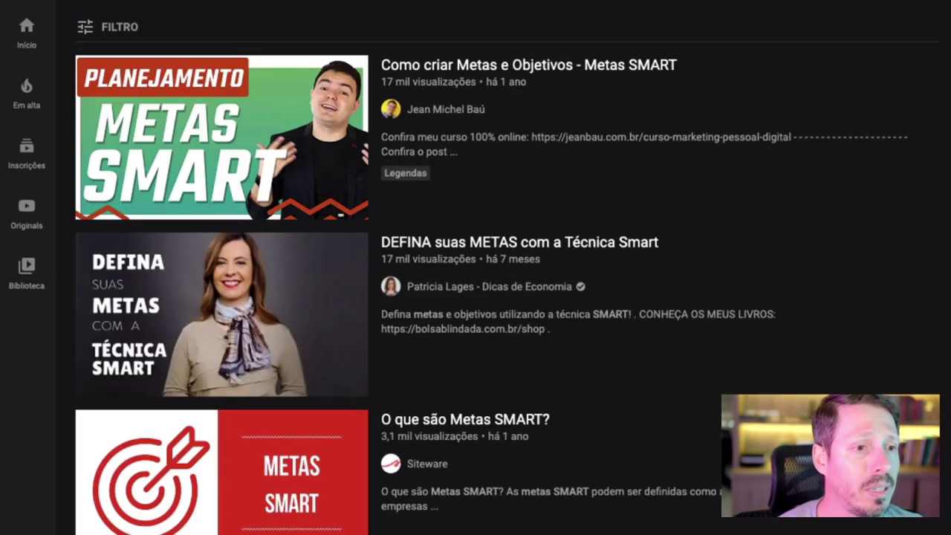
scroll(443, 162, "down", 5)
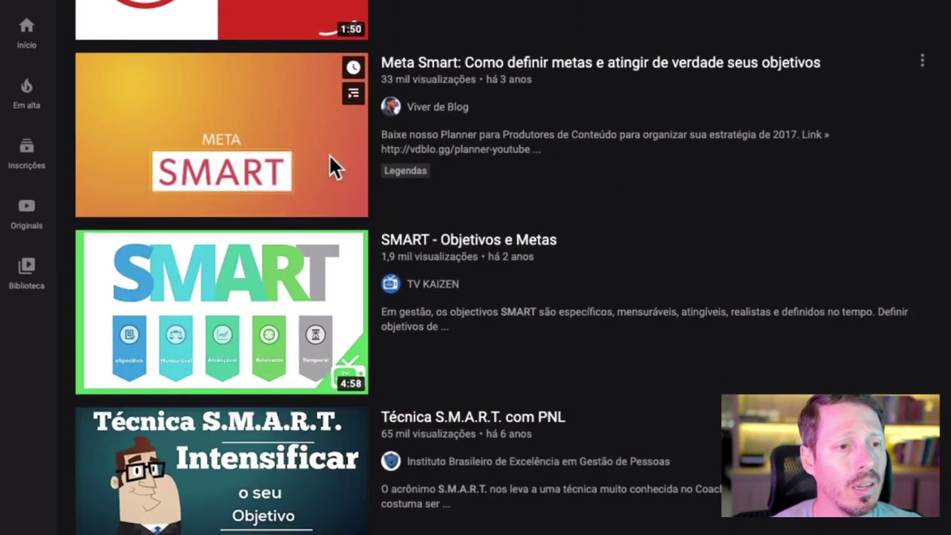
scroll(605, 316, "down", 4)
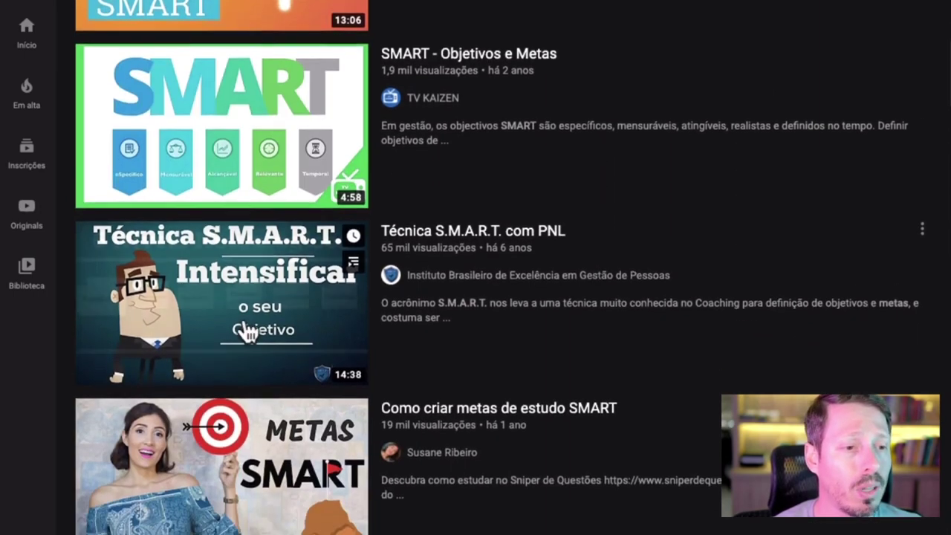
scroll(603, 306, "up", 10)
scroll(603, 306, "up", 2)
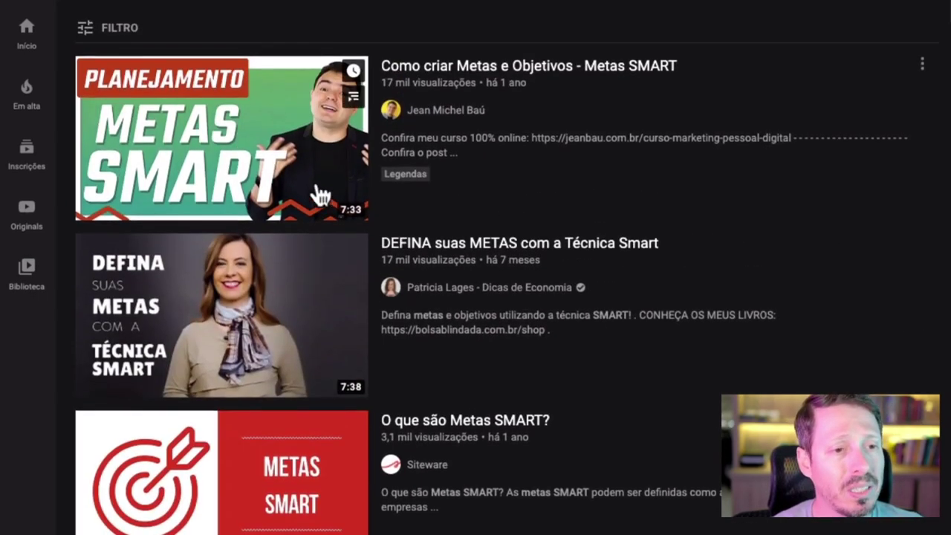
scroll(549, 178, "down", 3)
scroll(559, 171, "down", 3)
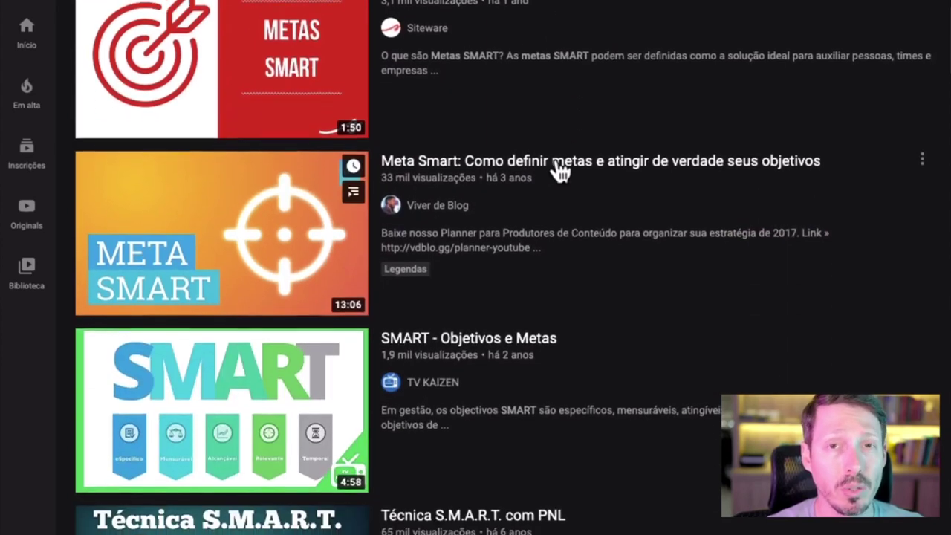
scroll(594, 172, "down", 3)
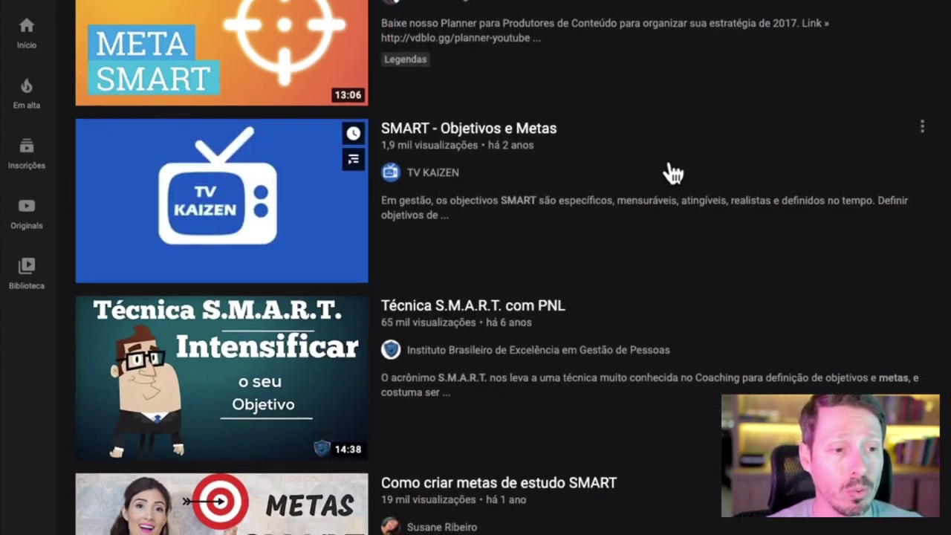
scroll(672, 173, "down", 5)
scroll(672, 173, "down", 1)
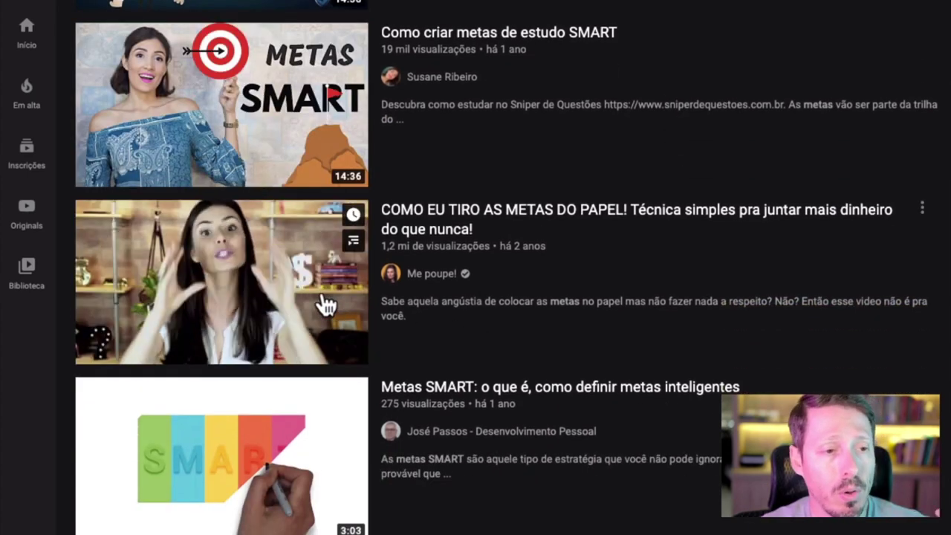
scroll(562, 297, "up", 5)
scroll(562, 297, "up", 8)
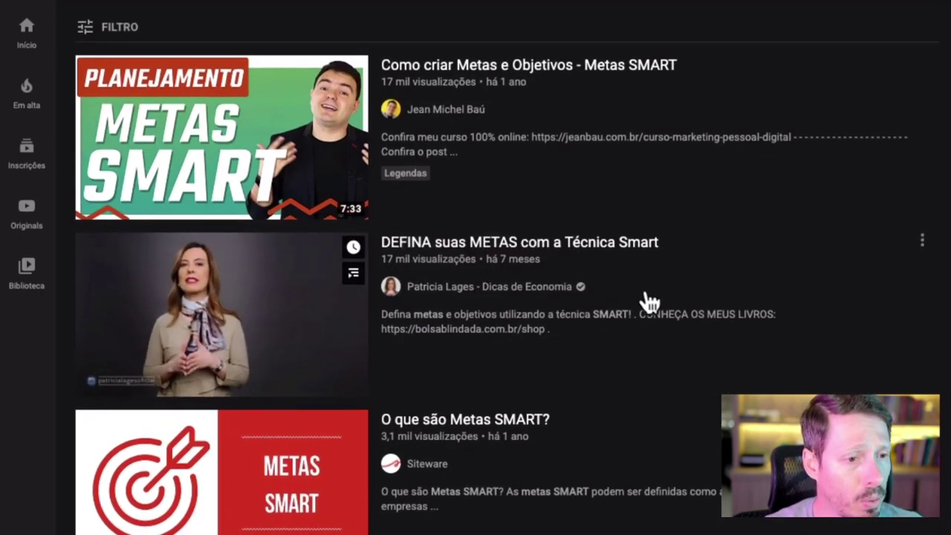
- Examine the YouTube results further down, past the "Outros usuários também assistiram" section to "SMART Goals - Quick Overview"
scroll(647, 301, "down", 5)
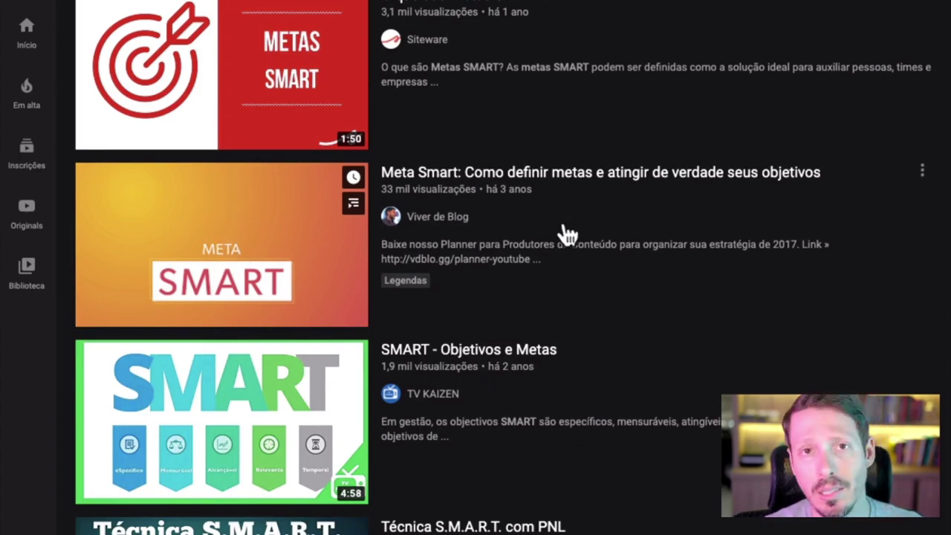
scroll(562, 233, "down", 9)
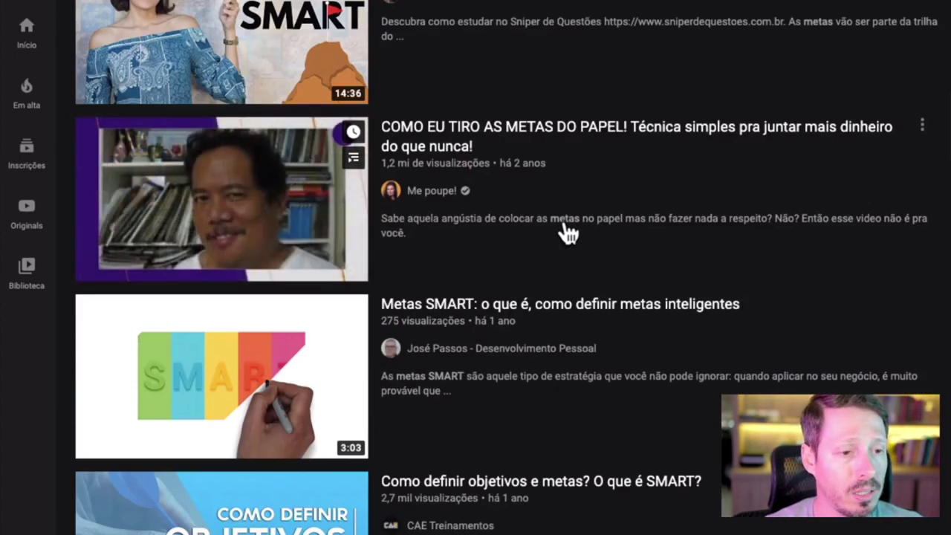
scroll(562, 234, "down", 5)
scroll(562, 233, "down", 3)
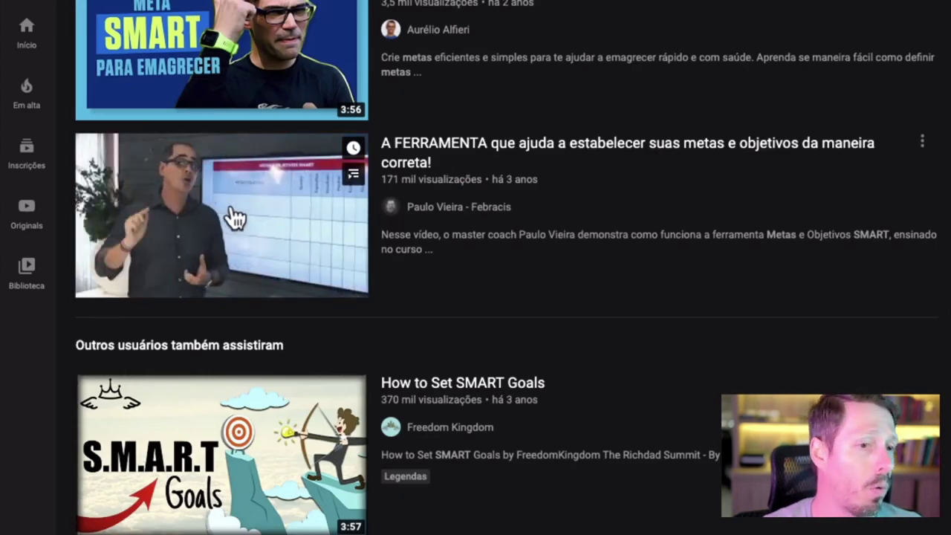
scroll(250, 220, "down", 6)
scroll(239, 252, "down", 2)
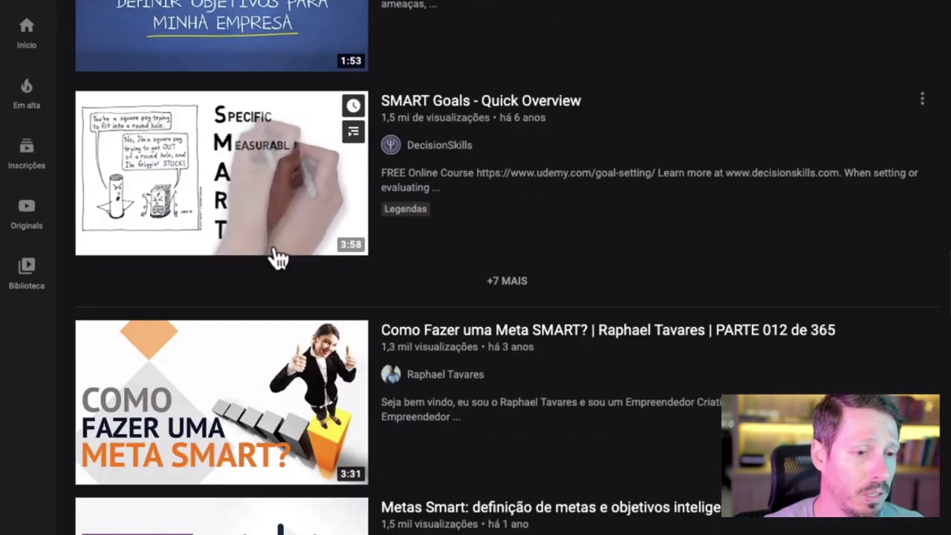
scroll(692, 162, "up", 4)
scroll(687, 152, "up", 12)
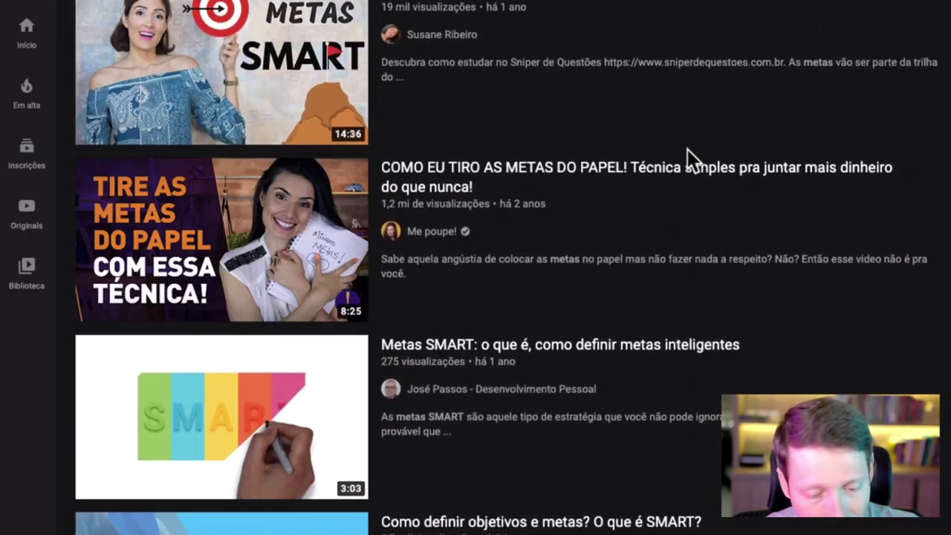
- Switch back to the notes and start a new section heading reading "# 4 Estraté" below the question "Quando você deseja viajar?"
key("alt+Tab")
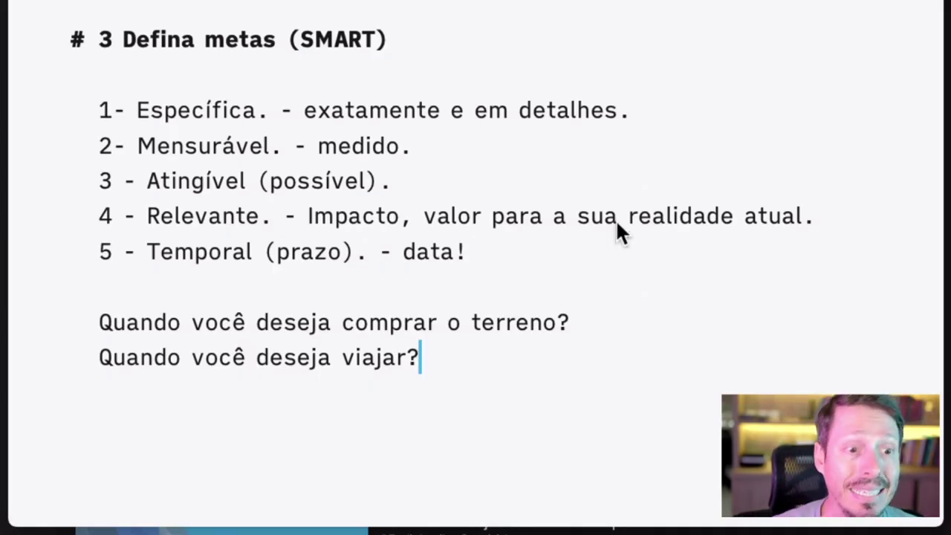
key("Return")
key("Return")
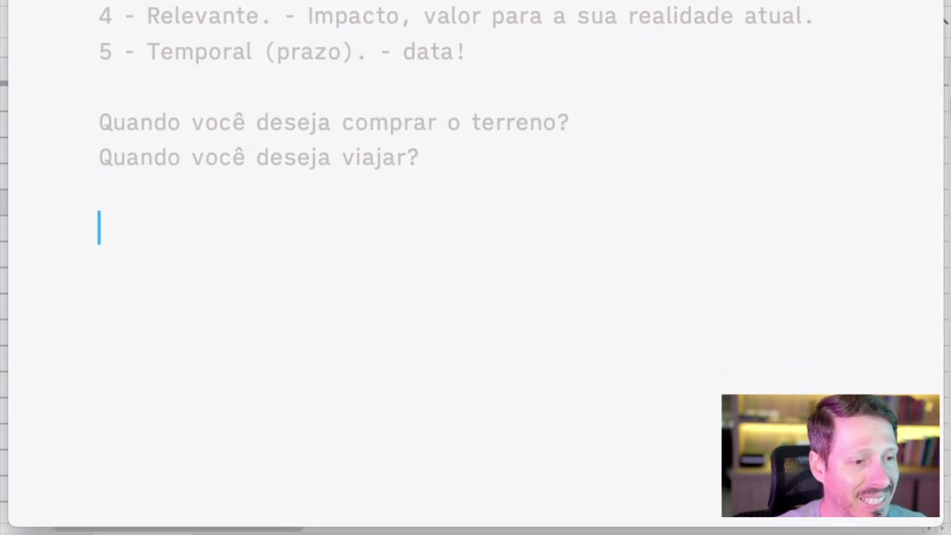
type("$")
key("BackSpace")
key("BackSpace")
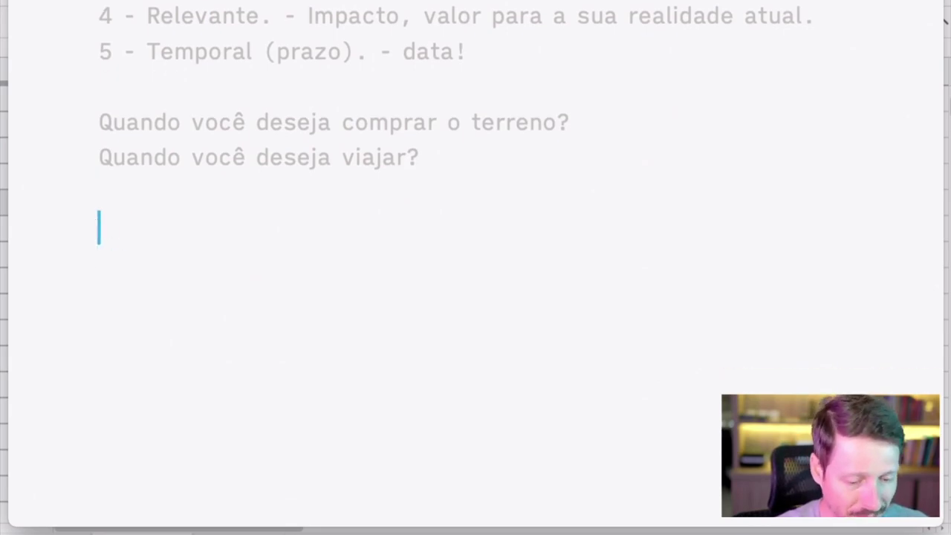
type("$ Estratéi")
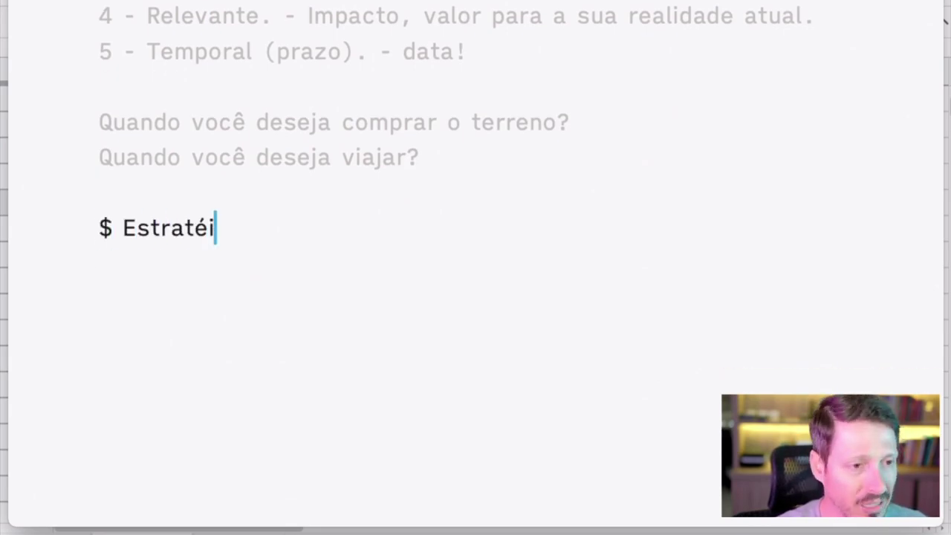
left_click(99, 227)
type("# 4")
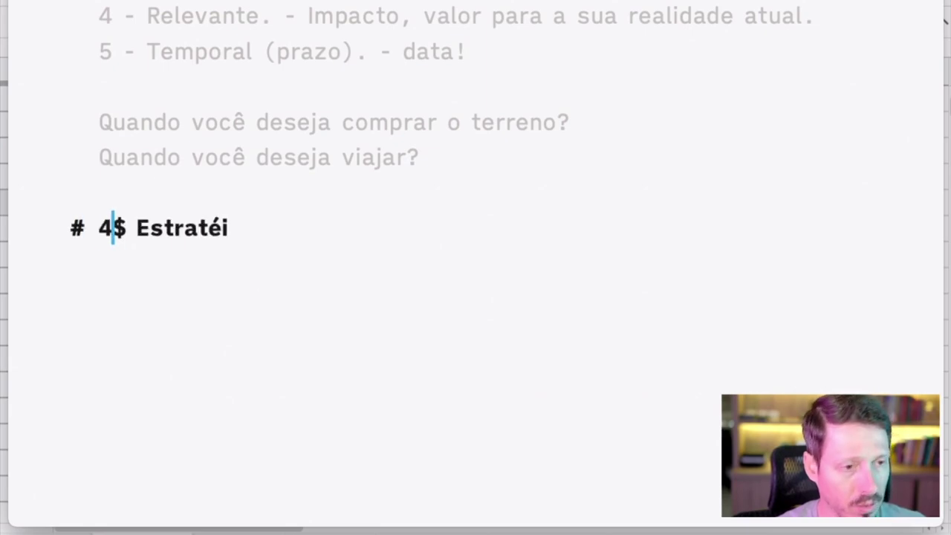
key("Delete")
key("Delete")
left_click(225, 227)
key("BackSpace")
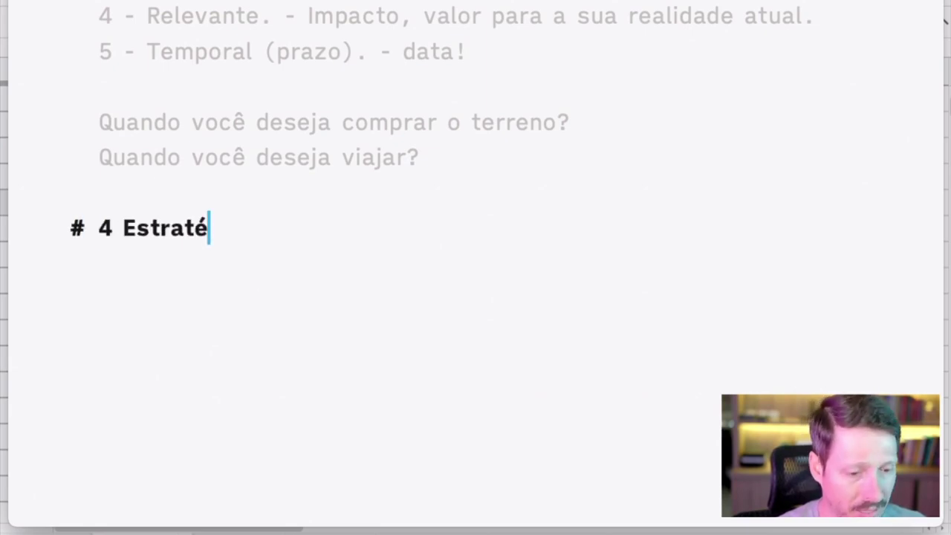
- Complete the section heading as "# 4 Estratégias, táticas, ações" and leave a blank line below it
type("gias, táticas, a")
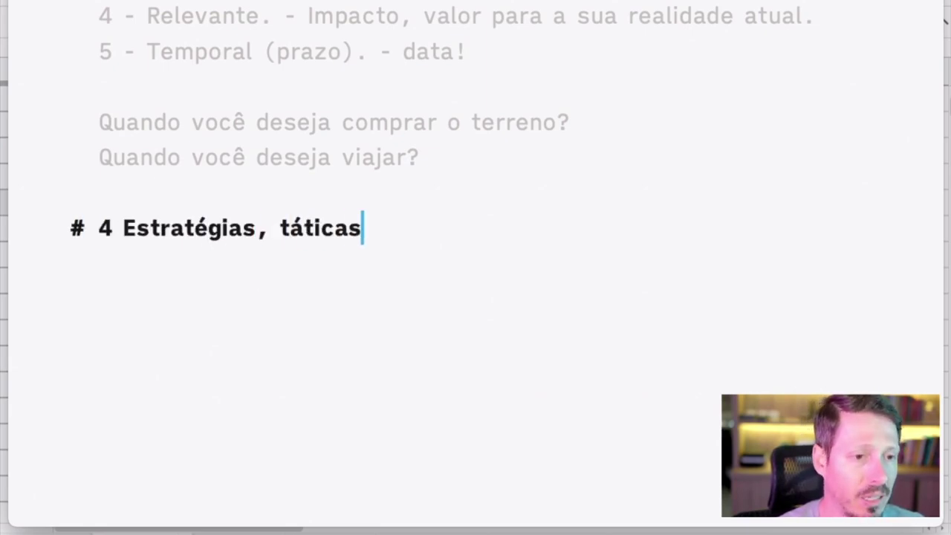
key("Return")
type("c")
key("BackSpace")
key("BackSpace")
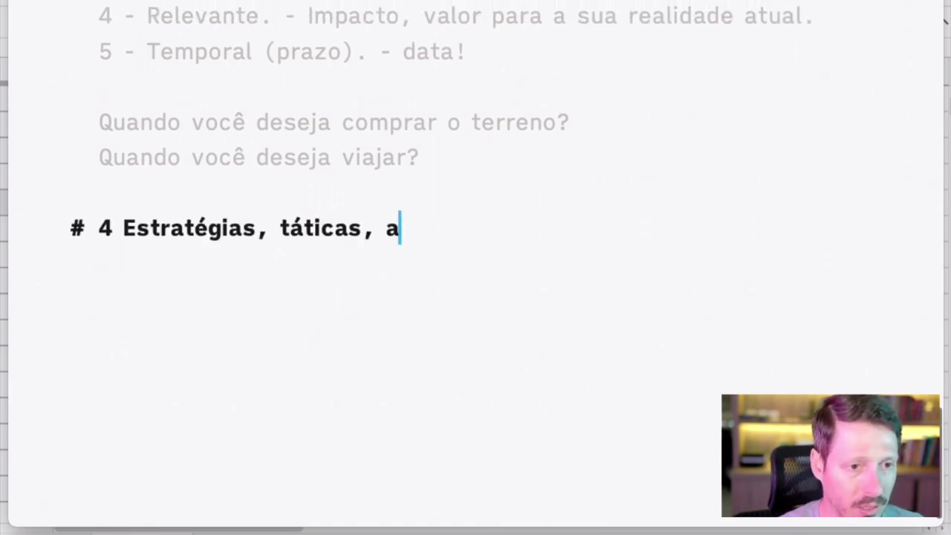
type("'ções")
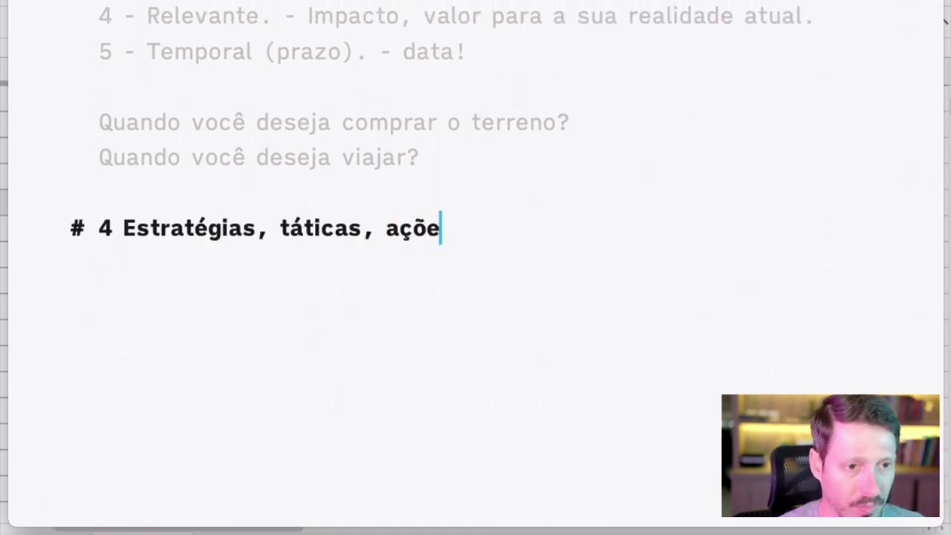
key("Return")
key("Return")
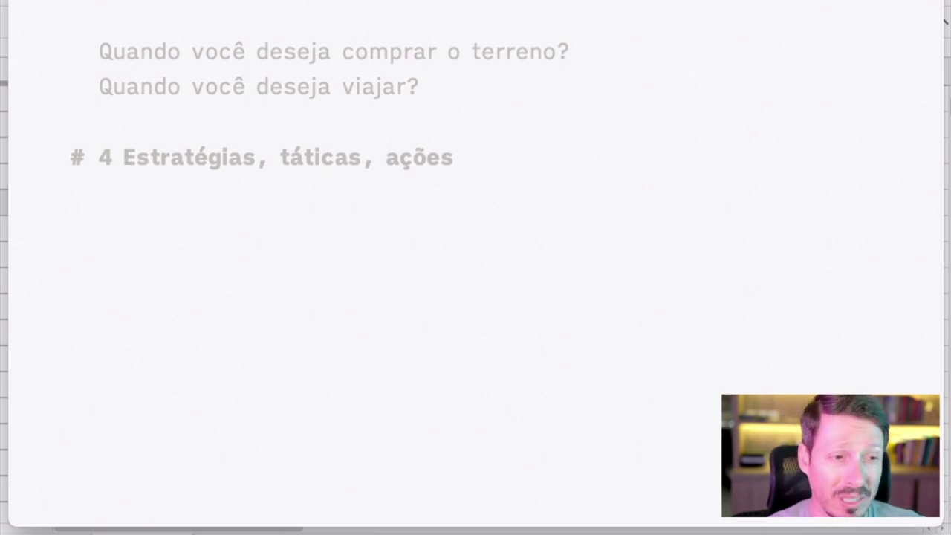
- Write the sentence "O caminho para você chegar no seu objetivo." under the section 4 heading
key("Up")
key("Up")
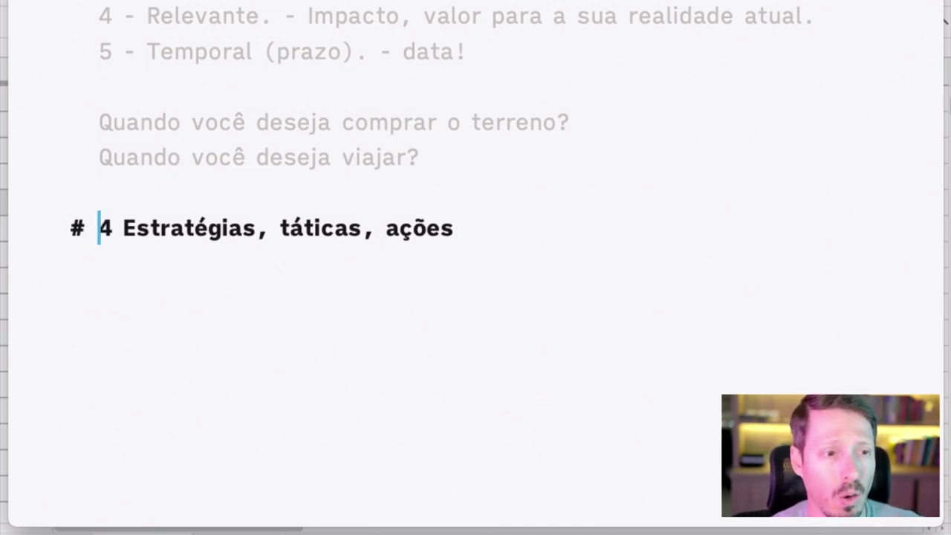
key("Down")
key("Down")
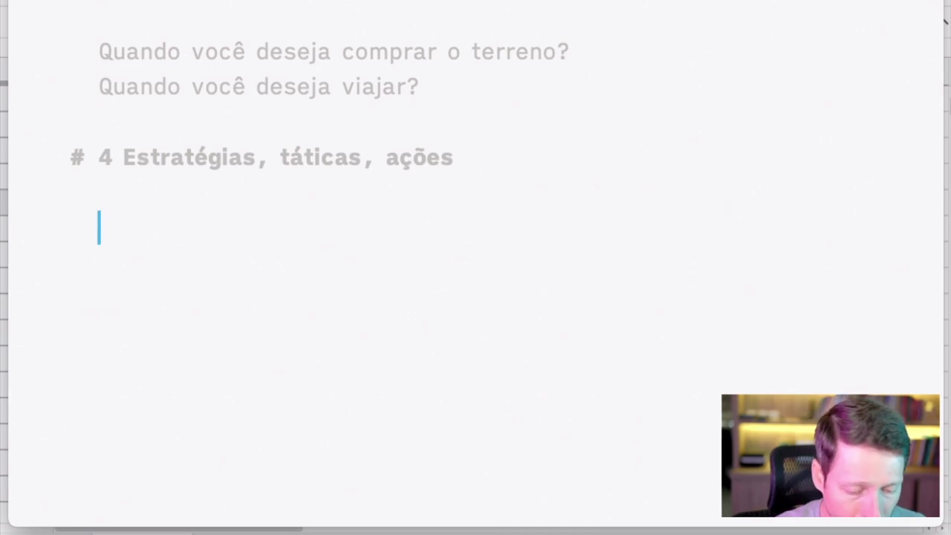
type("0 caminho P")
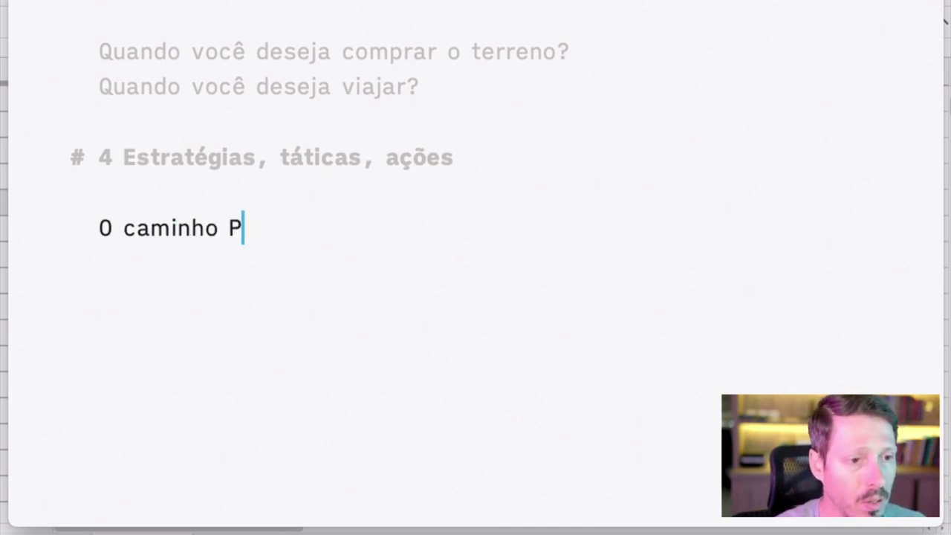
key("BackSpace")
type("para vocE")
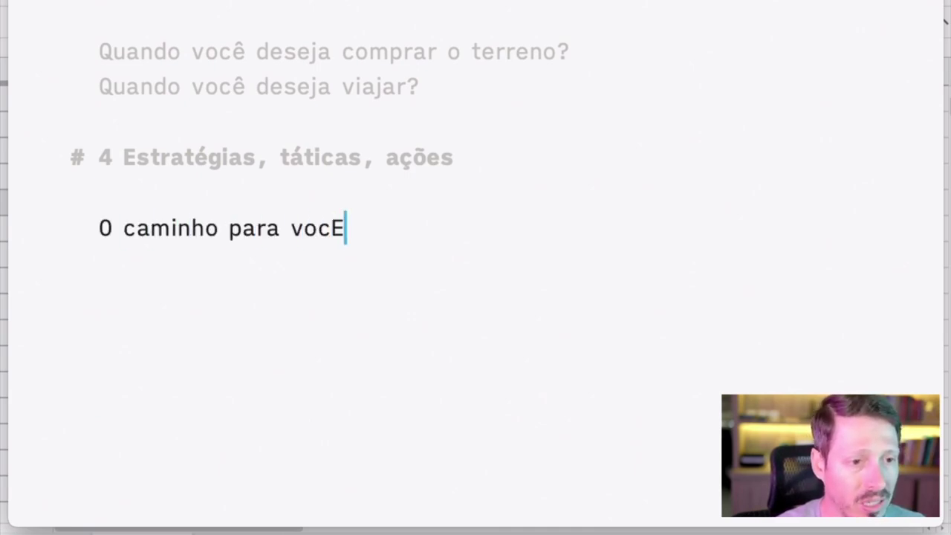
key("BackSpace")
type("^e chegar no seu o")
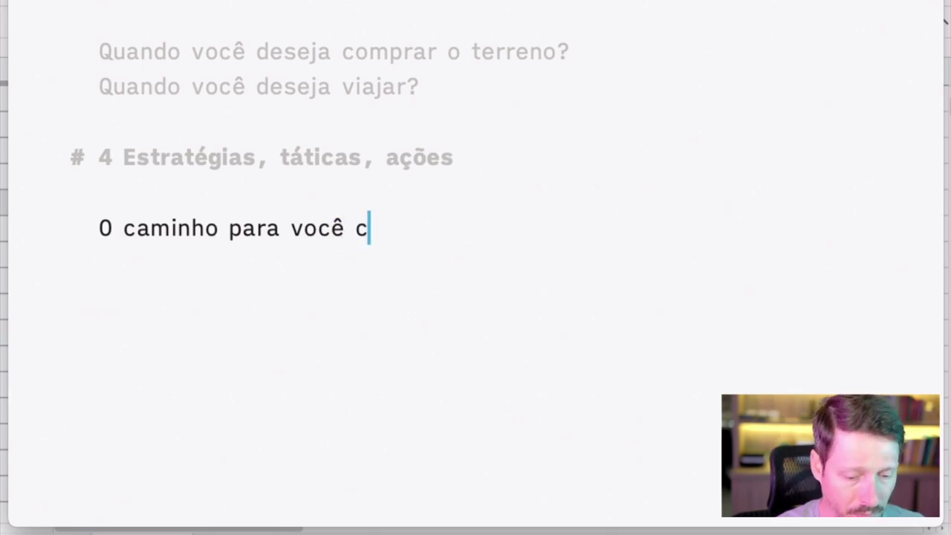
type("bjetio")
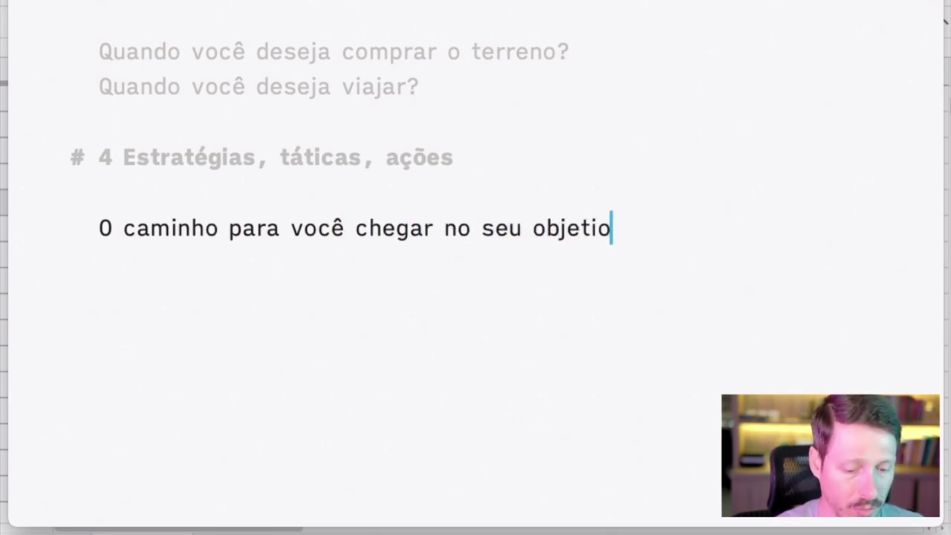
key("BackSpace")
type("vo.")
- Turn the sentence into a definition by prefixing it with "Estratégia =" and making its initial "O" lowercase
left_click(99, 228)
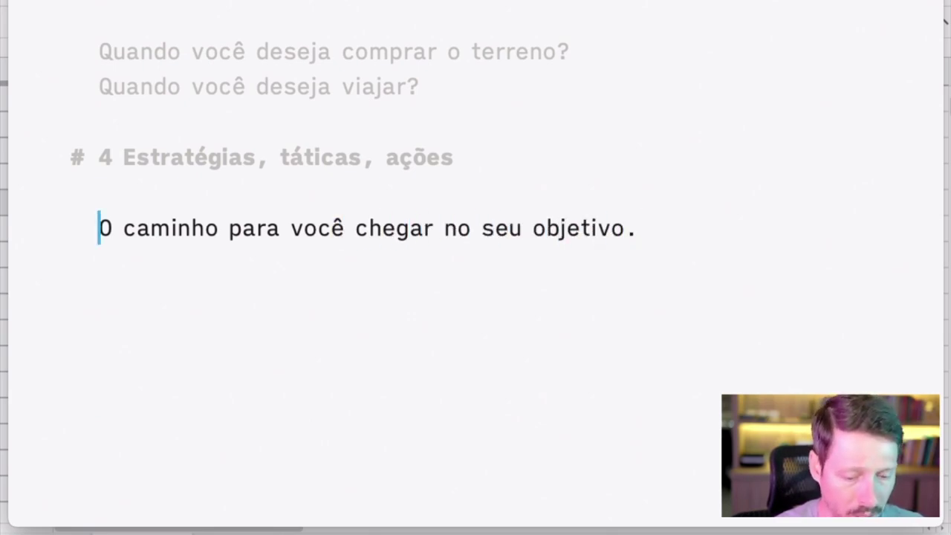
type("Estrartégi")
key("BackSpace")
key("BackSpace")
key("BackSpace")
key("BackSpace")
key("BackSpace")
key("BackSpace")
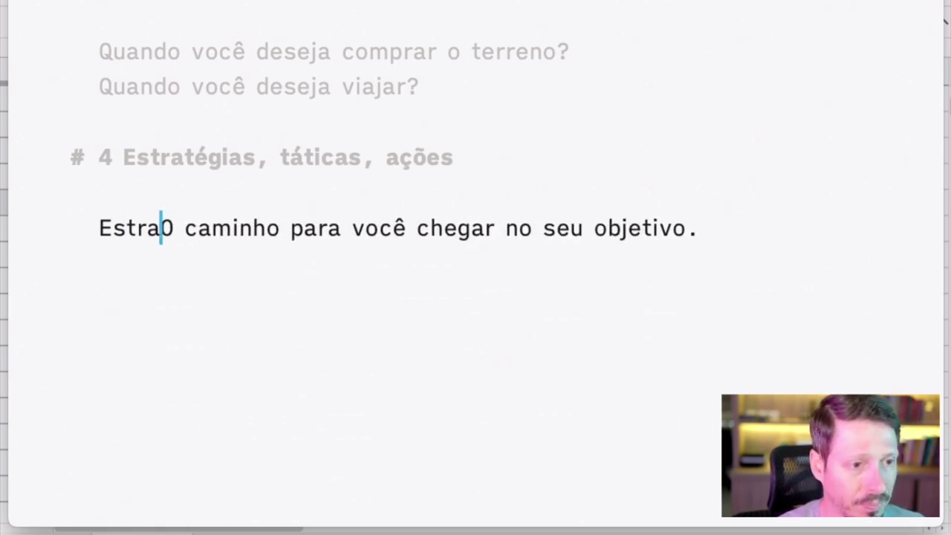
type("atégia =")
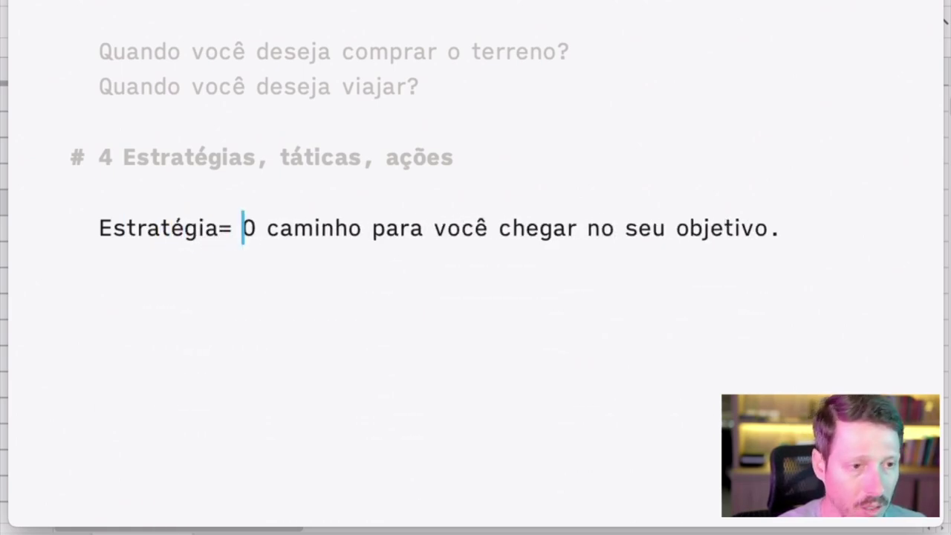
key("BackSpace")
key("BackSpace")
type("=")
key("Delete")
type("o")
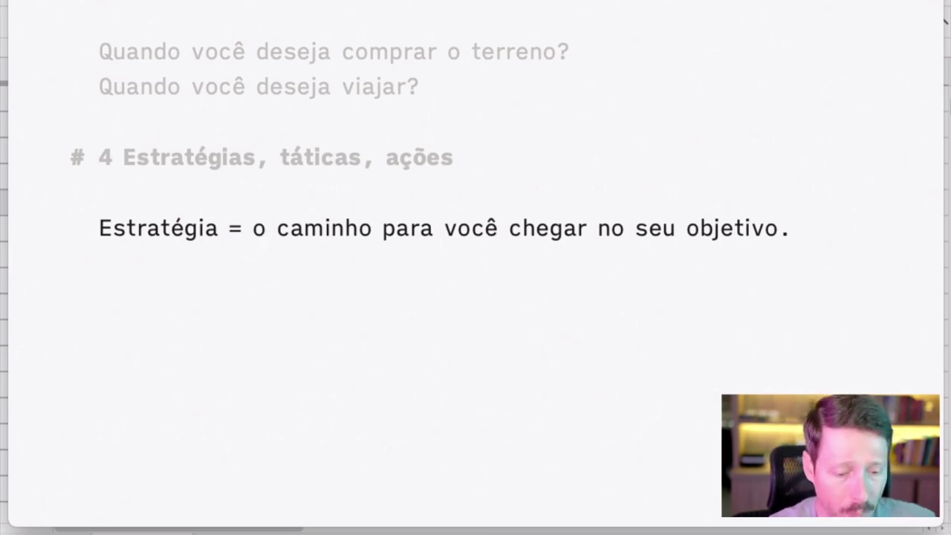
- Add a new paragraph below the strategy definition reading "O que? Aprender a poupar com inteligência."
left_click(792, 228)
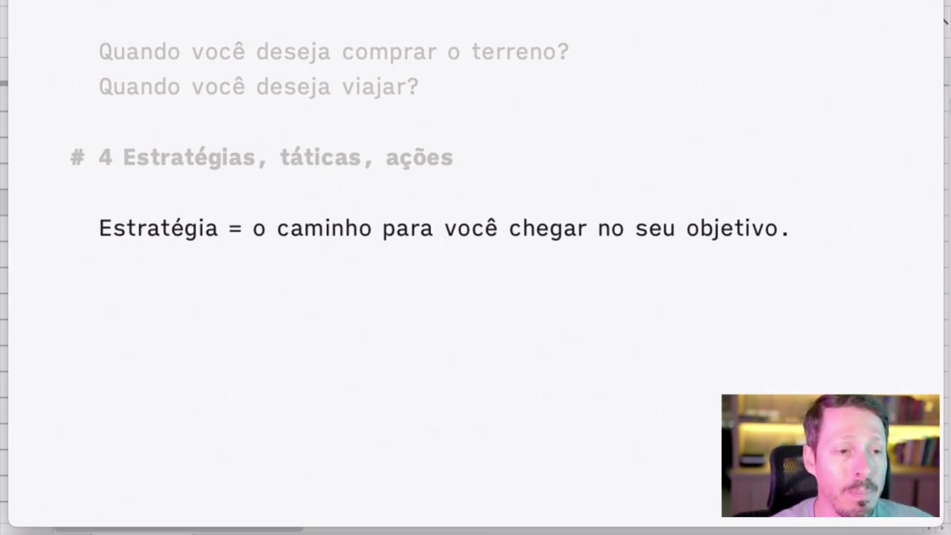
key("Return")
key("Return")
type("O q")
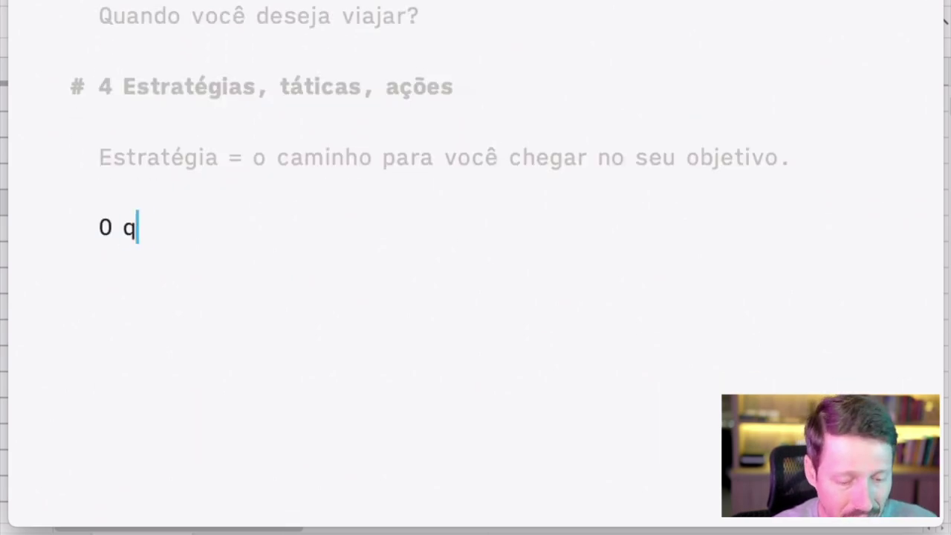
type("ue?")
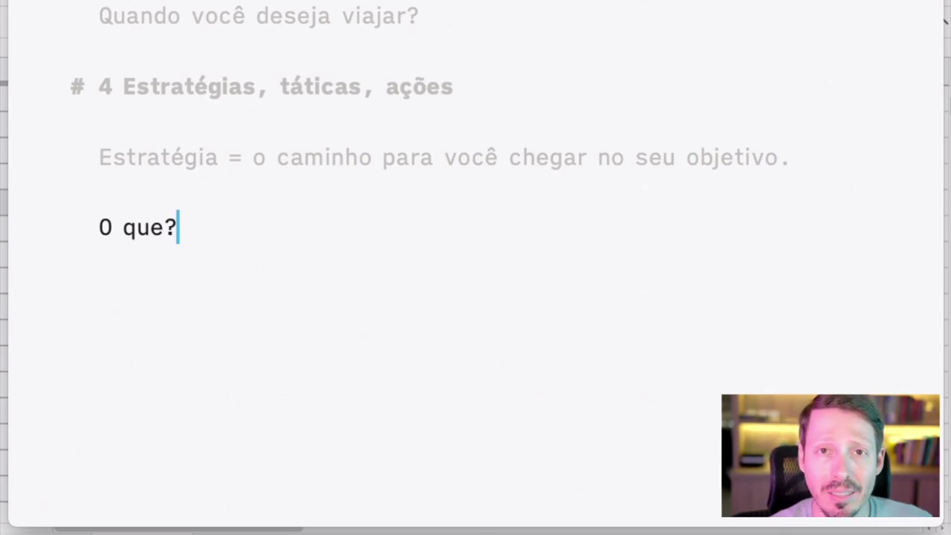
type(" Aprende")
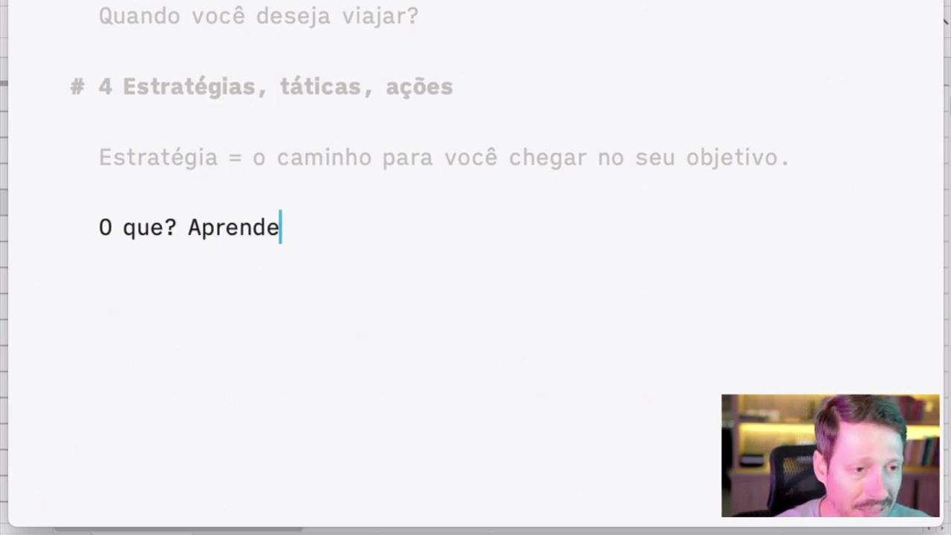
type("r a poupar.")
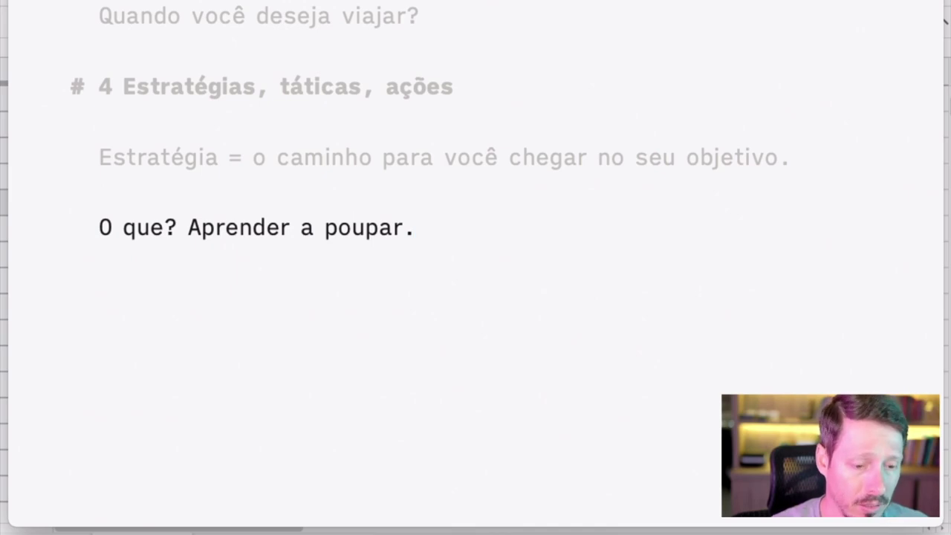
key("BackSpace")
type("co")
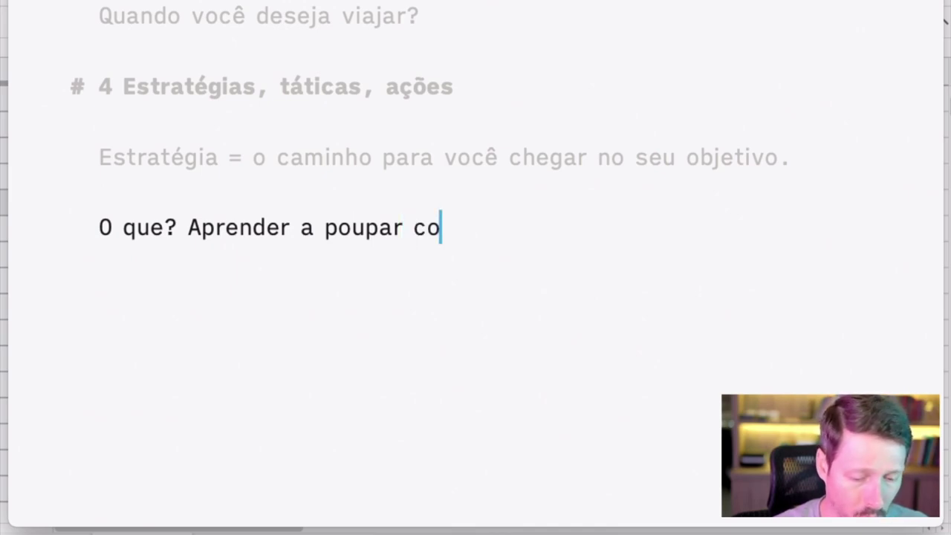
type("m inteligência.")
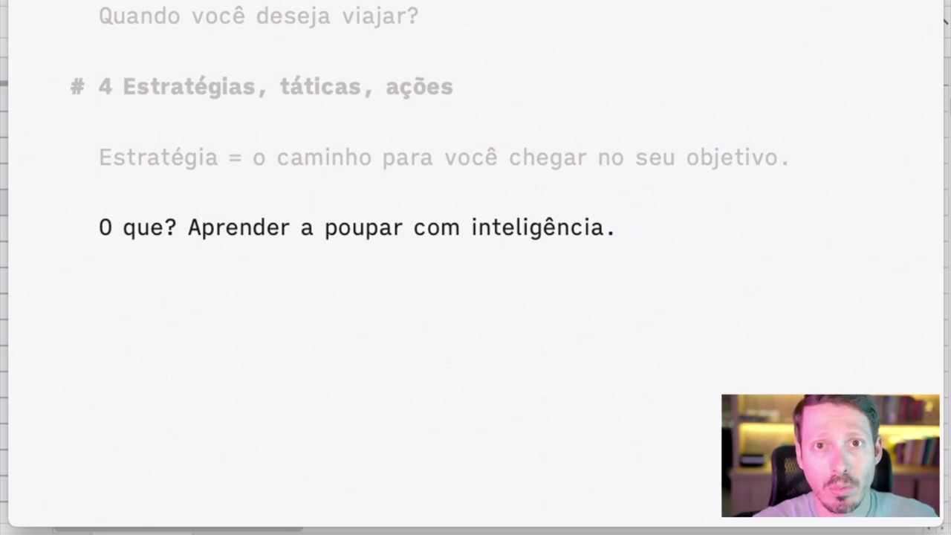
- List the subscriptions Netflix, Sky, Amazon and HBO on separate lines below the "O que?" paragraph
key("Return")
key("Return")
type("Netflix")
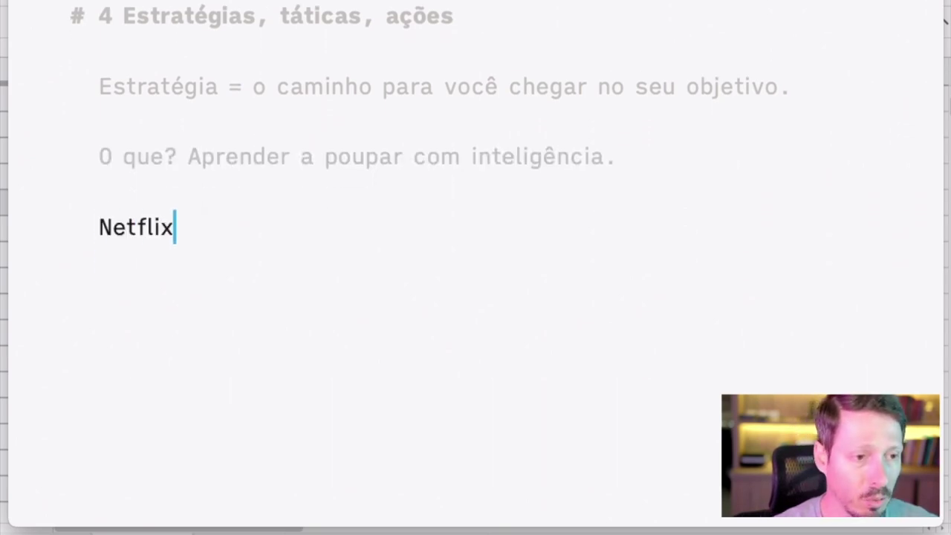
key("Return")
type("Skye")
key("BackSpace")
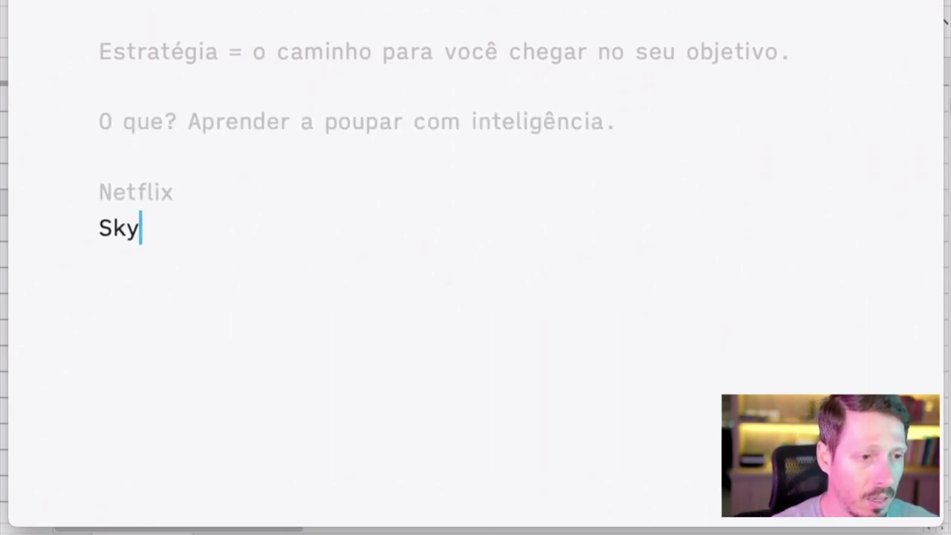
key("Return")
type("Amazon")
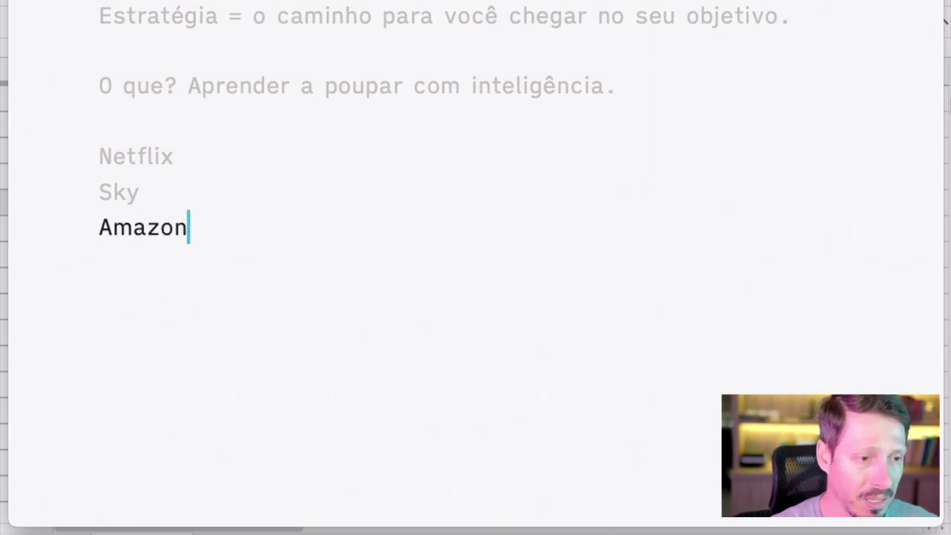
key("Return")
type("HBO")
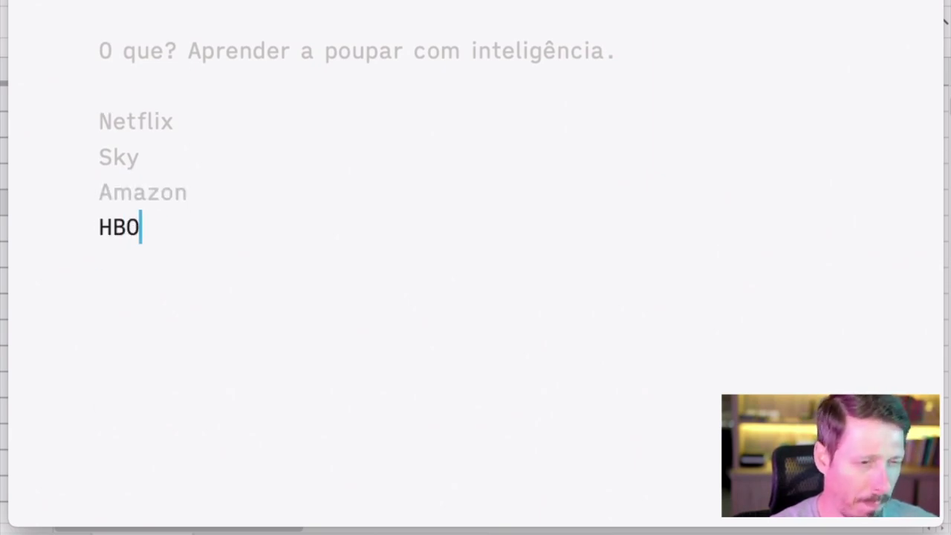
key("Up")
key("Up")
key("Up")
key("Down")
key("Down")
key("Down")
key("Up")
key("Up")
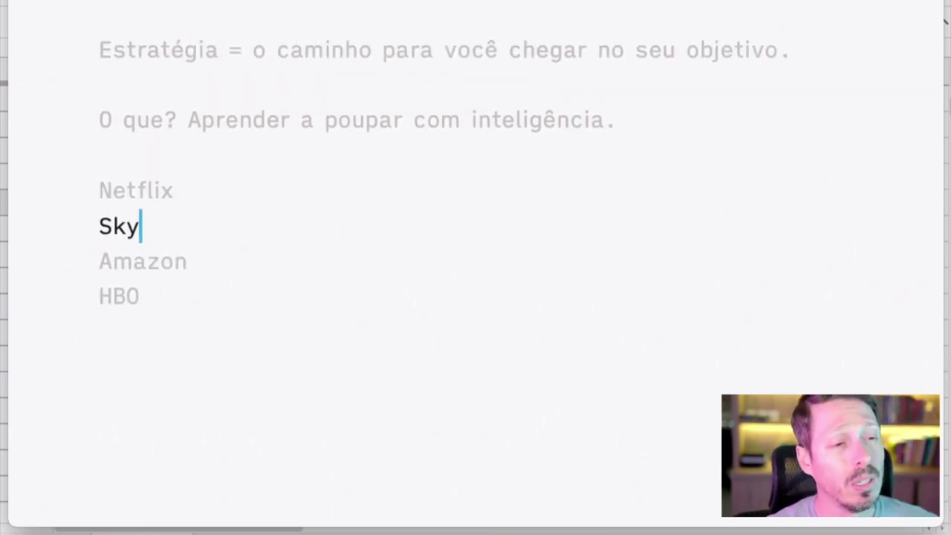
key("Up")
key("Down")
key("Down")
key("Down")
key("Up")
key("Up")
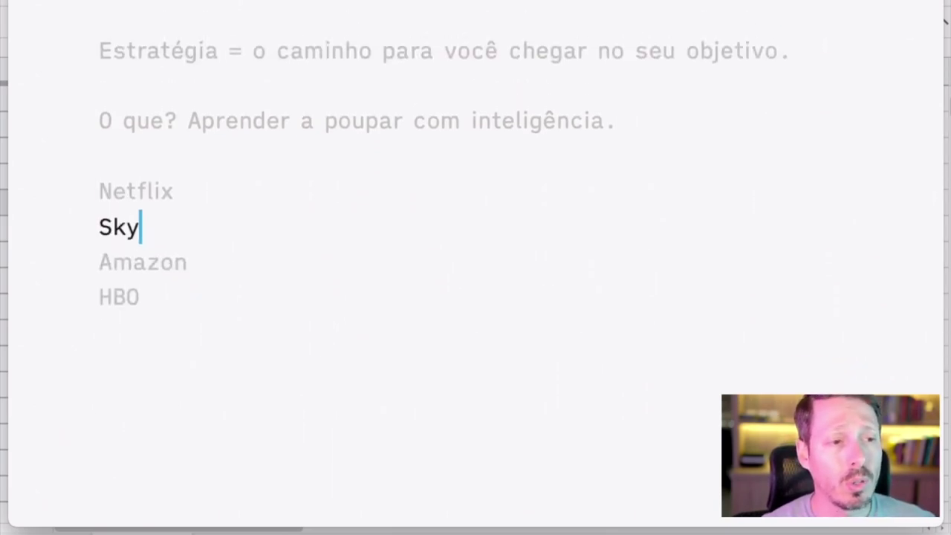
key("Up")
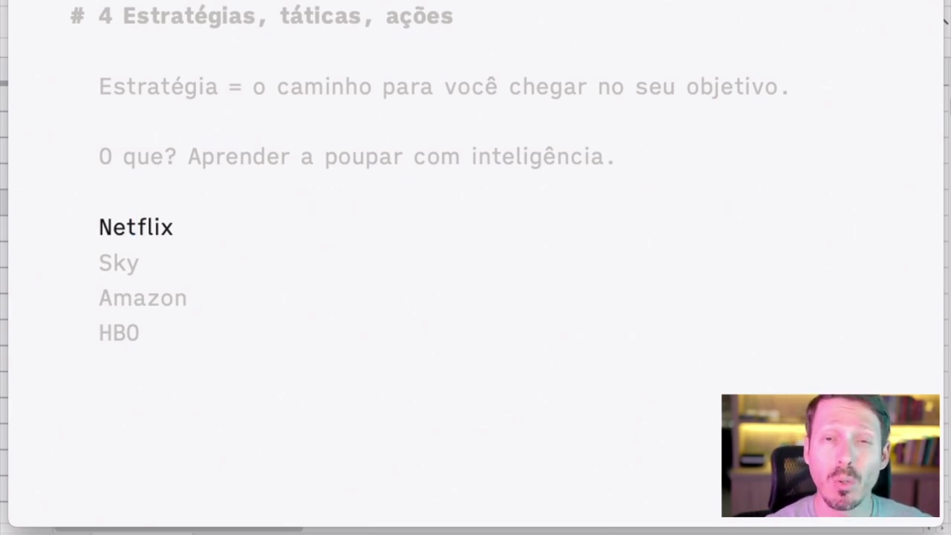
left_click(139, 333)
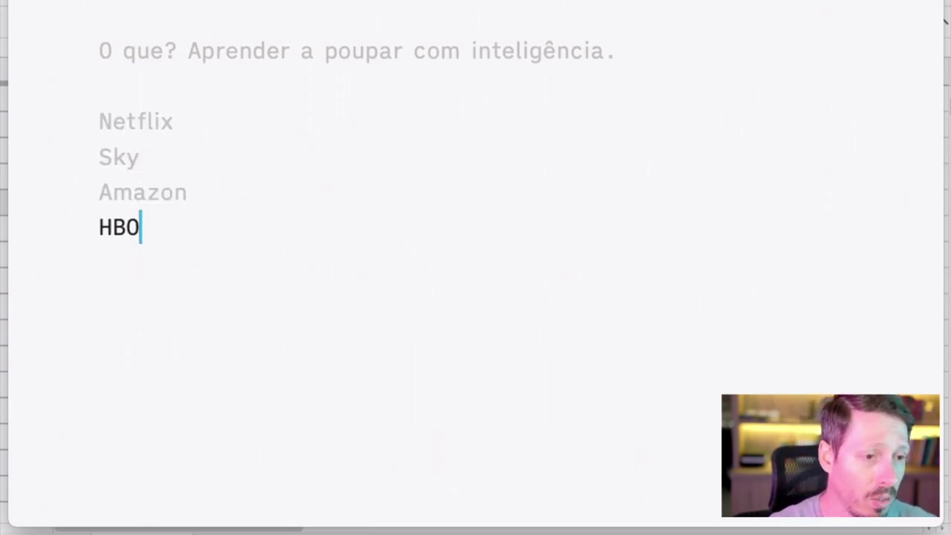
- Add Youtube Premium as the last line of the subscription list, below HBO
key("Return")
type("Youtube Premium")
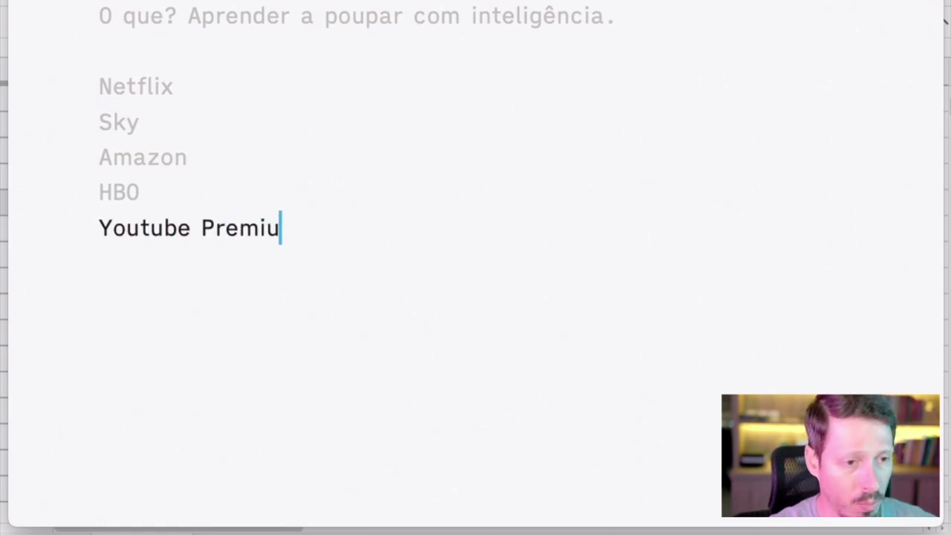
key("Up")
key("Up")
key("Up")
key("Up")
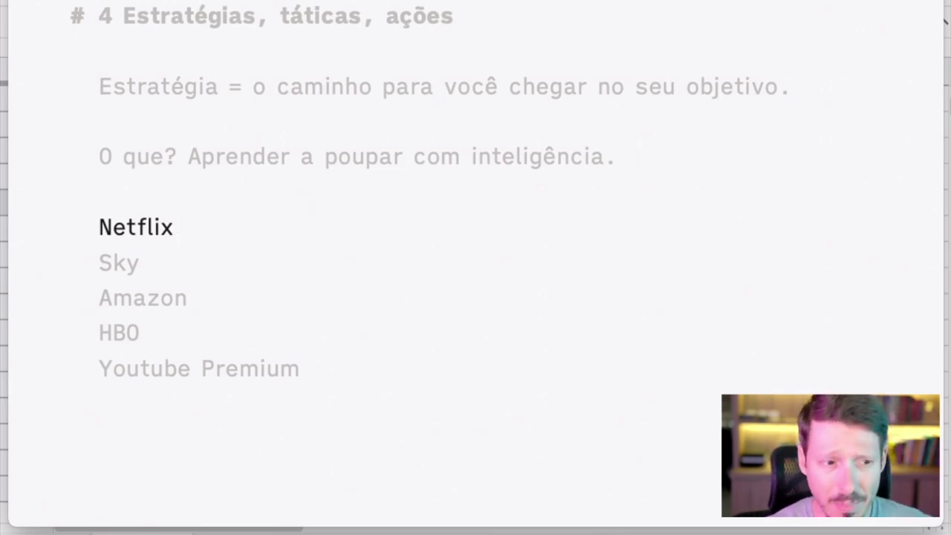
- Append "- Eu assisto em torno de 2 ou 3x ao mês." to the Sky line of the subscription list
left_click(300, 369)
left_click(140, 218)
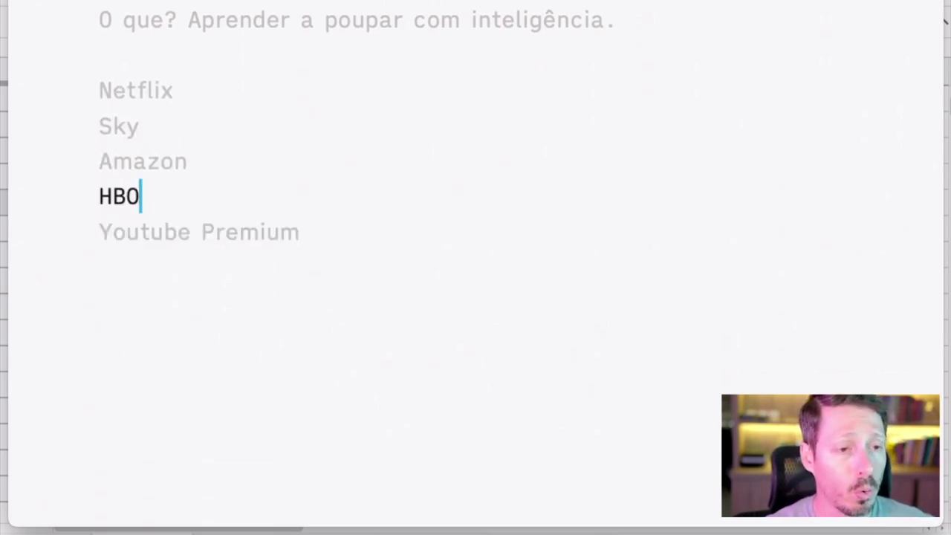
left_click(175, 89)
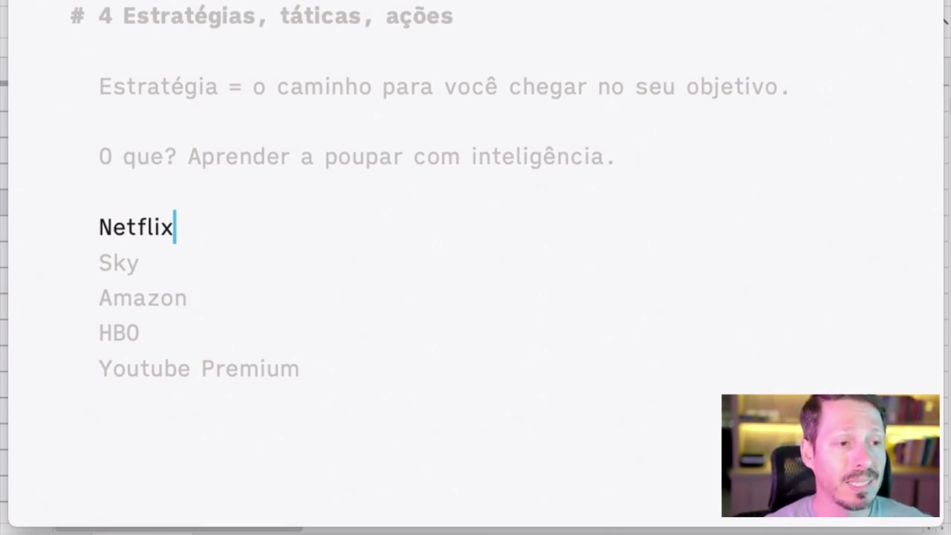
left_click(139, 262)
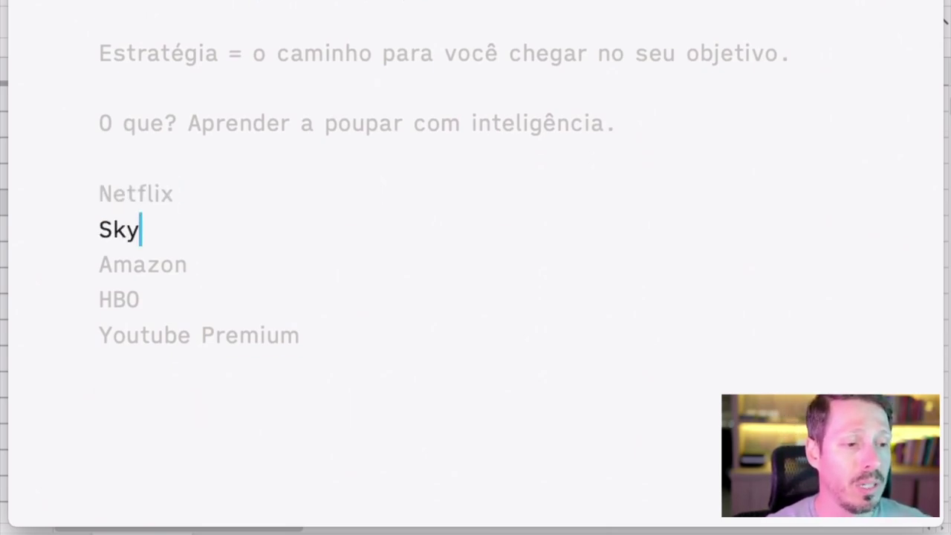
left_click(186, 263)
left_click(139, 187)
type("- ")
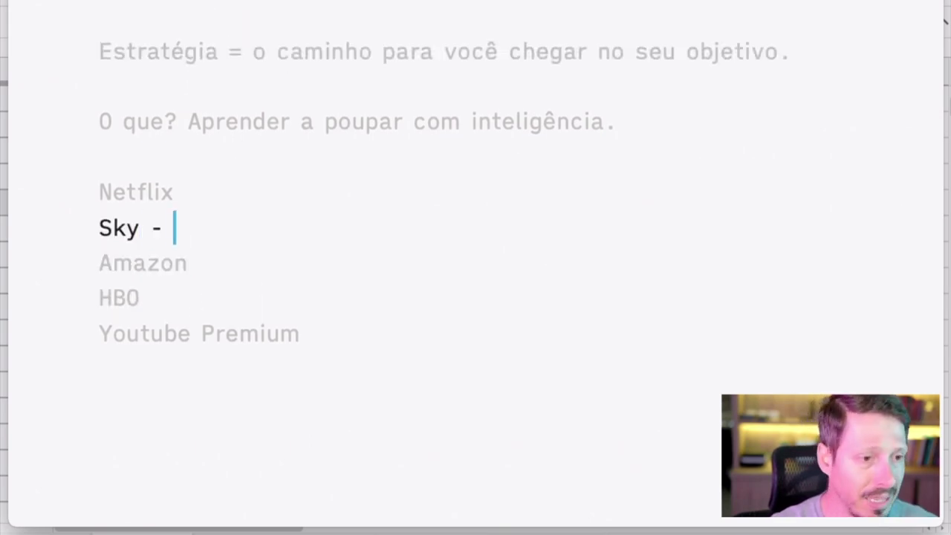
type("E")
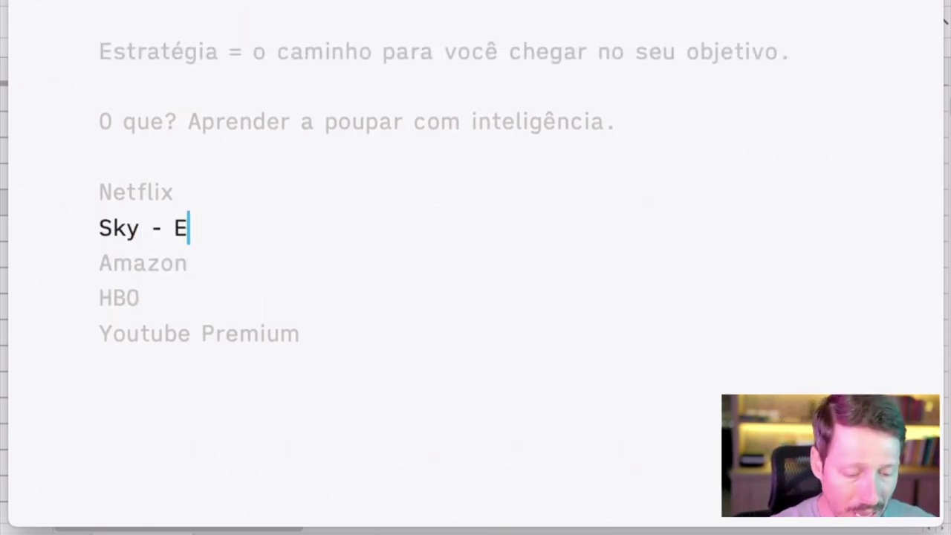
type("u assisto e")
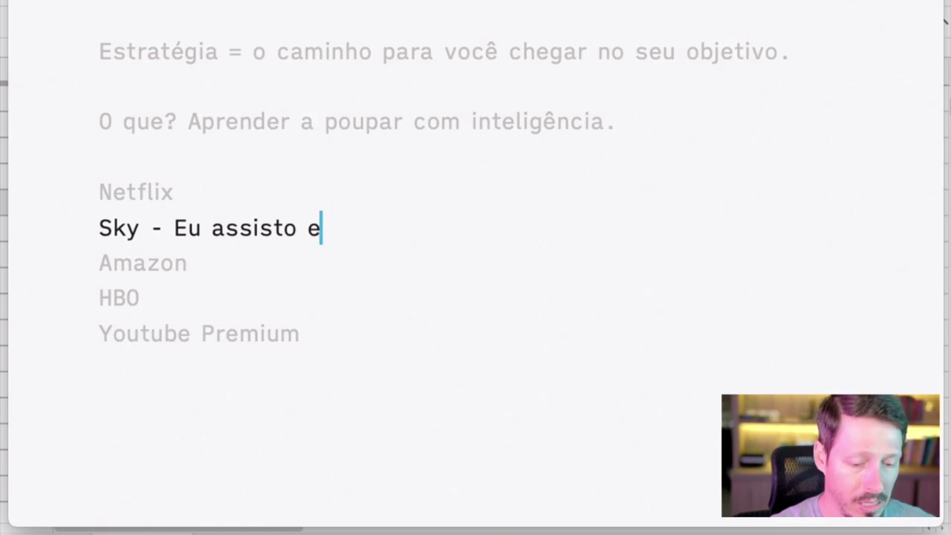
type("m torno de 2 ou 3c")
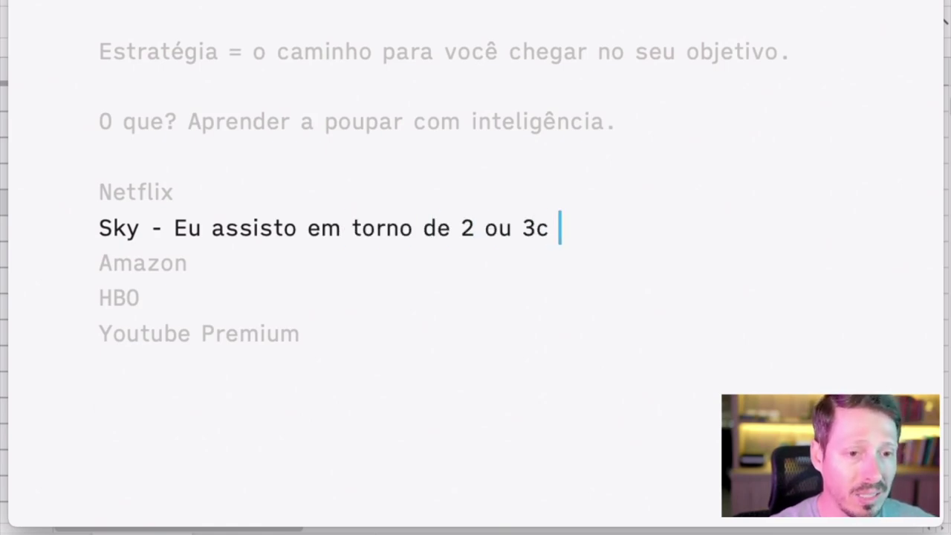
key("BackSpace")
type("x ao mês.")
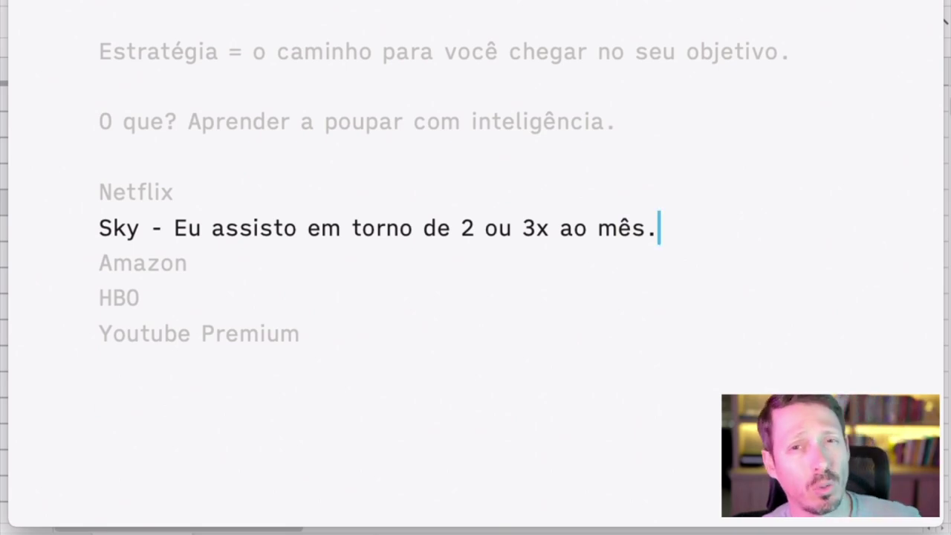
left_click(173, 192)
left_click(656, 263)
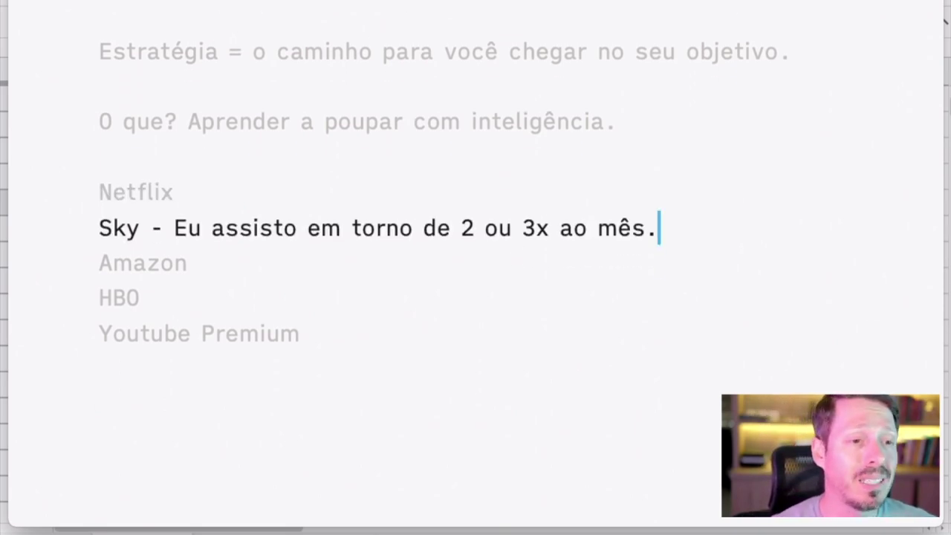
key("super+Left")
key("shift+Down")
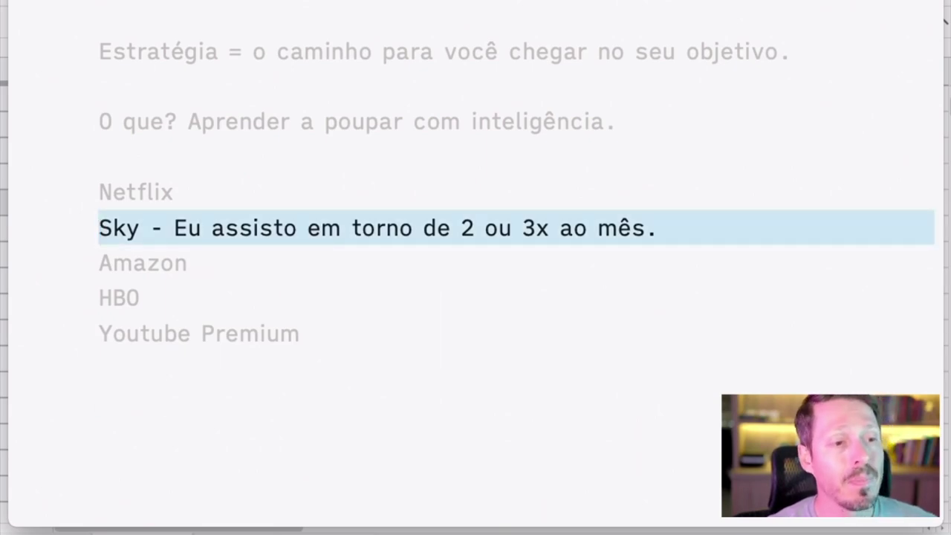
key("shift+Down")
key("shift+Down")
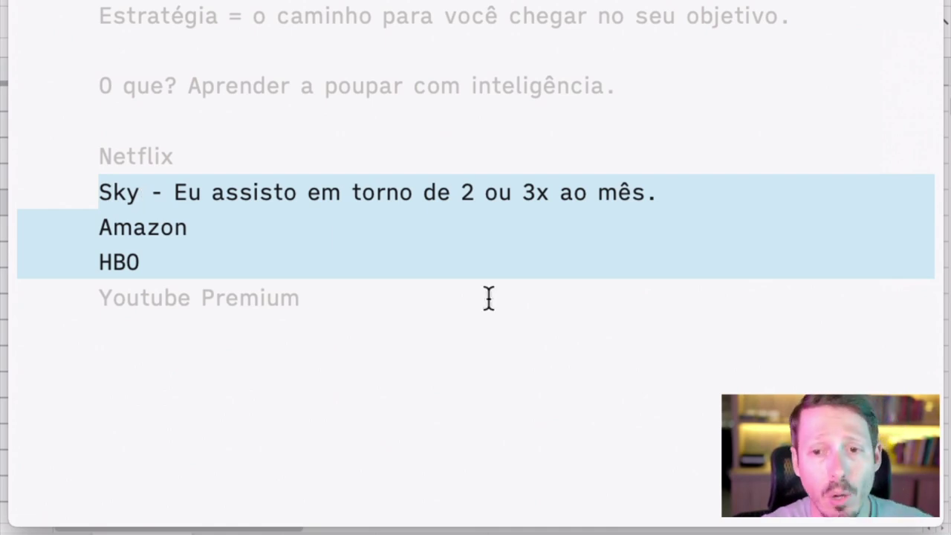
- Replace the whole subscription list with the sentence "Eu identifiquei gastava em torno de 1000 reais com restaurantes."
left_click(338, 261)
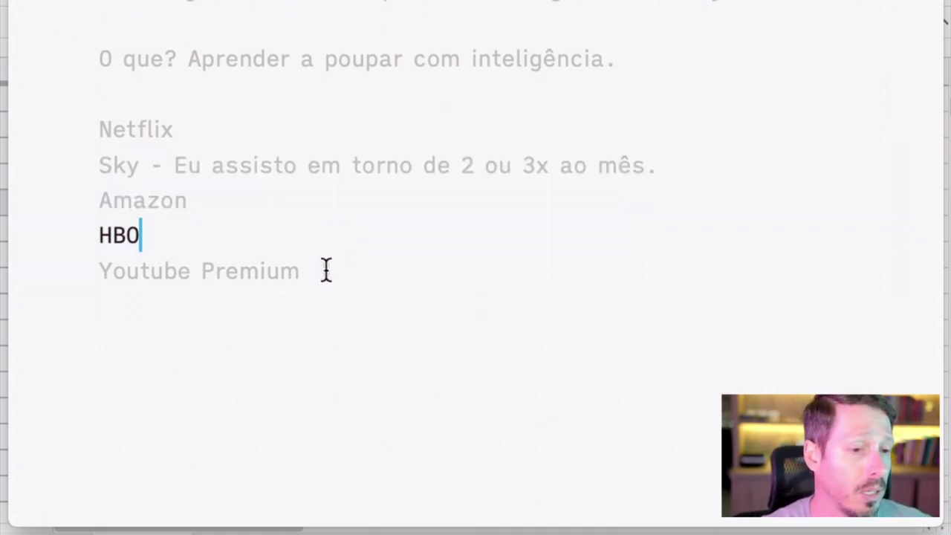
left_click_drag(335, 252, 35, 132)
scroll(316, 200, "up", 2)
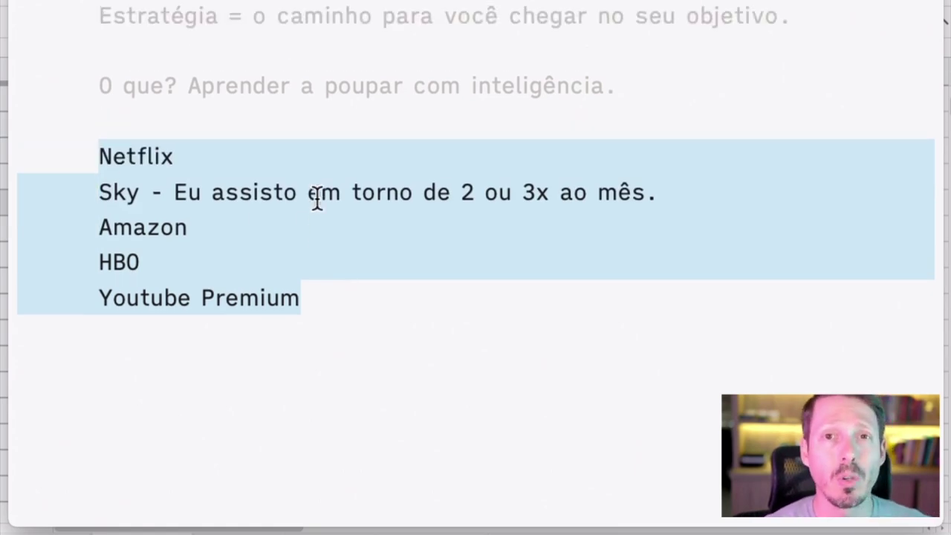
type("Eu identifiquei")
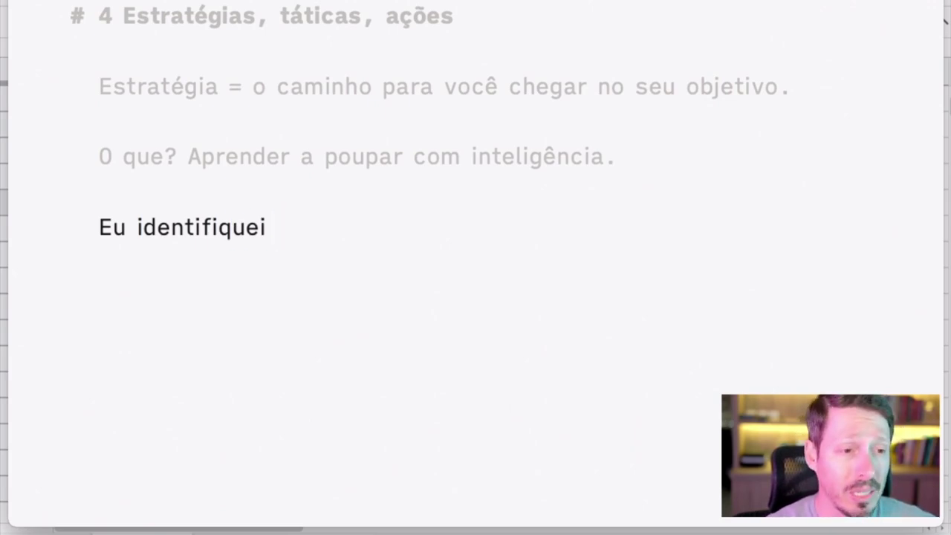
type("gastava ")
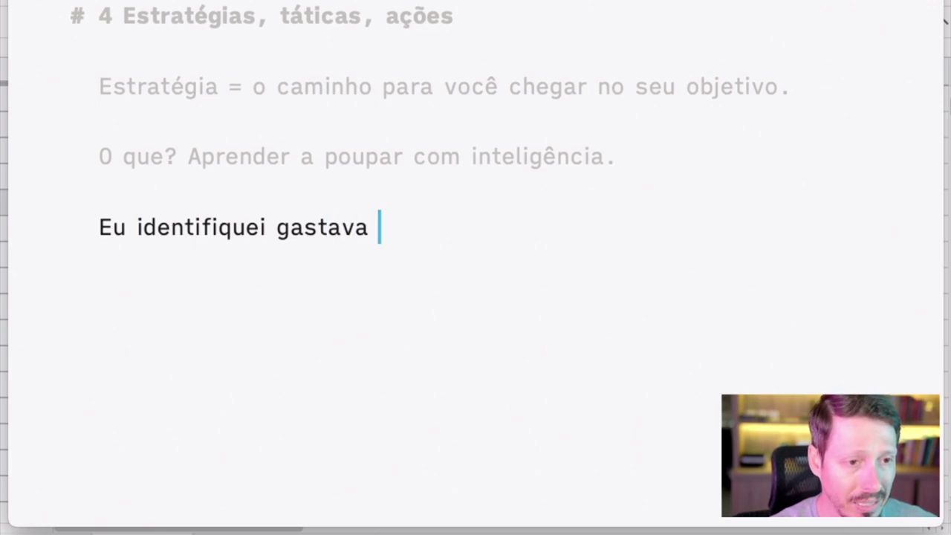
type("em torno de 1000 reai")
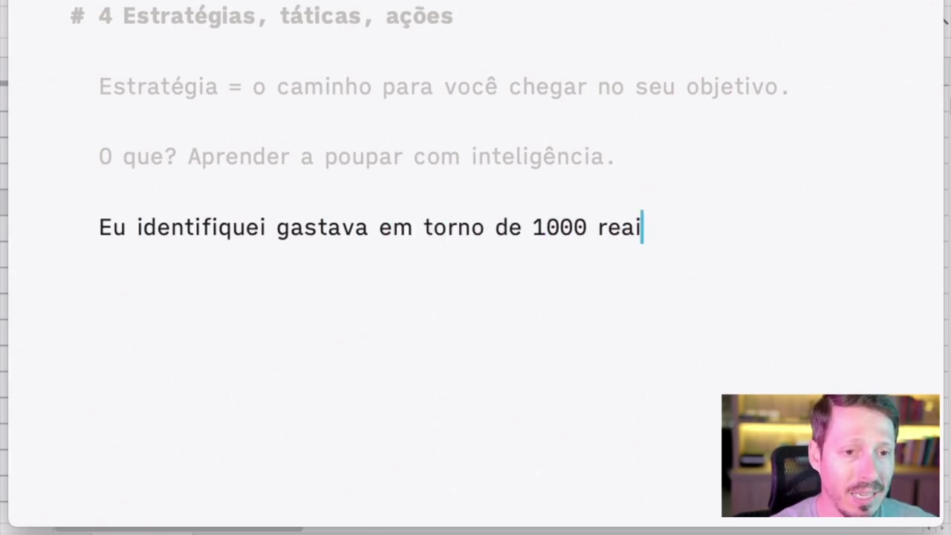
type("s com rest")
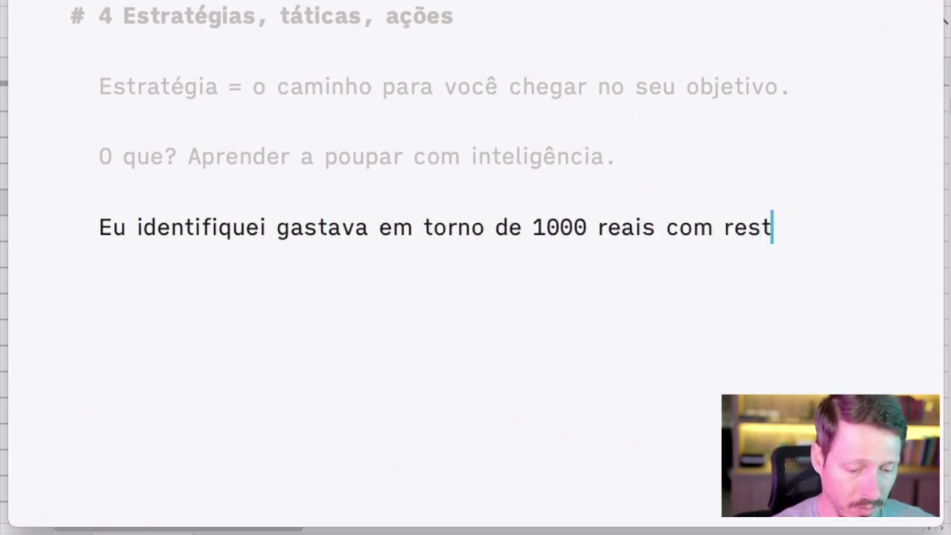
type("auramte")
key("BackSpace")
key("BackSpace")
key("BackSpace")
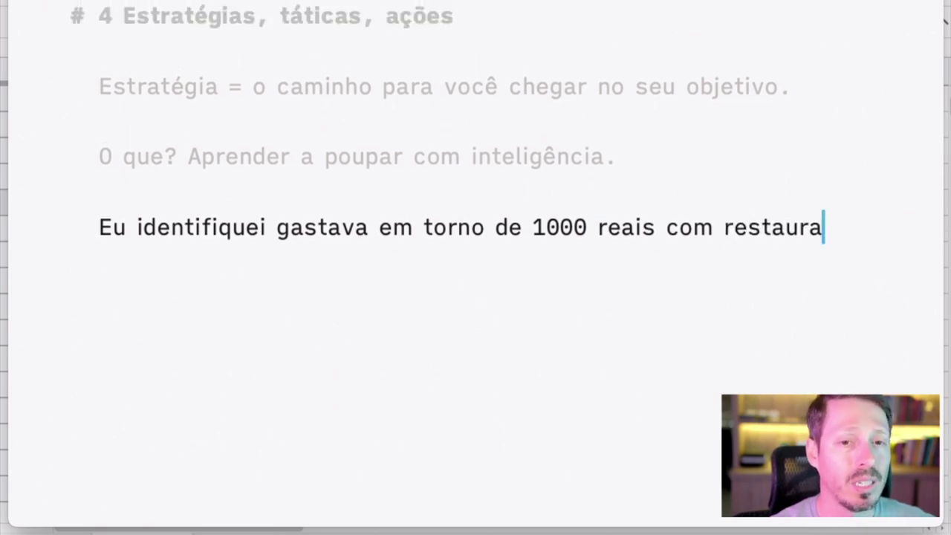
type("ntes.")
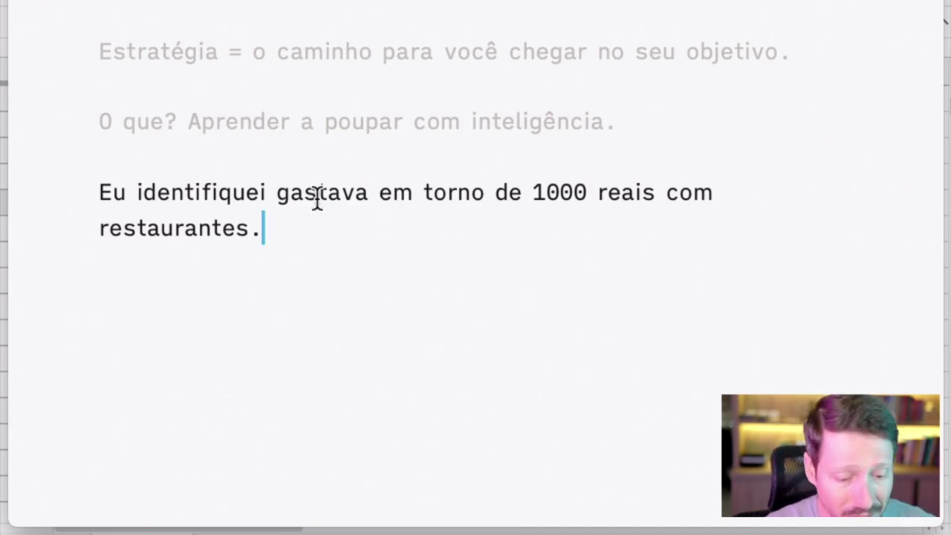
- Append "200 reais." to the restaurant sentence and add a new paragraph below it reading "1000 » 200 reais."
type("200")
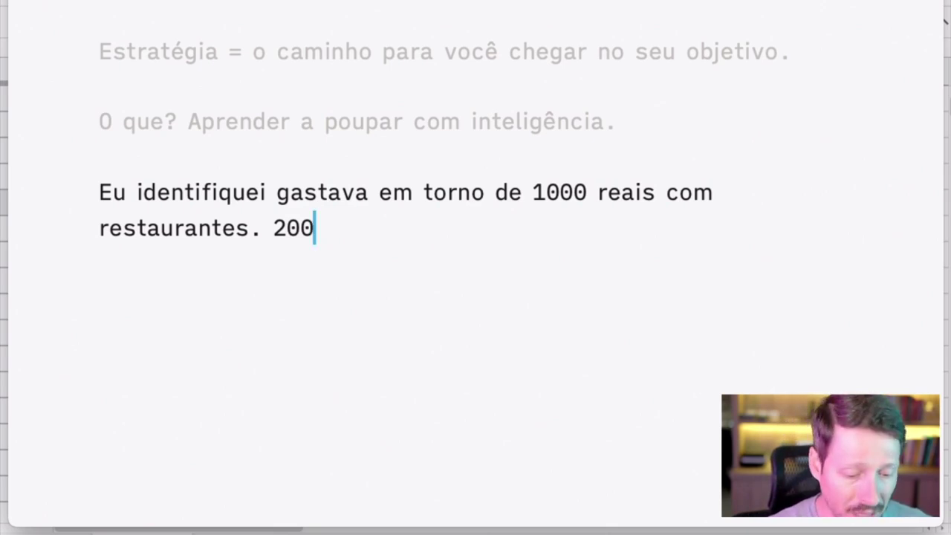
type("reais.")
key("Return")
key("Return")
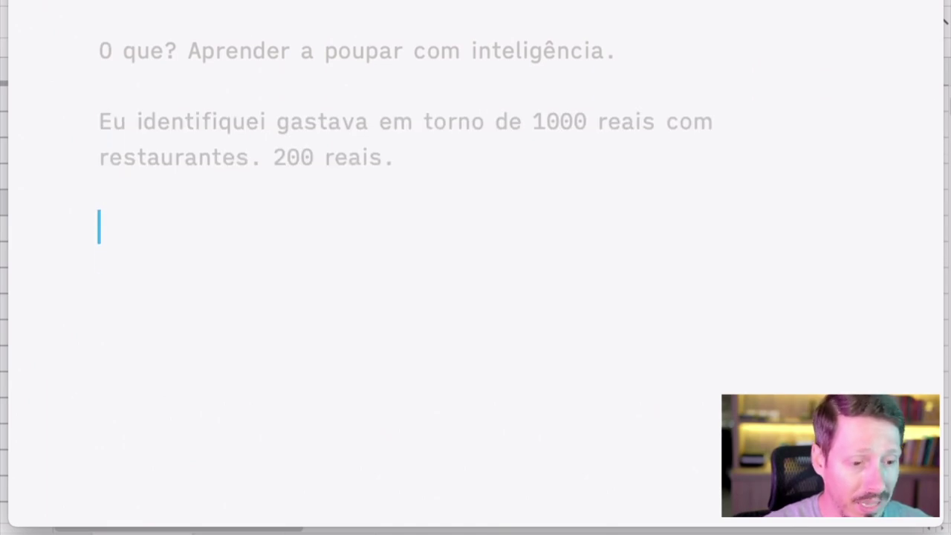
type("1000 ;")
key("BackSpace")
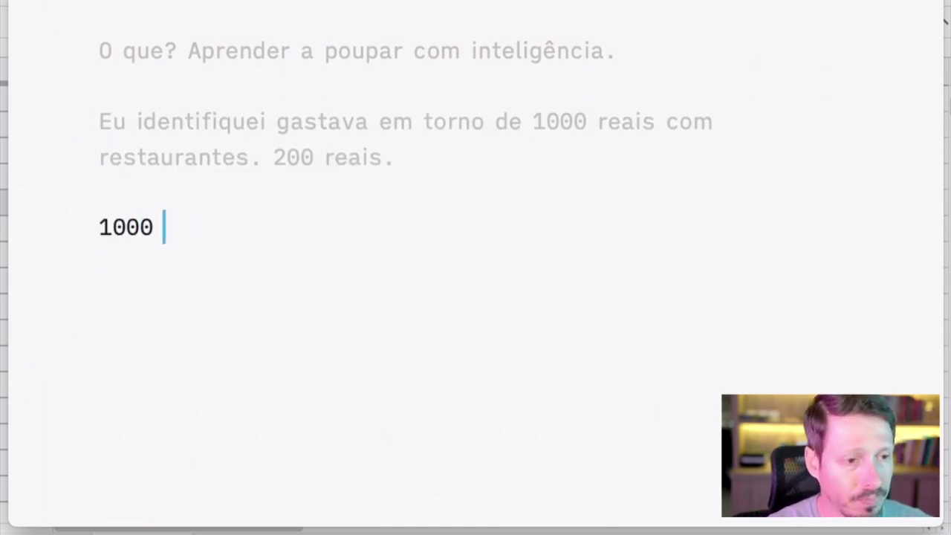
type("» 200 r")
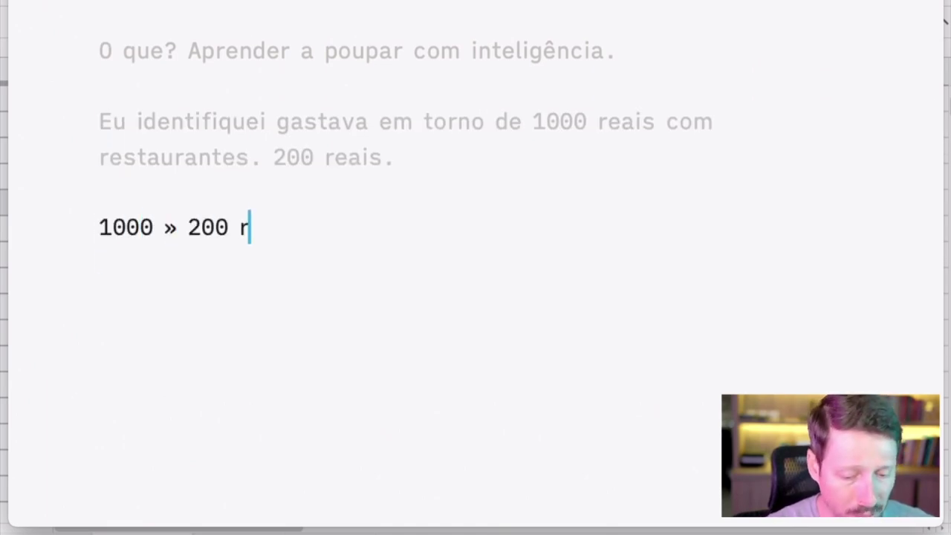
type("eais.")
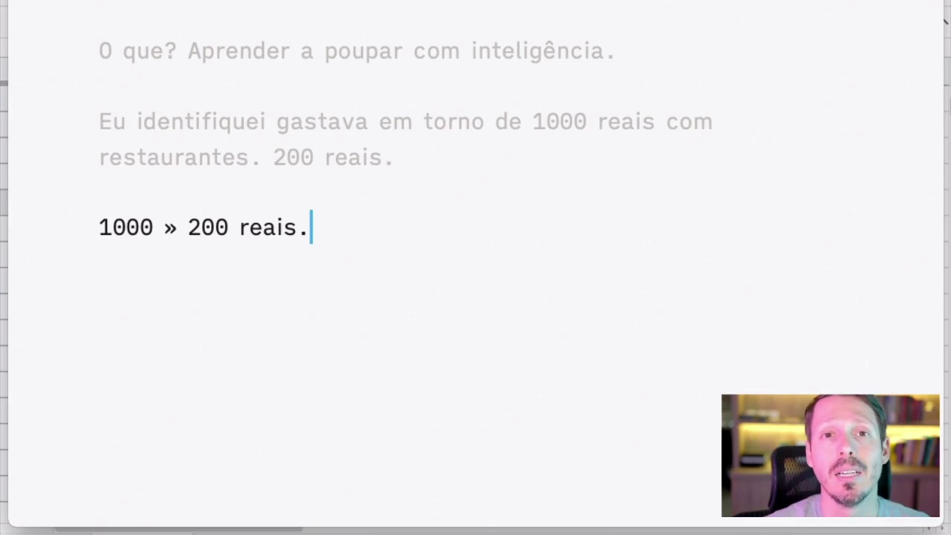
- Change the 1000 at the start of the last paragraph to 200
key("super+Left")
key("shift+Right")
key("shift+Right")
key("shift+Right")
key("shift+Right")
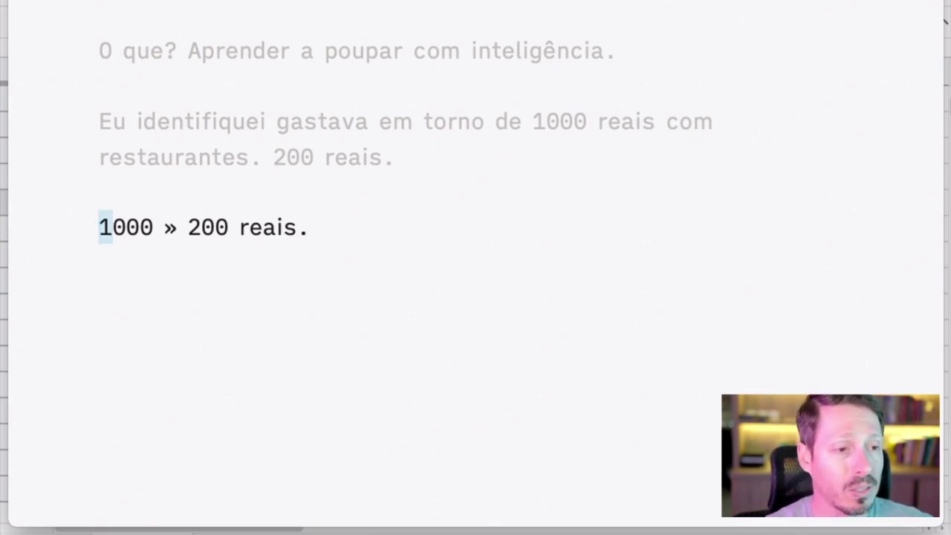
type("200")
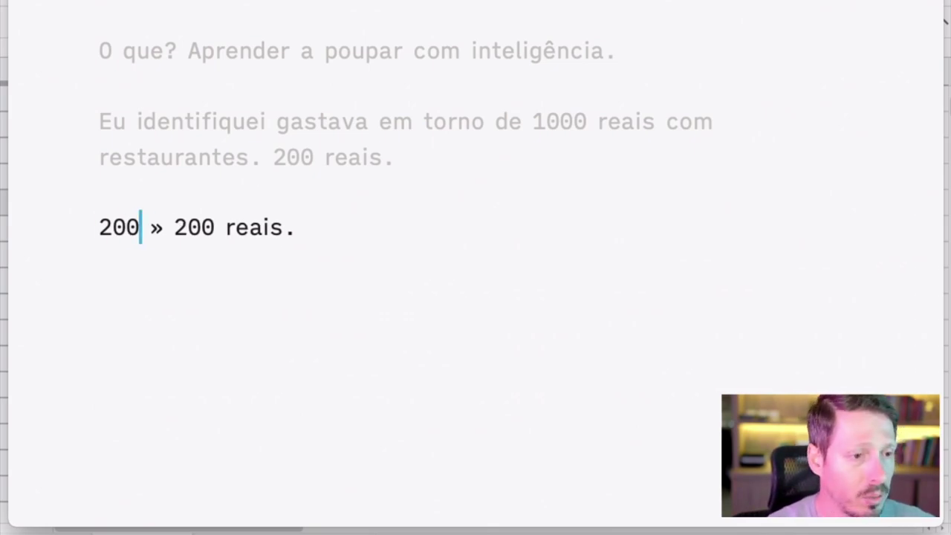
key("BackSpace")
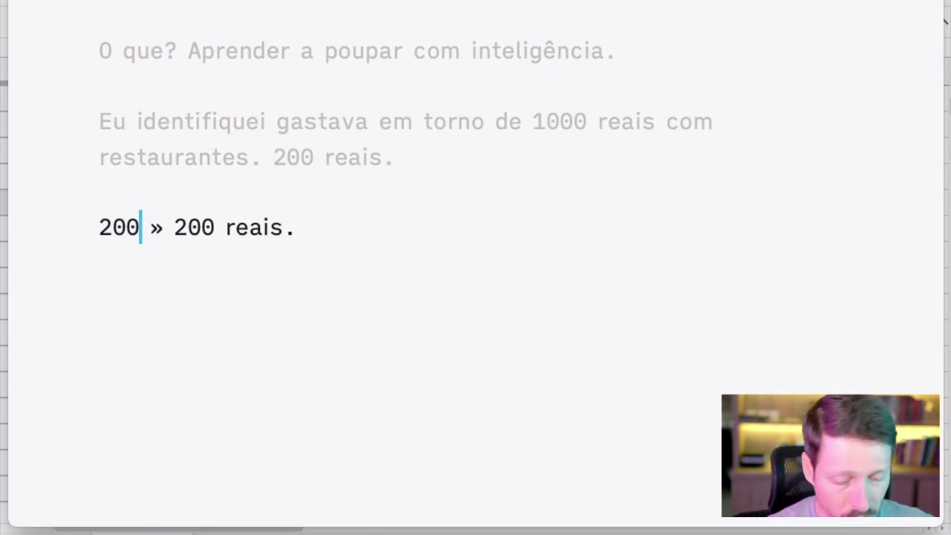
- Insert "produto de limpeza" between the leading 200 and the "»" in the last paragraph
type("produto de limp")
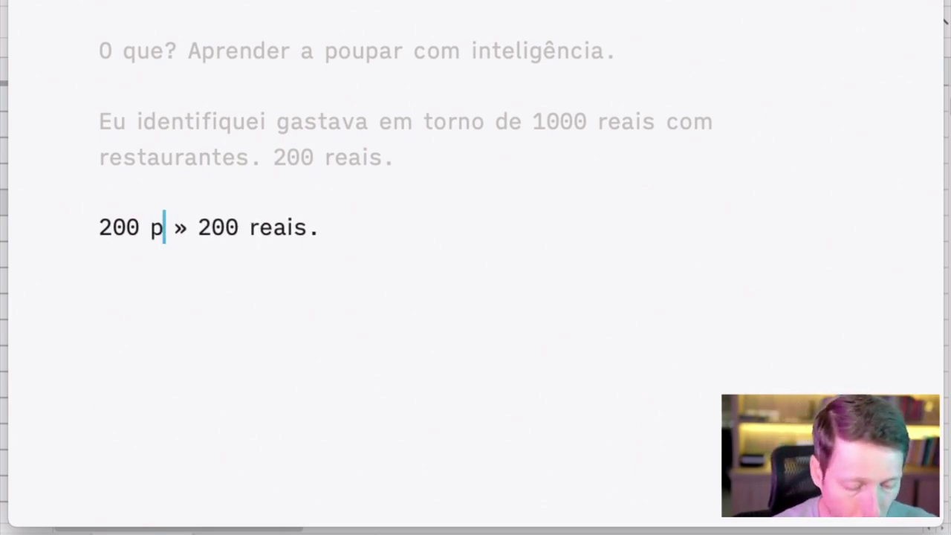
type("az")
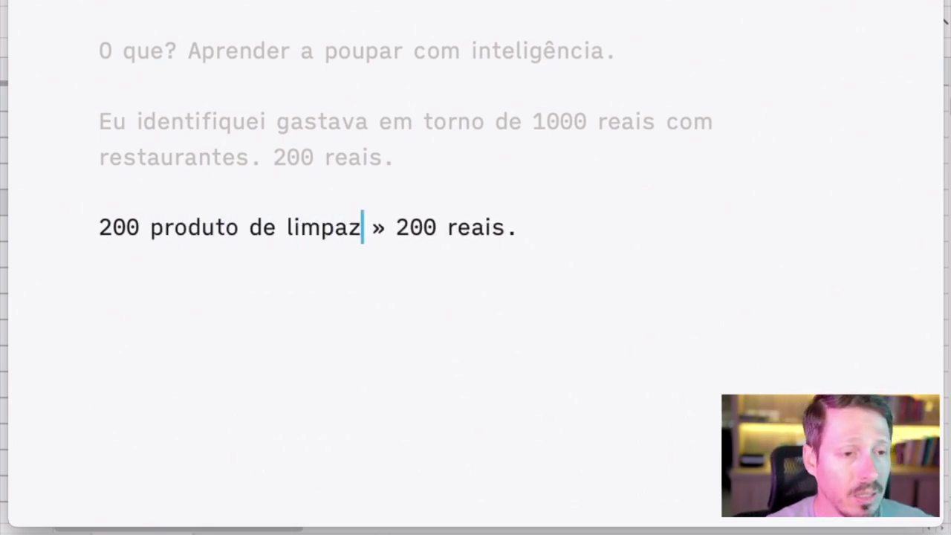
key("BackSpace")
key("BackSpace")
type("ear")
key("BackSpace")
key("BackSpace")
type("za")
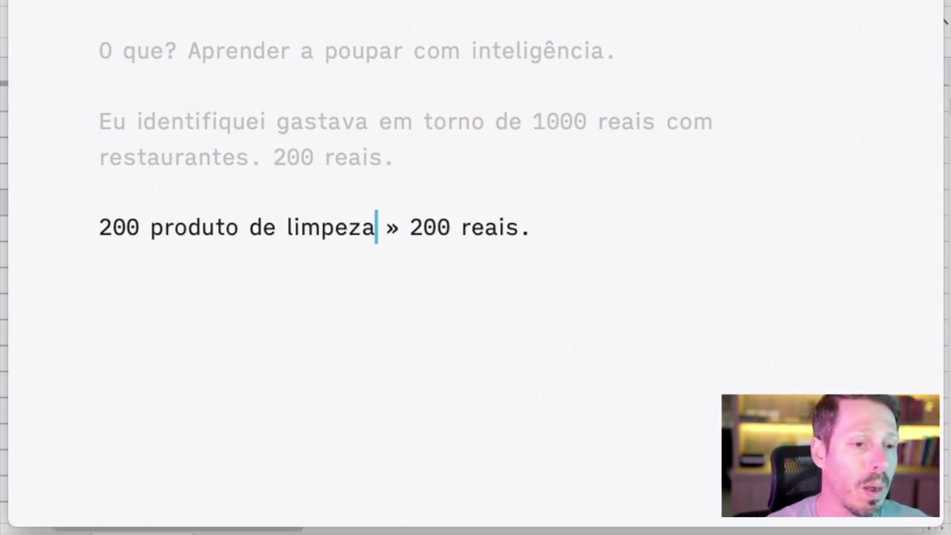
type("r")
key("Right")
key("Right")
key("Left")
key("Left")
key("Left")
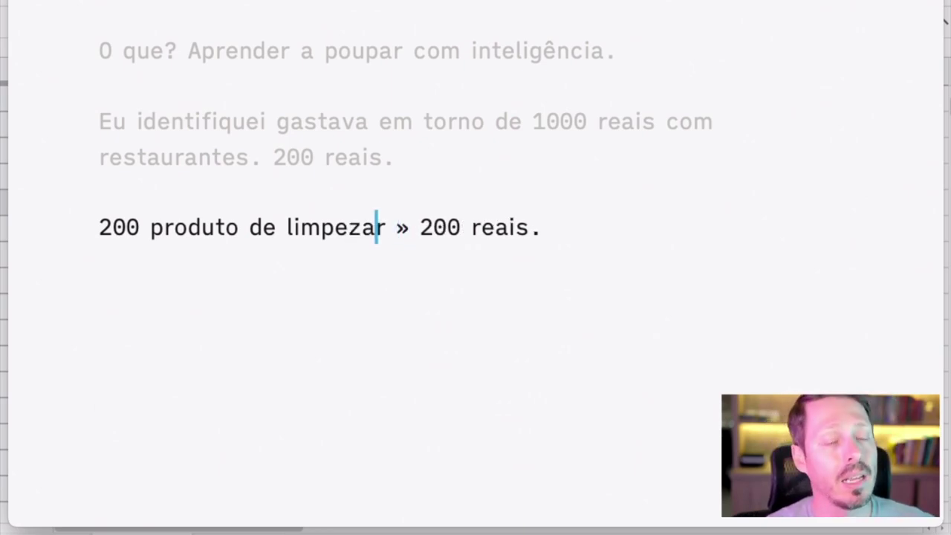
key("Delete")
- Replace the amount after the "»" in the cleaning product line with "50 reais."
key("Right")
key("Right")
key("Right")
key("shift+End")
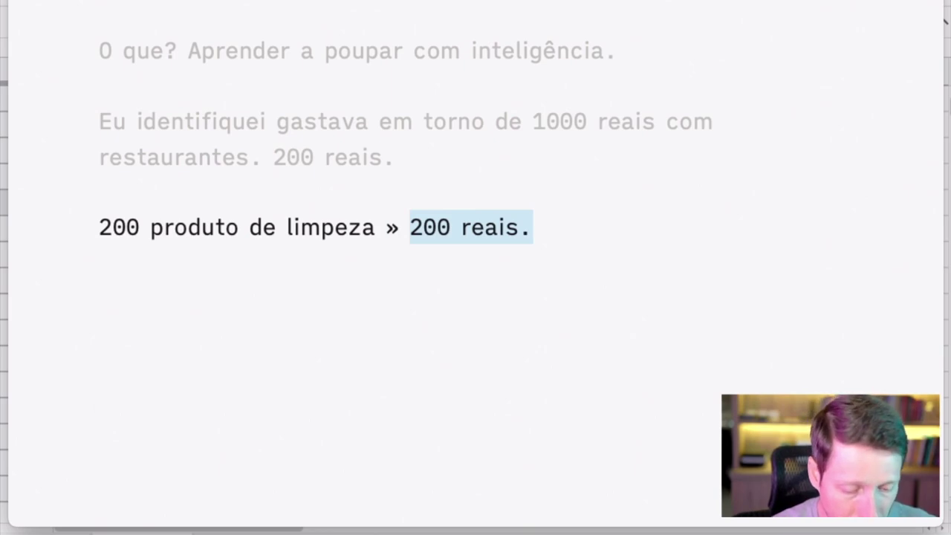
type("50re")
key("BackSpace")
key("BackSpace")
type("tr")
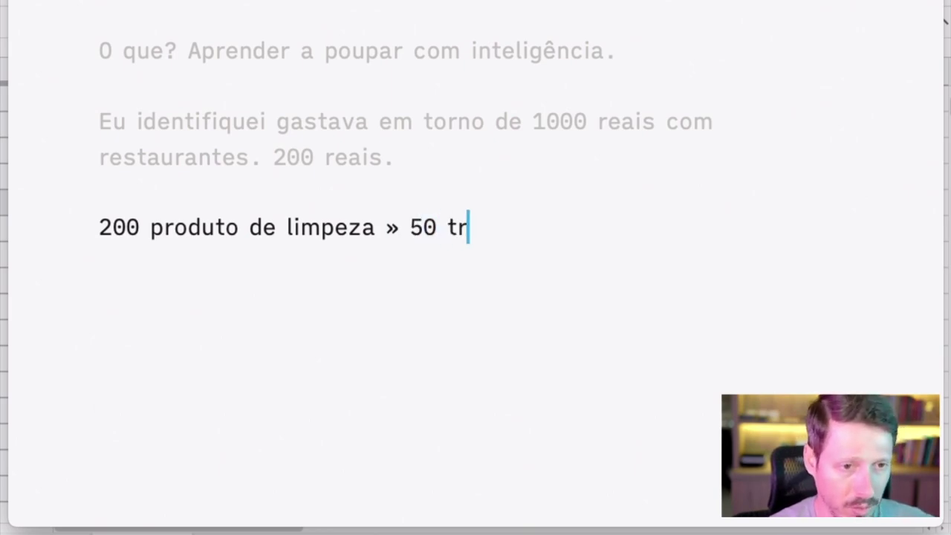
key("BackSpace")
key("BackSpace")
type("reais.")
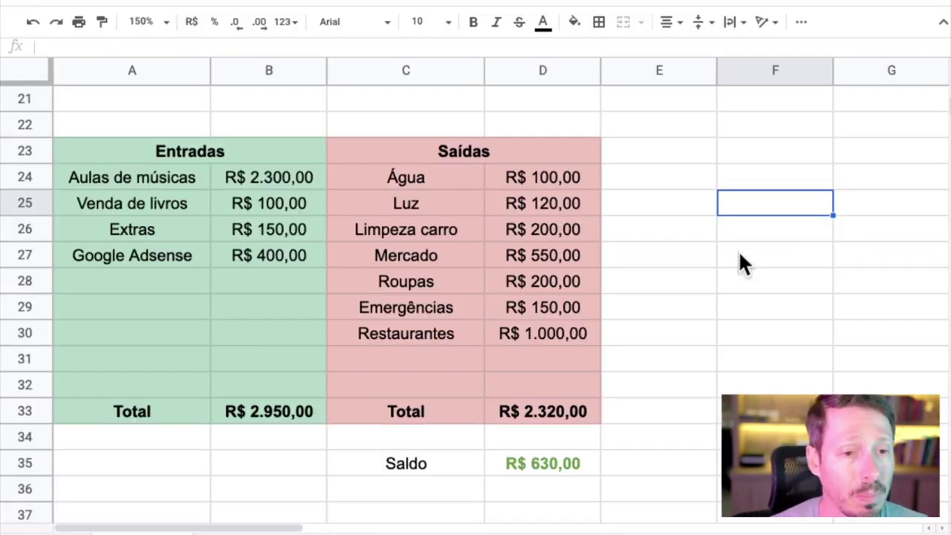
left_click(739, 254)
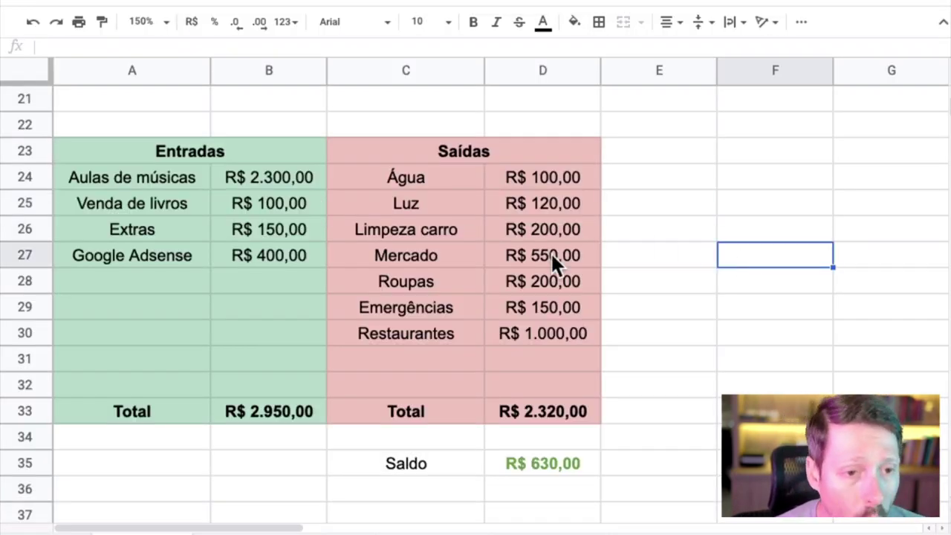
left_click(457, 254)
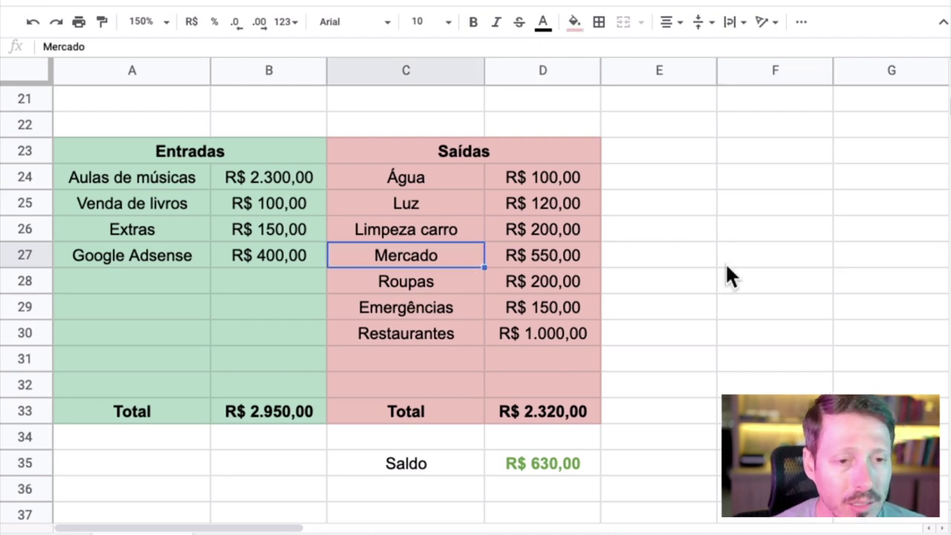
left_click(709, 210)
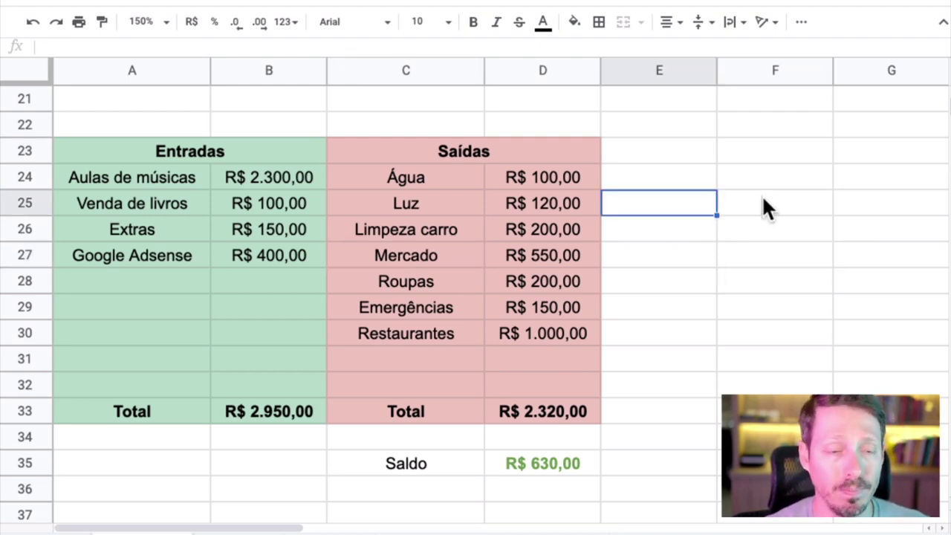
left_click(762, 196)
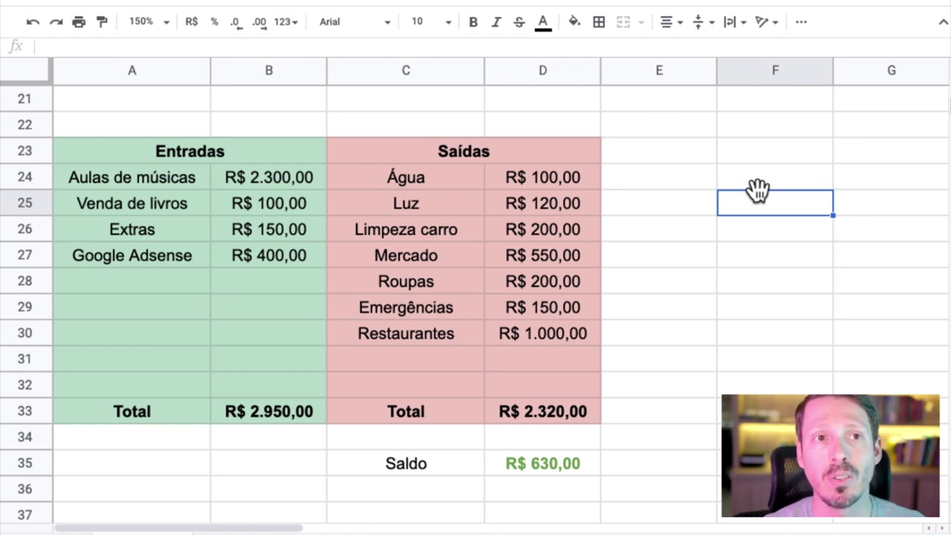
- Fill the Água label and amount cells in the Saídas table with light grey
left_click(523, 176)
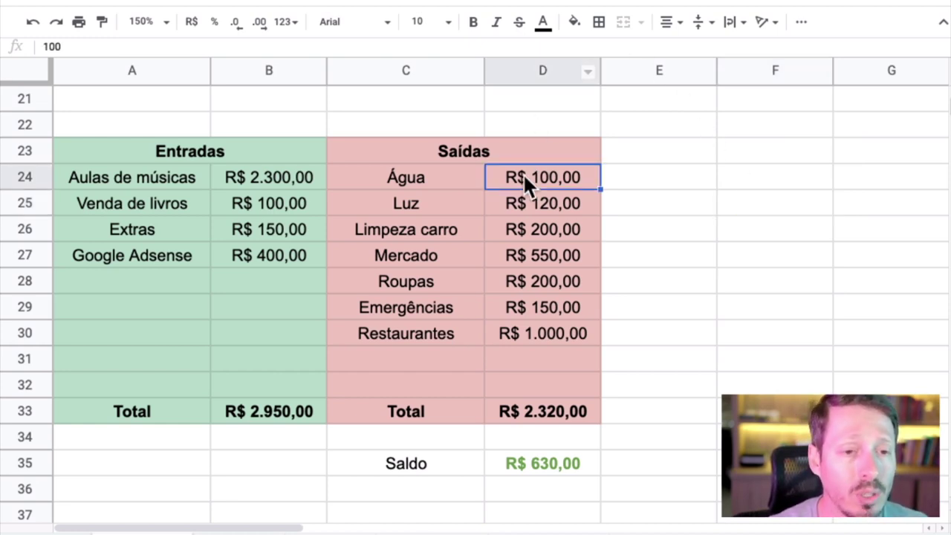
left_click_drag(471, 178, 496, 179)
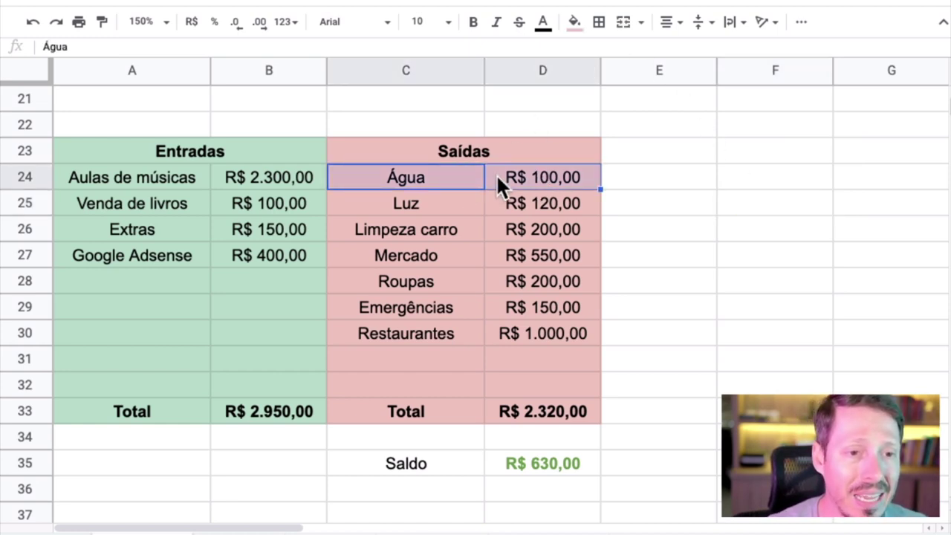
left_click(579, 31)
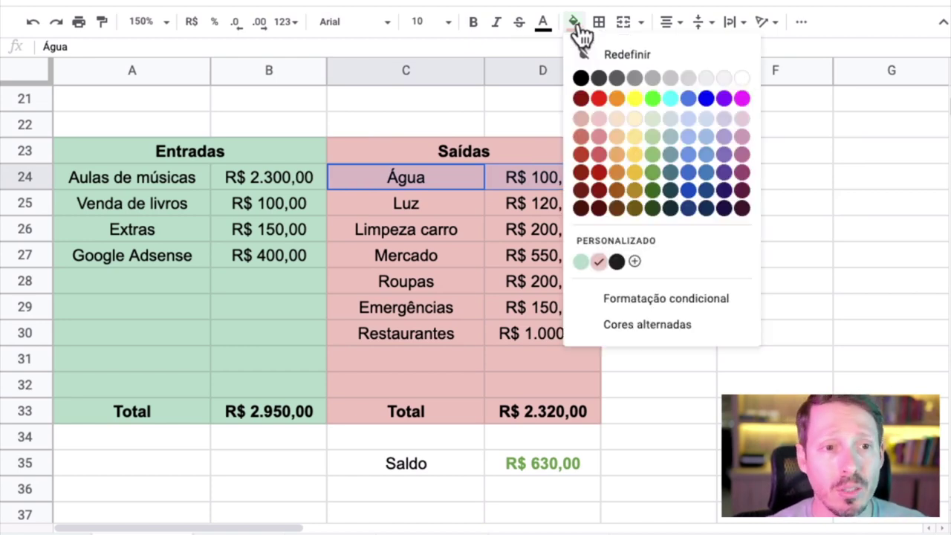
left_click(691, 77)
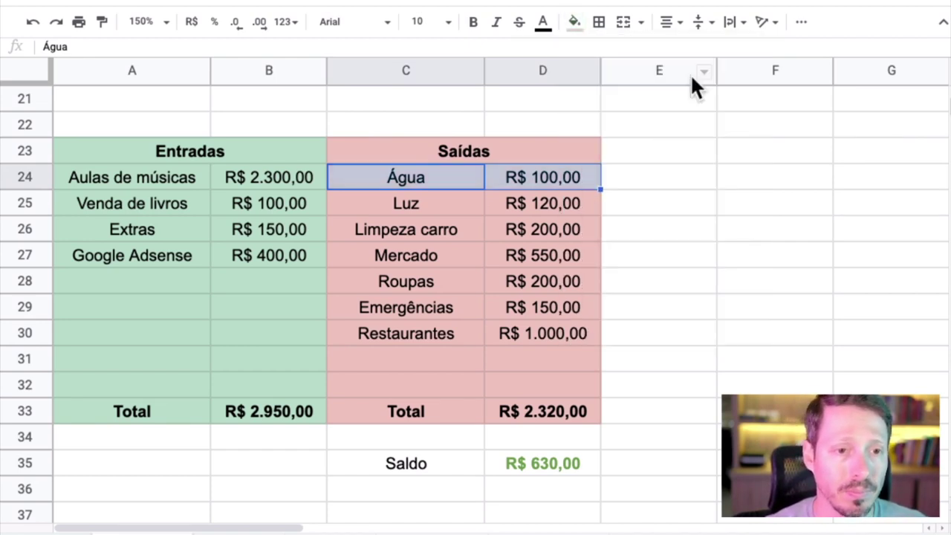
left_click(697, 155)
left_click(702, 250)
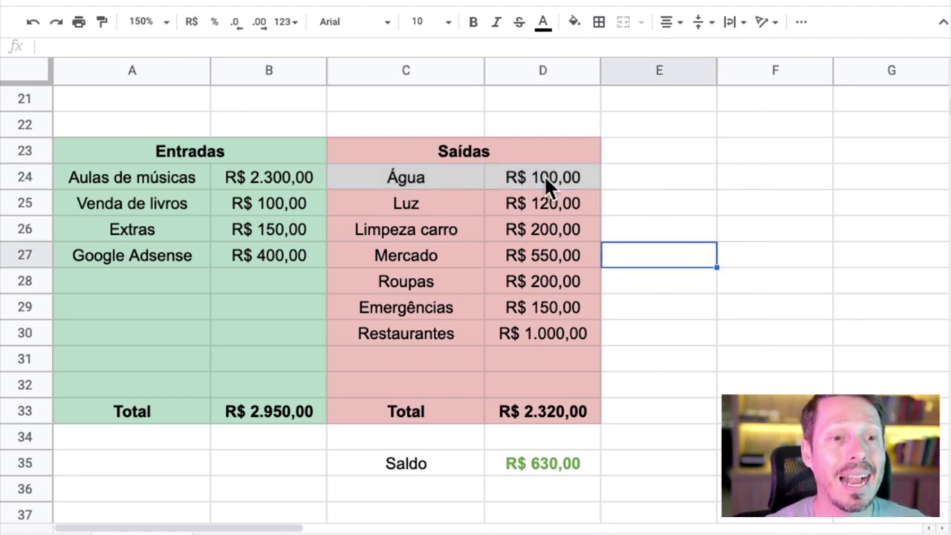
key("ctrl+z")
left_click(664, 186)
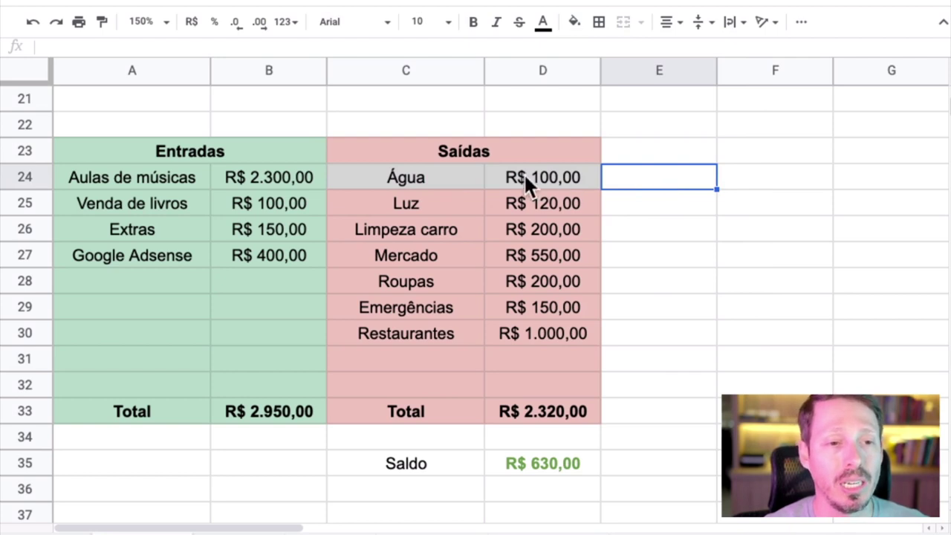
- Fill the Água and Luz labels and amounts in the Saídas table with medium grey
left_click_drag(524, 173, 405, 177)
left_click(581, 26)
left_click(630, 80)
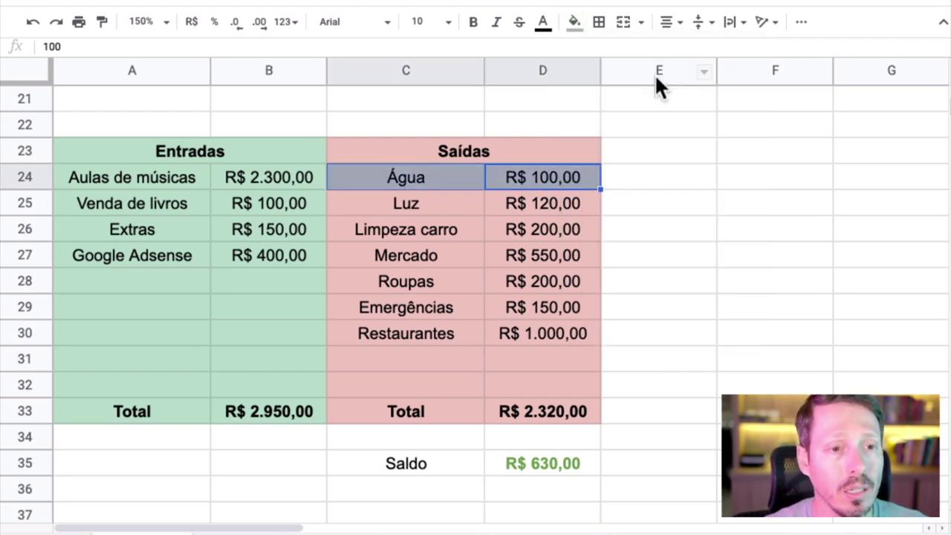
left_click(747, 187)
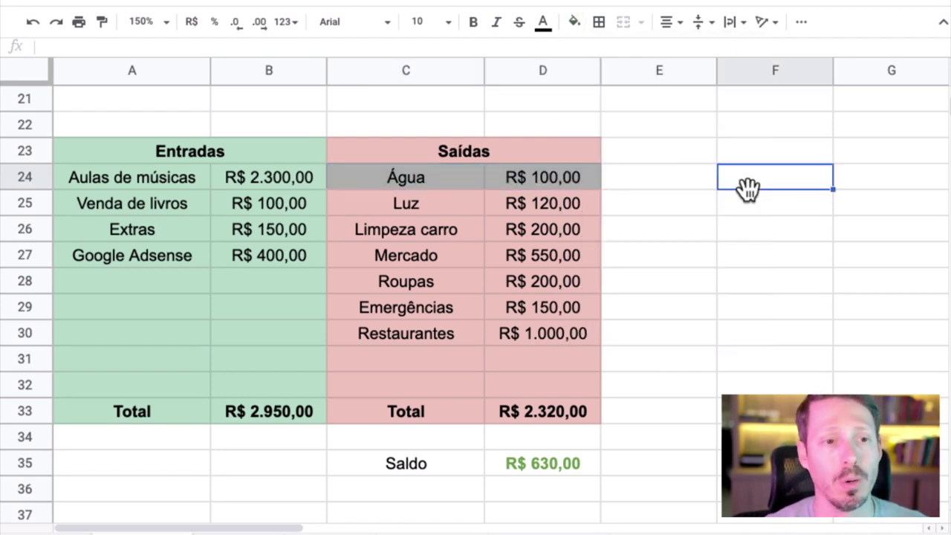
left_click_drag(555, 202, 409, 206)
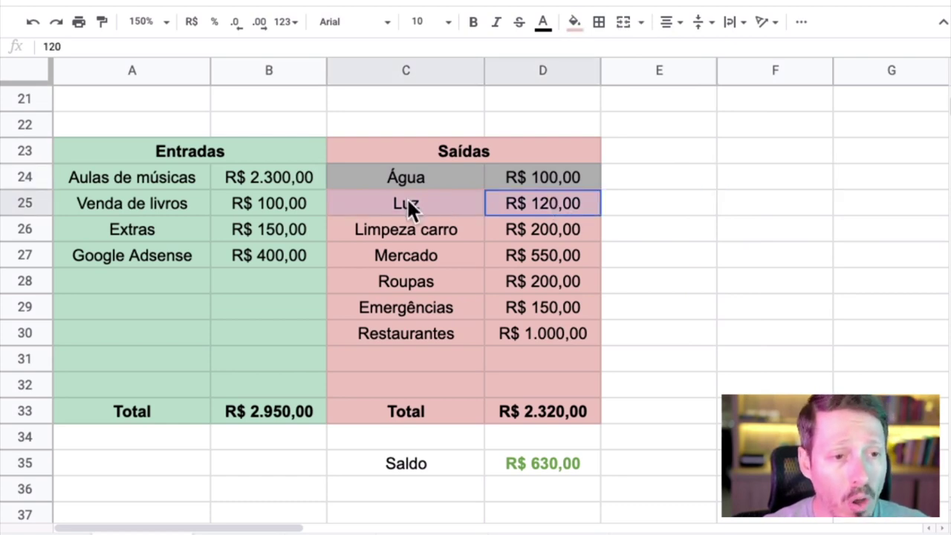
left_click(579, 25)
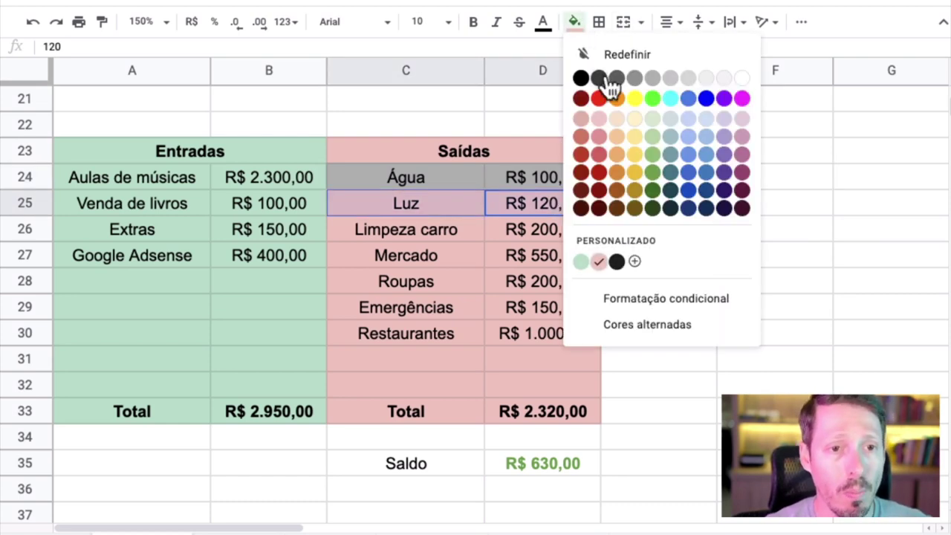
left_click(658, 80)
left_click(765, 201)
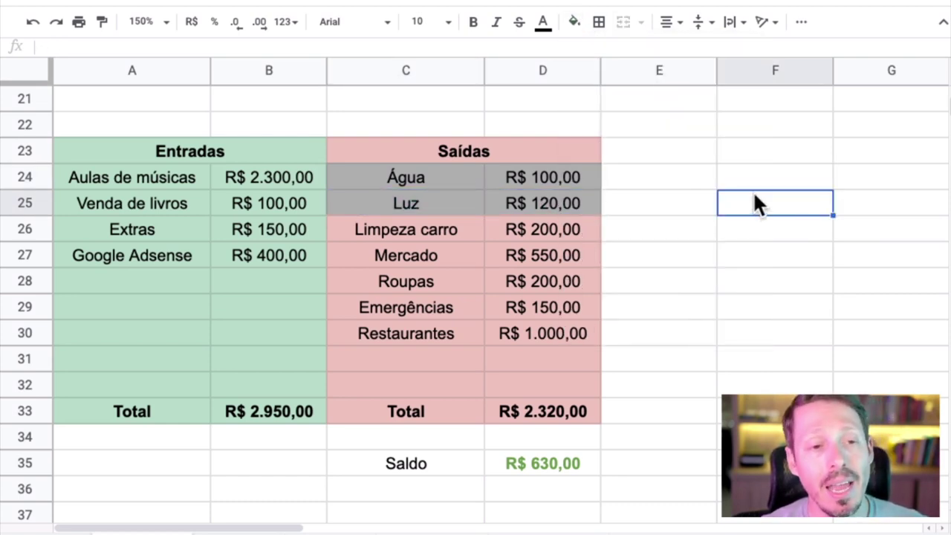
left_click(551, 180)
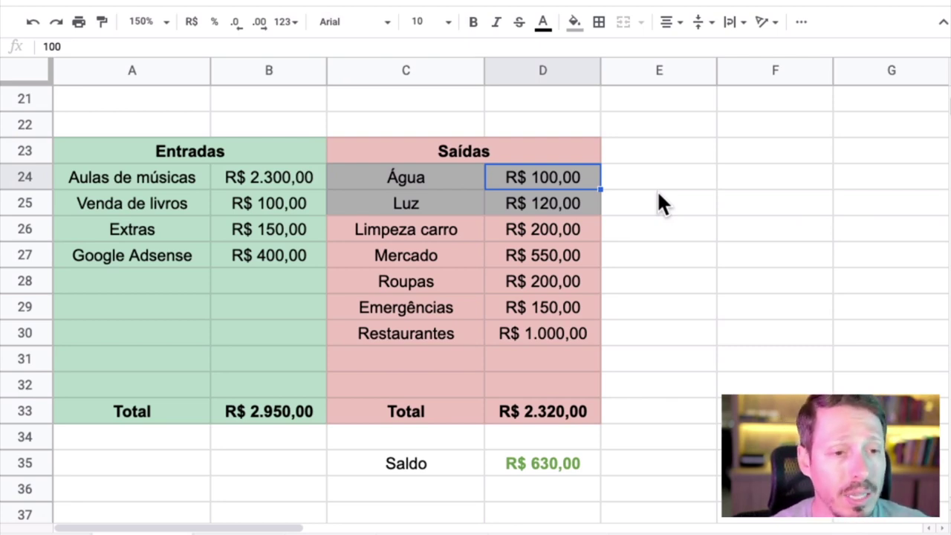
key("Down")
key("Down")
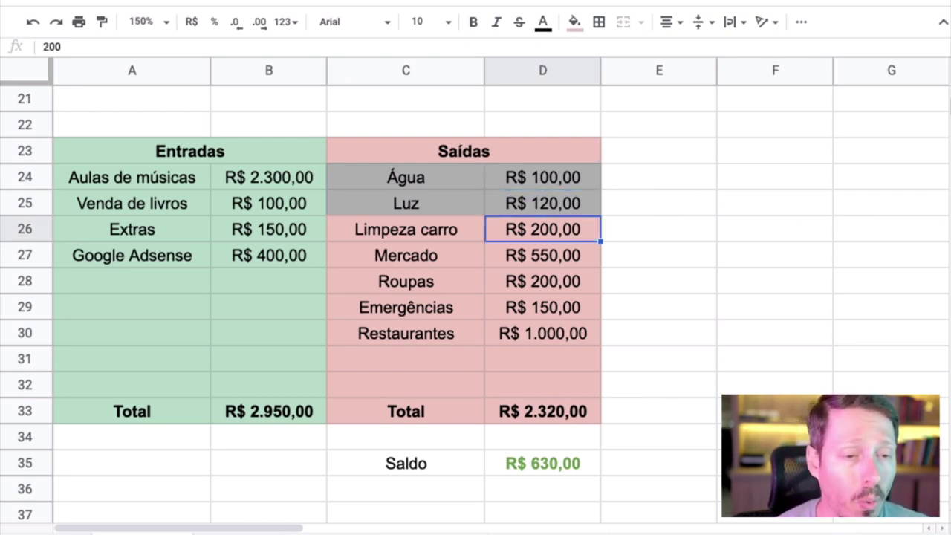
left_click(589, 251)
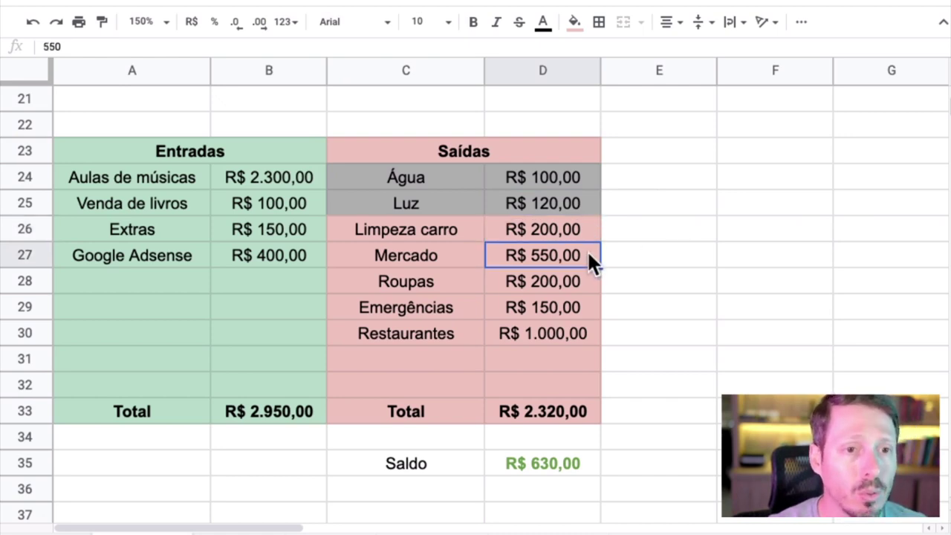
left_click(575, 24)
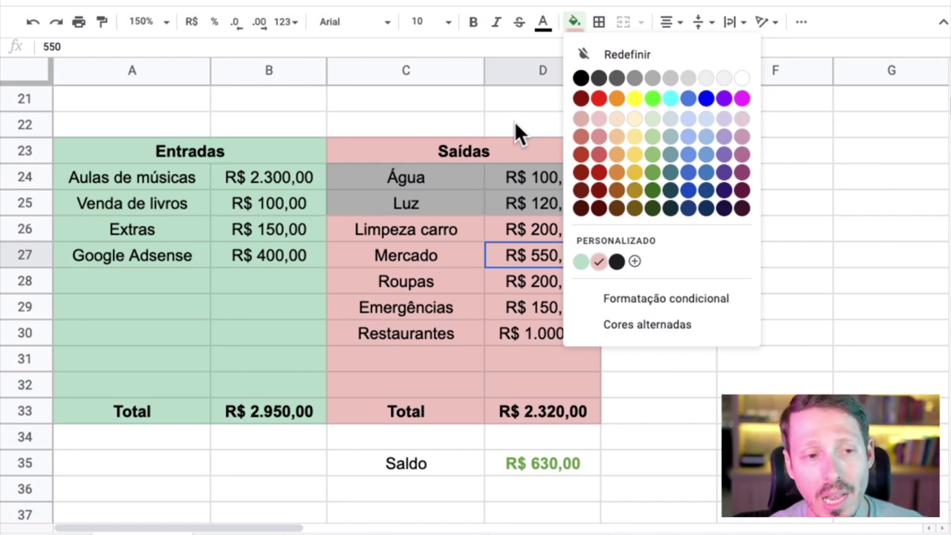
left_click(429, 255)
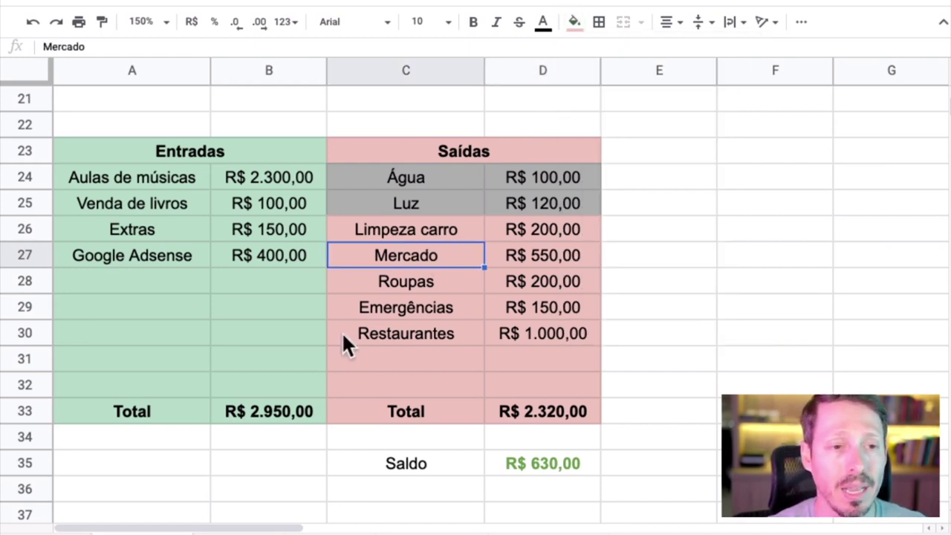
left_click(667, 212)
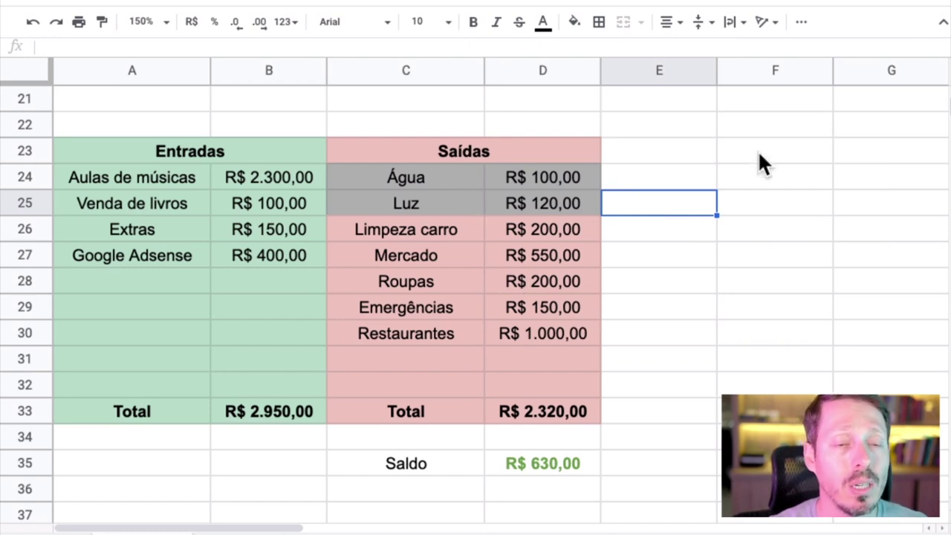
left_click(743, 178)
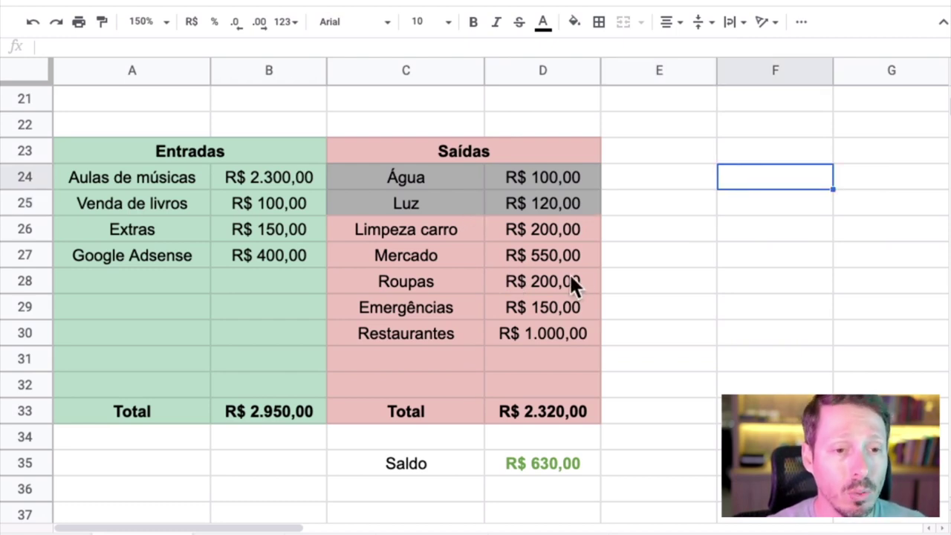
- Fill the Mercado amount cell in the Saídas table with orange
left_click(553, 256)
left_click(578, 23)
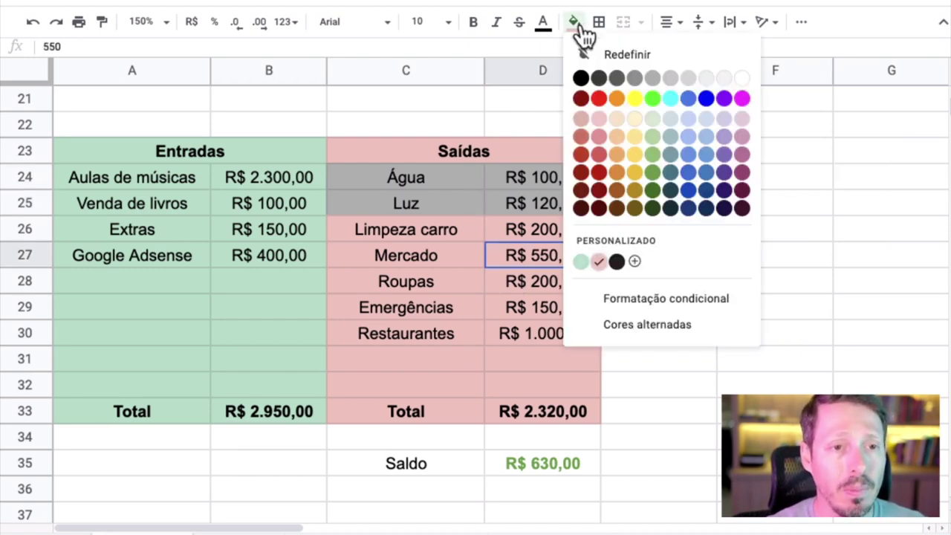
left_click(616, 100)
left_click(796, 260)
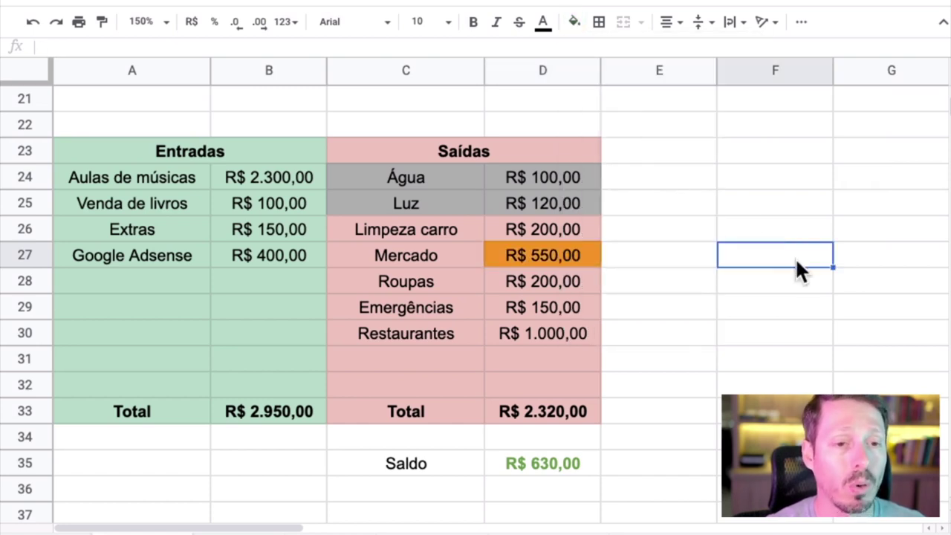
- Narrow the empty column E beside the Saídas table to about a quarter of its width
left_click(768, 276)
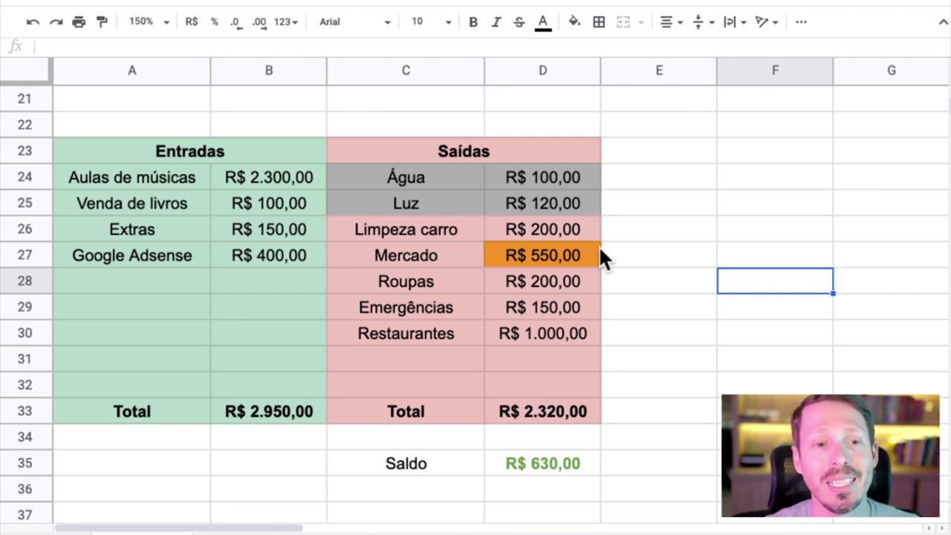
left_click(685, 238)
left_click(745, 230)
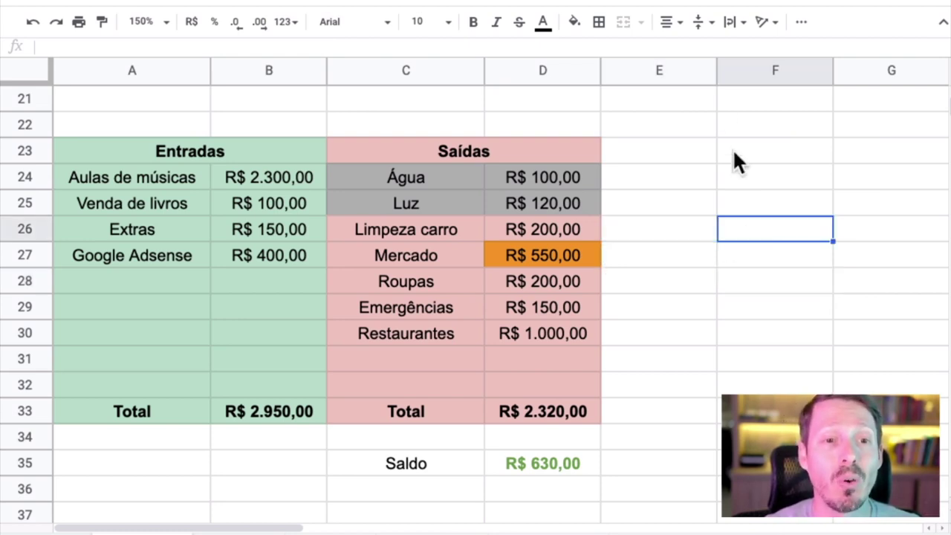
left_click_drag(716, 70, 627, 71)
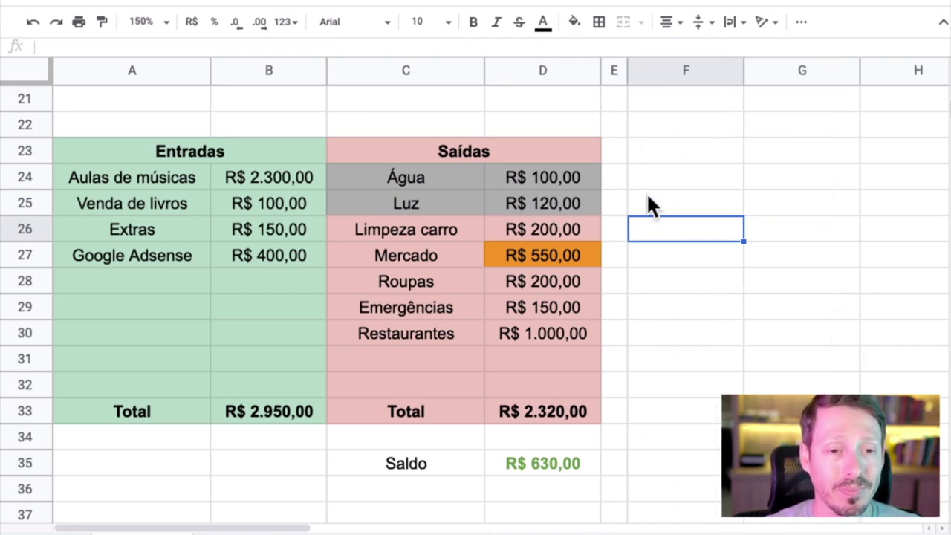
left_click(659, 253)
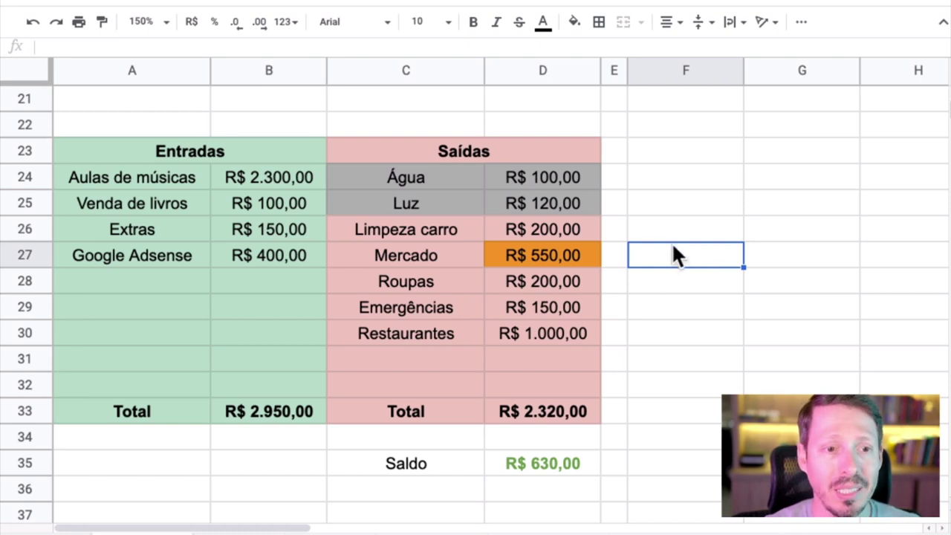
- Set the Limpeza carro amount in the Saídas table to 100
left_click(556, 227)
left_click(698, 304)
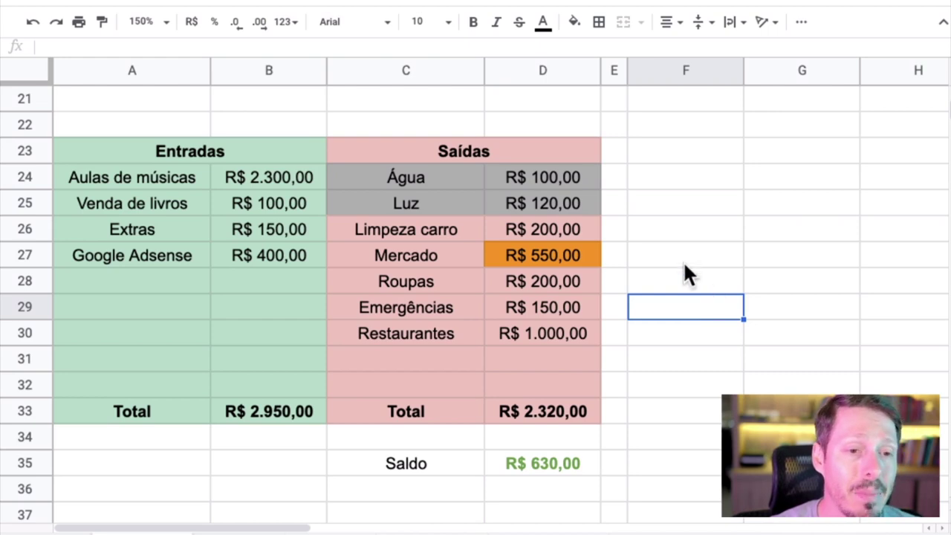
left_click(538, 231)
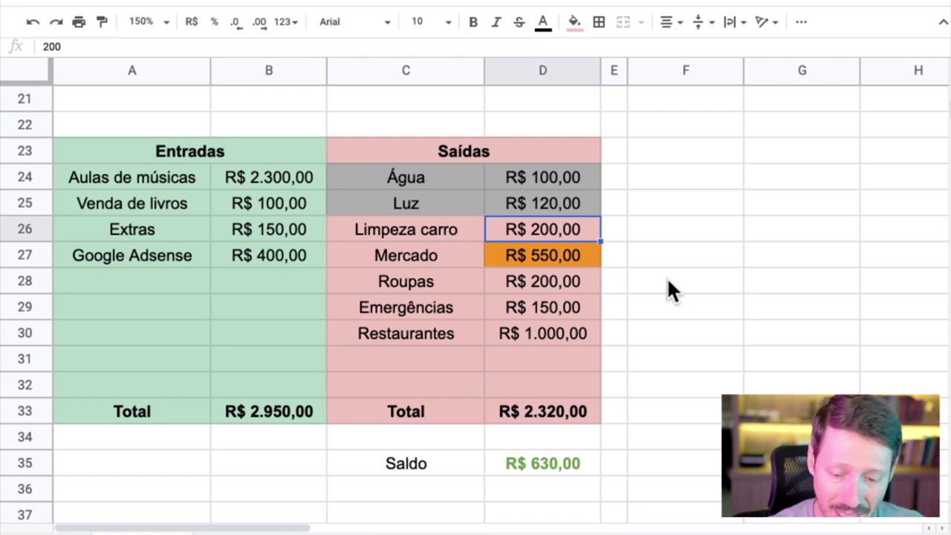
type("100")
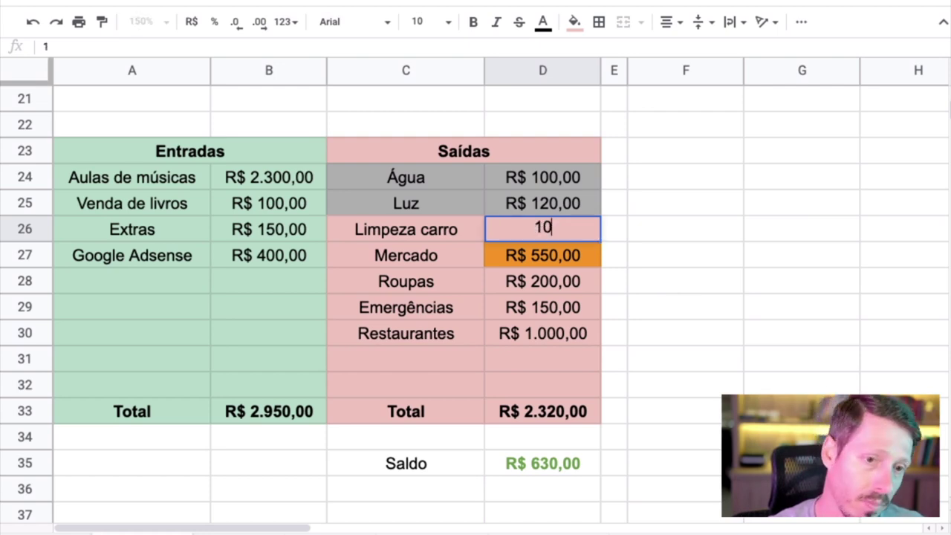
key("Return")
left_click(579, 226)
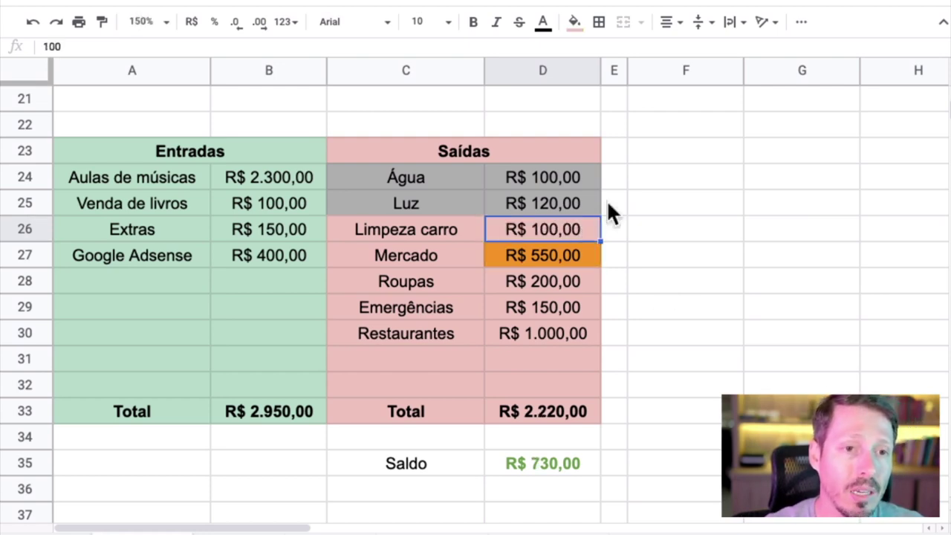
- Fill the Limpeza carro amount cell in the Saídas table with orange
left_click(579, 21)
left_click(618, 99)
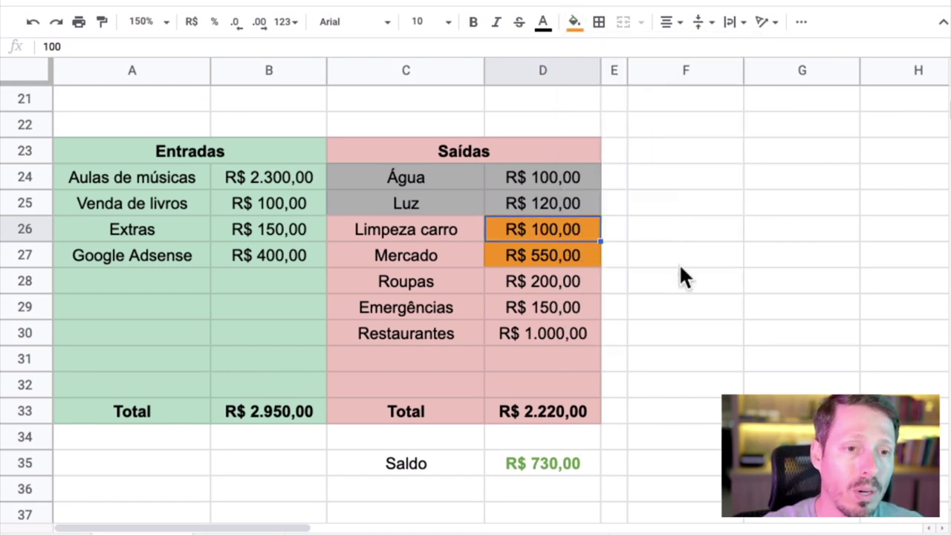
left_click(681, 275)
- Enter 100,00 in column F beside the Limpeza carro row and format it as R$ currency
left_click(662, 233)
type("100")
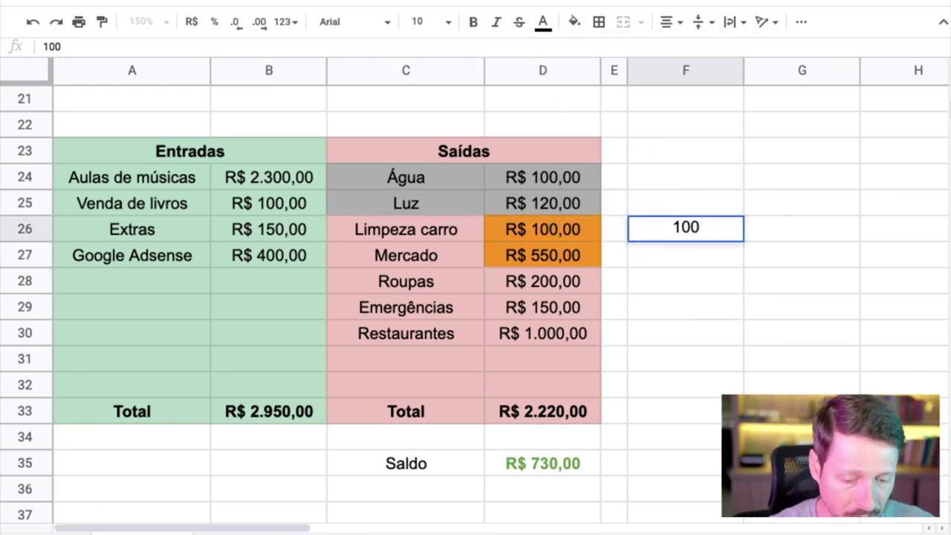
type(",00")
key("Return")
left_click(684, 229)
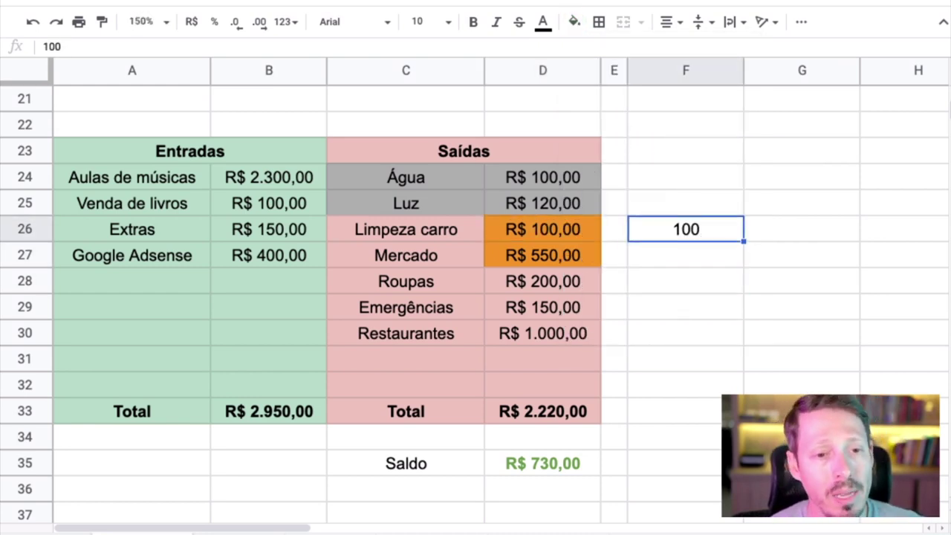
left_click(192, 22)
left_click(664, 292)
- Calculate 20% of the Mercado amount in column F of its row with the formula =D27*0,2
left_click(557, 256)
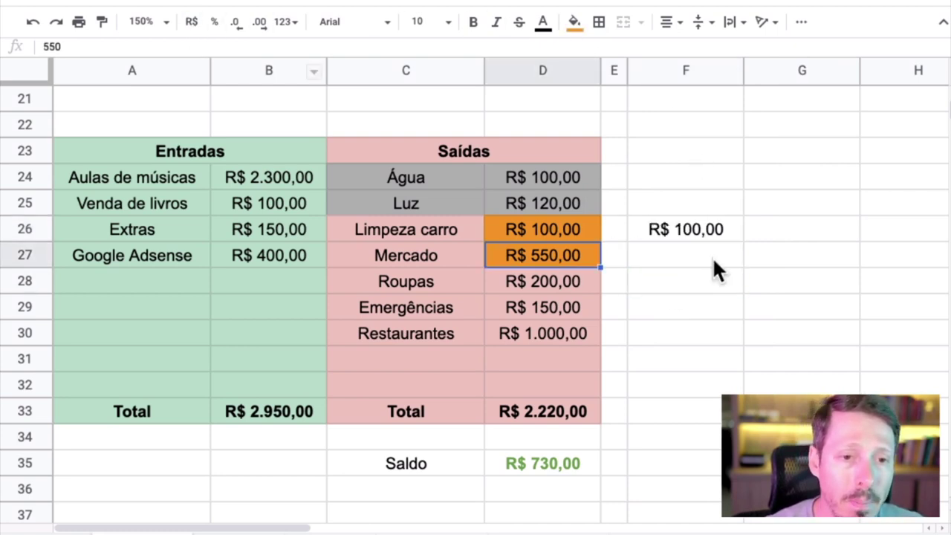
left_click(712, 256)
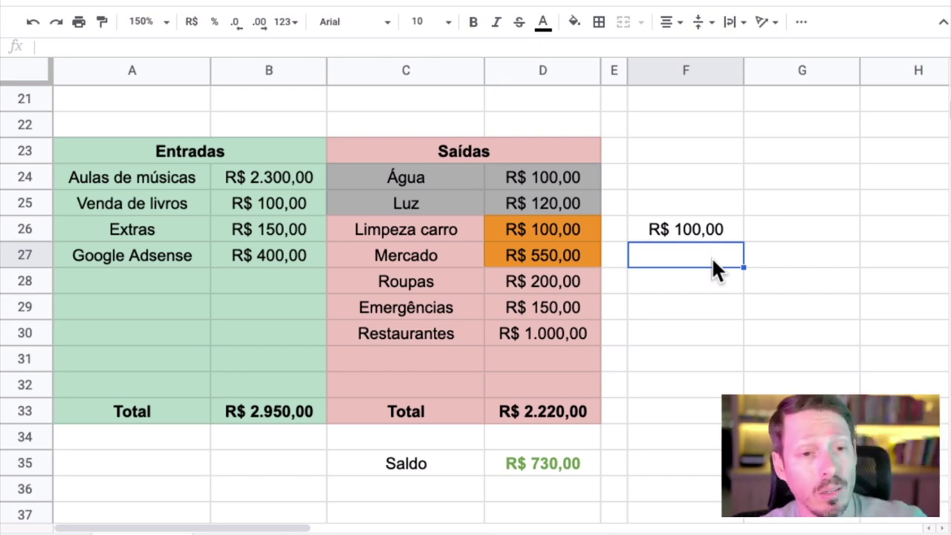
type("=")
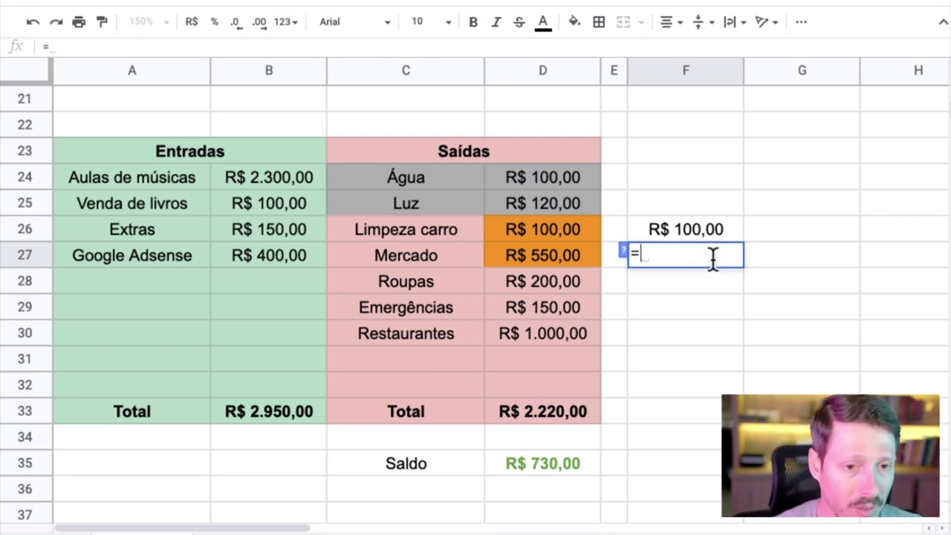
left_click(565, 254)
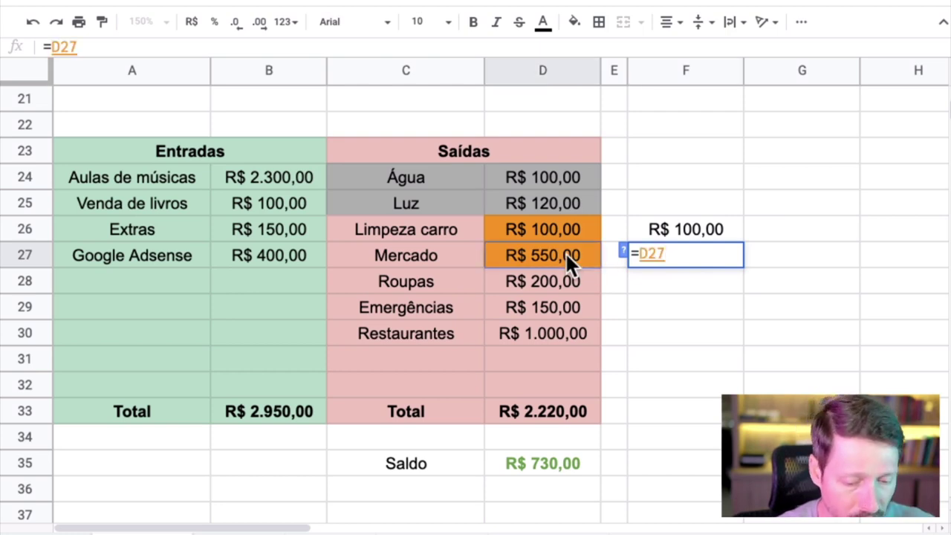
type("*0,2")
key("Return")
left_click(685, 255)
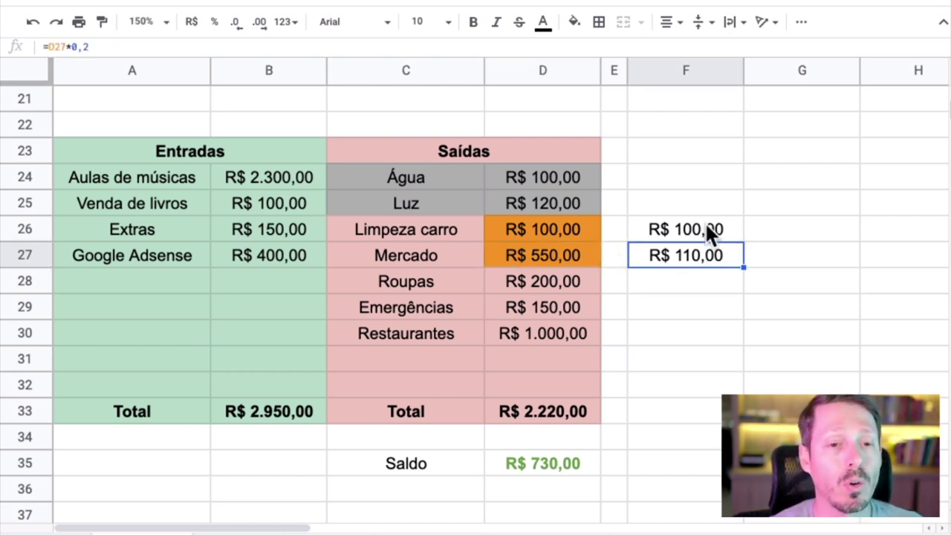
left_click(759, 324)
left_click(798, 291)
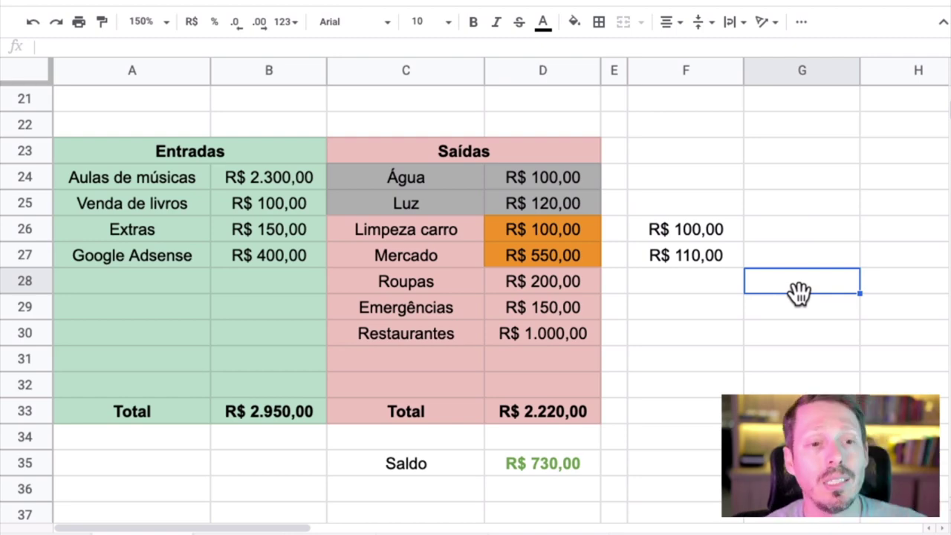
scroll(799, 292, "right", 10)
scroll(798, 292, "up", 5)
scroll(772, 297, "left", 3)
scroll(773, 297, "up", 2)
scroll(739, 287, "left", 5)
scroll(739, 288, "down", 8)
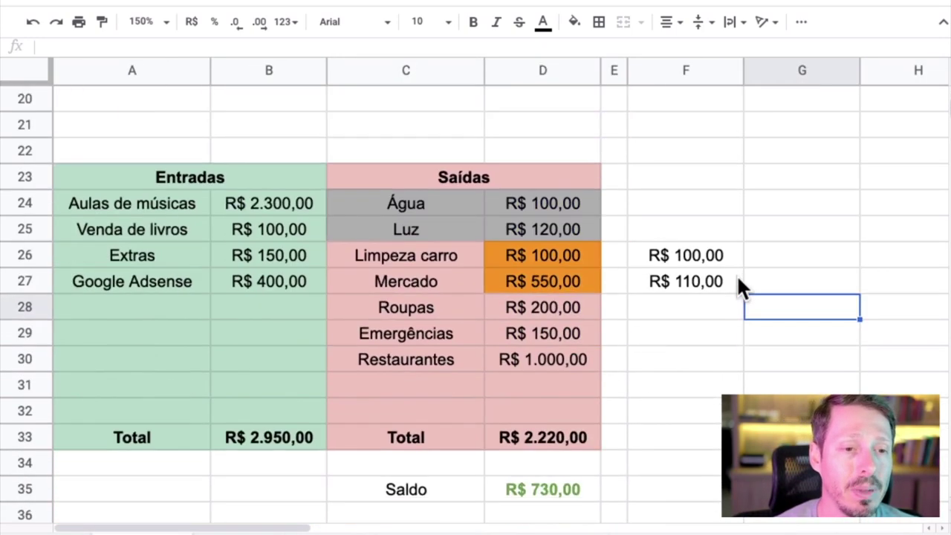
scroll(739, 288, "up", 3)
scroll(738, 286, "up", 3)
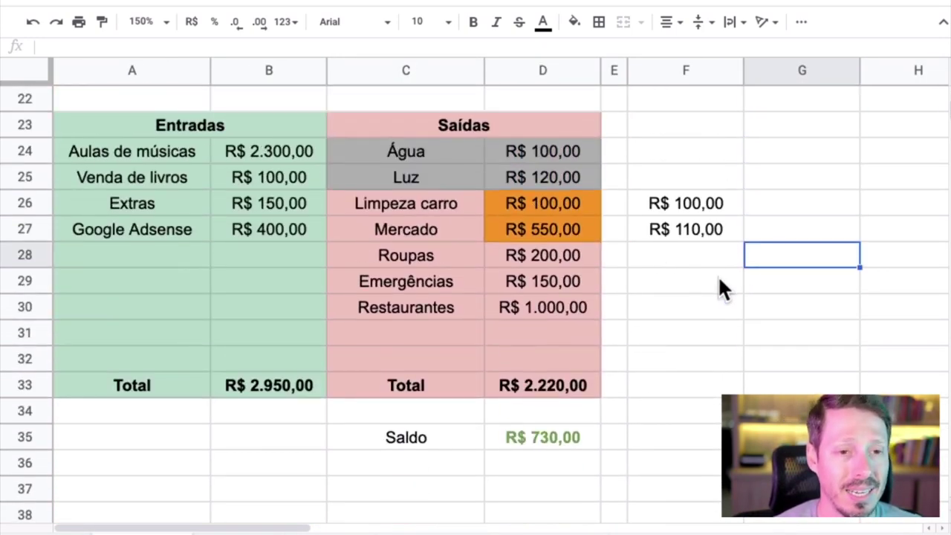
left_click(719, 285)
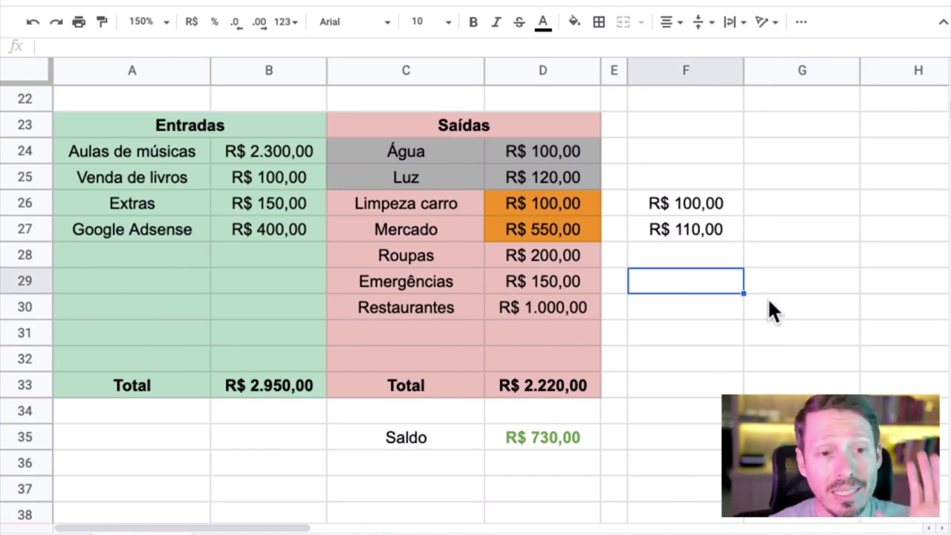
- Set the Restaurantes amount in the Saídas table to 200
left_click(579, 311)
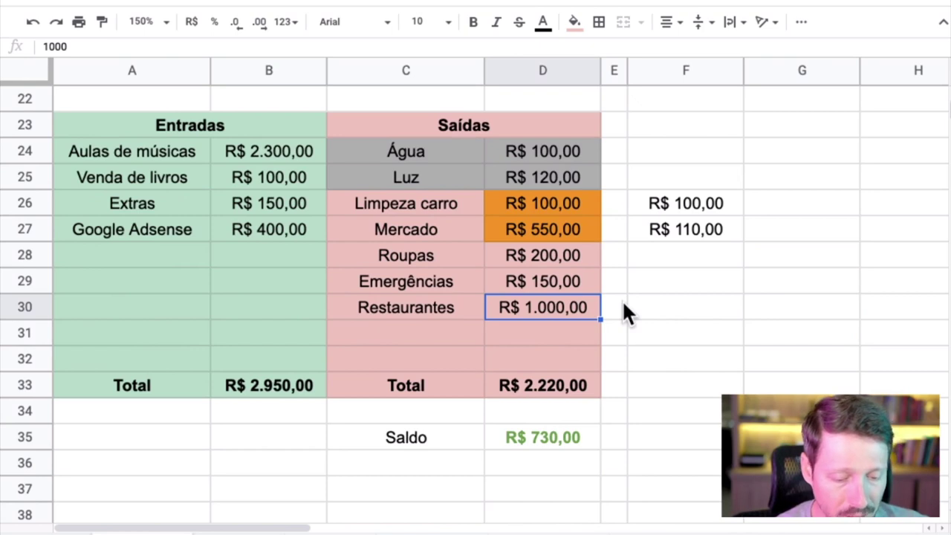
type("200")
key("Return")
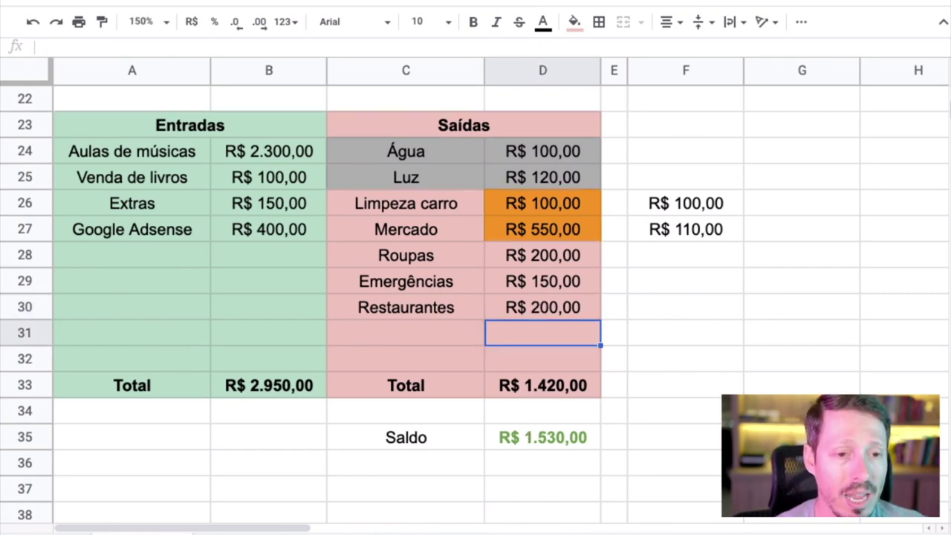
- Enter 800 in column F beside the Restaurantes row
left_click(622, 299)
left_click(685, 307)
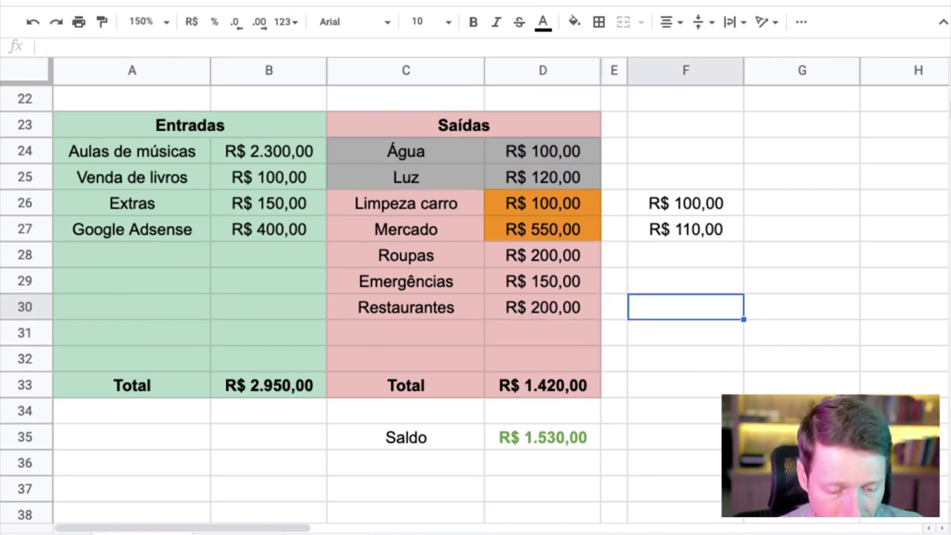
type("800")
key("Return")
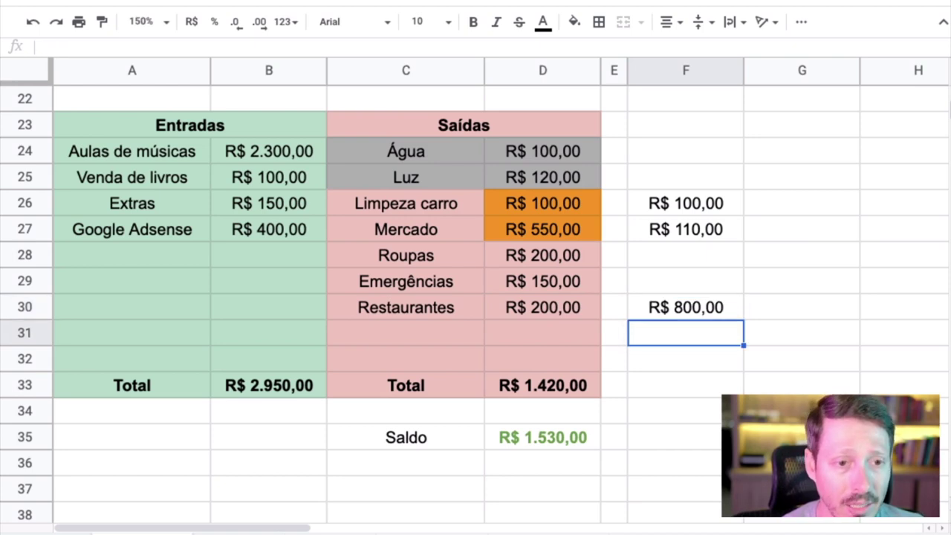
- Fill the Restaurantes amount cell in the Saídas table with orange
left_click(540, 307)
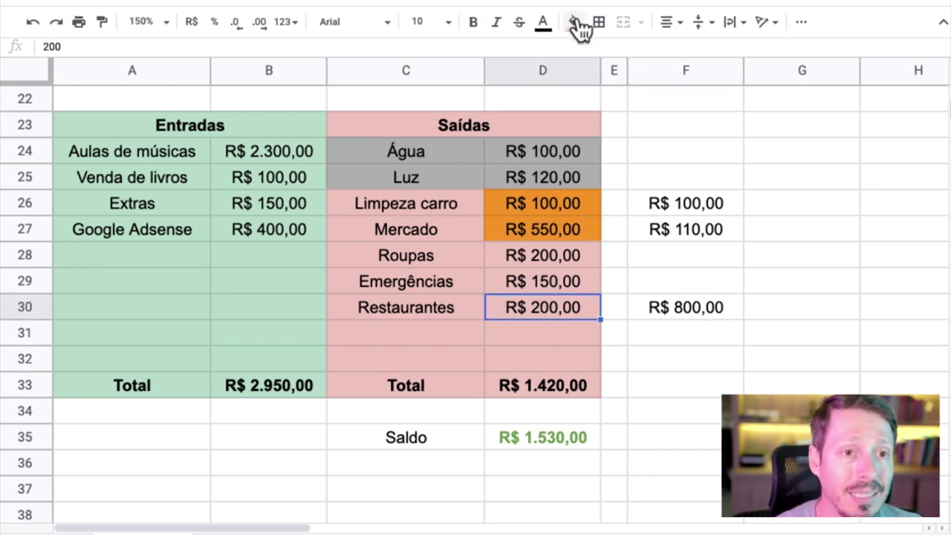
left_click(574, 22)
left_click(616, 98)
left_click(824, 236)
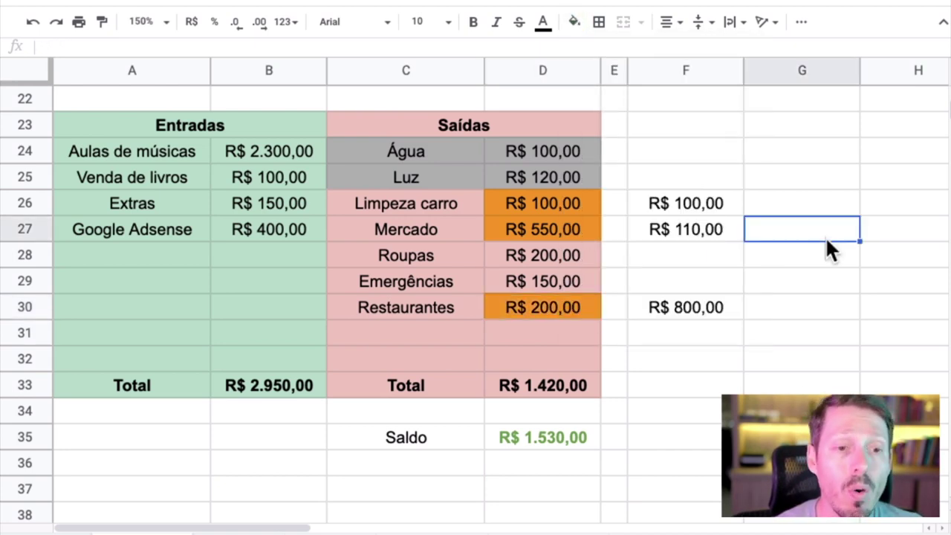
left_click(561, 194)
left_click(558, 229)
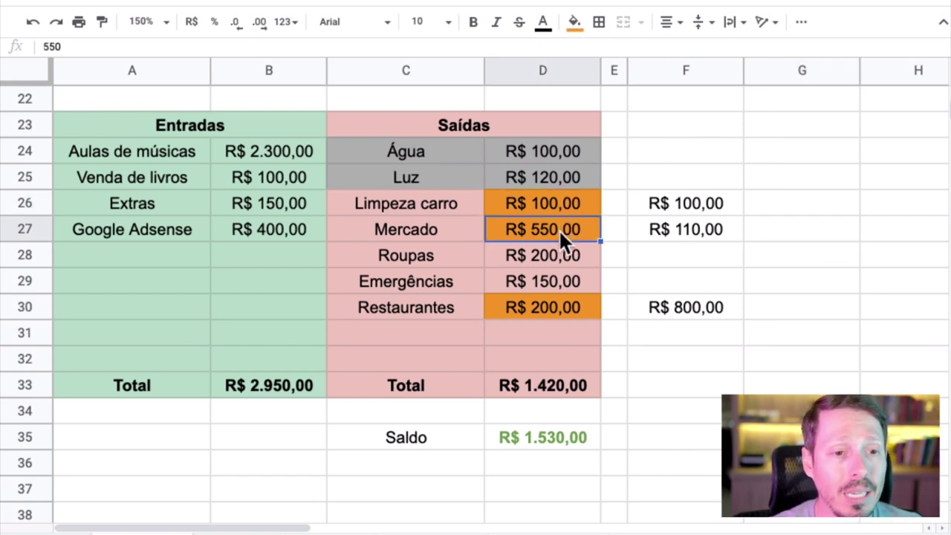
left_click(558, 307)
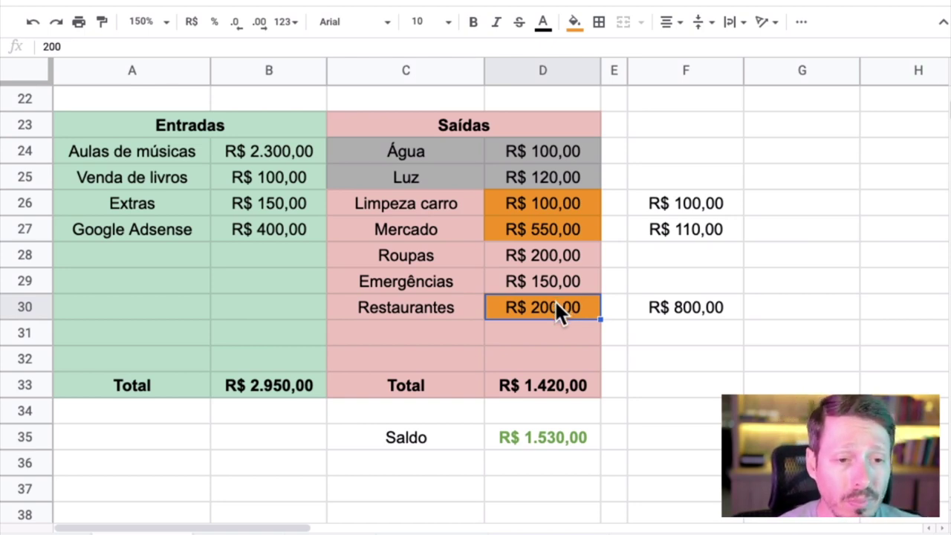
- Fill the empty amount cell directly below Restaurantes in the Saídas table with orange
left_click(551, 331)
left_click(575, 22)
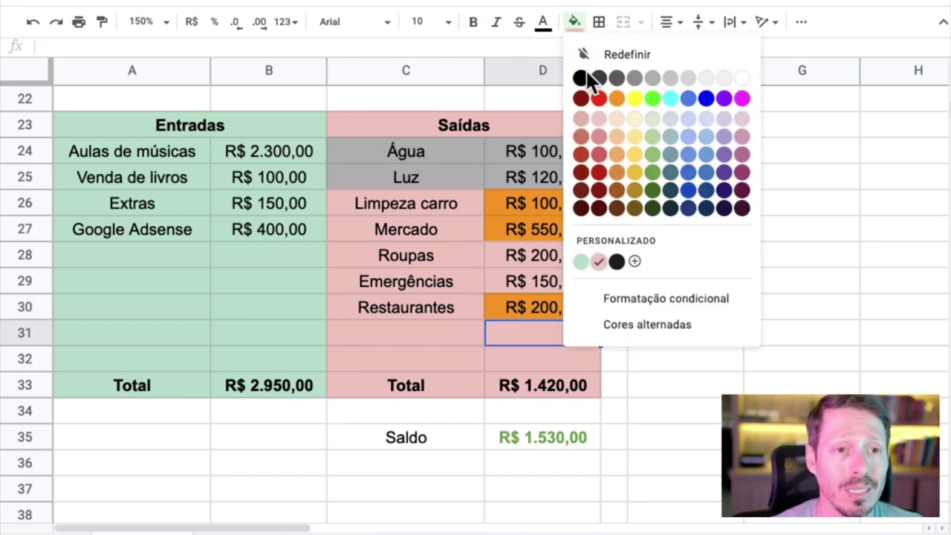
left_click(616, 100)
left_click(838, 211)
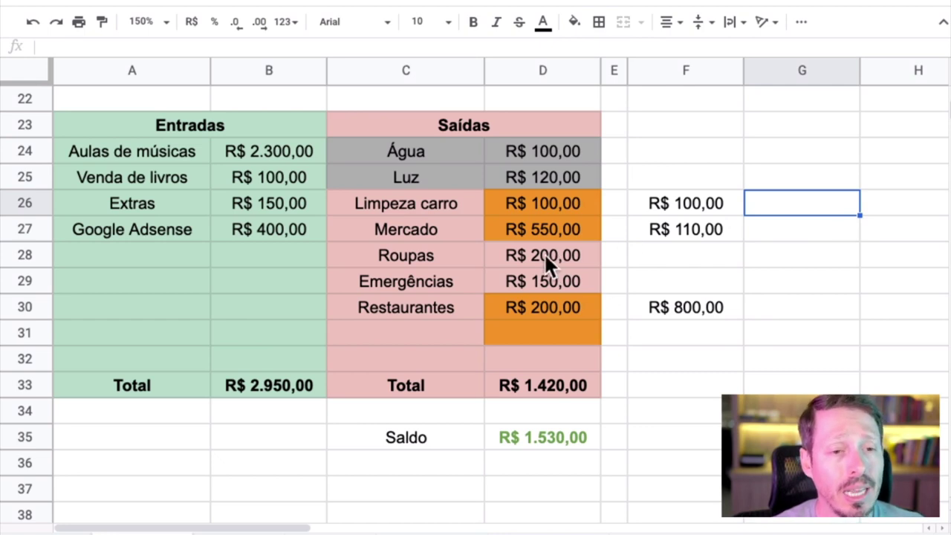
- Fill the Roupas label and amount in the Saídas table with the same medium grey as Água and Luz
left_click_drag(537, 256, 453, 256)
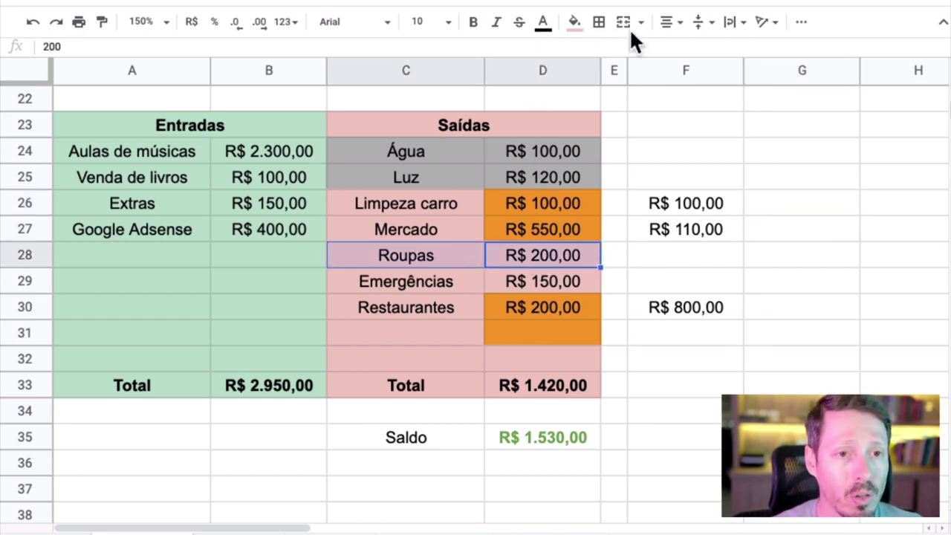
left_click(574, 22)
left_click(647, 75)
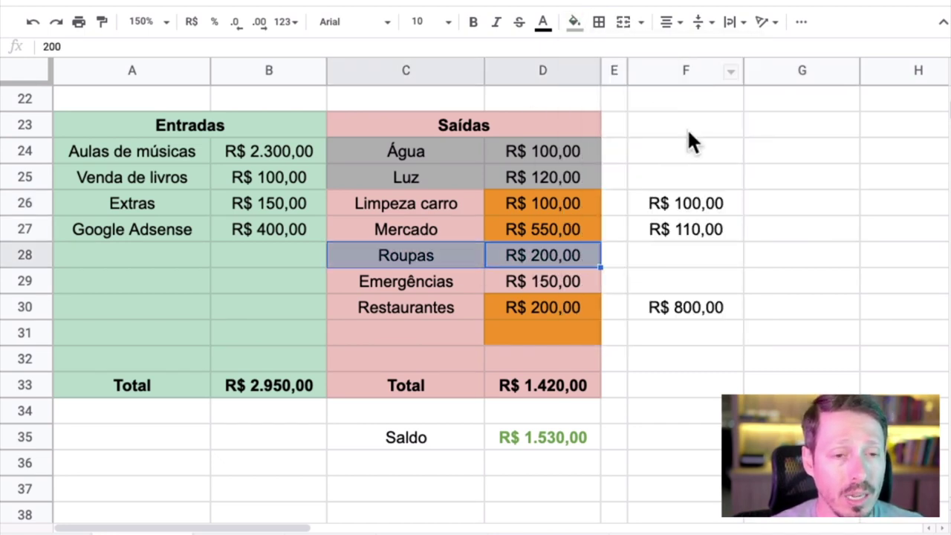
left_click(802, 333)
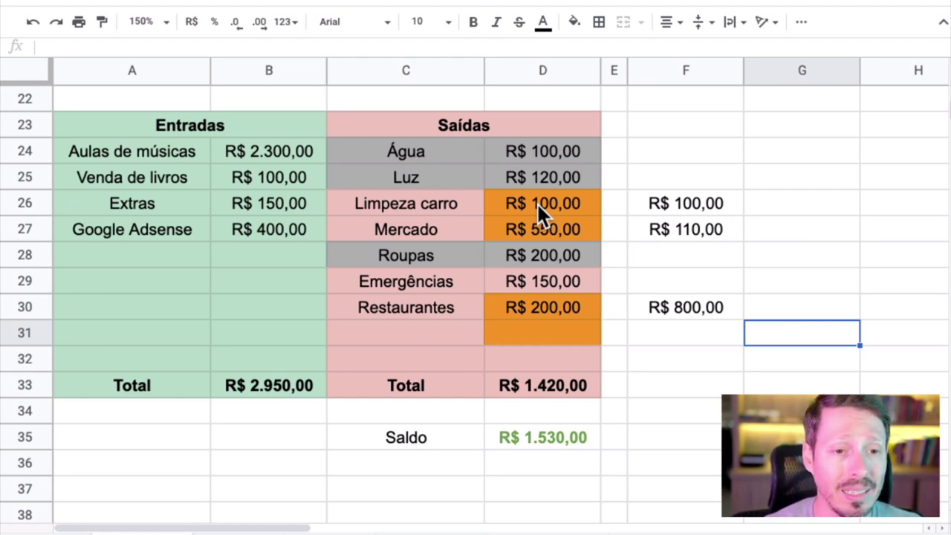
left_click(784, 211)
- Add the expense label Internet below Restaurantes in the Saídas table
left_click(475, 333)
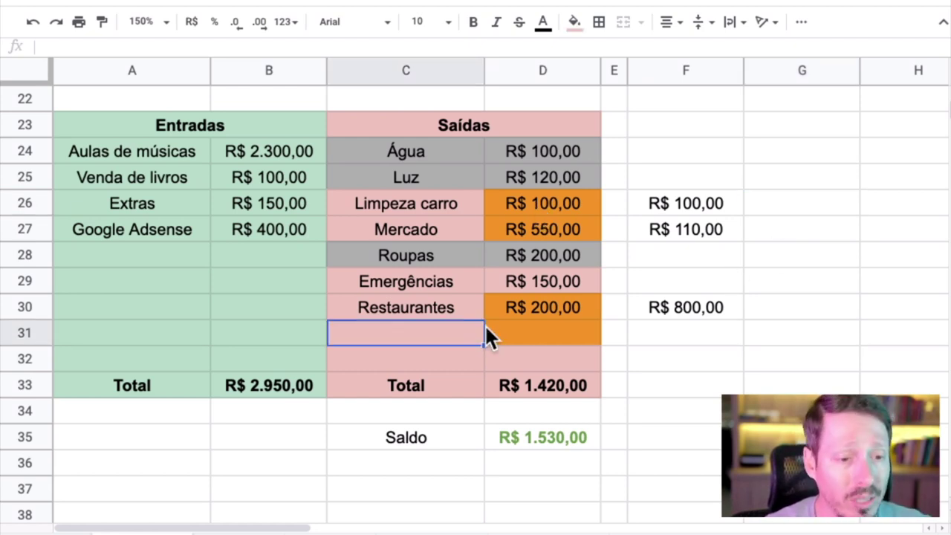
type("Internet")
key("Return")
key("Up")
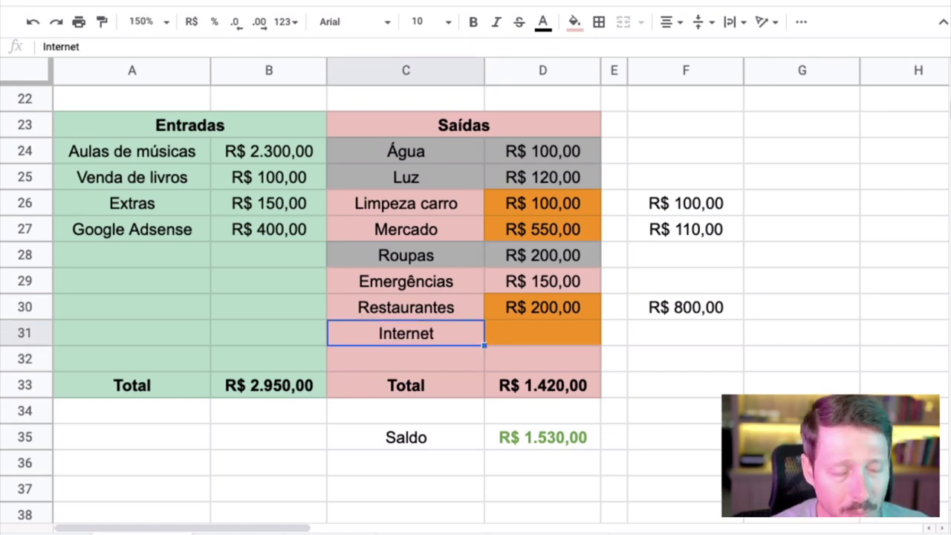
- Enter 200mb in the amount cell of the Internet row
left_click(542, 333)
type("200")
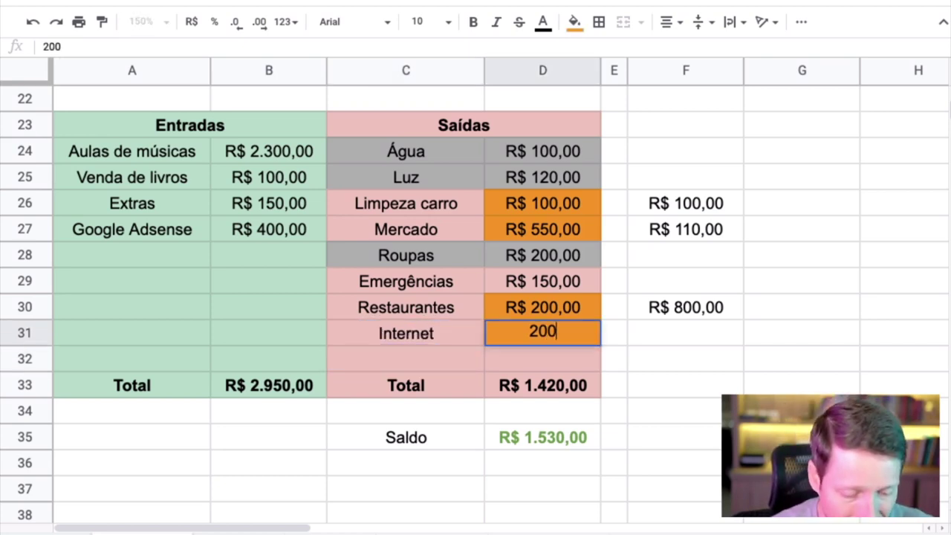
type("mb")
key("Return")
key("Up")
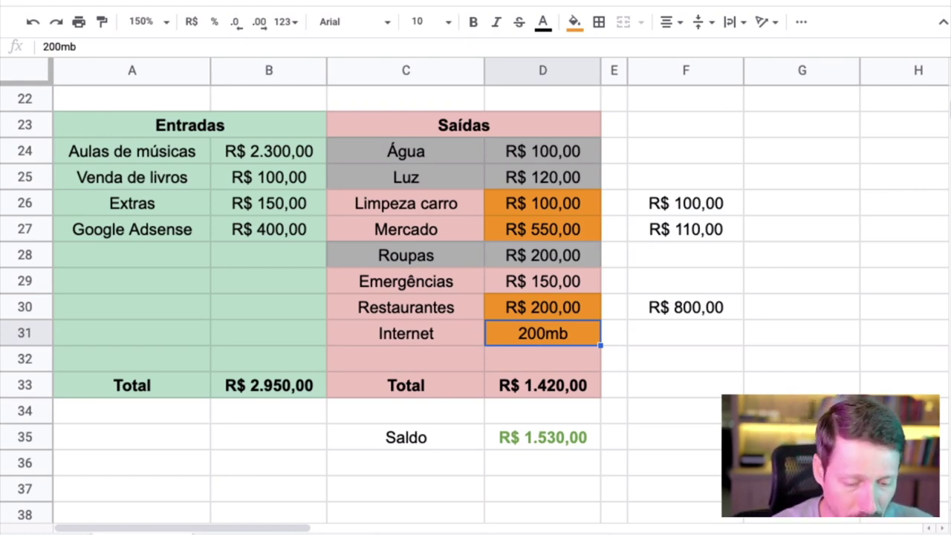
- Extend the Internet label in the Saídas table to read Internet 200mb
left_click(406, 332)
key("Return")
type("200")
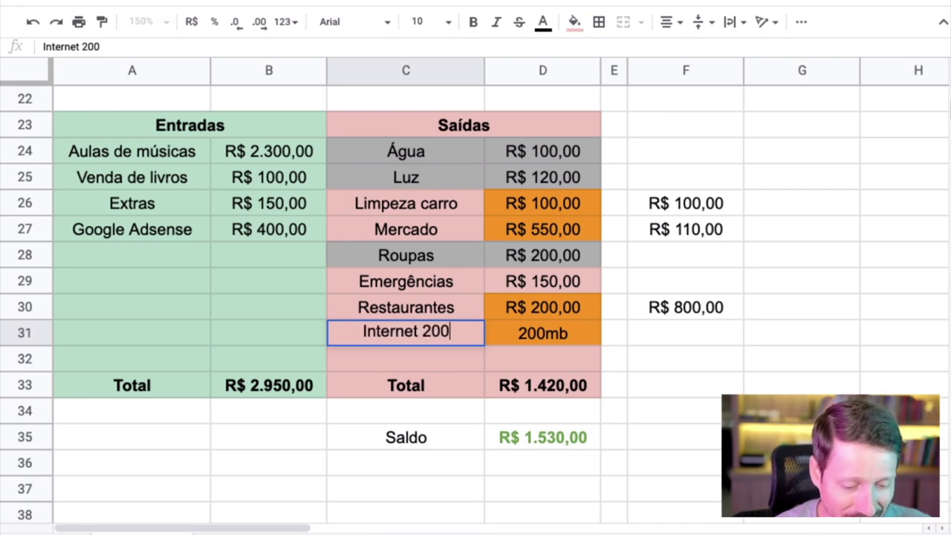
type("mb")
key("Return")
- Set the Internet 200mb amount in the Saídas table to 180
key("Up")
key("Right")
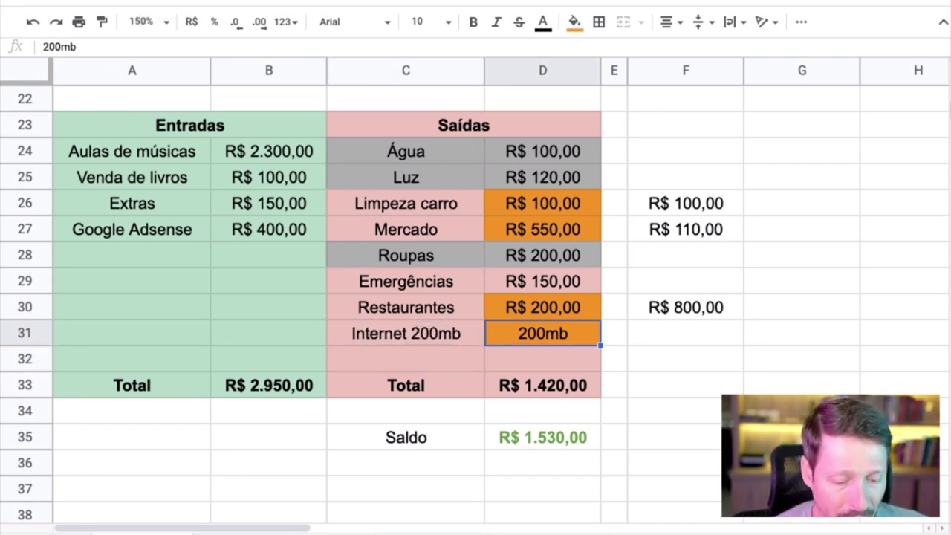
type("180")
key("Return")
key("Up")
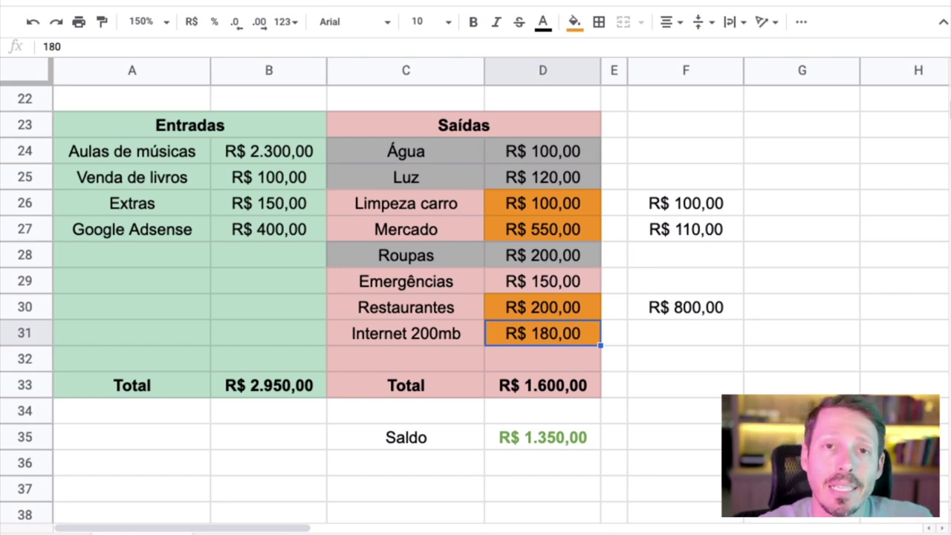
left_click(406, 332)
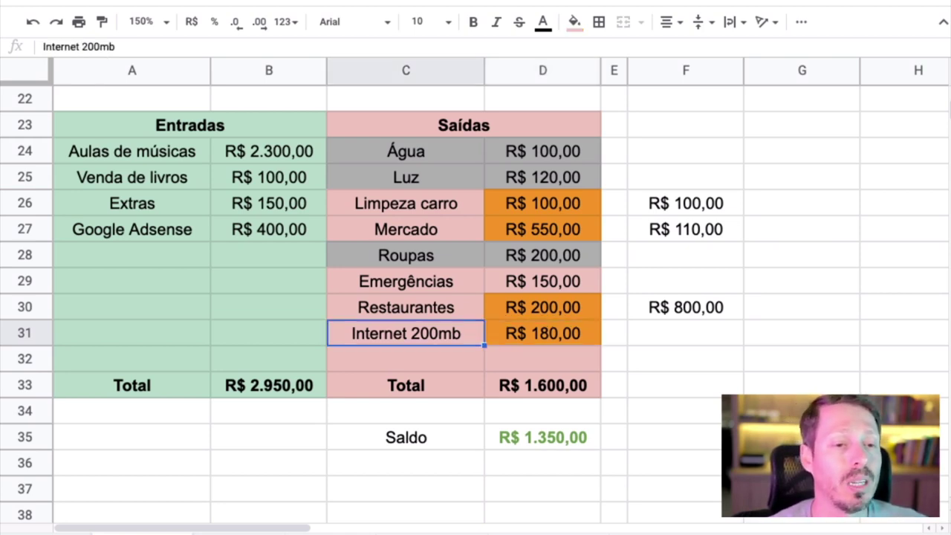
left_click(542, 333)
left_click(406, 333)
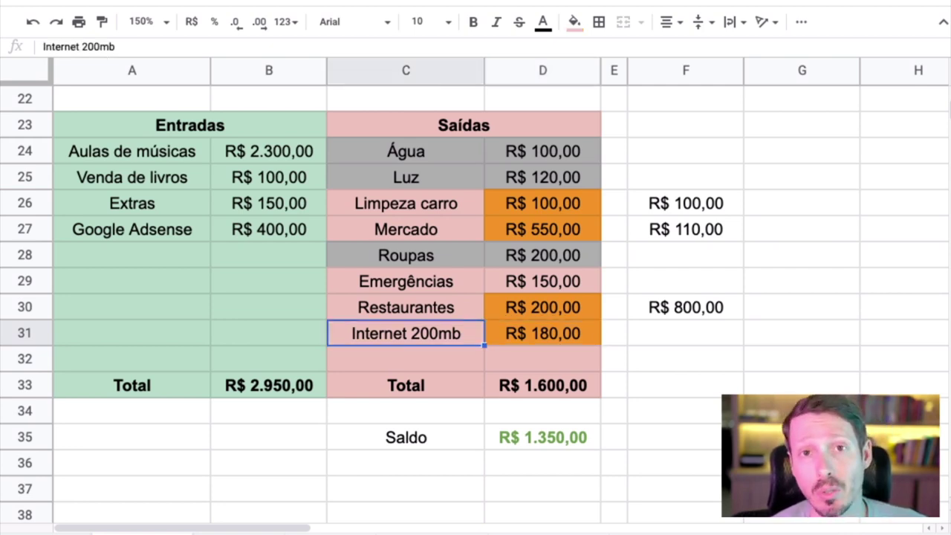
left_click(542, 333)
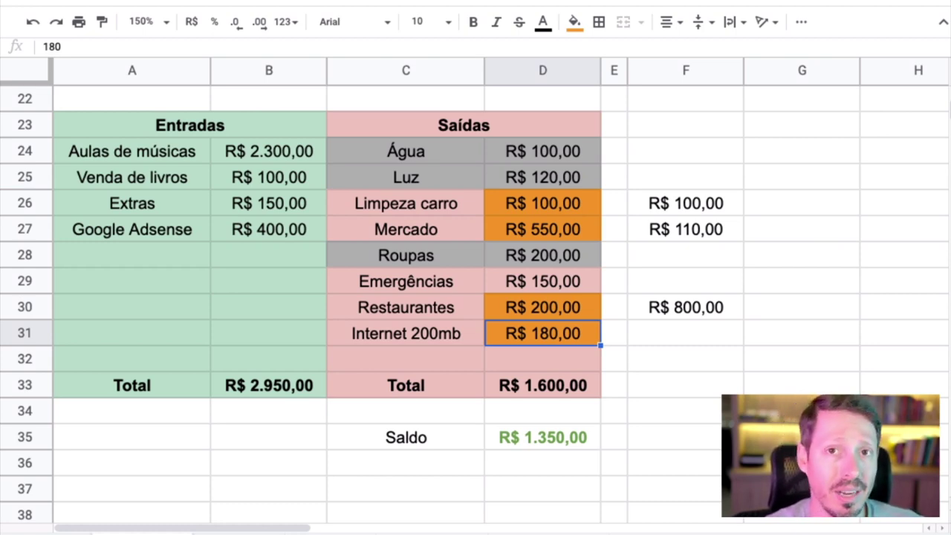
- Try an amount of 70 for the Internet 200mb expense and undo it
left_click(406, 332)
left_click(542, 333)
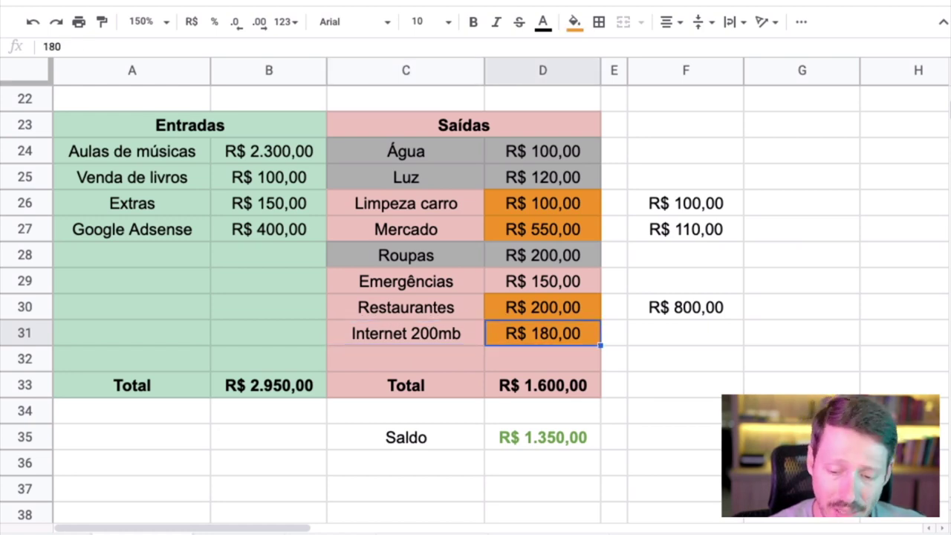
type("69")
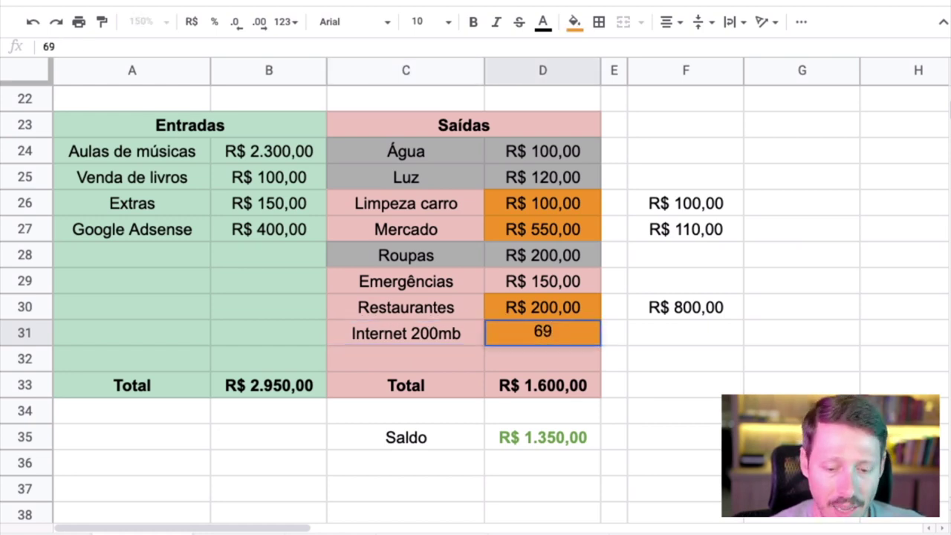
key("BackSpace")
key("BackSpace")
type("70")
key("Return")
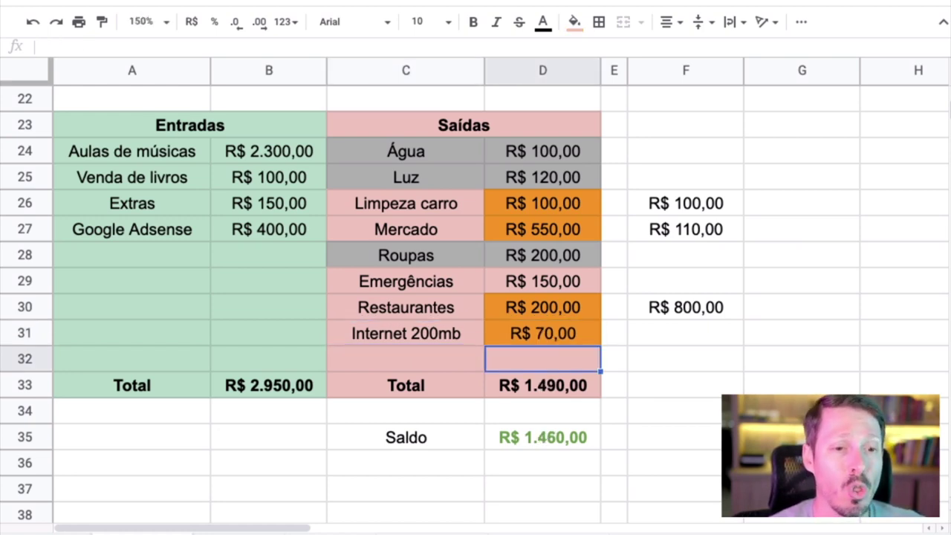
left_click(542, 333)
key("ctrl+z")
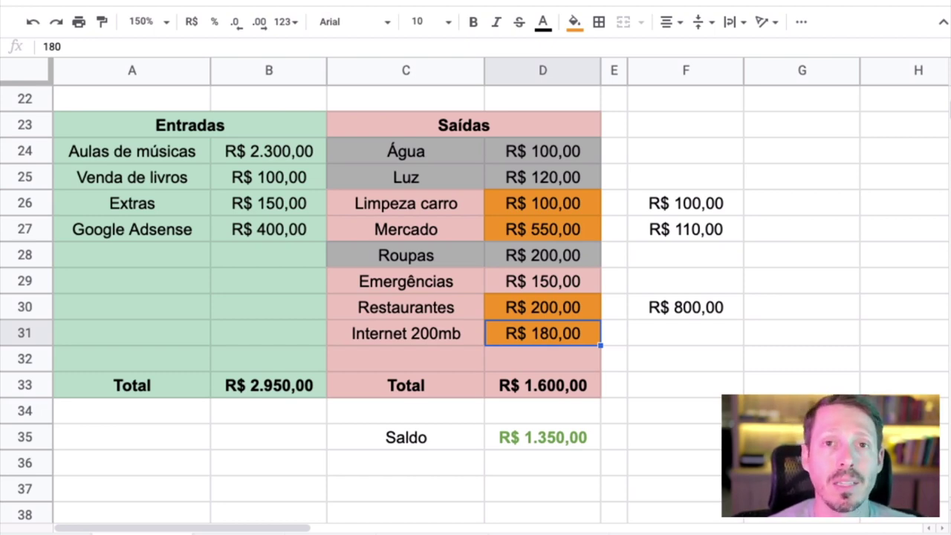
- Set the Internet 200mb amount in the Saídas table to 60
left_click(613, 332)
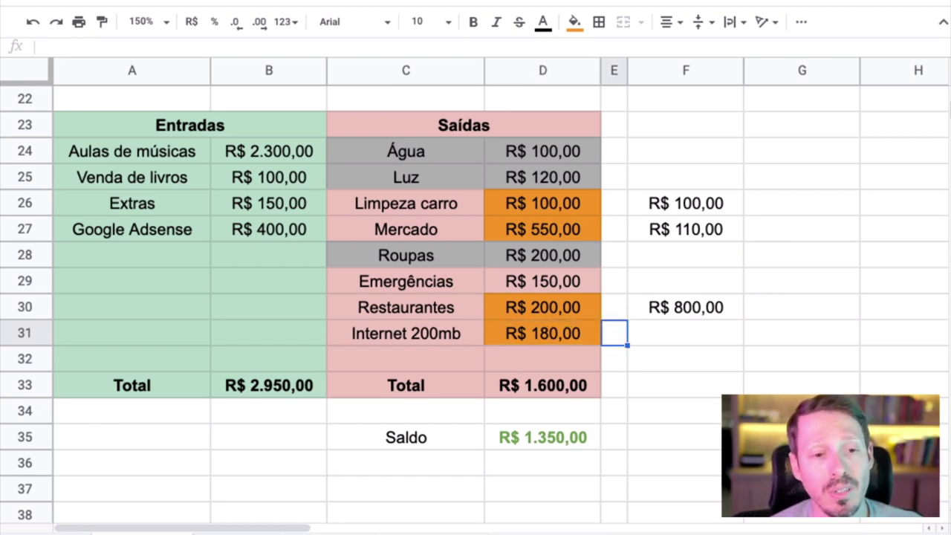
left_click(542, 332)
type("60")
key("Return")
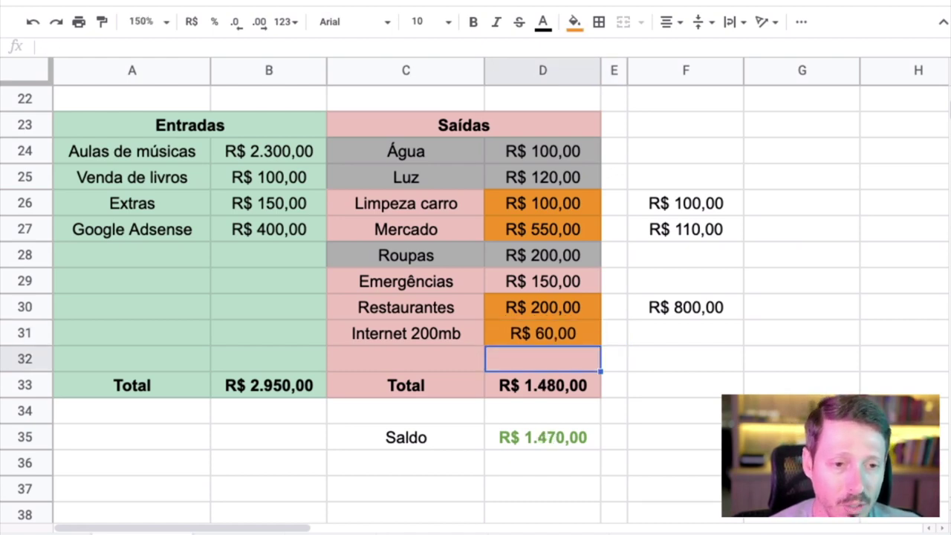
- Note a saving of 100 beside the Internet 200mb row in column F and format it as R$ currency
left_click(613, 332)
left_click(685, 333)
left_click(542, 333)
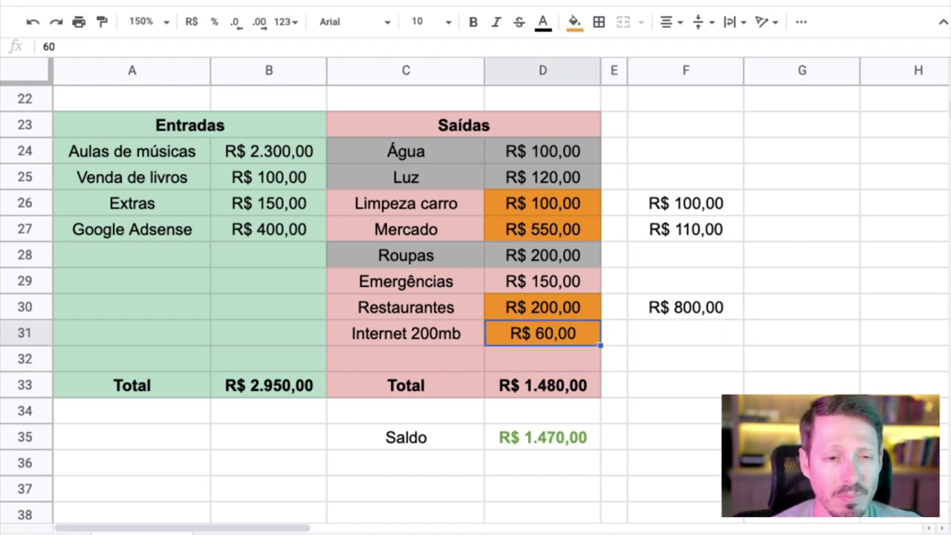
left_click(685, 333)
type("100")
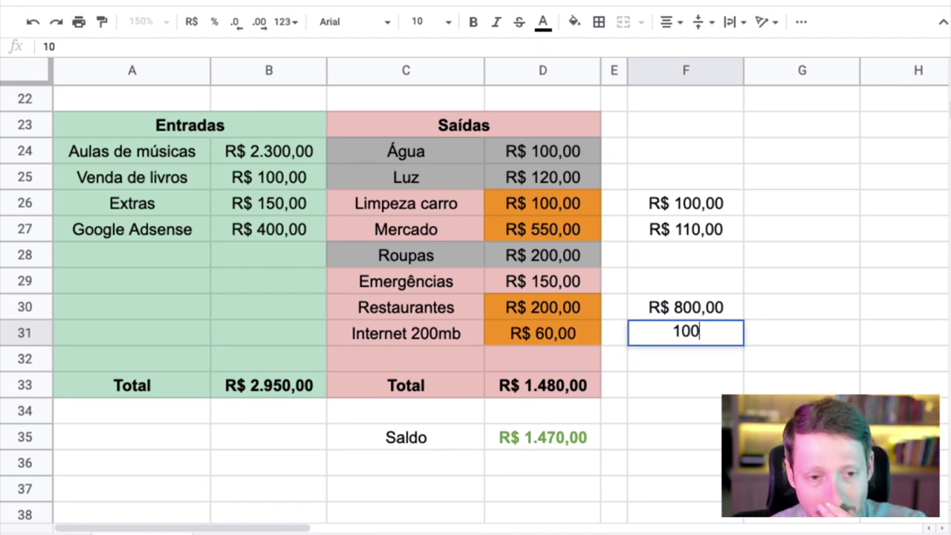
key("Return")
left_click(685, 333)
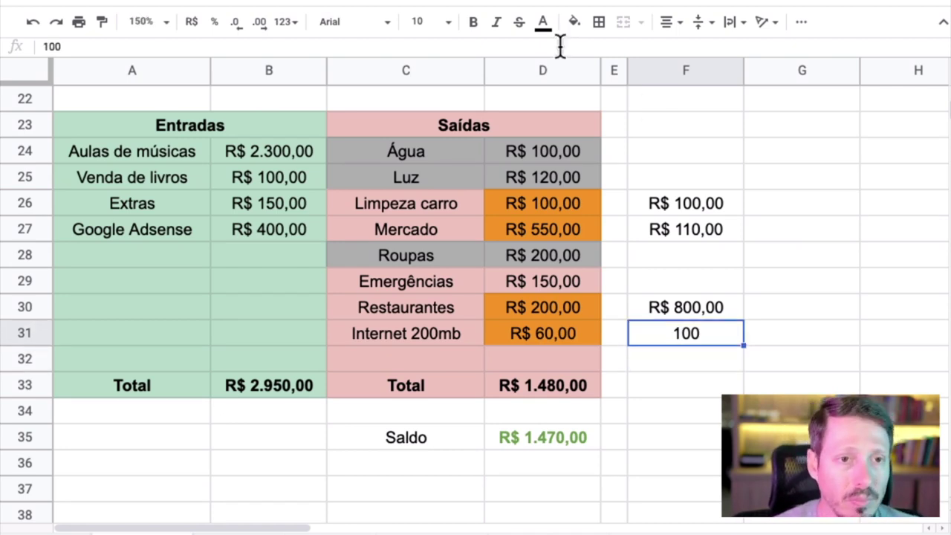
left_click(194, 24)
- Add the label Economizado in cell F34 below the noted savings
left_click(658, 382)
left_click(690, 440)
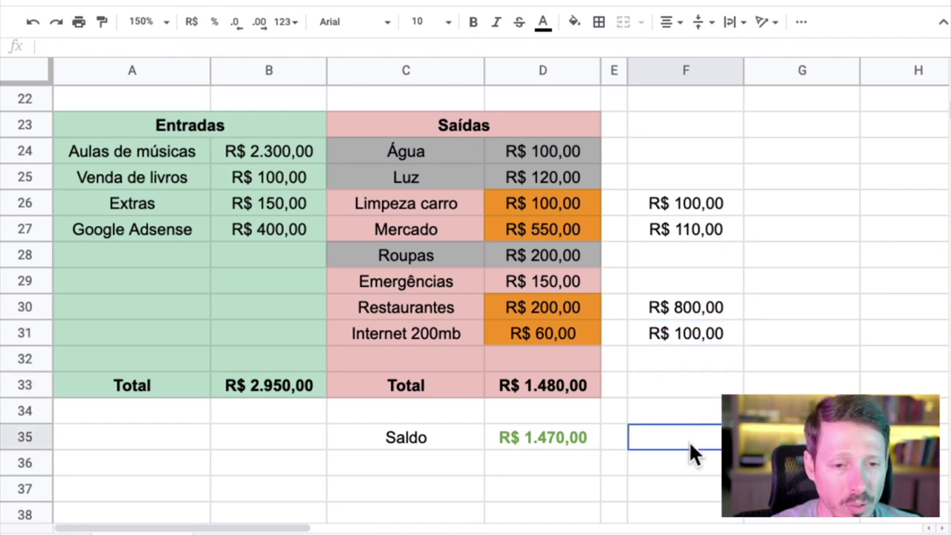
left_click(677, 405)
type("Economizado")
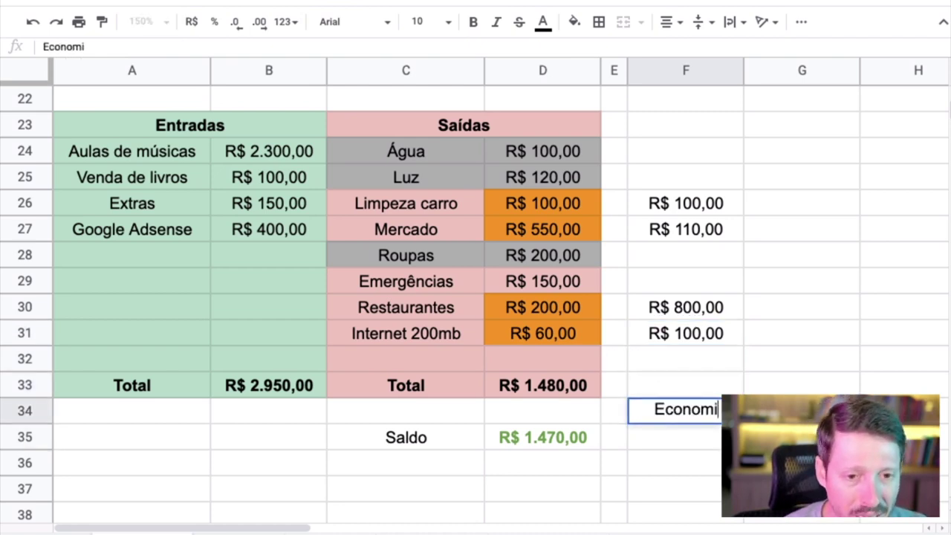
key("Return")
- Add up the noted savings in cell F35 with a SUM of the range F23:F33
key("Up")
key("Up")
key("Up")
key("Up")
left_click(685, 307)
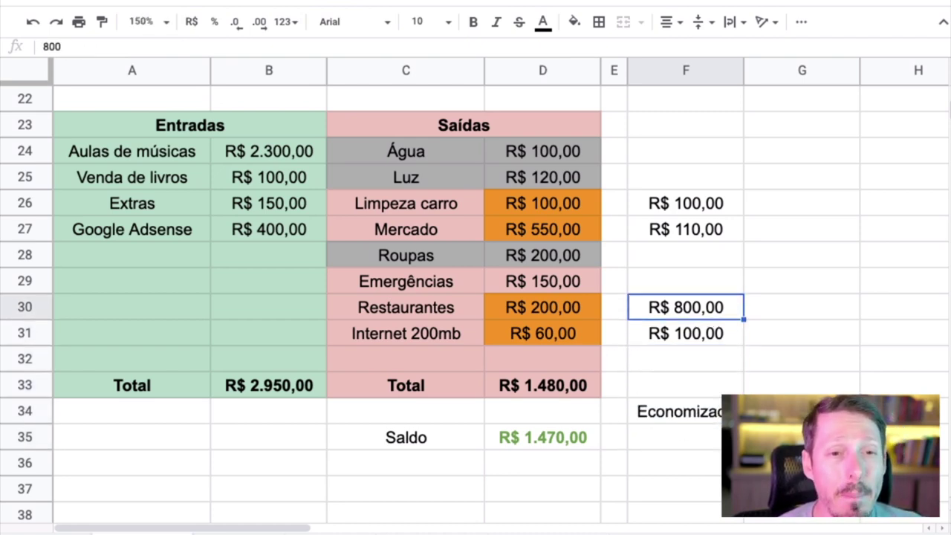
left_click(682, 438)
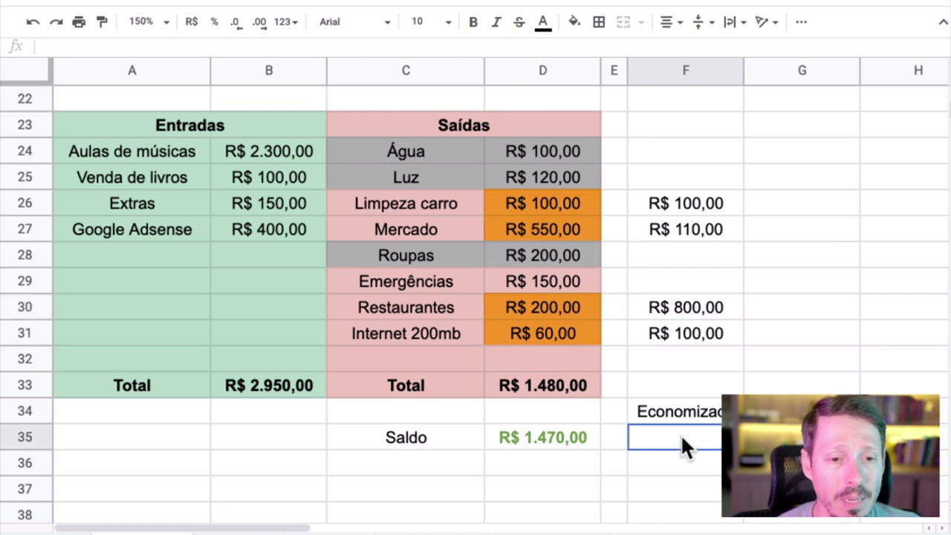
left_click(800, 22)
left_click(796, 53)
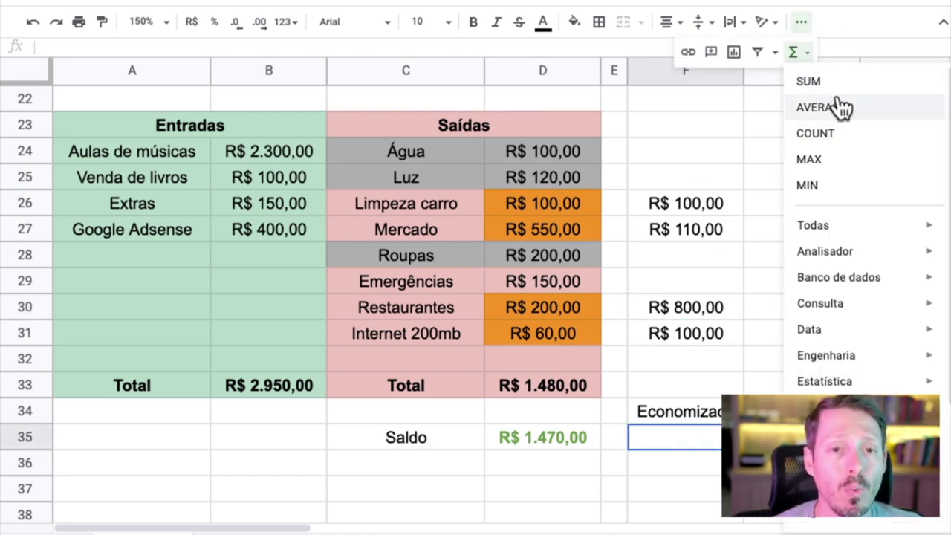
left_click(824, 82)
left_click_drag(689, 134, 677, 378)
key("Return")
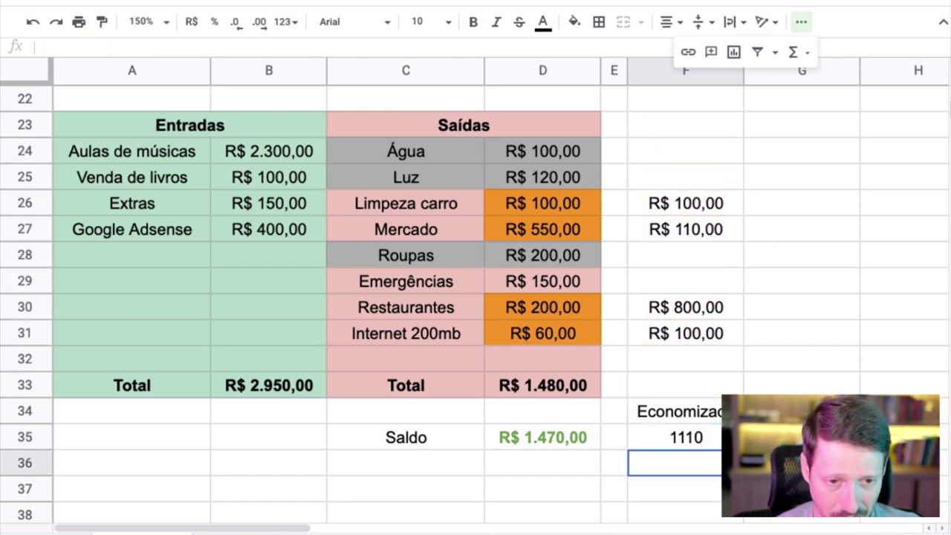
- Format the savings total in F35 as bold R$ currency with a bright green fill
key("Up")
key("ctrl+b")
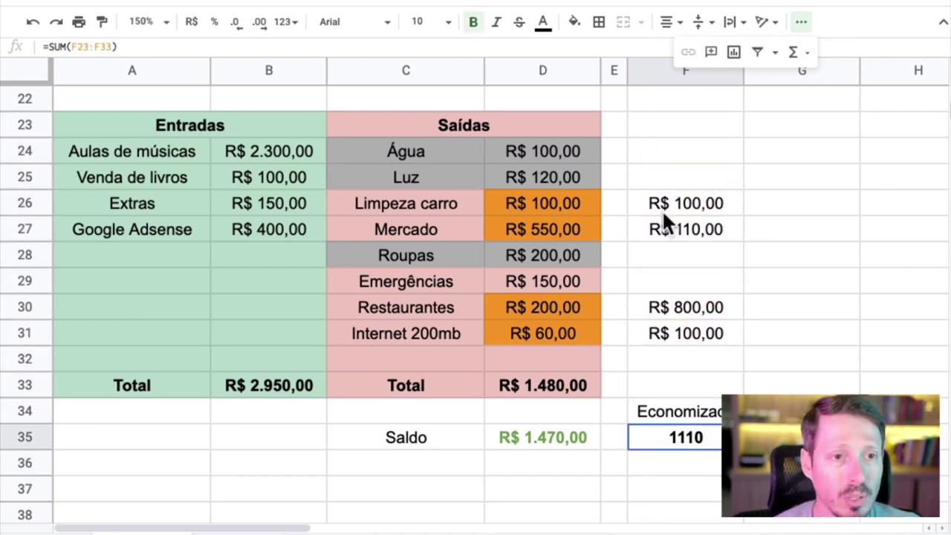
left_click(577, 24)
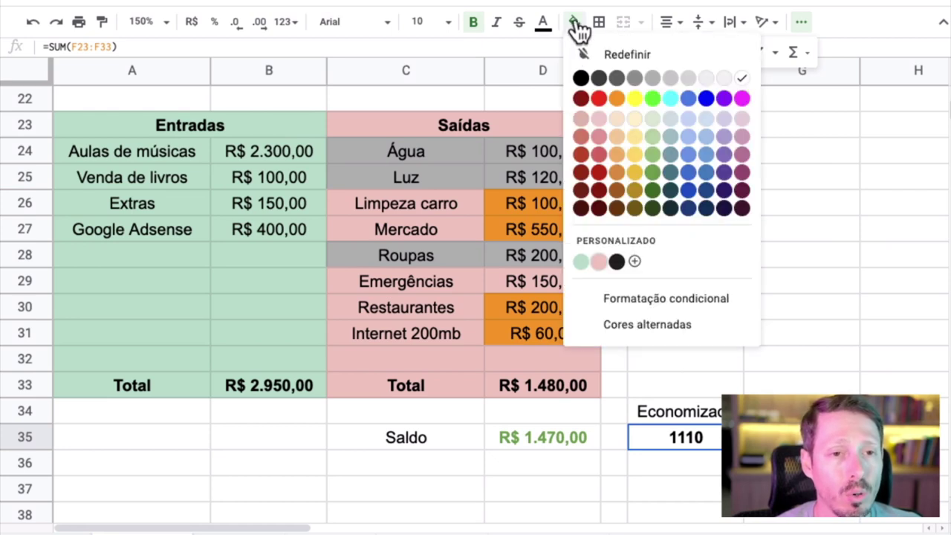
left_click(652, 97)
left_click(196, 26)
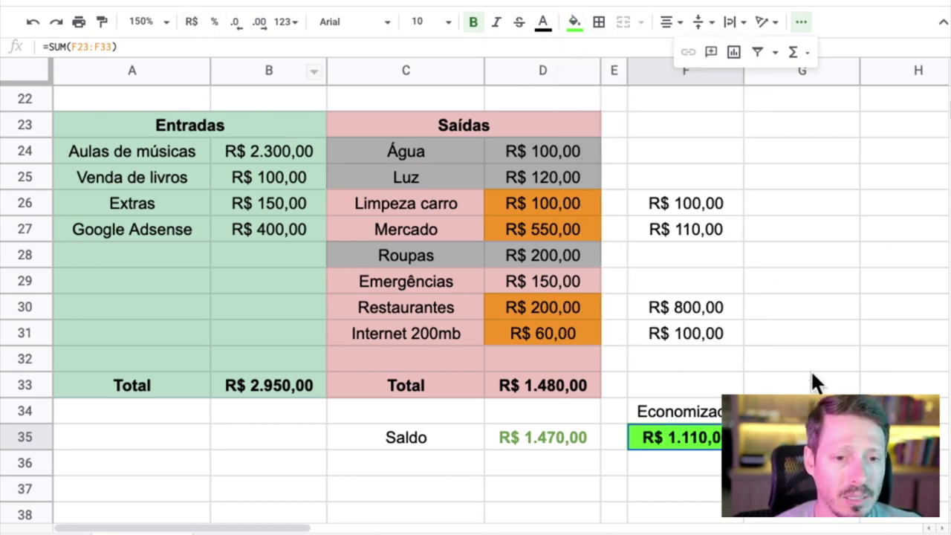
left_click(802, 361)
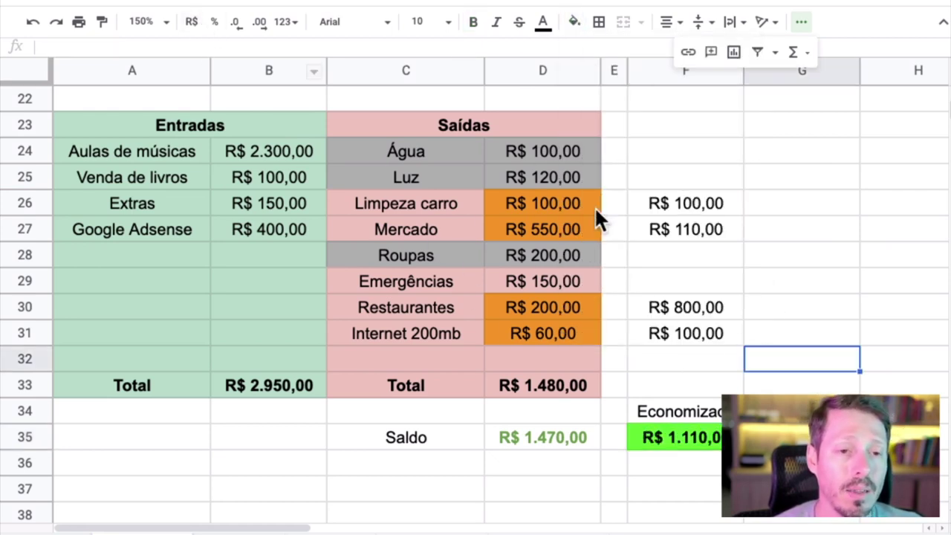
left_click(848, 290)
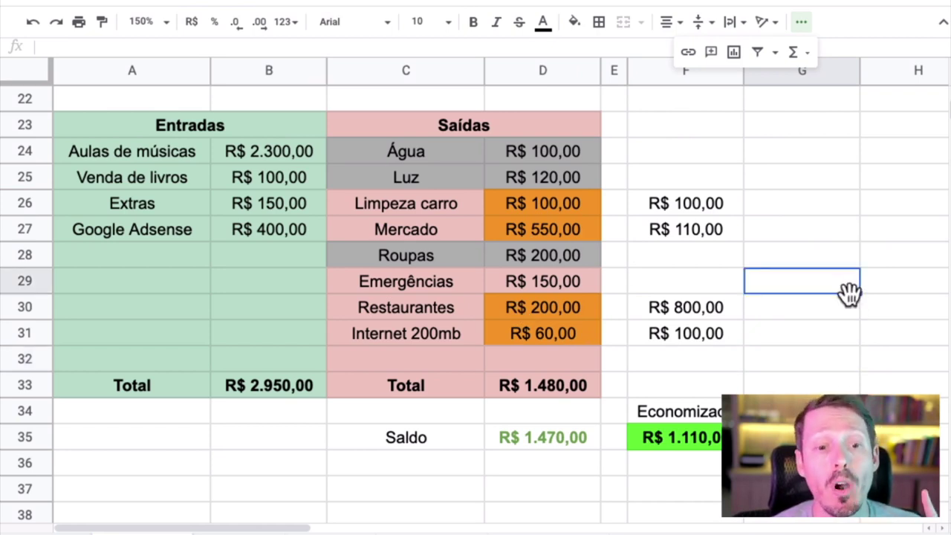
- Calculate the yearly savings in cell F36 with the formula =F35*12 and make the result bold
left_click(703, 465)
type("=")
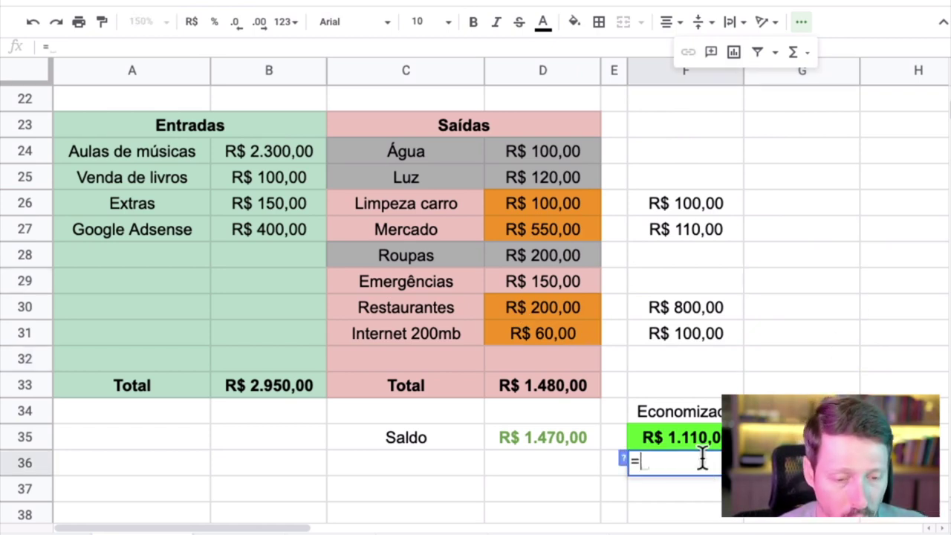
left_click(699, 437)
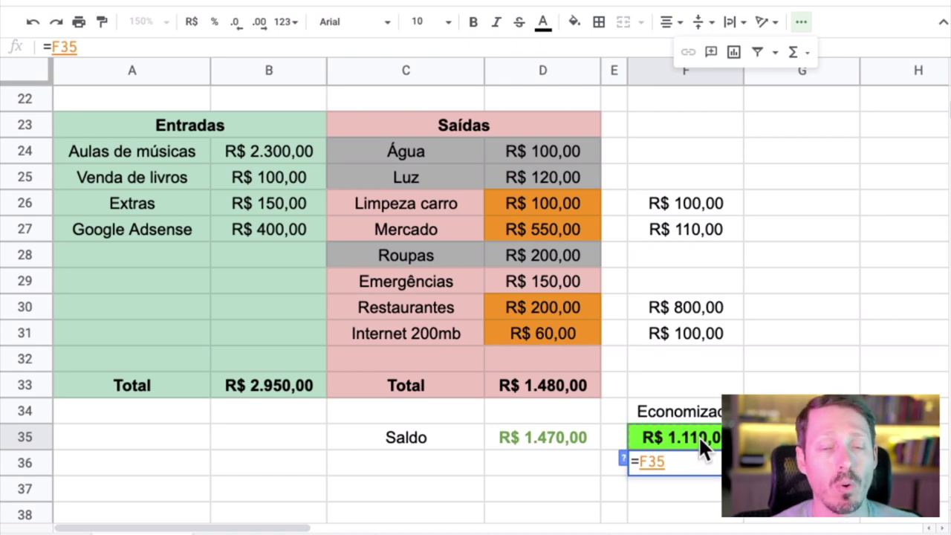
type("*")
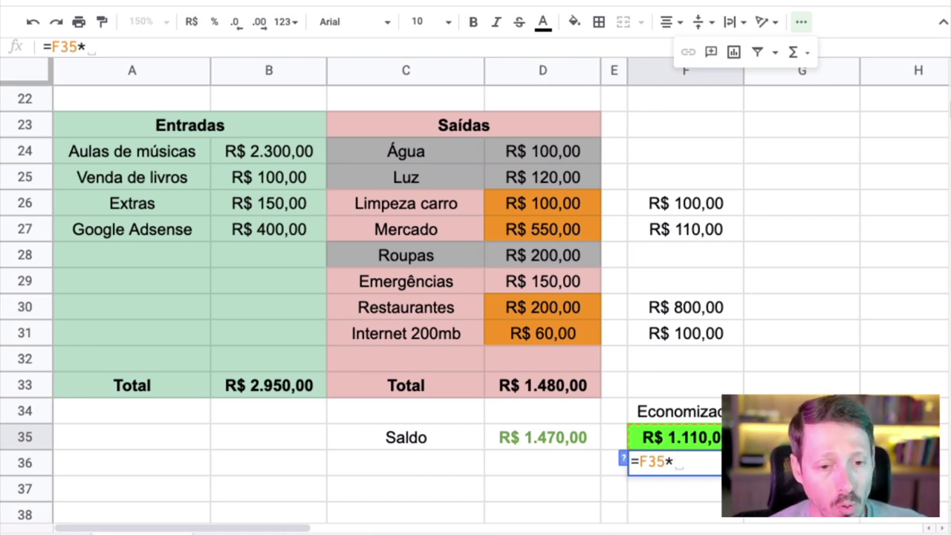
type("12")
key("Return")
left_click(675, 463)
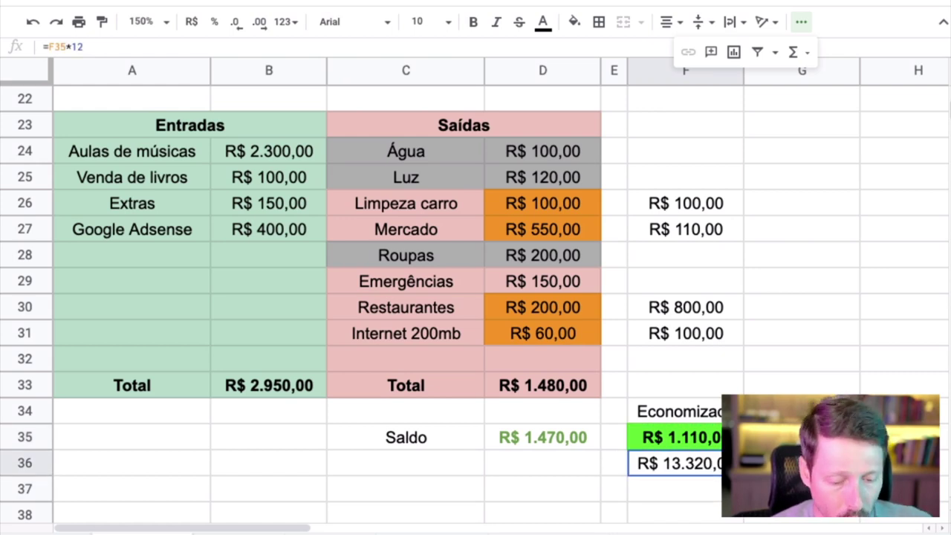
key("ctrl+b")
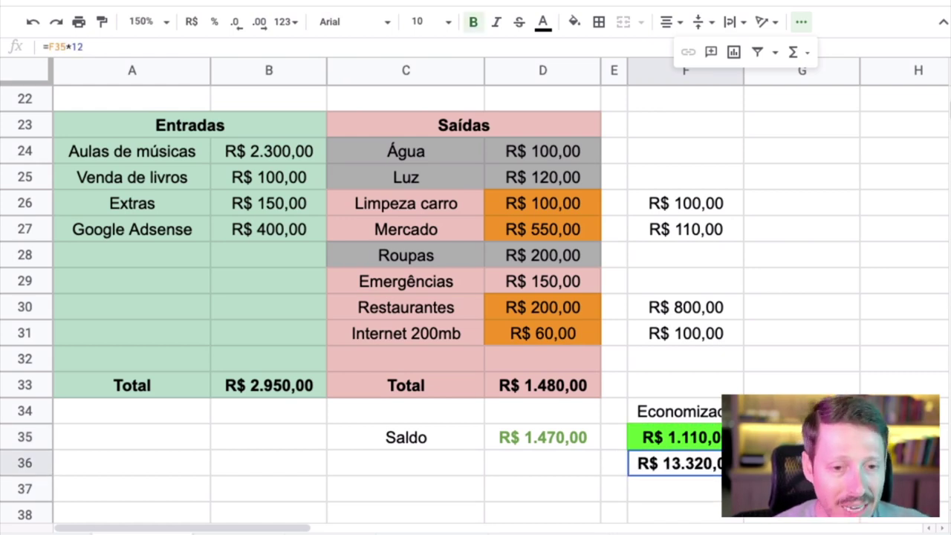
- Try bright green as the text colour of the yearly savings in F36 and undo it
left_click(543, 24)
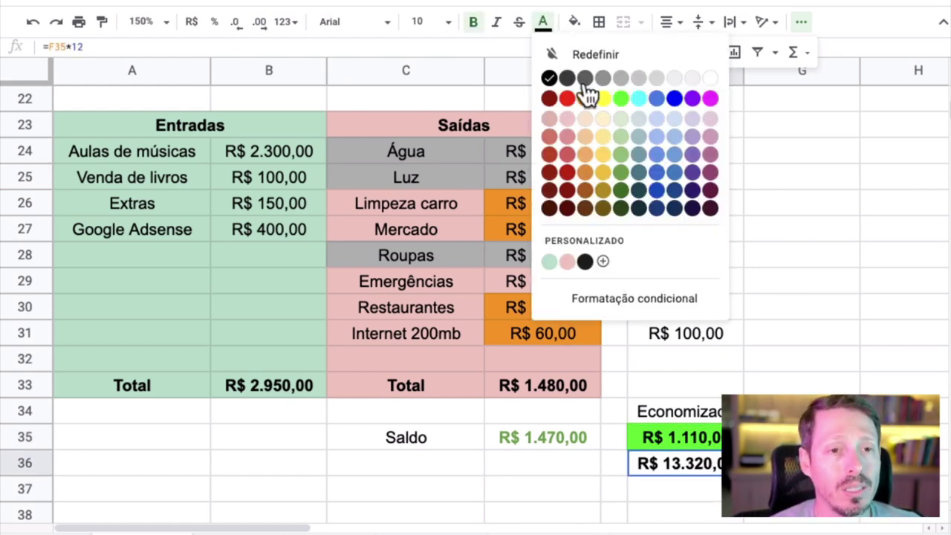
left_click(621, 99)
left_click(543, 24)
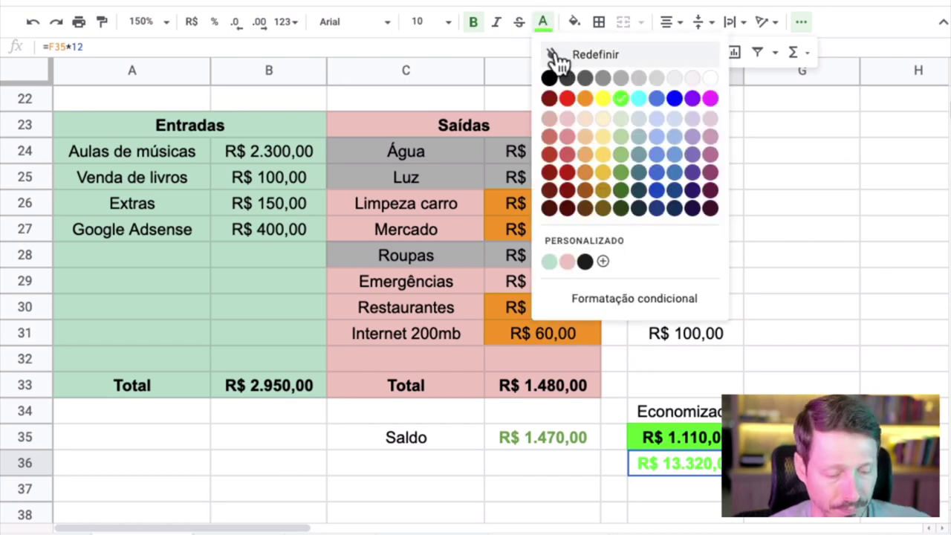
left_click(559, 57)
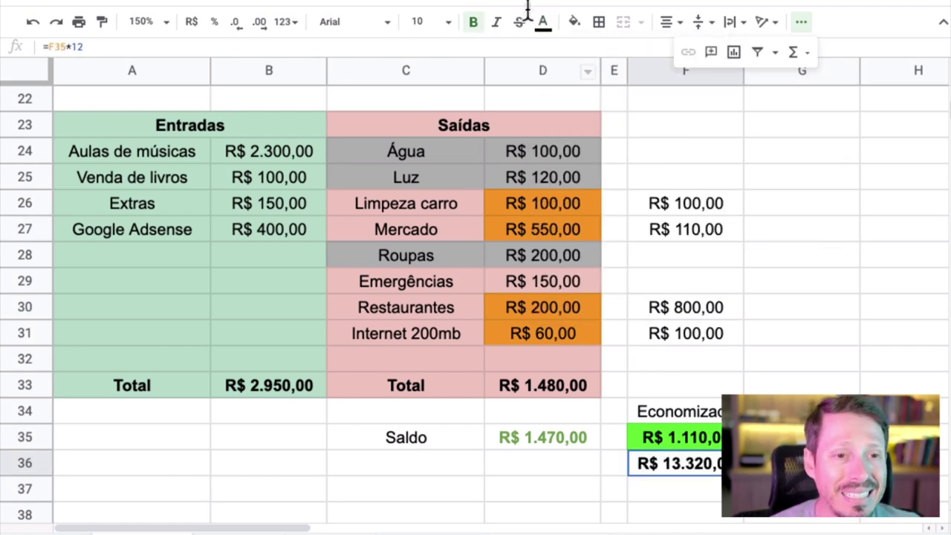
left_click(543, 22)
left_click(621, 98)
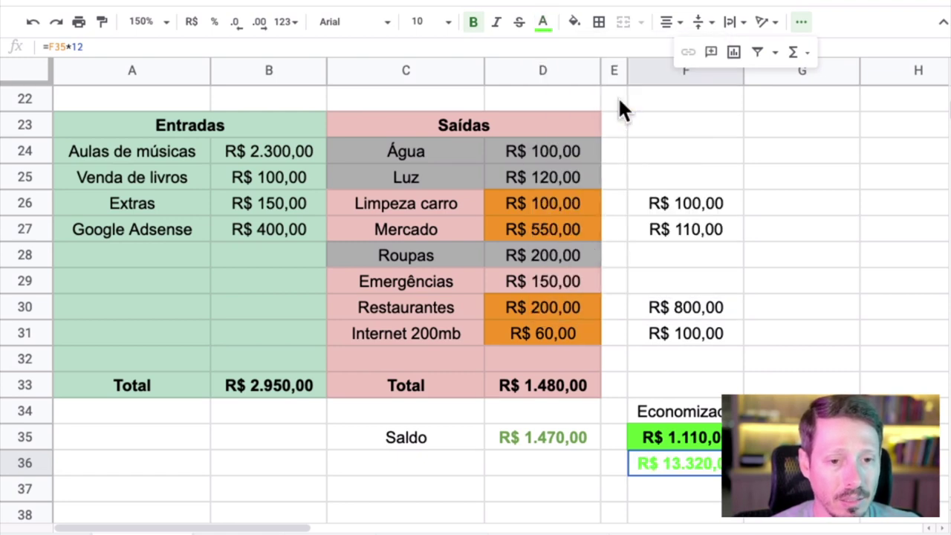
key("ctrl+z")
- Colour the text of the yearly savings in F36 a darker green
left_click(546, 24)
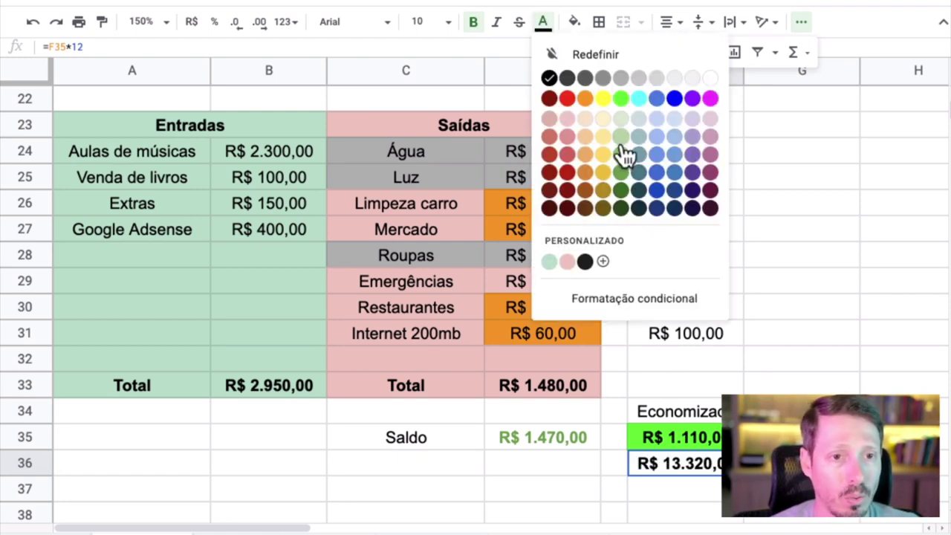
left_click(626, 186)
left_click(776, 287)
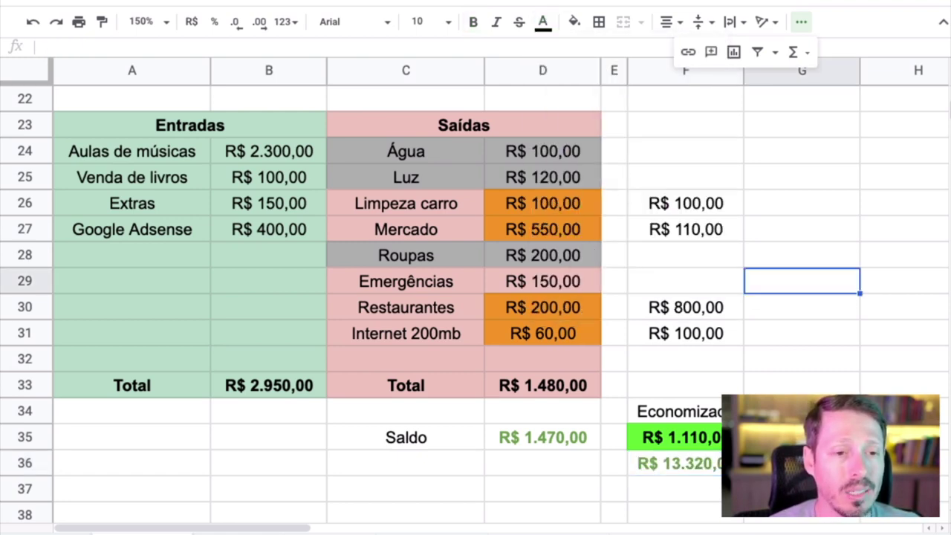
- Enter Israel in cell G36 beside the yearly savings and make it bold
left_click(801, 462)
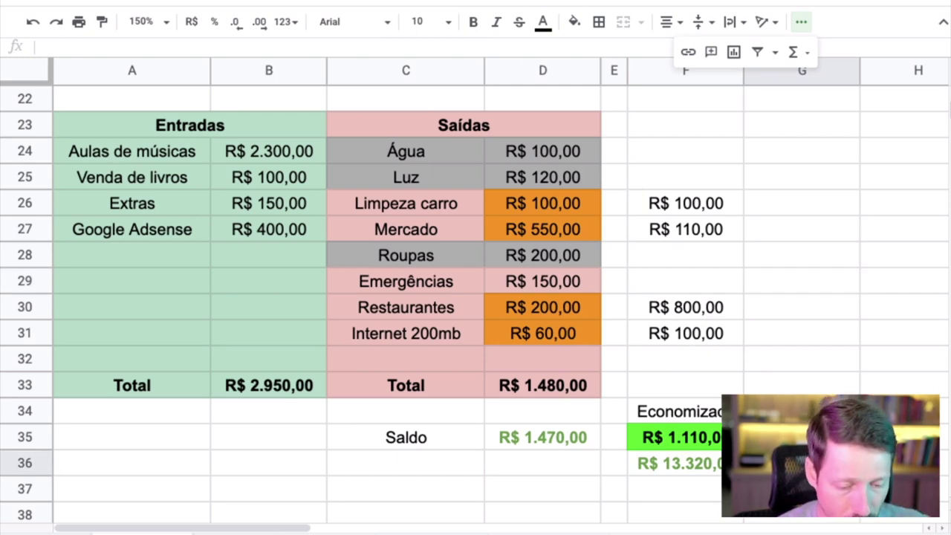
type("Israel")
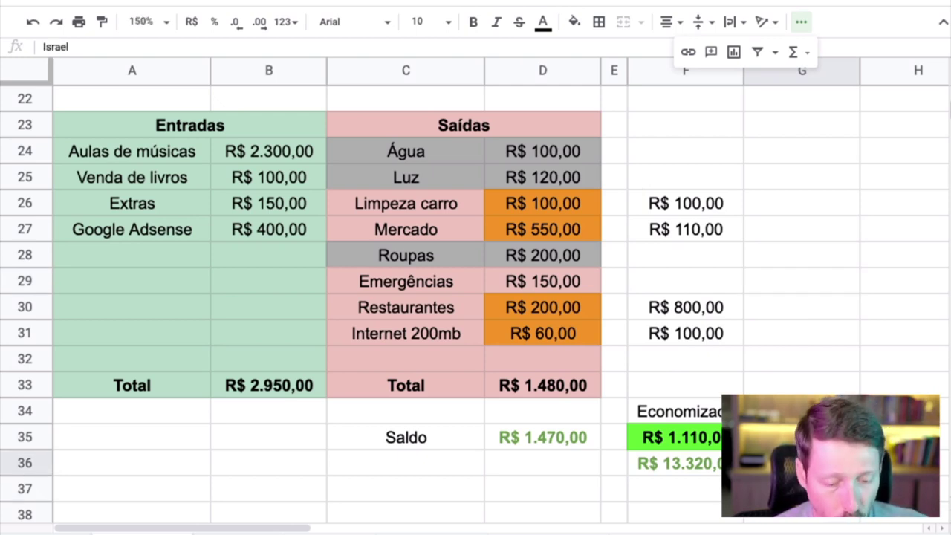
key("Return")
key("Up")
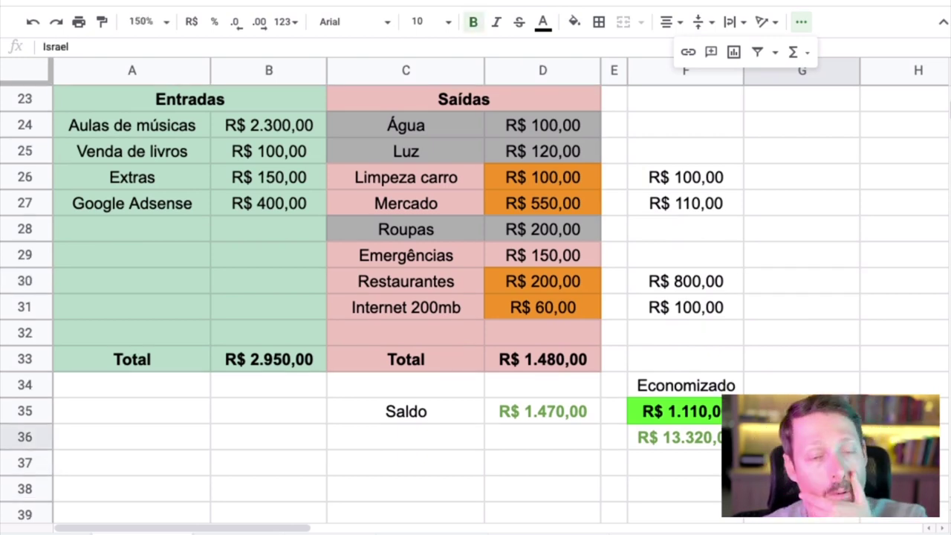
scroll(816, 365, "up", 2)
scroll(815, 366, "down", 1)
scroll(816, 366, "down", 2)
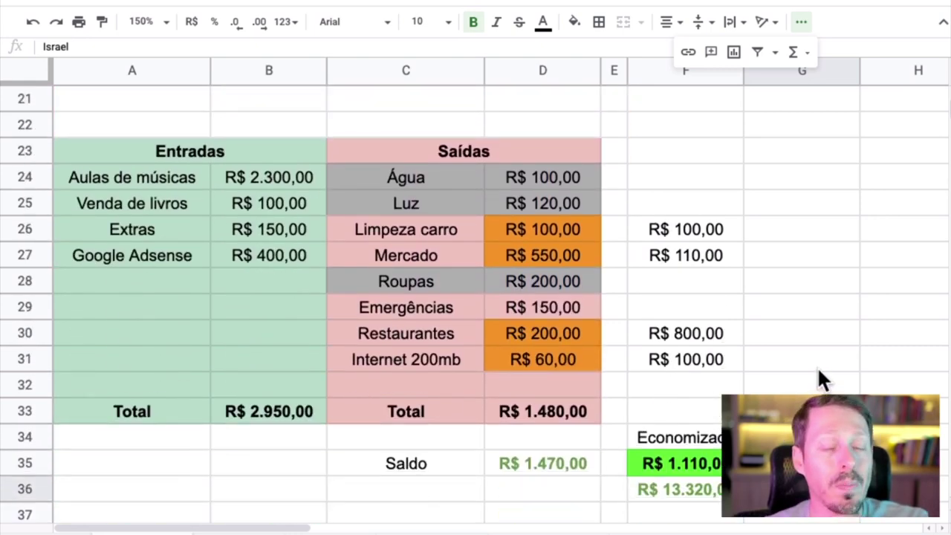
left_click(816, 366)
left_click(801, 489)
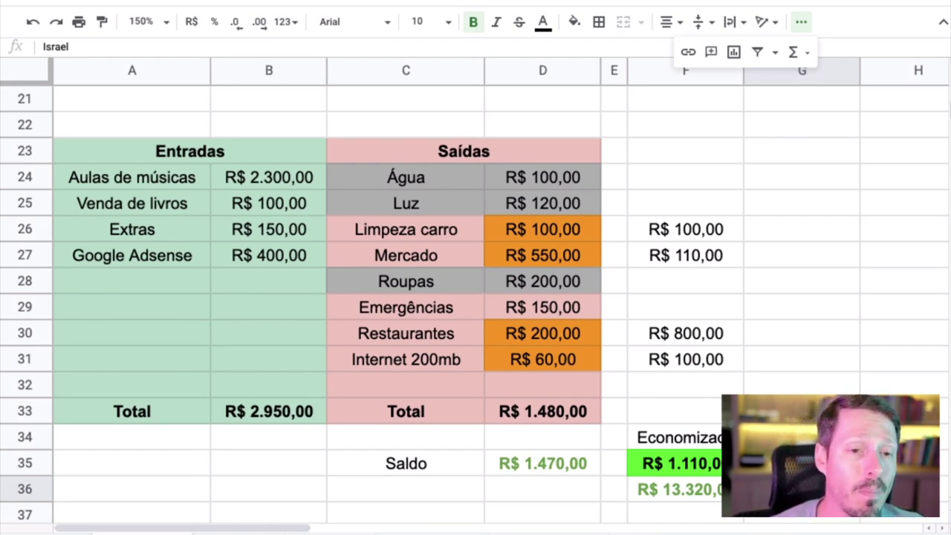
left_click(781, 289)
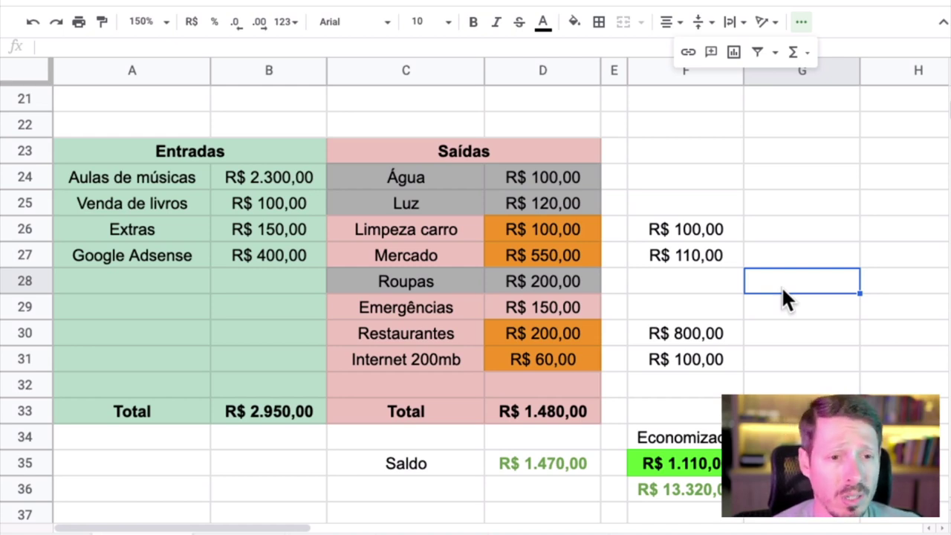
- Review the expense amounts in column D from Limpeza carro to Internet 200mb alongside their savings in column F
left_click(392, 230)
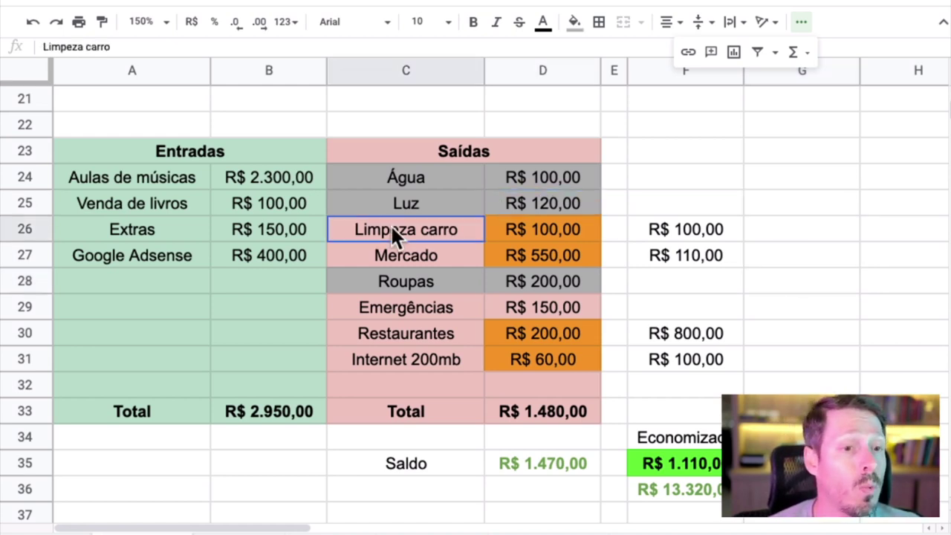
left_click(558, 237)
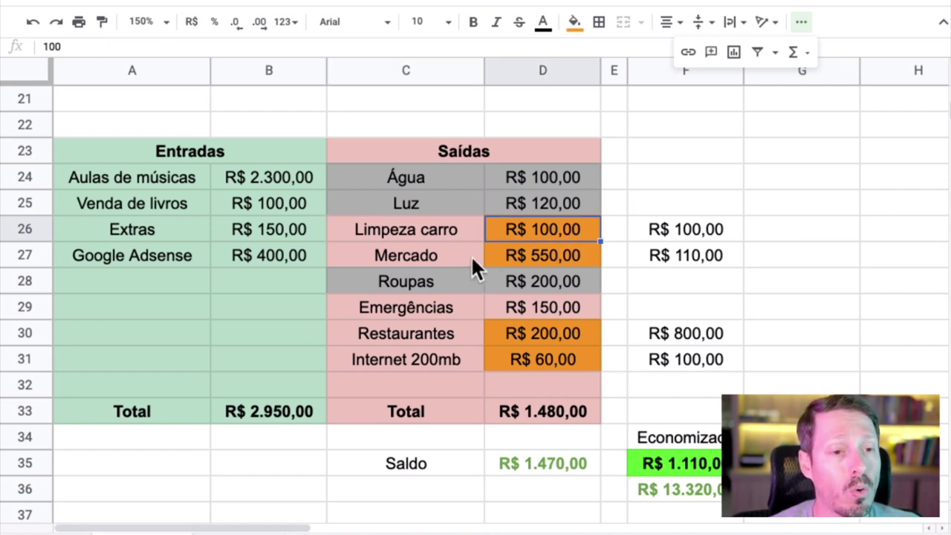
left_click(532, 255)
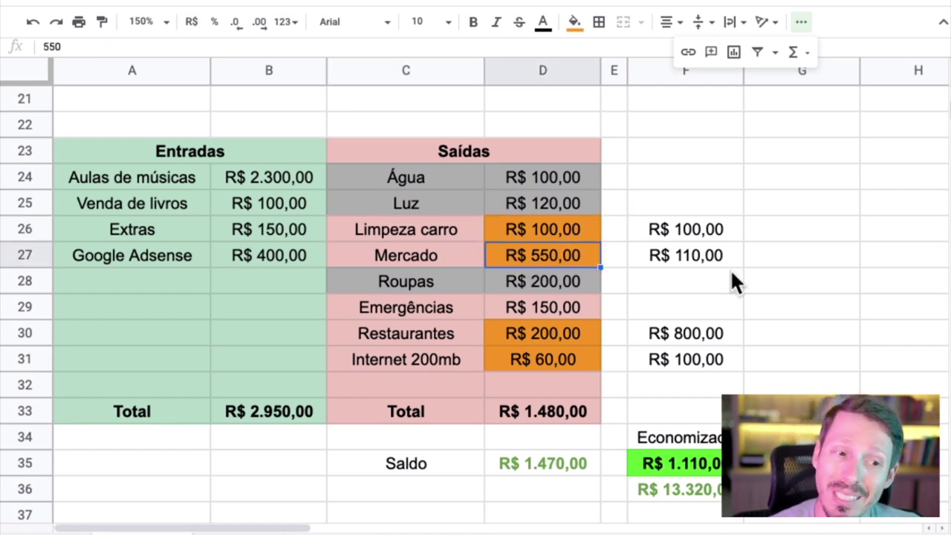
left_click(523, 283)
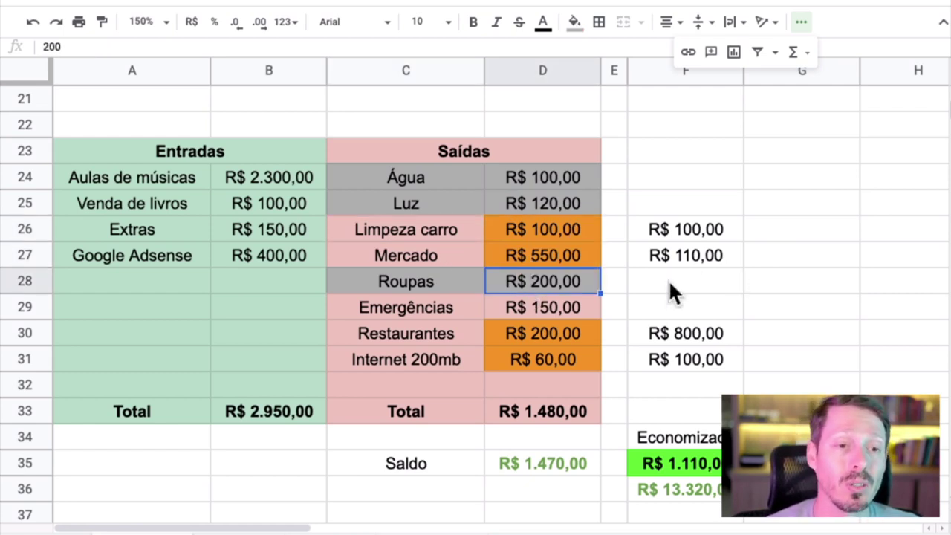
left_click(470, 282)
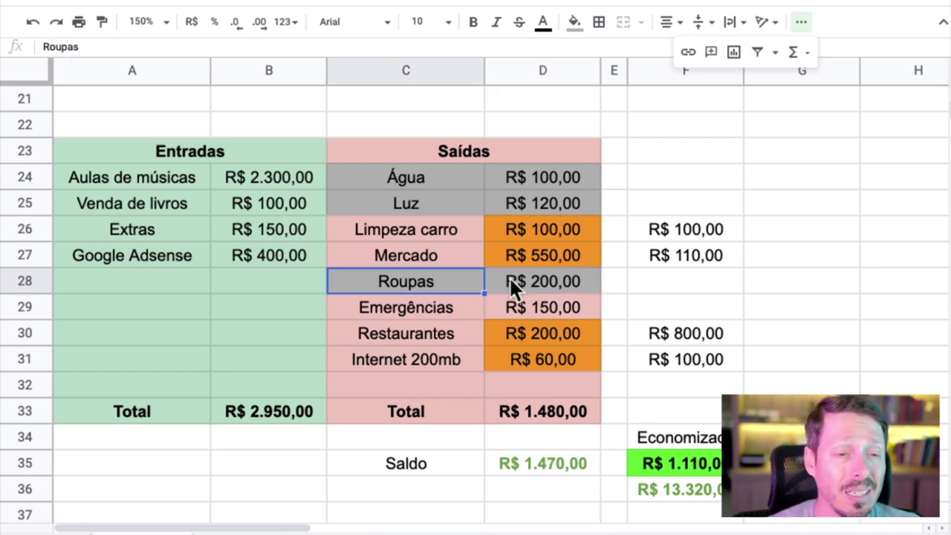
left_click(512, 280)
left_click(550, 307)
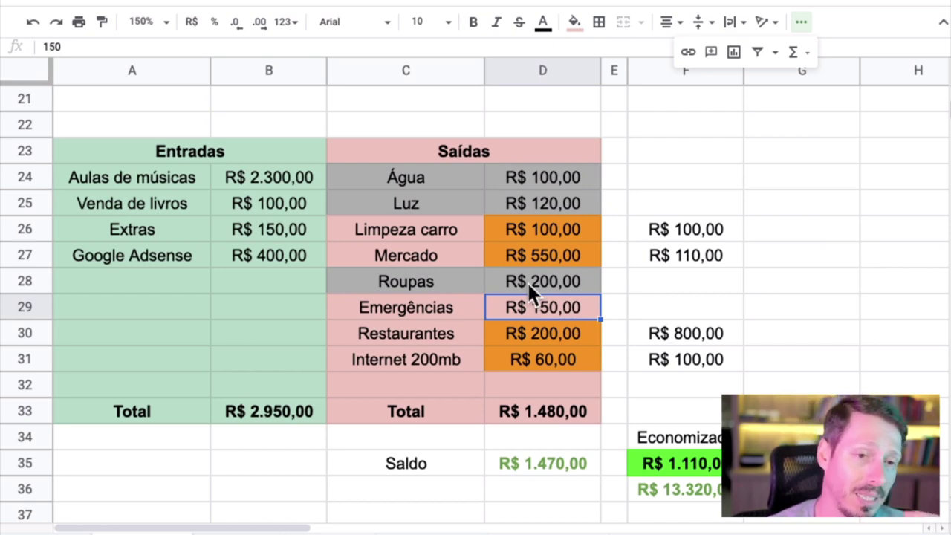
left_click(539, 333)
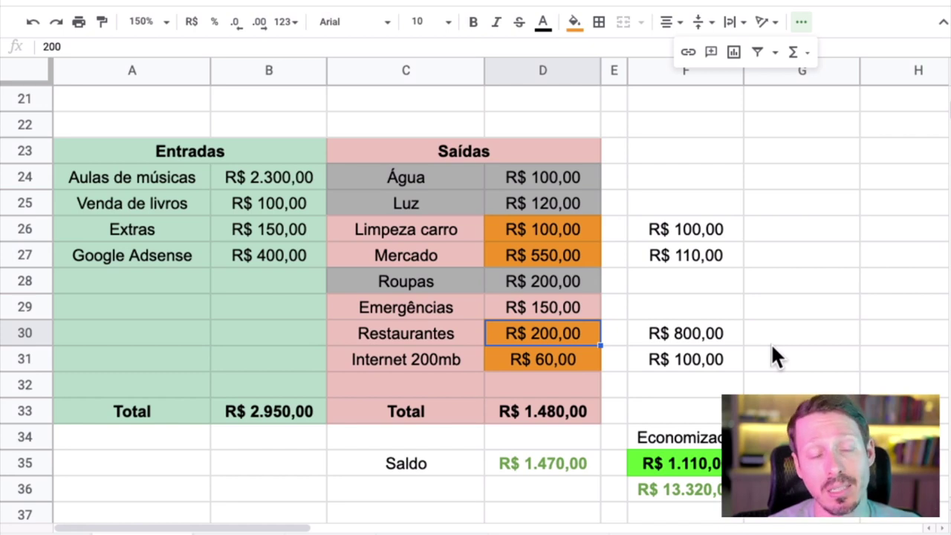
left_click(546, 359)
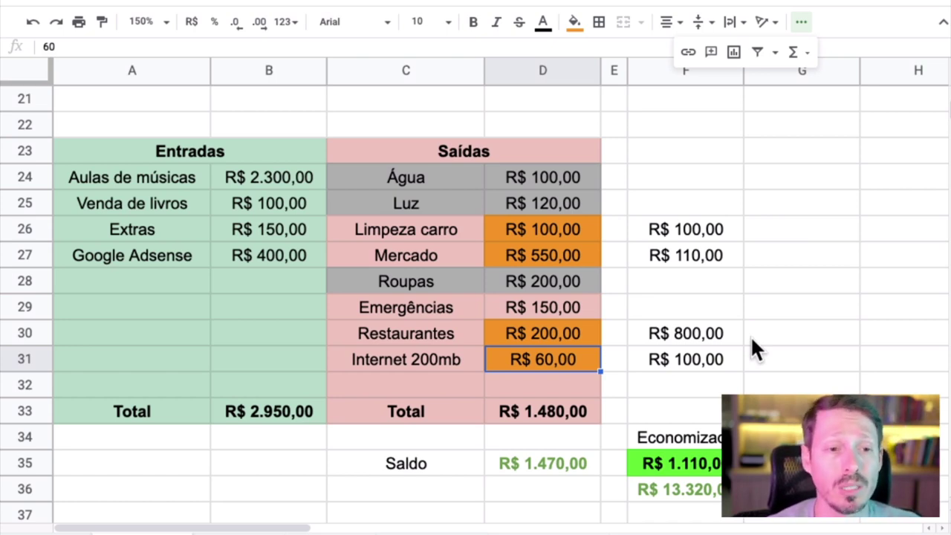
left_click(811, 282)
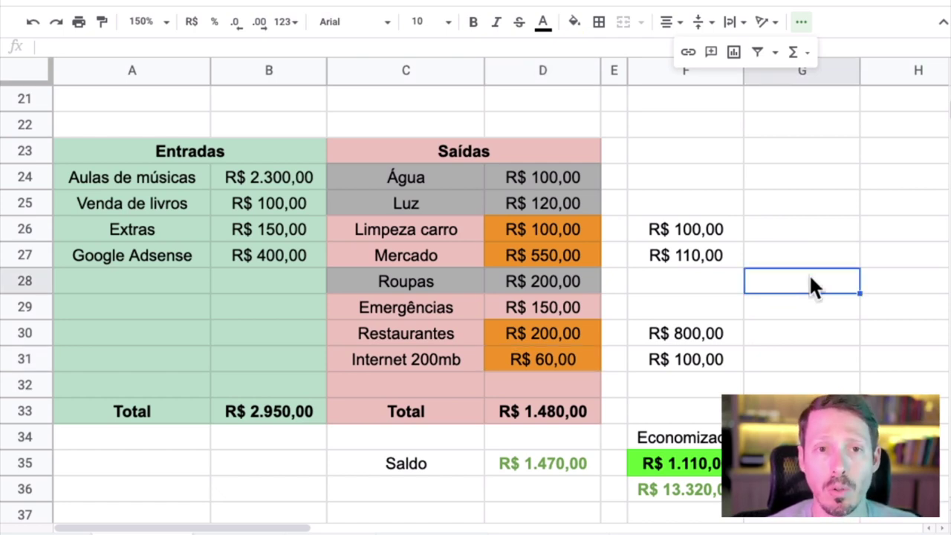
left_click(804, 27)
left_click(812, 206)
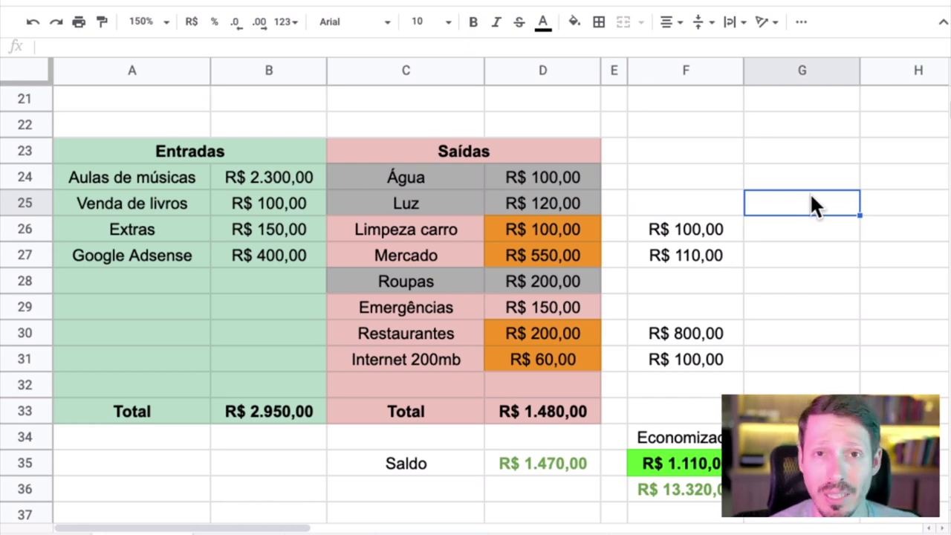
- Switch to the text notes and add the heading "# 5 Dicas de sabedoria" below the produto de limpeza line
key("super+Tab")
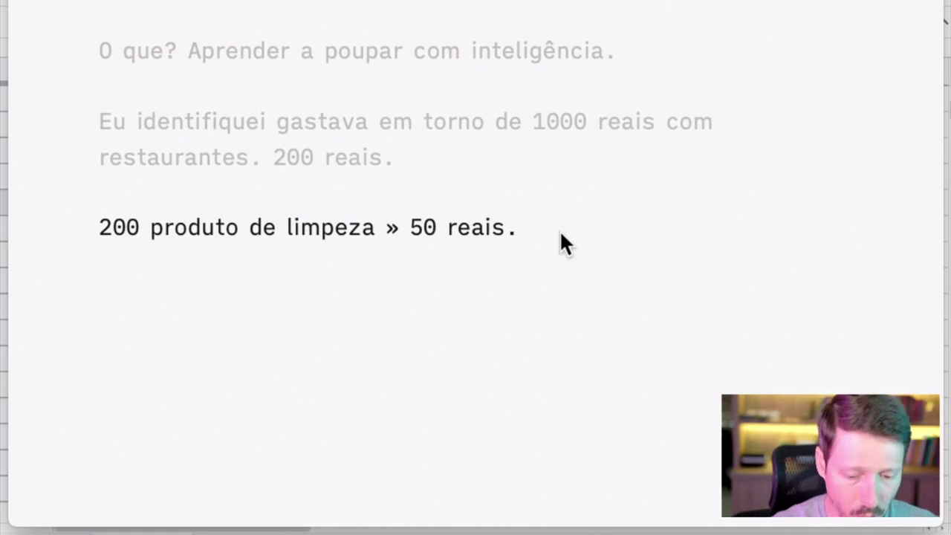
key("Return")
key("Return")
type("#")
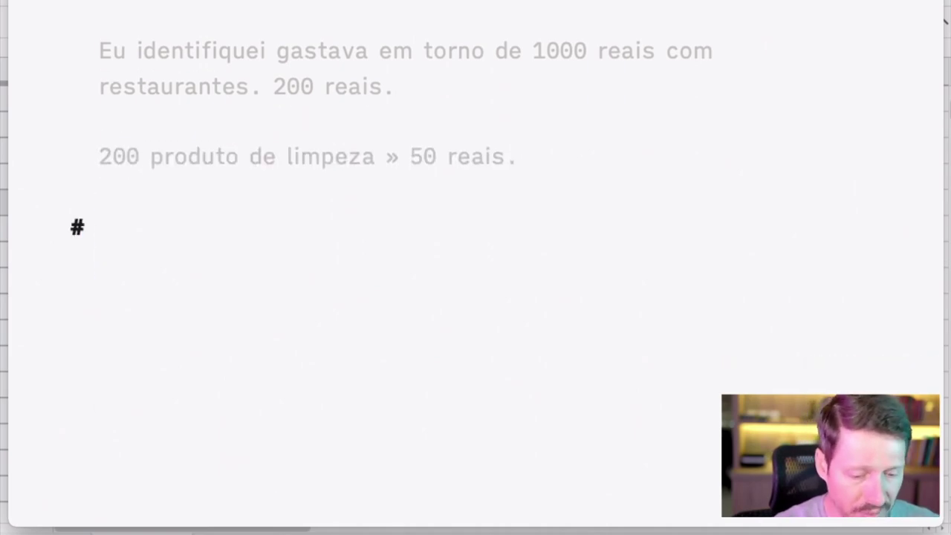
type(" 5 Dicas")
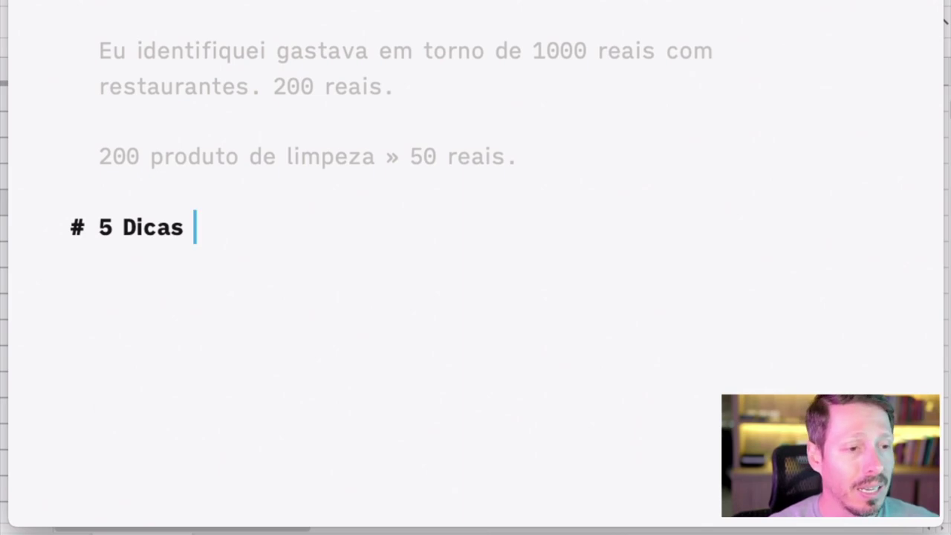
type("de sabedoria")
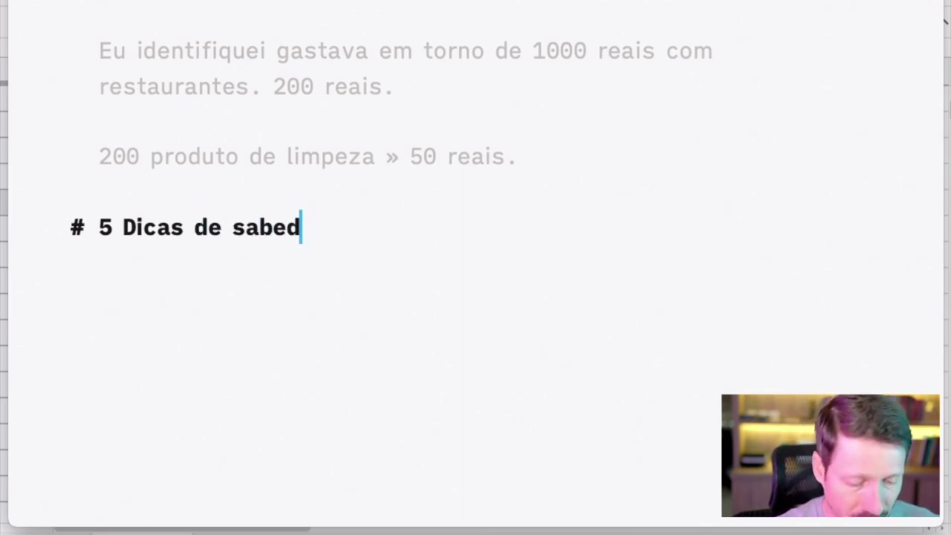
- Complete the heading as "# 5: Dicas de sabedoria financeira" and start a new paragraph below it
left_click(86, 227)
key("Right")
key("Right")
key("Right")
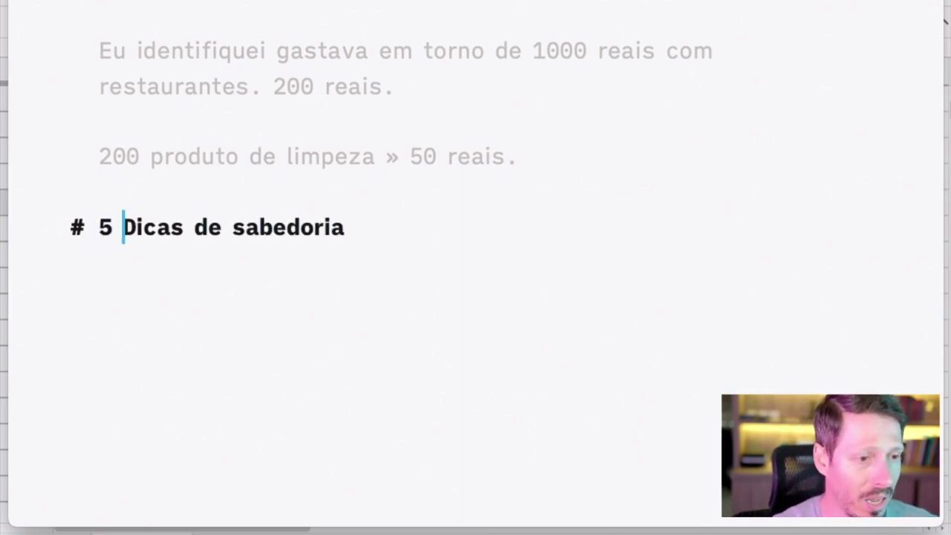
key("Left")
key("Left")
key("Right")
key("Right")
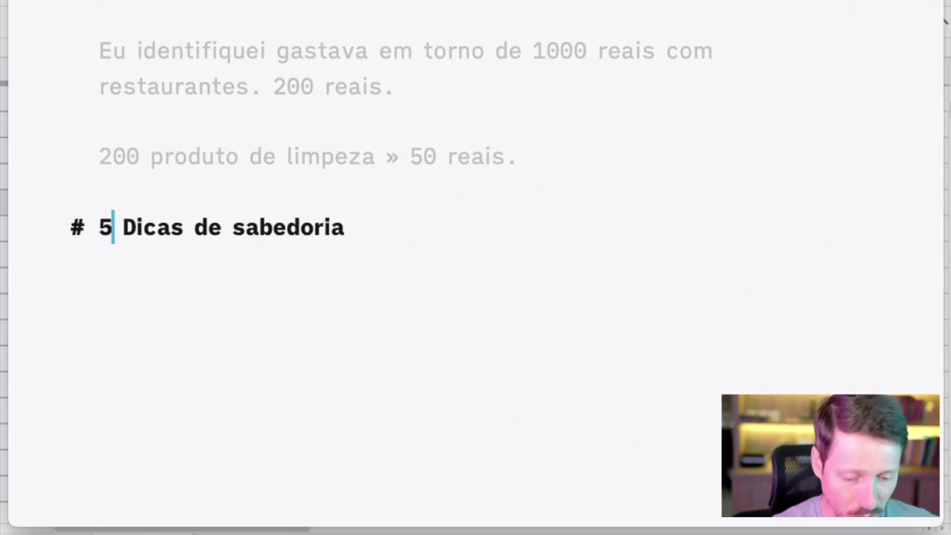
key("Left")
type(":")
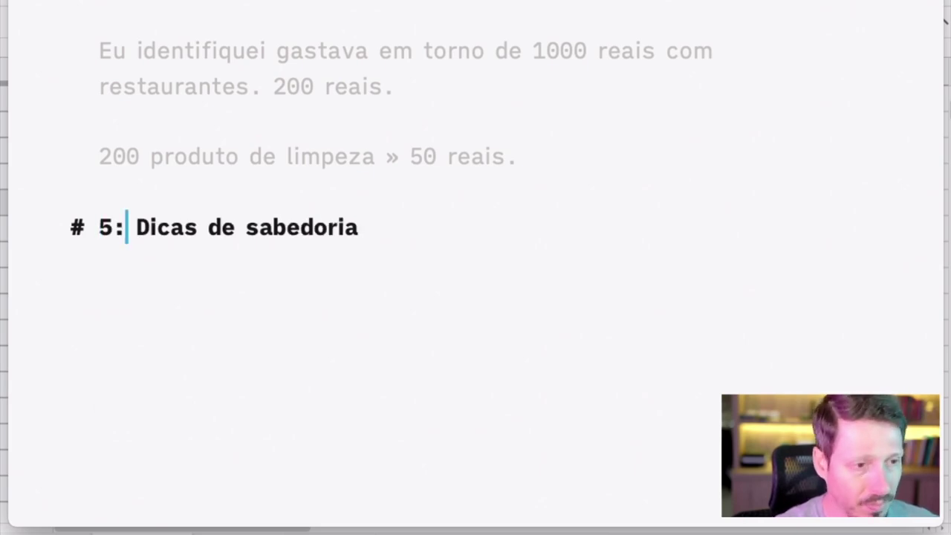
key("End")
type("financeira")
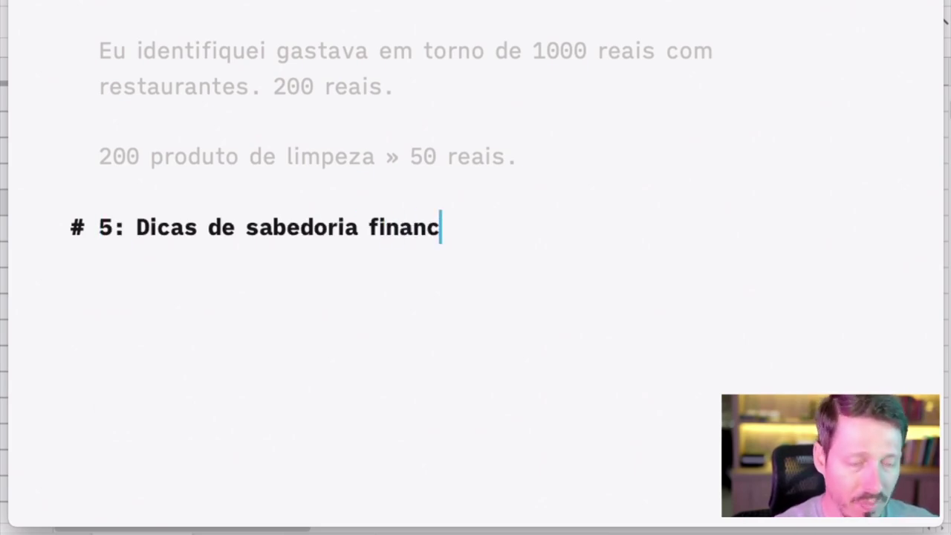
key("Return")
key("Return")
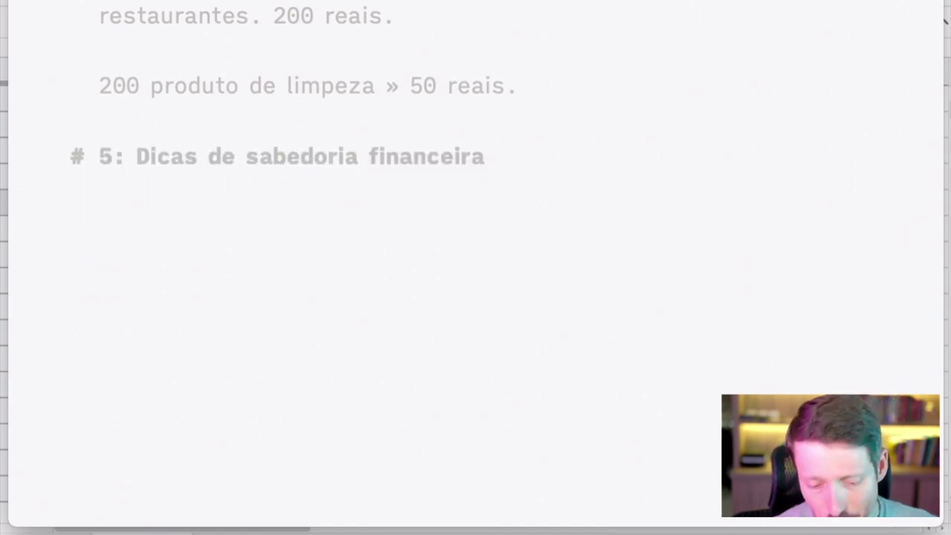